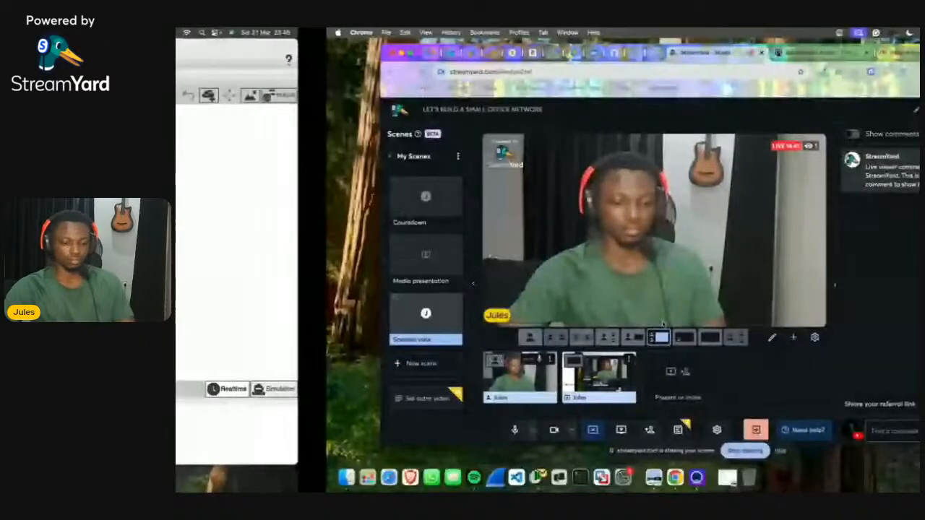
Step: Switch the shared screen from Chrome to the empty Cisco Packet Tracer workspace
{"action": "key", "text": "ctrl+Left"}
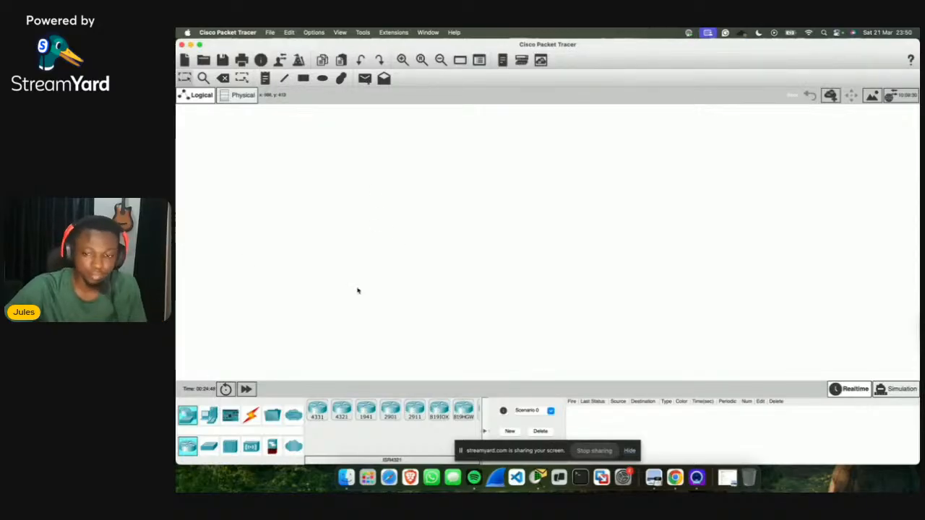
Step: Place a text note on the canvas starting with '1. Physical Network Topology'
{"action": "left_click", "coordinate": [303, 79]}
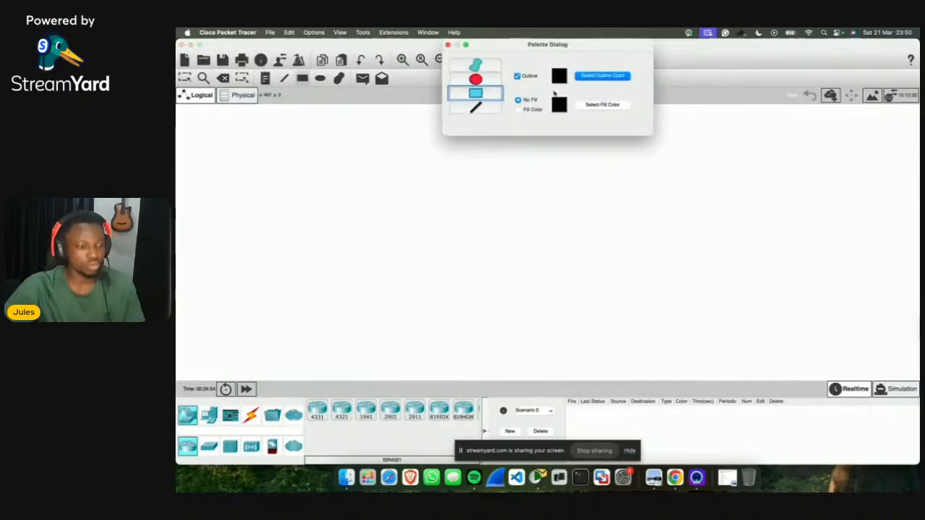
{"action": "key", "text": "Escape"}
{"action": "left_click", "coordinate": [265, 79]}
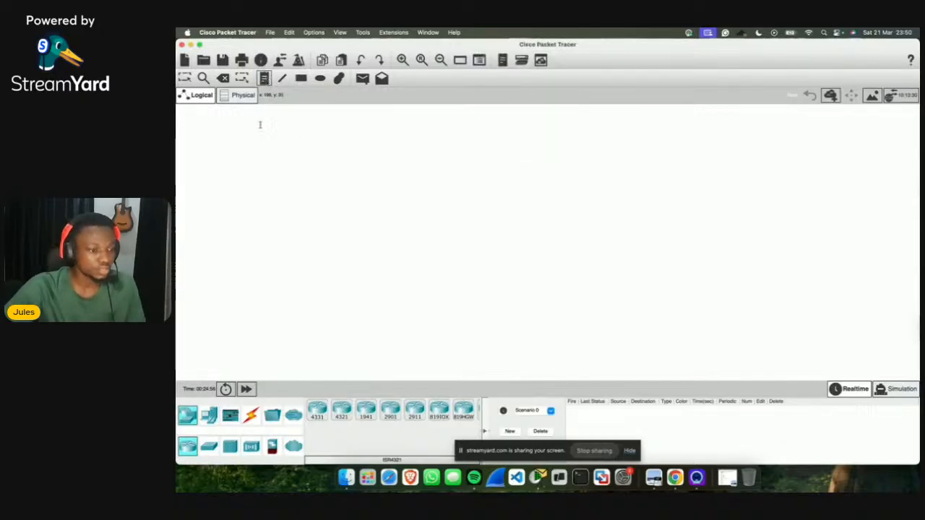
{"action": "left_click", "coordinate": [206, 138]}
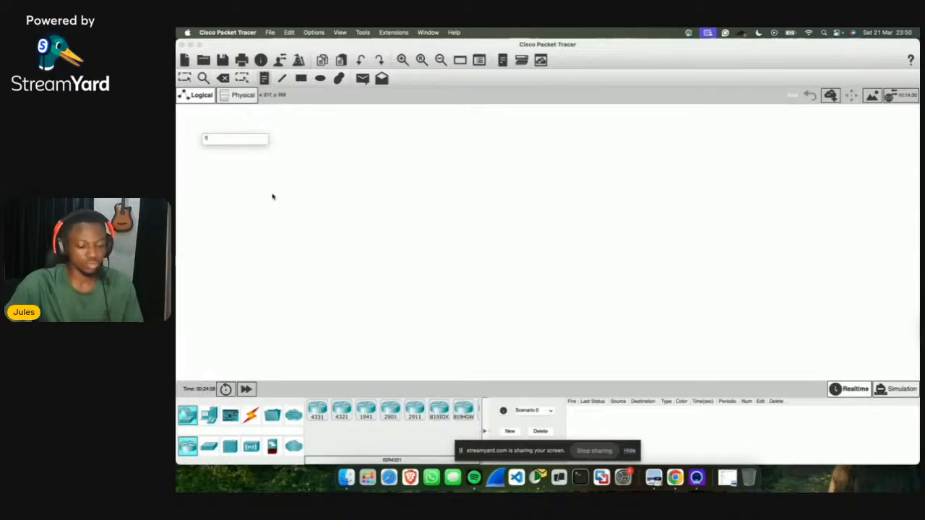
{"action": "type", "text": "1."}
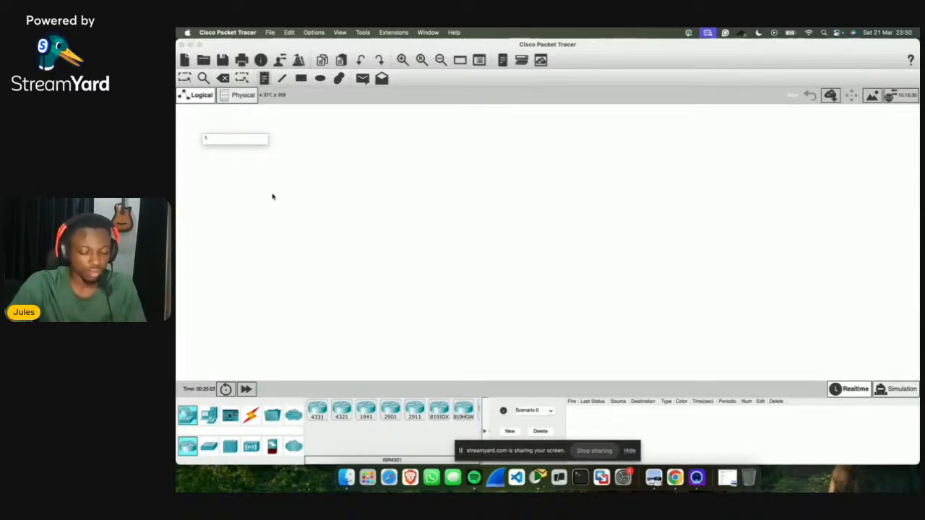
{"action": "type", "text": " Physical"}
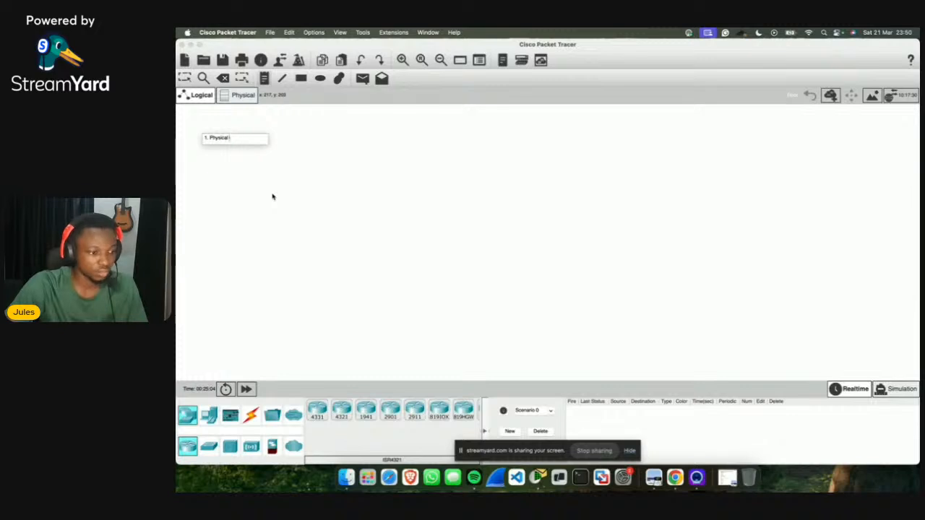
{"action": "type", "text": " Netw"}
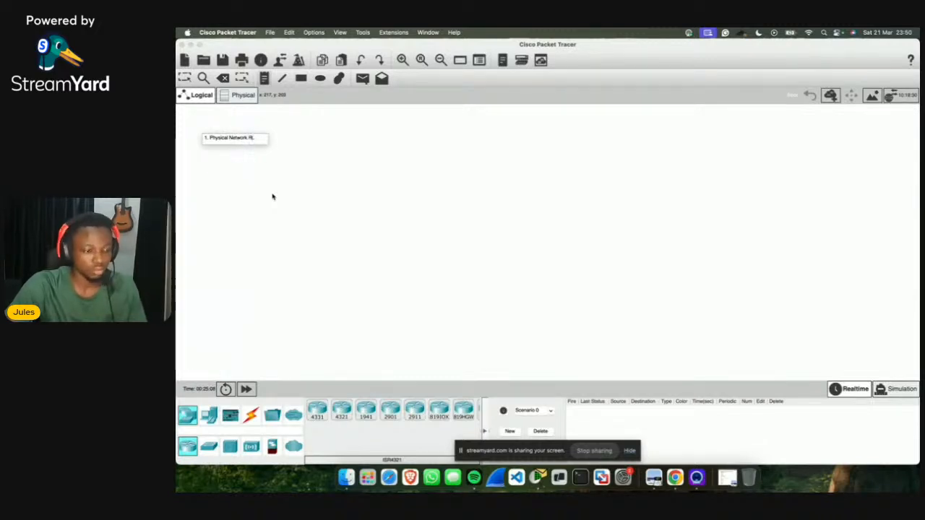
{"action": "type", "text": "ork Topology"}
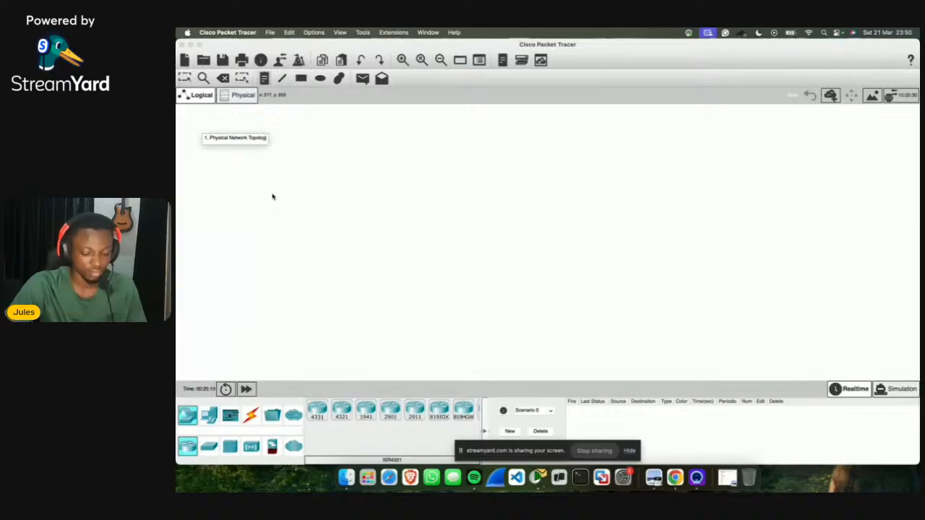
{"action": "left_click", "coordinate": [272, 197]}
{"action": "key", "text": "Return"}
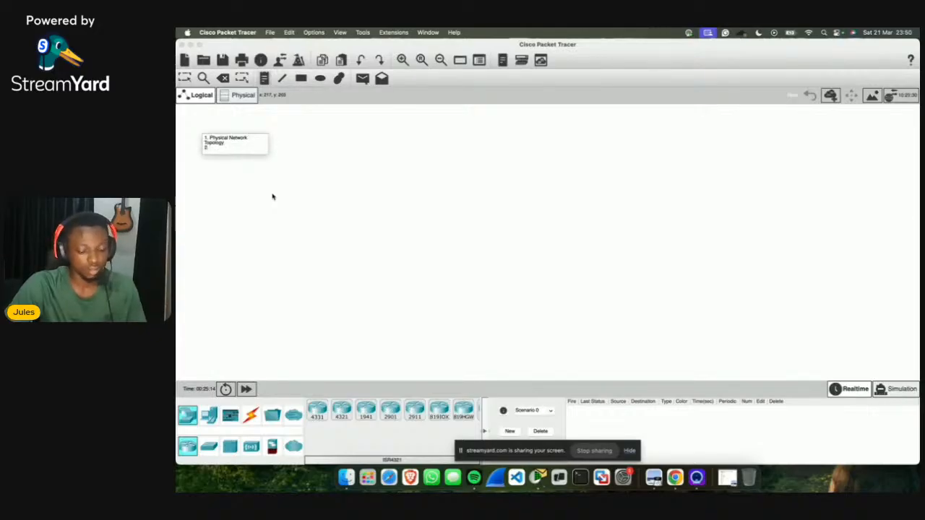
Step: Add '2. Network Configuration' with items Hostname - Banner, Secret, and Lines (Console, VTY)
{"action": "type", "text": "2. Configure"}
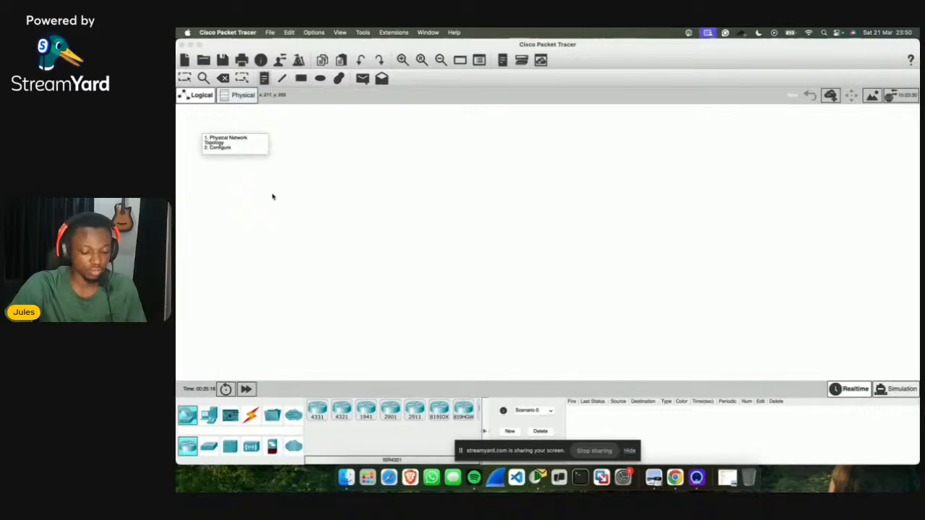
{"action": "type", "text": " su"}
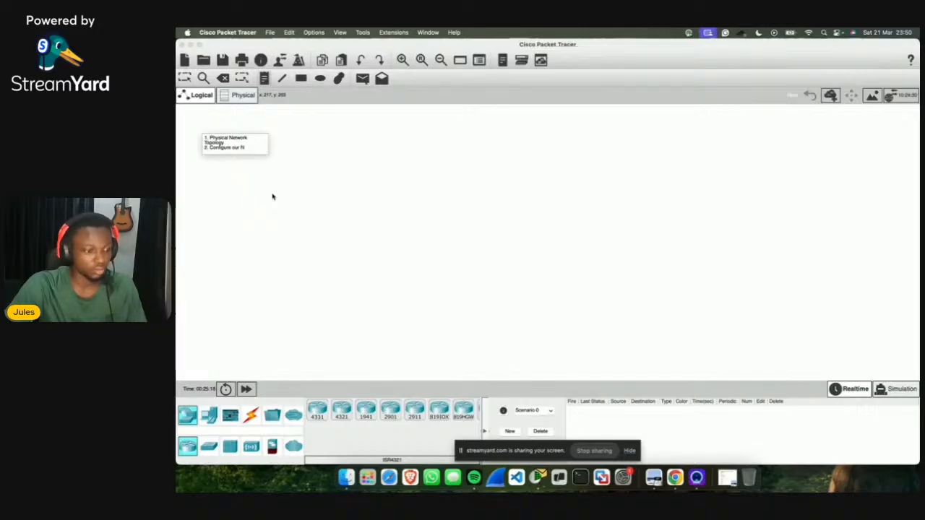
{"action": "type", "text": "et"}
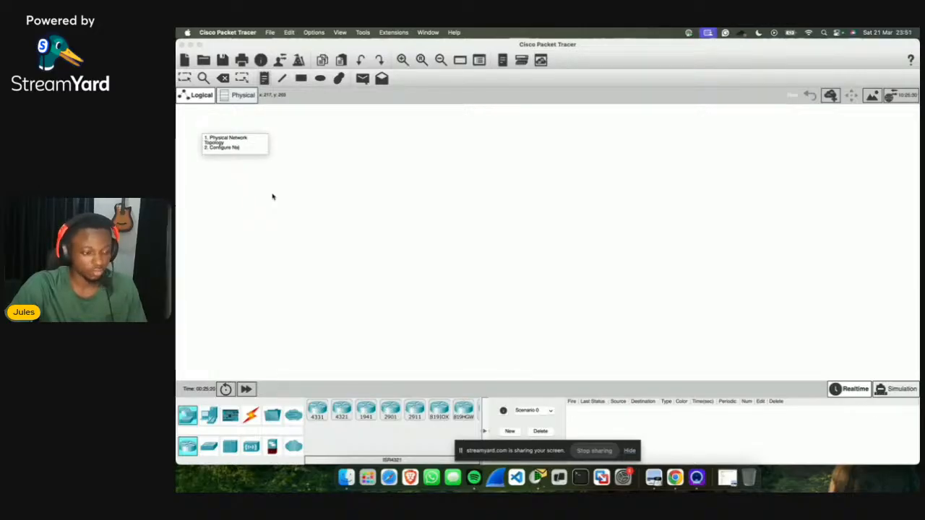
{"action": "key", "text": "BackSpace"}
{"action": "key", "text": "BackSpace"}
{"action": "key", "text": "BackSpace"}
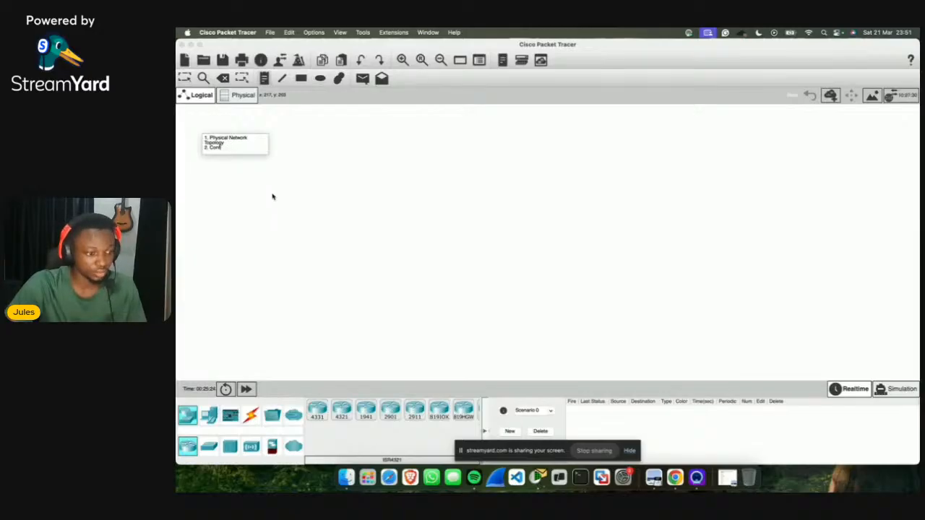
{"action": "type", "text": "Network"}
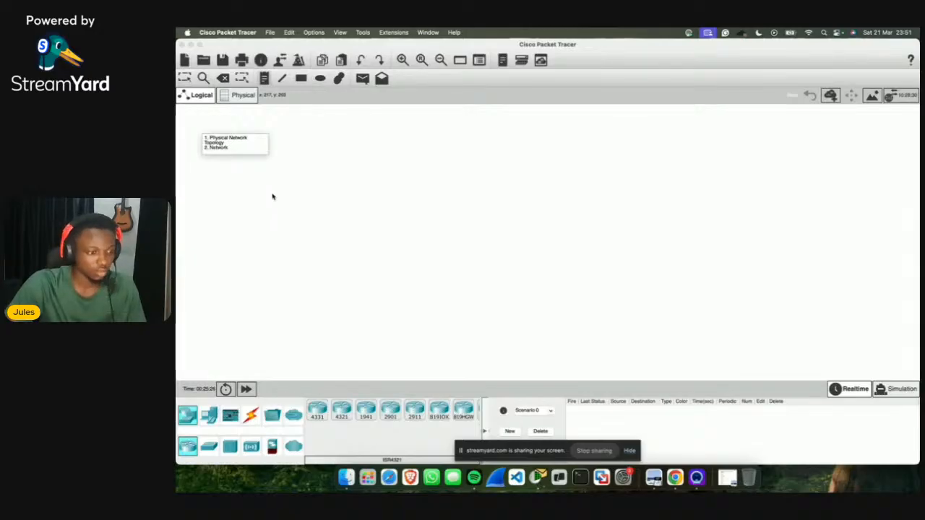
{"action": "type", "text": " Config"}
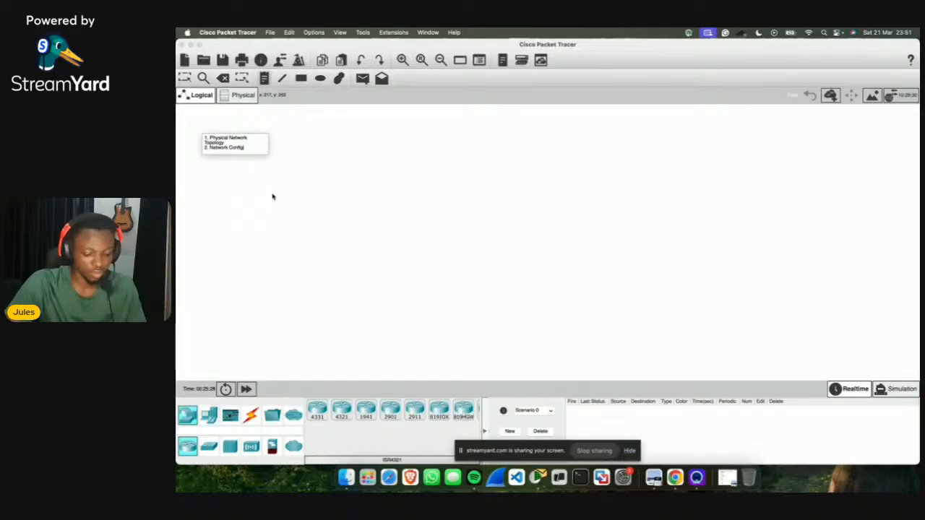
{"action": "type", "text": "uration"}
{"action": "key", "text": "Return"}
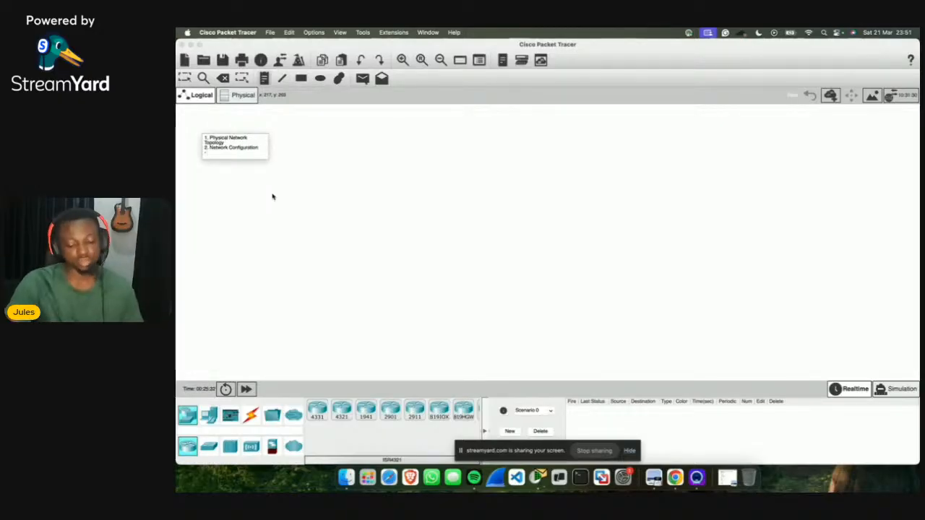
{"action": "type", "text": "- Hot"}
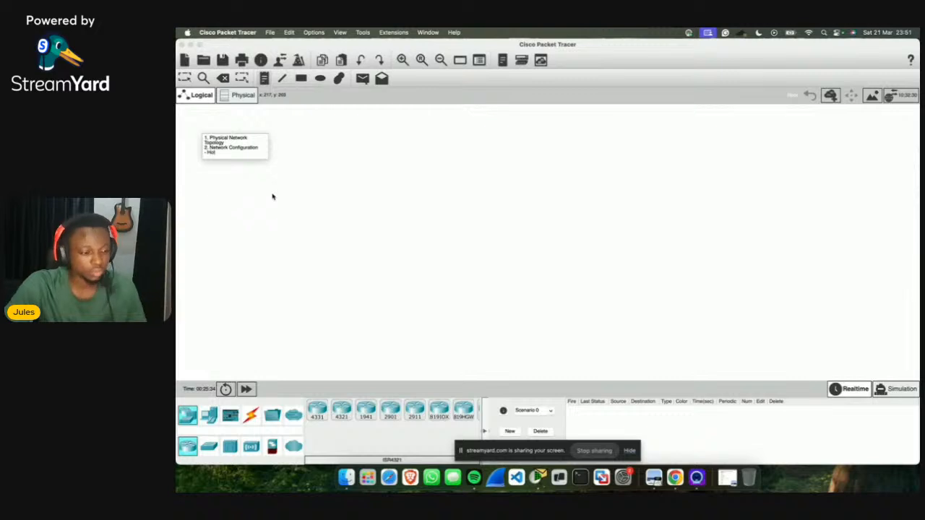
{"action": "key", "text": "BackSpace"}
{"action": "type", "text": "stname "}
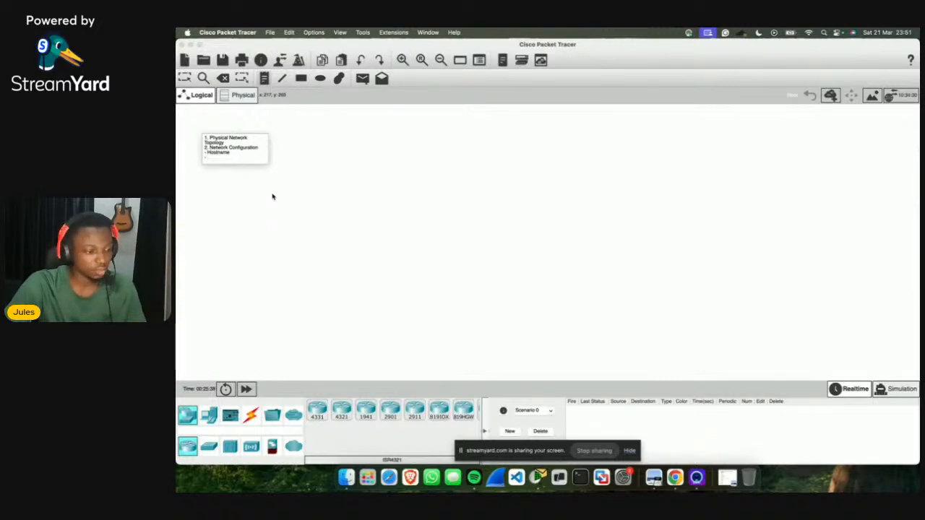
{"action": "type", "text": "- Banner"}
{"action": "key", "text": "Return"}
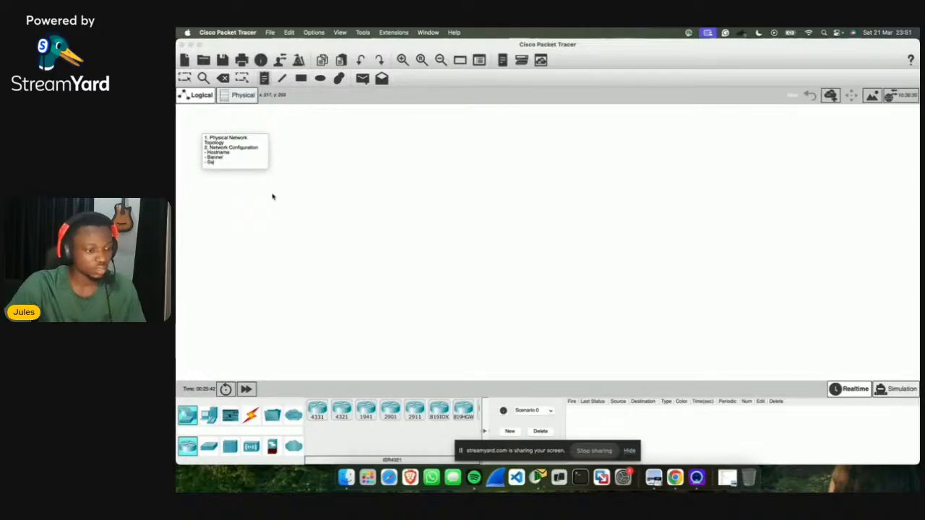
{"action": "type", "text": "- Secret"}
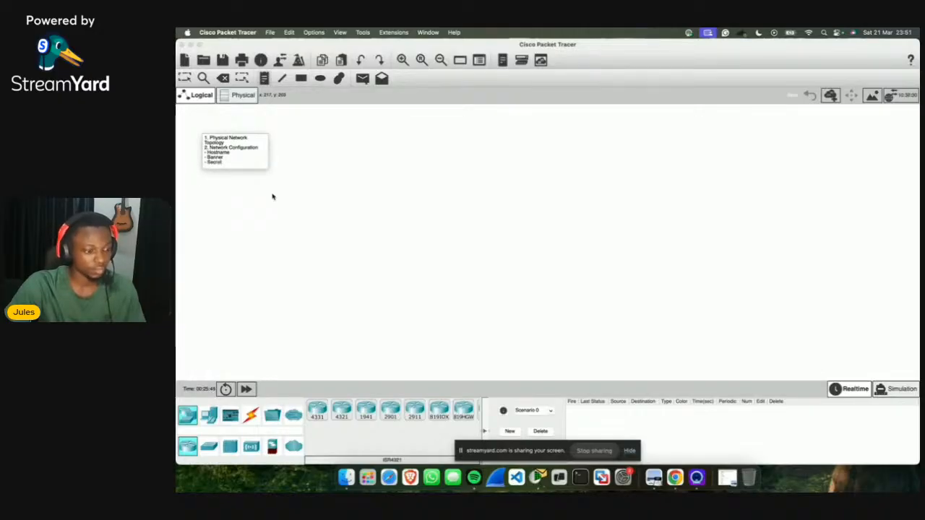
{"action": "key", "text": "Return"}
{"action": "type", "text": "-"}
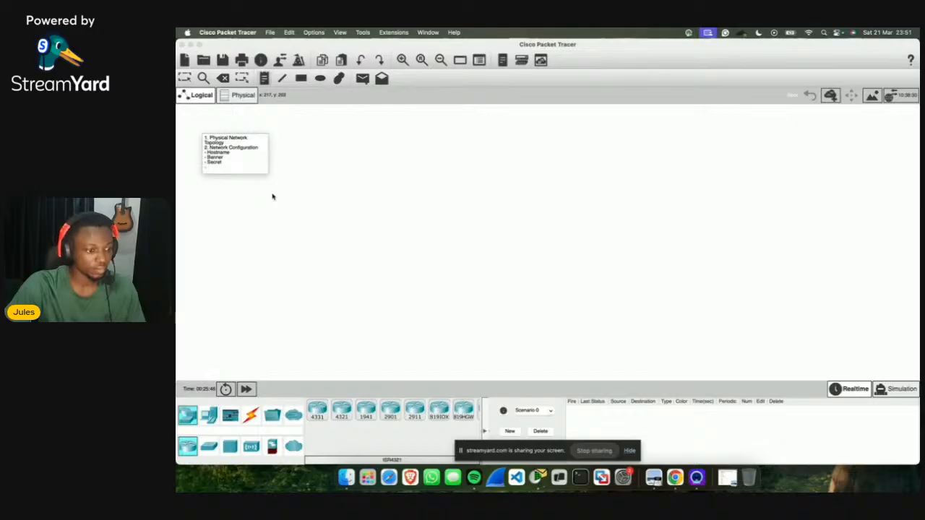
{"action": "type", "text": " Lines"}
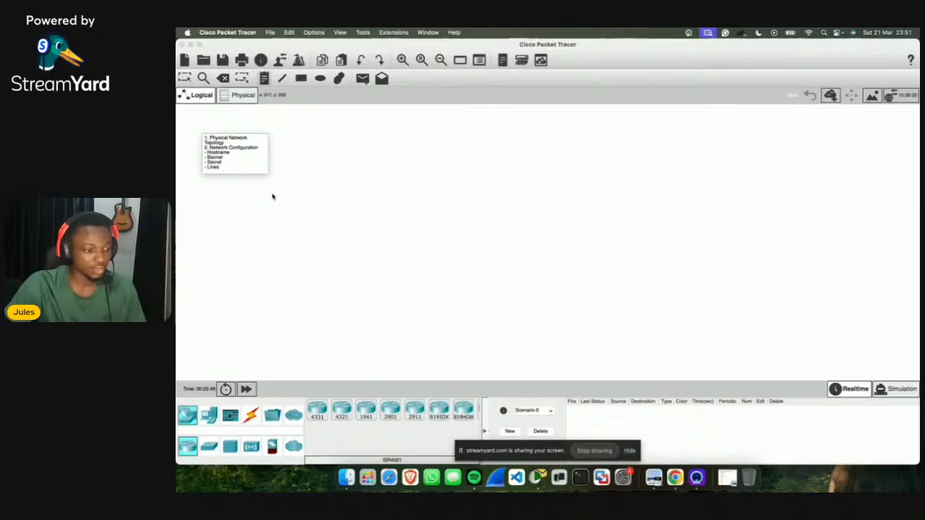
{"action": "type", "text": " (Con"}
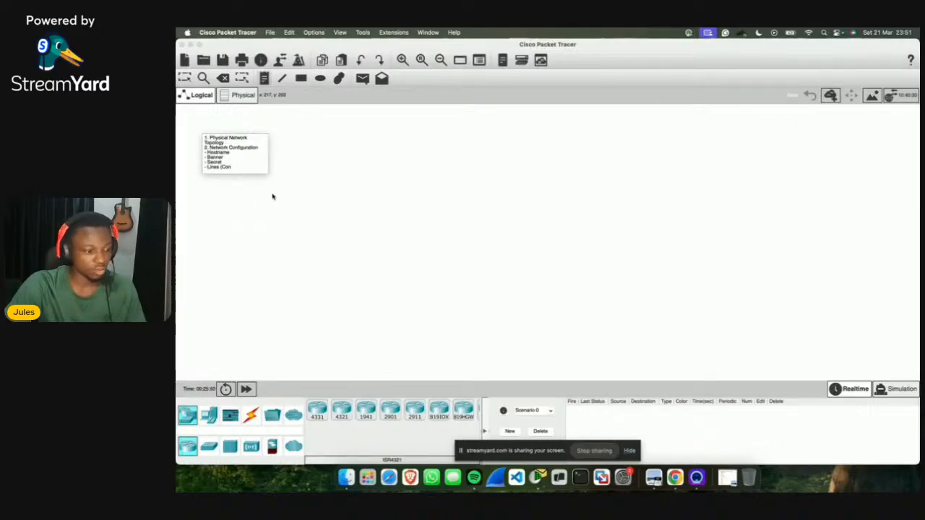
{"action": "type", "text": "sole,"}
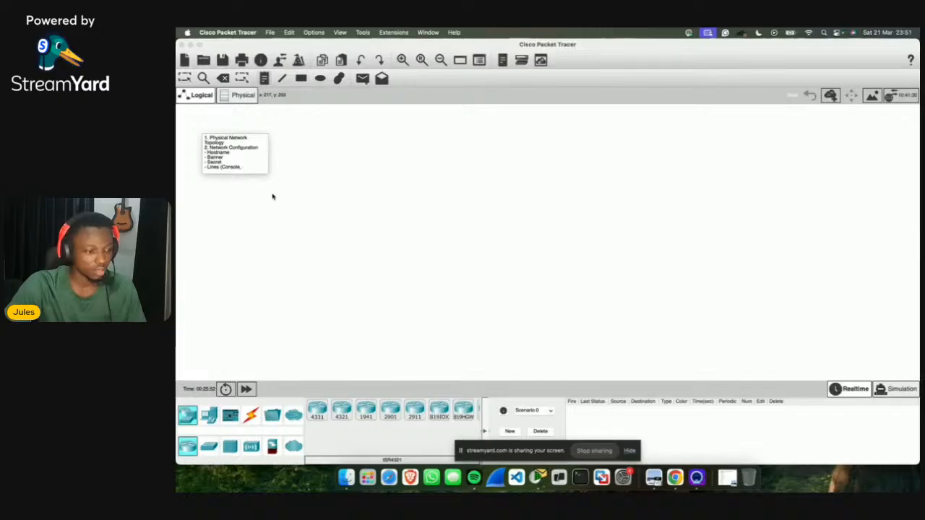
{"action": "type", "text": " VTY"}
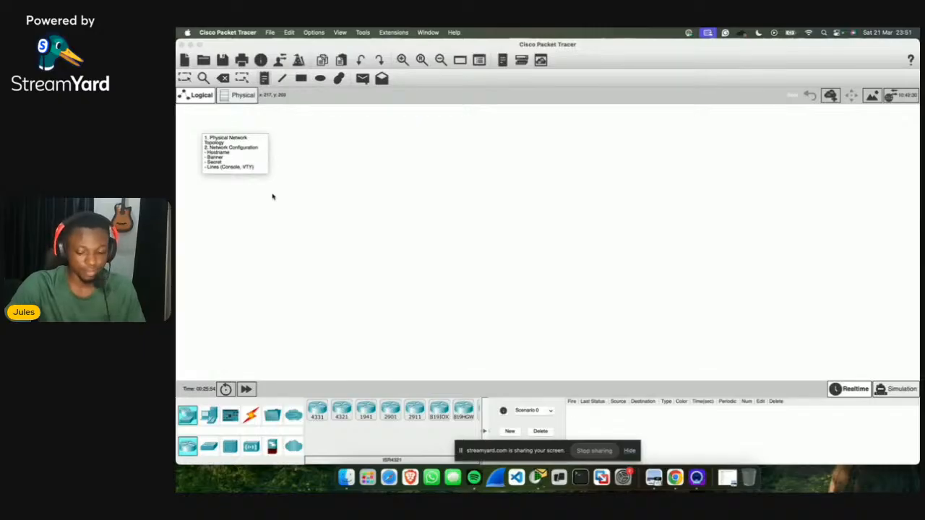
{"action": "type", "text": ")"}
Step: Add the items Assign IP Address, SSH and Network Testing to finish the note
{"action": "key", "text": "Return"}
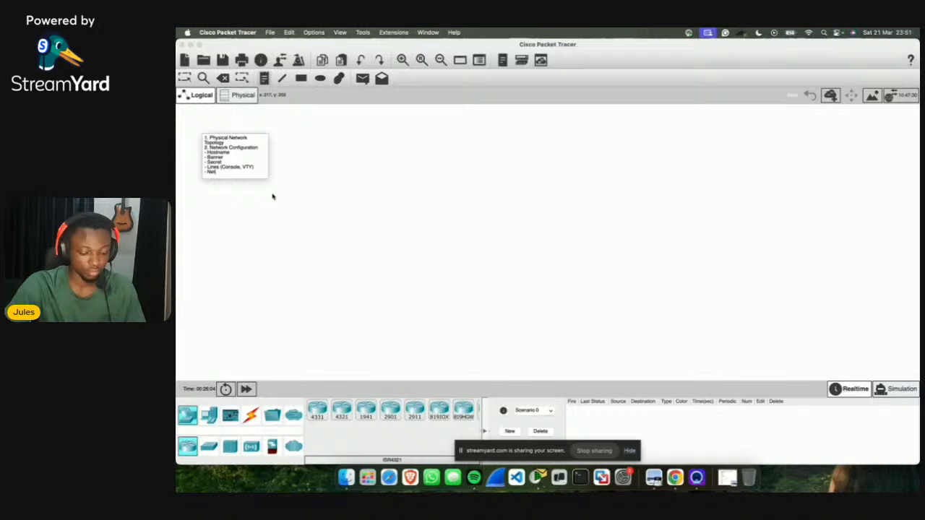
{"action": "type", "text": "ssign IP Ad"}
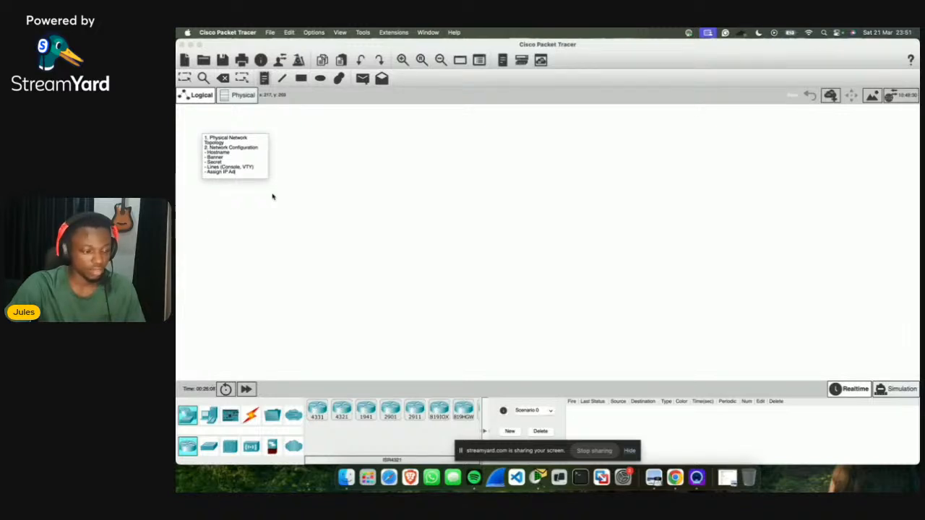
{"action": "type", "text": "dress"}
{"action": "key", "text": "Return"}
{"action": "type", "text": "- SSH"}
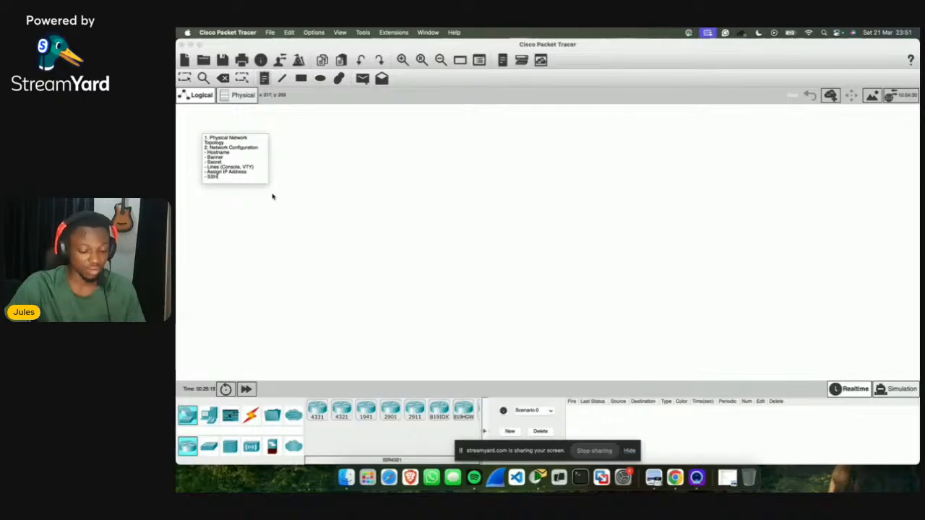
{"action": "key", "text": "Return"}
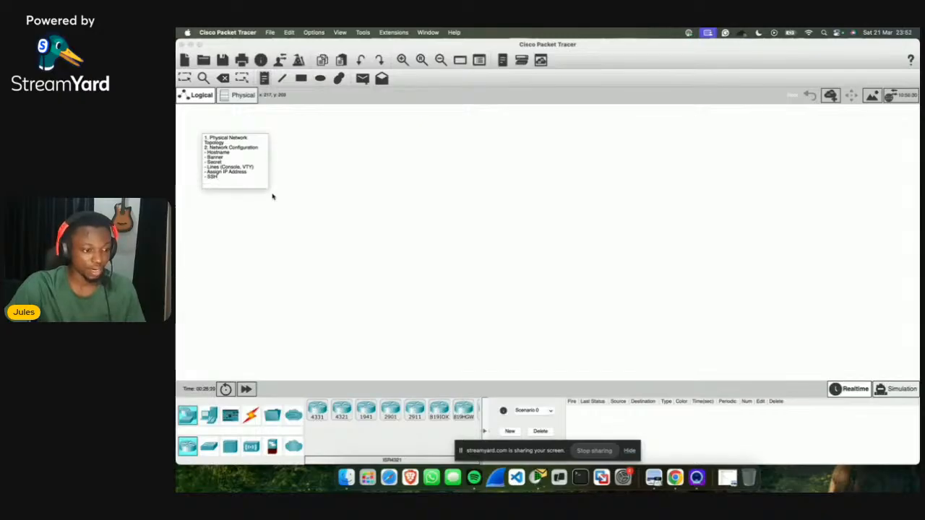
{"action": "type", "text": "- "}
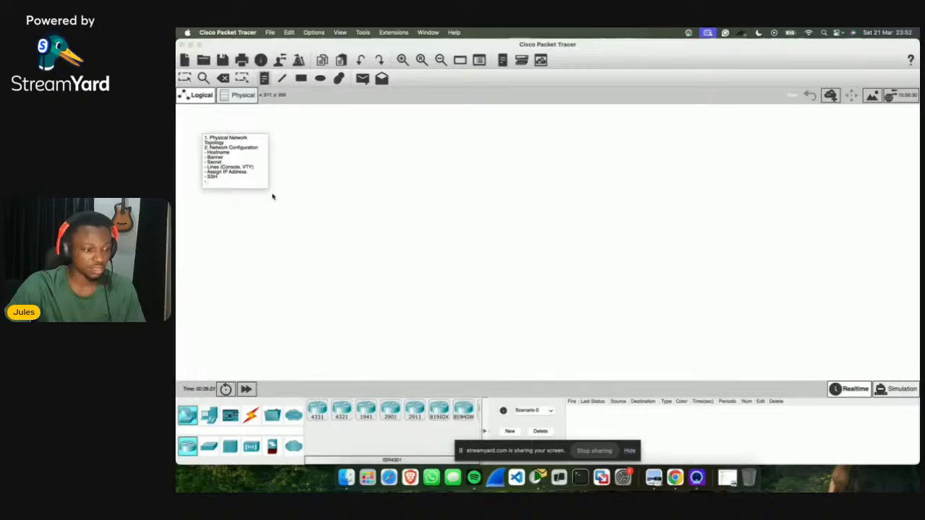
{"action": "type", "text": "Network"}
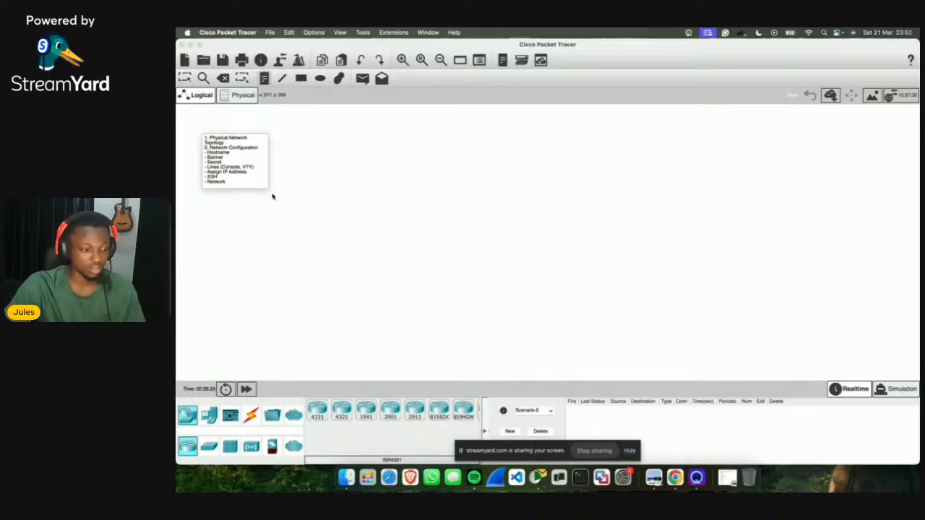
{"action": "type", "text": " Testing"}
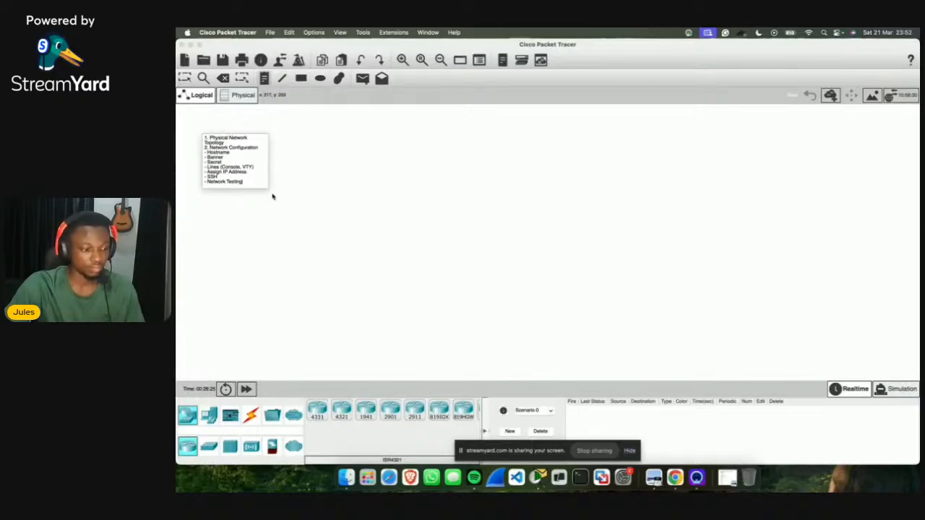
{"action": "left_click", "coordinate": [304, 196]}
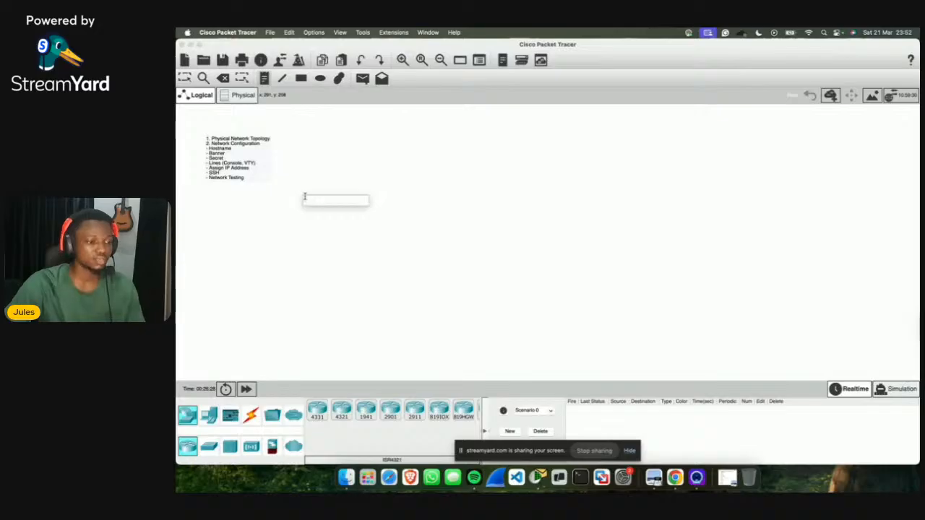
Step: Discard the stray empty note, leaving only the agenda note
{"action": "key", "text": "Escape"}
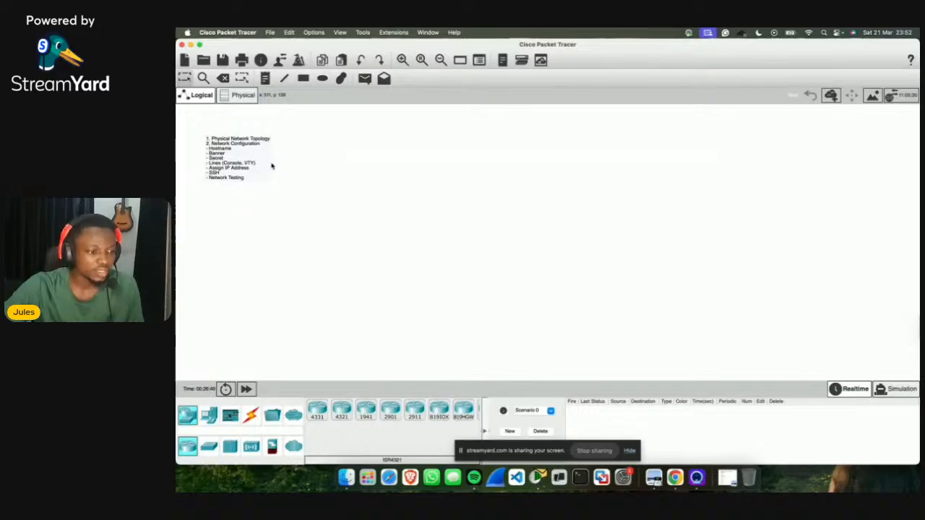
{"action": "left_click", "coordinate": [727, 478]}
{"action": "scroll", "coordinate": [383, 246], "scroll_direction": "down", "scroll_amount": 5}
{"action": "scroll", "coordinate": [375, 250], "scroll_direction": "up", "scroll_amount": 5}
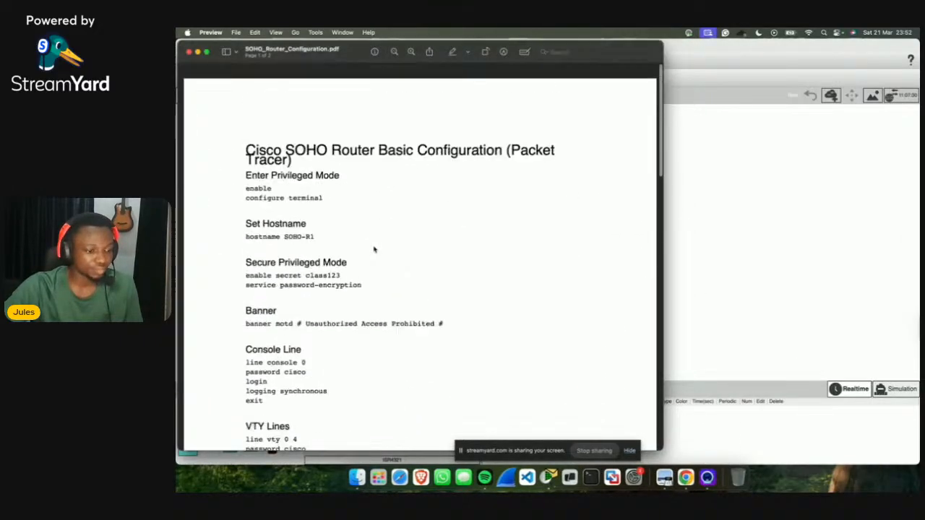
{"action": "scroll", "coordinate": [374, 250], "scroll_direction": "down", "scroll_amount": 15}
{"action": "scroll", "coordinate": [374, 250], "scroll_direction": "up", "scroll_amount": 15}
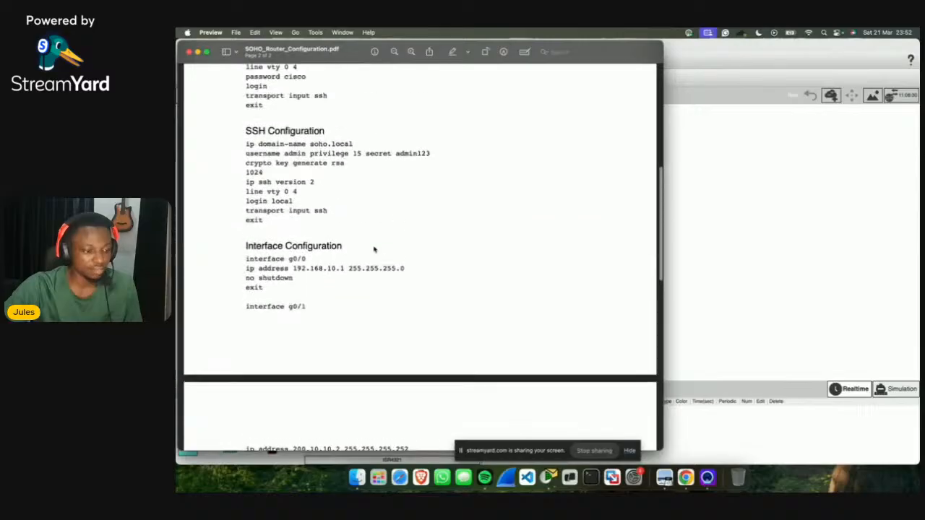
{"action": "scroll", "coordinate": [325, 76], "scroll_direction": "up", "scroll_amount": 5}
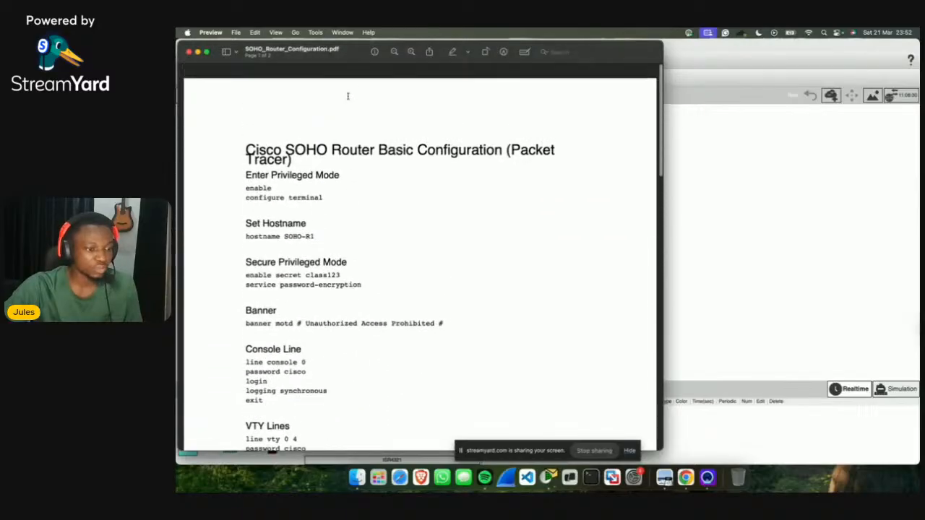
{"action": "left_click", "coordinate": [230, 51]}
{"action": "left_click", "coordinate": [352, 58]}
{"action": "left_click_drag", "start_coordinate": [352, 57], "coordinate": [560, 78]}
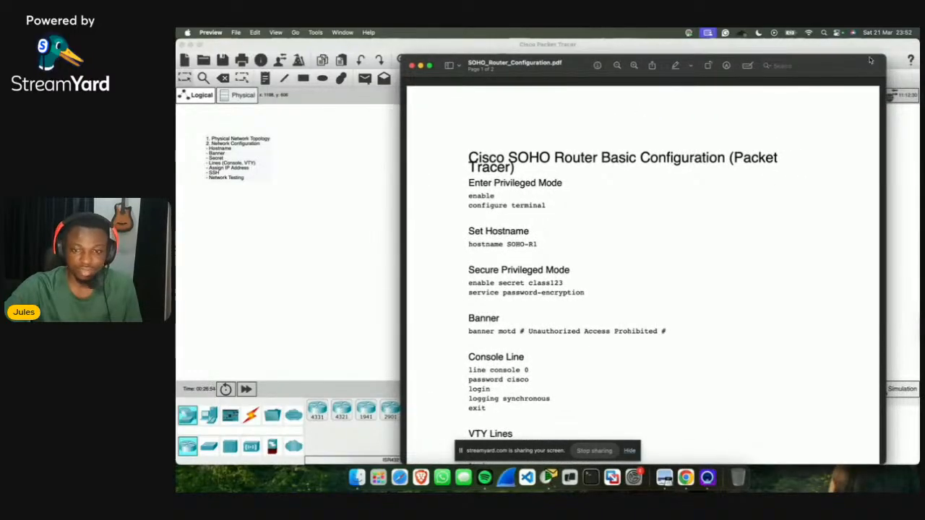
{"action": "left_click_drag", "start_coordinate": [883, 55], "coordinate": [711, 149]}
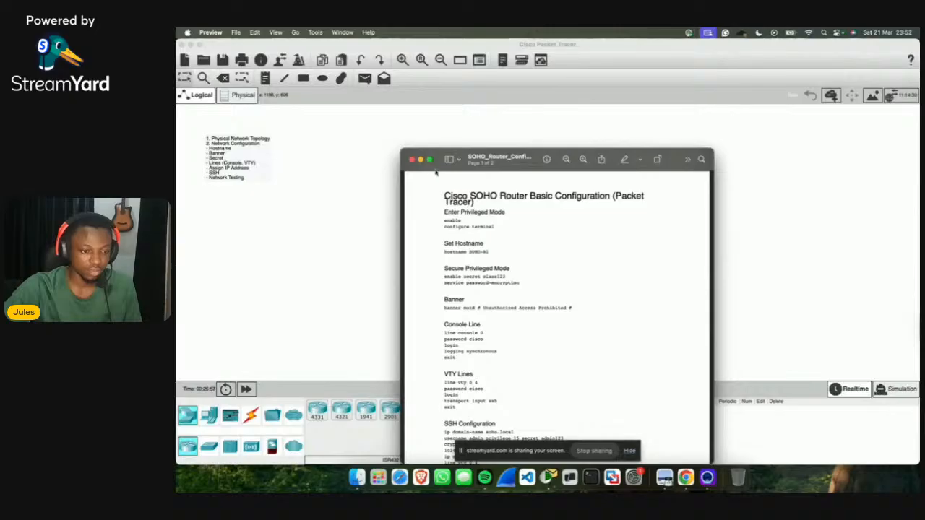
{"action": "left_click_drag", "start_coordinate": [540, 154], "coordinate": [756, 105]}
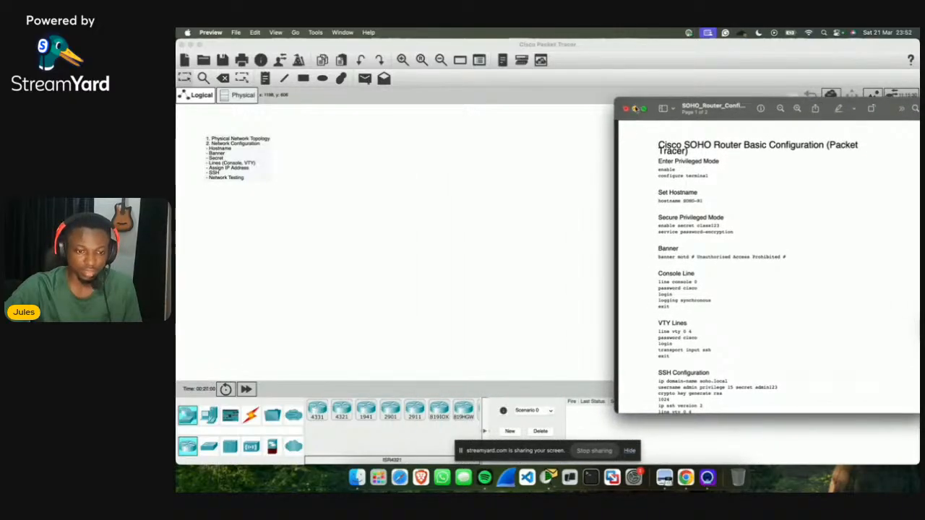
{"action": "left_click", "coordinate": [634, 108]}
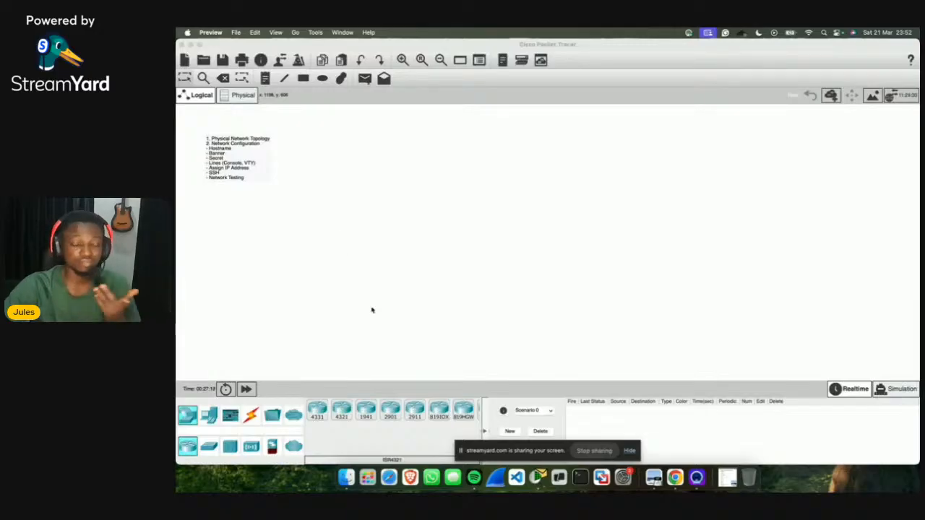
Step: Place a 2911 router and a 2960 switch directly beneath it
{"action": "left_click", "coordinate": [414, 409]}
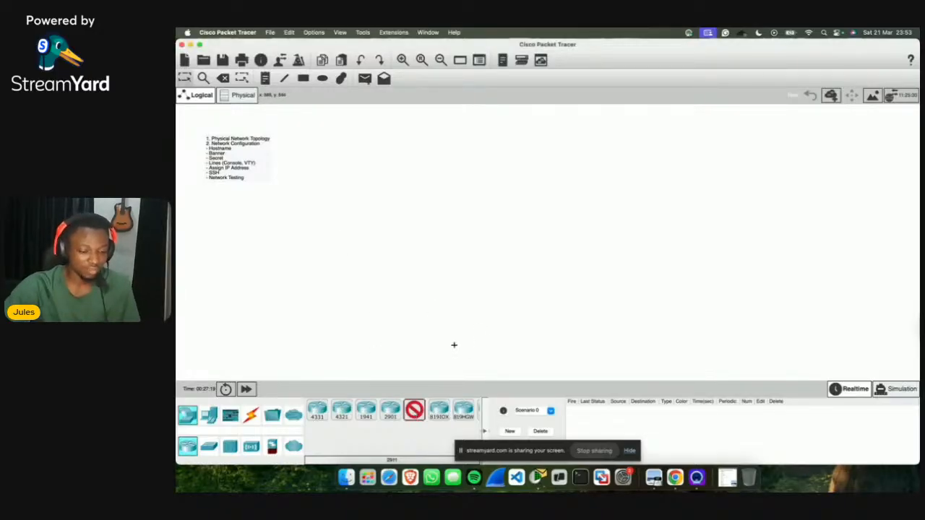
{"action": "left_click", "coordinate": [511, 139]}
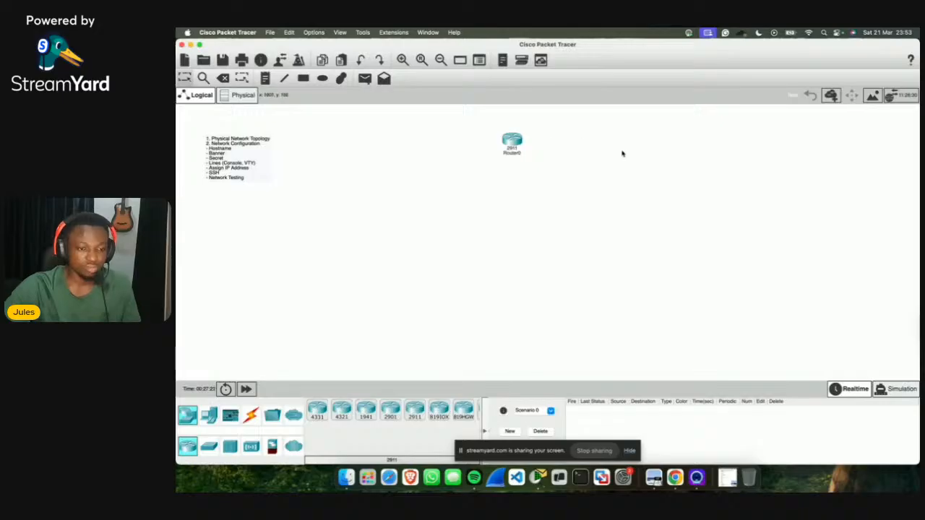
{"action": "left_click", "coordinate": [209, 446]}
{"action": "left_click", "coordinate": [316, 410]}
{"action": "left_click", "coordinate": [512, 194]}
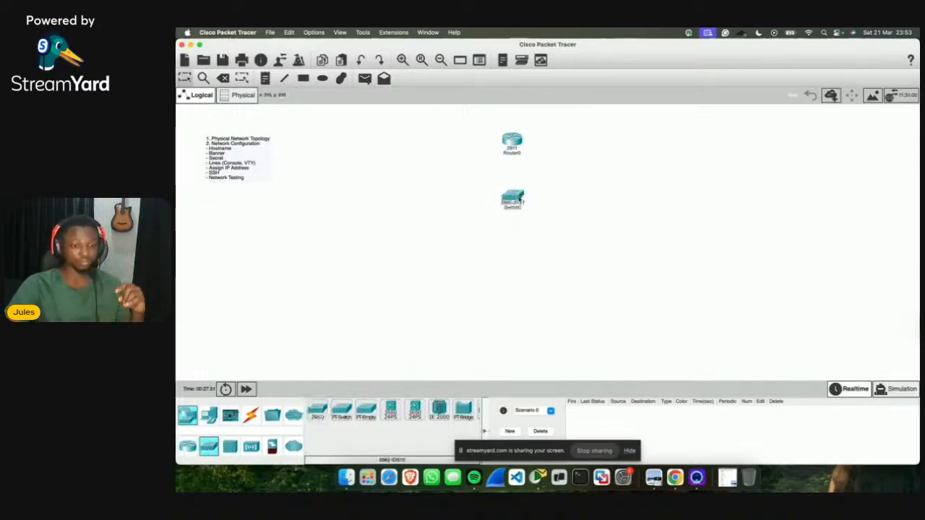
{"action": "mouse_move", "coordinate": [513, 196]}
{"action": "left_mouse_down"}
{"action": "mouse_move", "coordinate": [511, 185]}
{"action": "mouse_move", "coordinate": [509, 204]}
{"action": "left_mouse_up"}
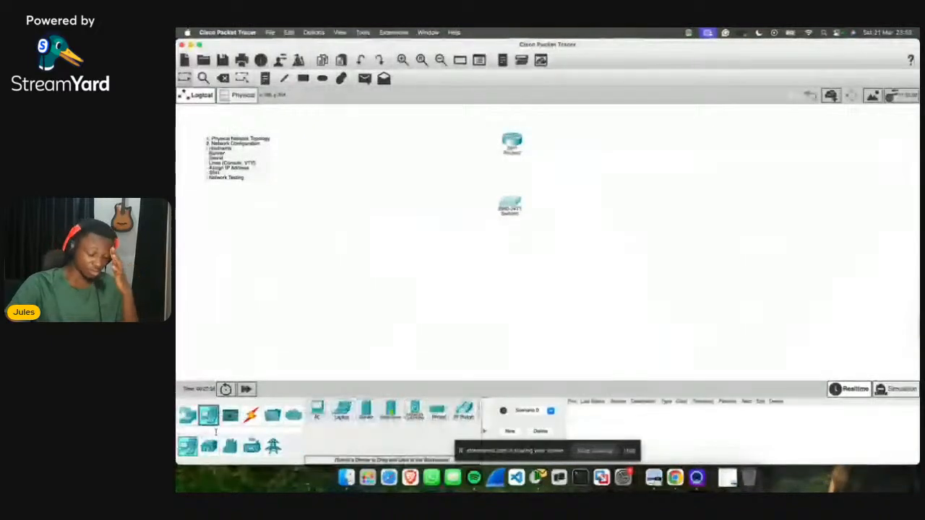
Step: Place four laptops in a row below the switch, from right to left
{"action": "left_click", "coordinate": [342, 411]}
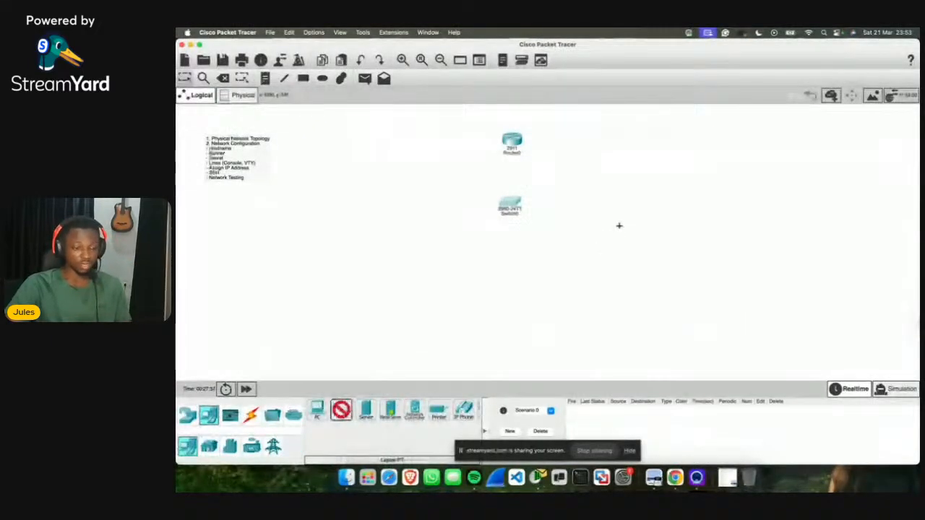
{"action": "left_click", "coordinate": [641, 239]}
{"action": "left_click", "coordinate": [341, 410]}
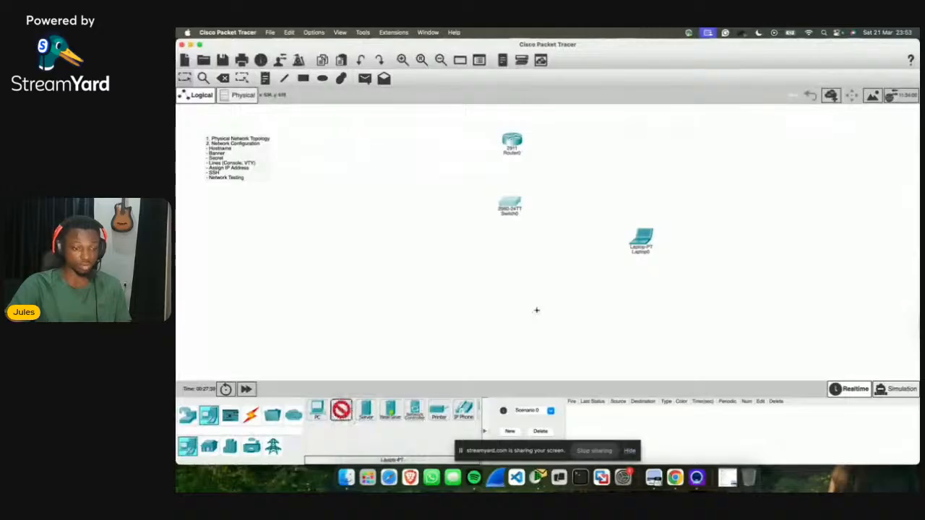
{"action": "left_click", "coordinate": [562, 277]}
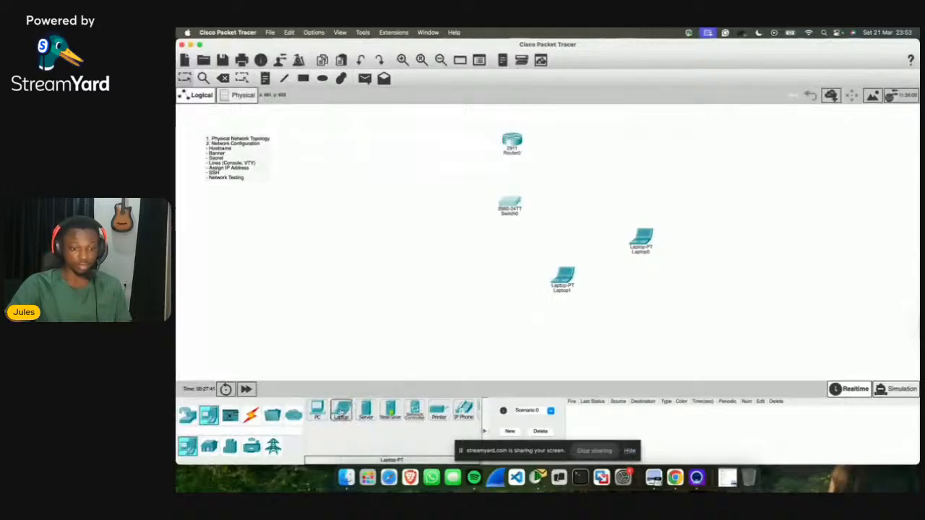
{"action": "left_click", "coordinate": [342, 410]}
{"action": "left_click", "coordinate": [470, 283]}
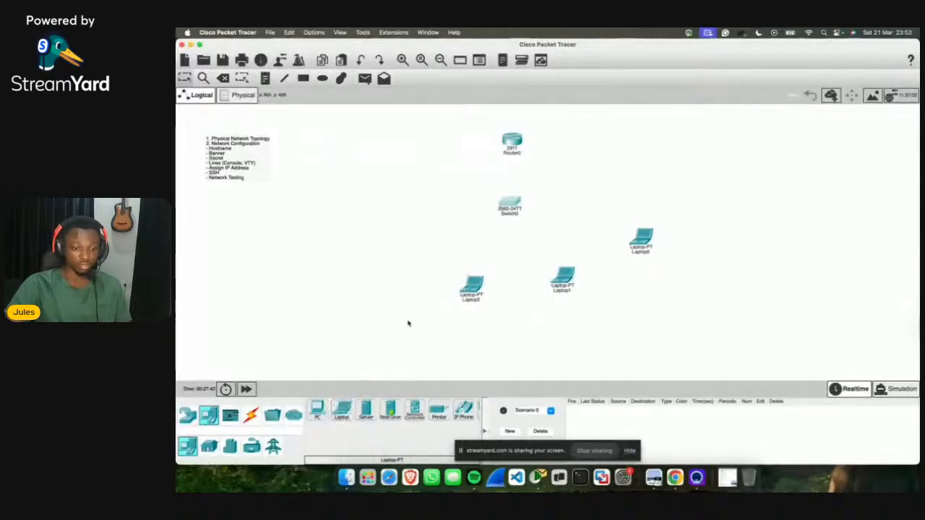
{"action": "left_click", "coordinate": [341, 410]}
{"action": "left_click", "coordinate": [375, 255]}
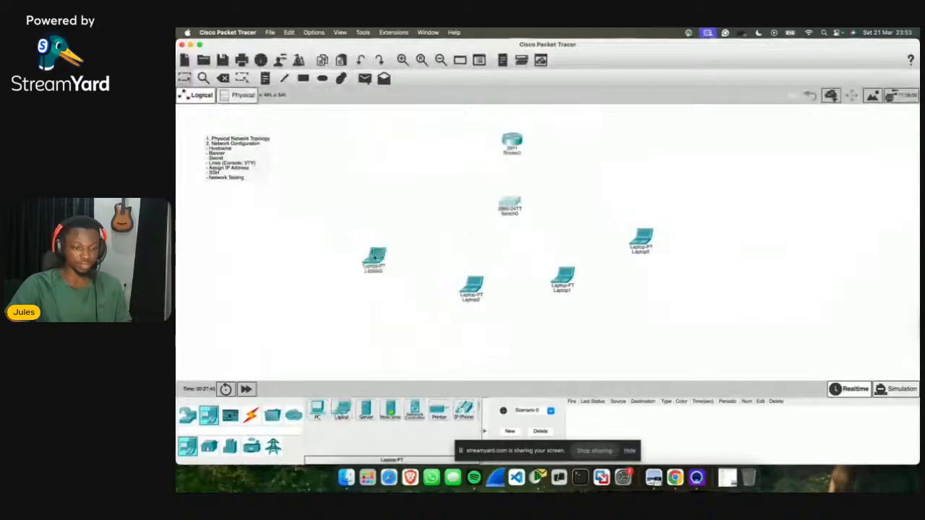
Step: Shift the laptops and add a fifth laptop, Laptop4, on the left
{"action": "left_click_drag", "start_coordinate": [645, 240], "coordinate": [632, 246]}
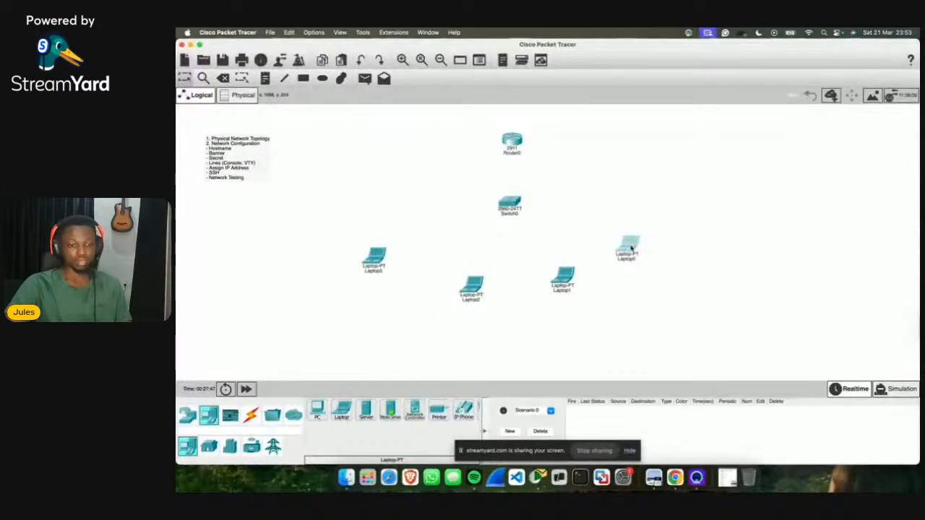
{"action": "left_click_drag", "start_coordinate": [565, 281], "coordinate": [558, 275]}
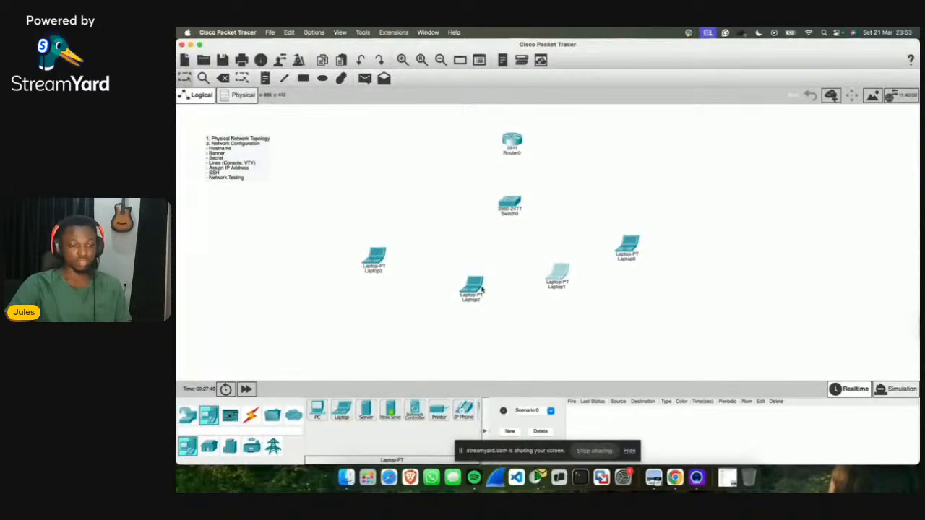
{"action": "left_click_drag", "start_coordinate": [474, 286], "coordinate": [482, 278]}
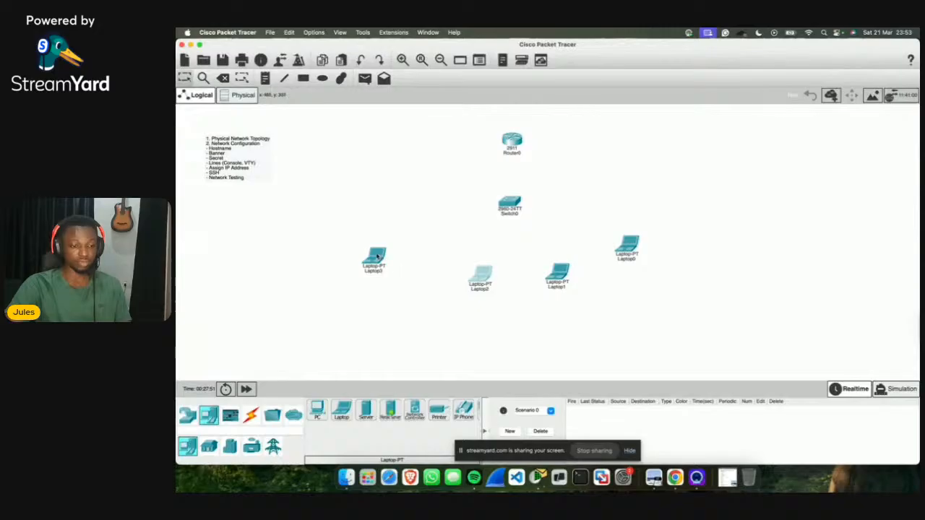
{"action": "left_click_drag", "start_coordinate": [376, 257], "coordinate": [418, 261]}
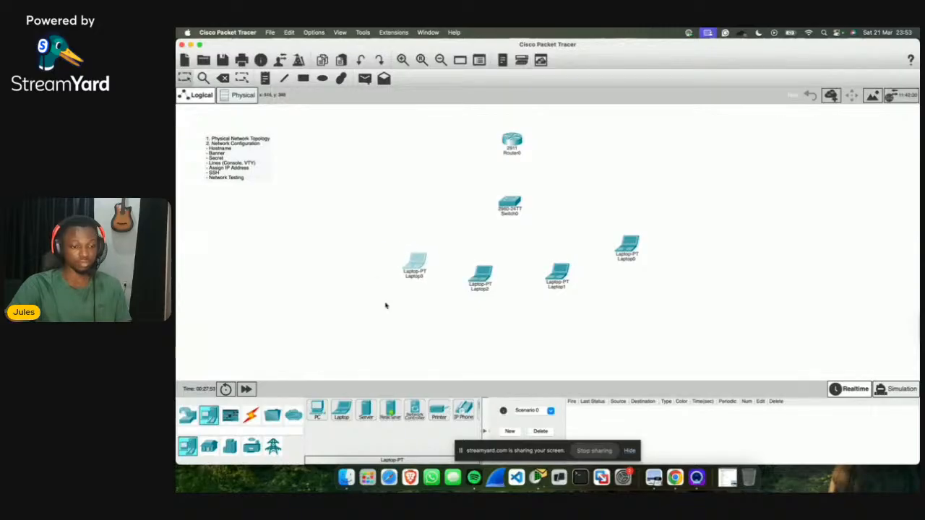
{"action": "left_click_drag", "start_coordinate": [341, 410], "coordinate": [351, 248]}
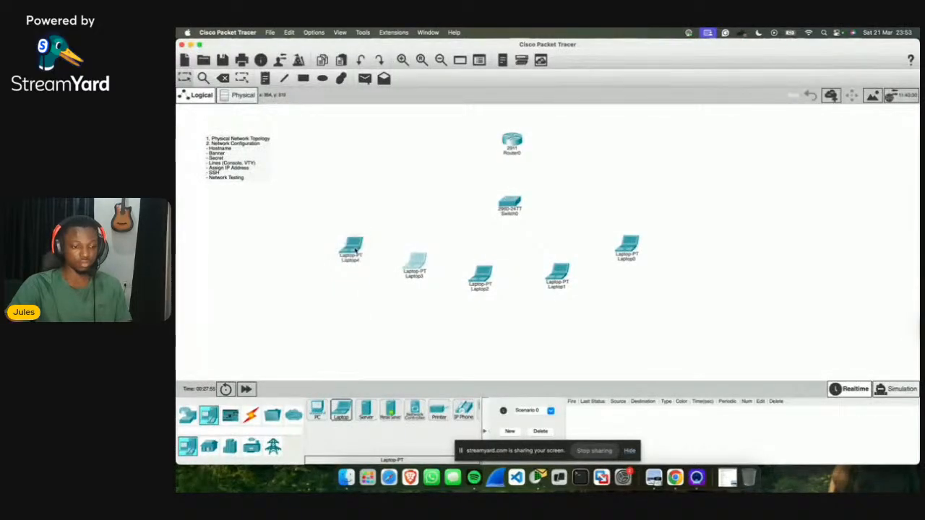
Step: Line up all five laptops evenly in a row below the switch
{"action": "left_click_drag", "start_coordinate": [412, 261], "coordinate": [401, 265]}
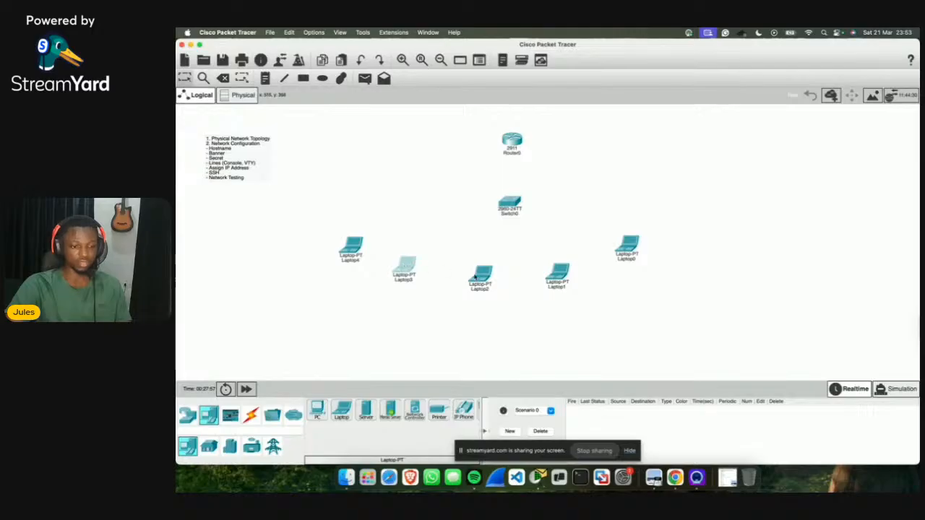
{"action": "left_click_drag", "start_coordinate": [480, 276], "coordinate": [478, 279]}
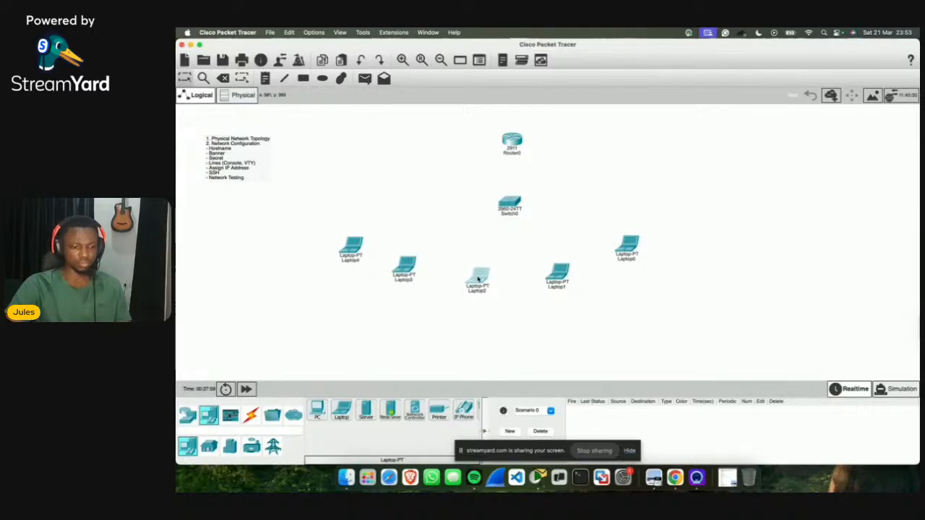
{"action": "left_click_drag", "start_coordinate": [641, 250], "coordinate": [645, 239]}
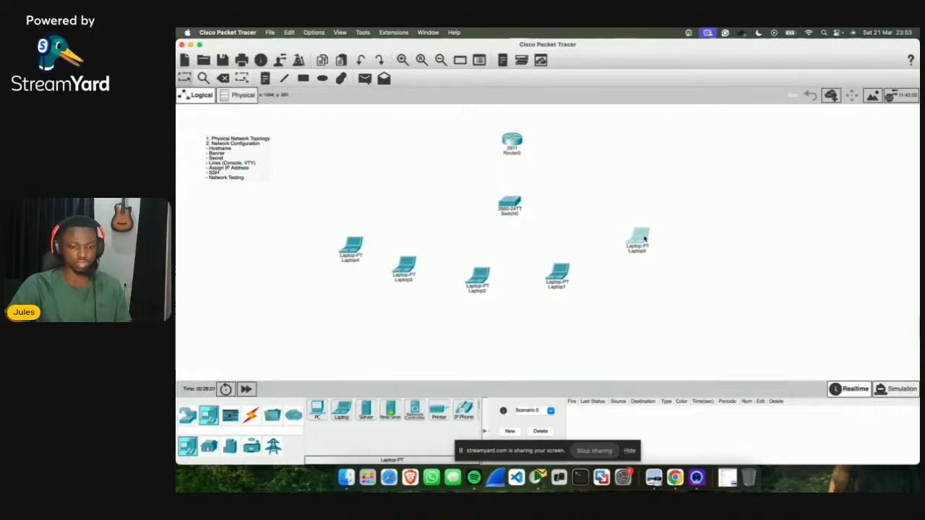
{"action": "left_click_drag", "start_coordinate": [560, 271], "coordinate": [570, 269]}
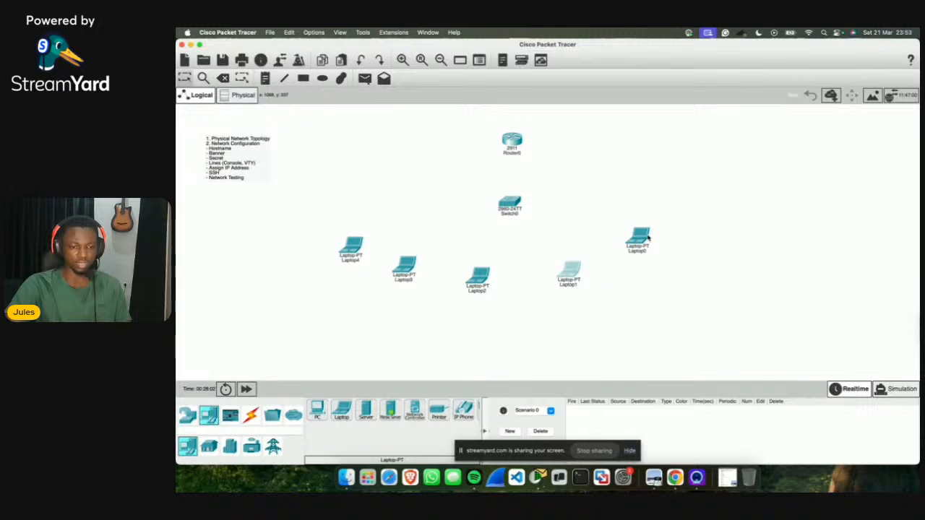
{"action": "left_click_drag", "start_coordinate": [649, 237], "coordinate": [649, 226]}
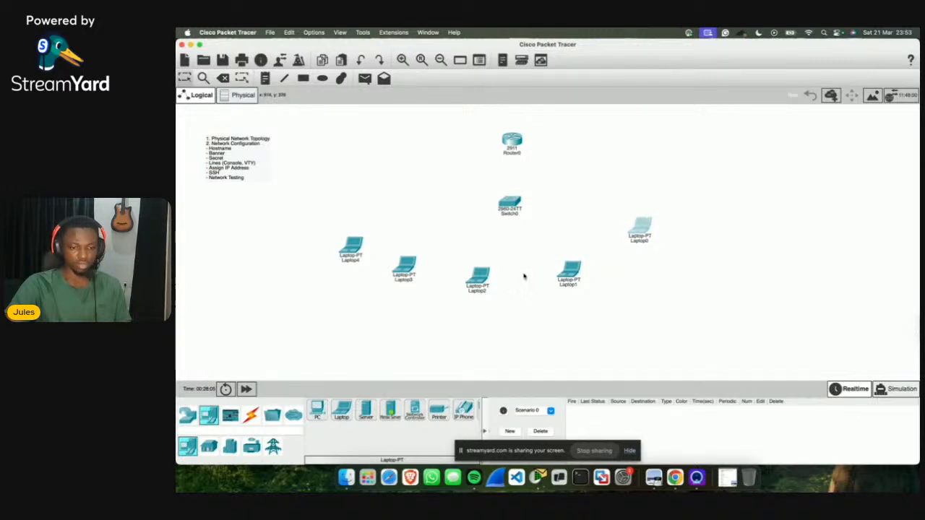
{"action": "left_click_drag", "start_coordinate": [477, 276], "coordinate": [490, 280]}
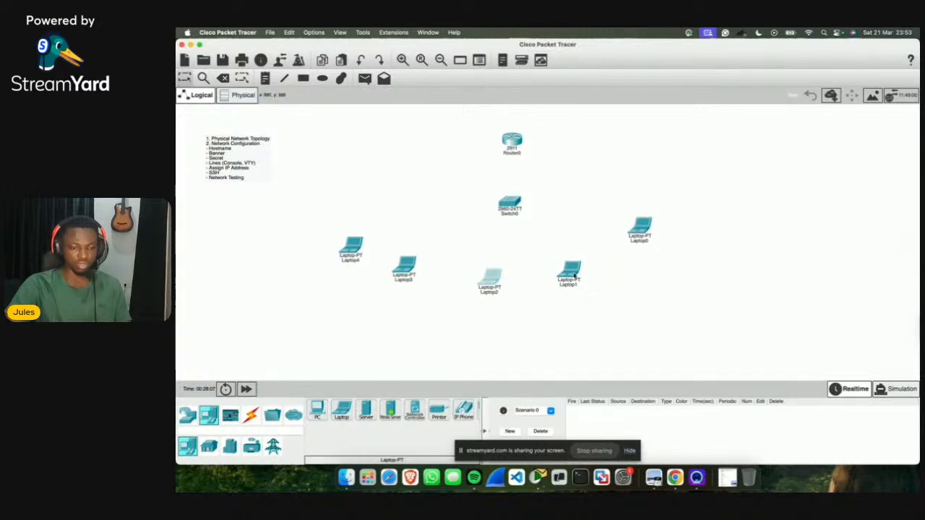
{"action": "left_click_drag", "start_coordinate": [575, 275], "coordinate": [585, 272]}
{"action": "left_click_drag", "start_coordinate": [487, 280], "coordinate": [494, 285]}
{"action": "left_click_drag", "start_coordinate": [403, 265], "coordinate": [420, 275]}
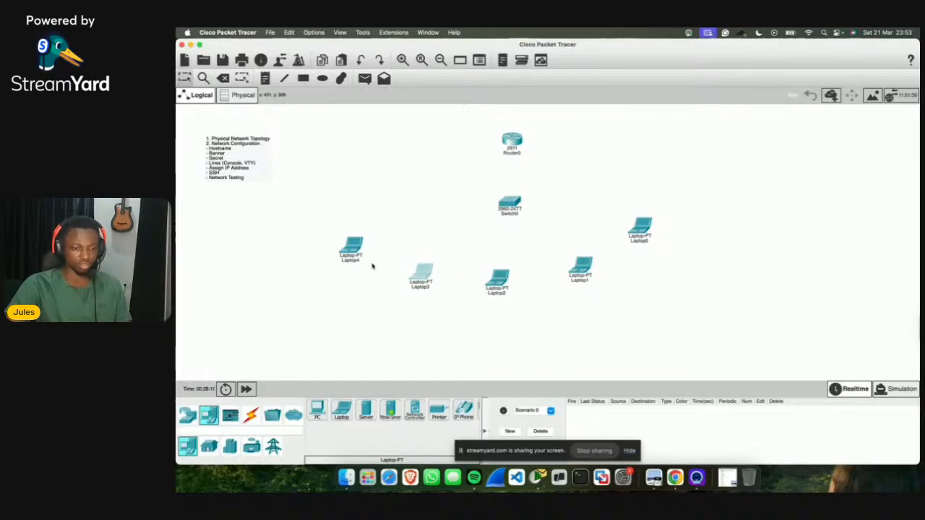
{"action": "mouse_move", "coordinate": [351, 248]}
{"action": "left_mouse_down"}
{"action": "mouse_move", "coordinate": [370, 243]}
{"action": "mouse_move", "coordinate": [356, 240]}
{"action": "left_mouse_up"}
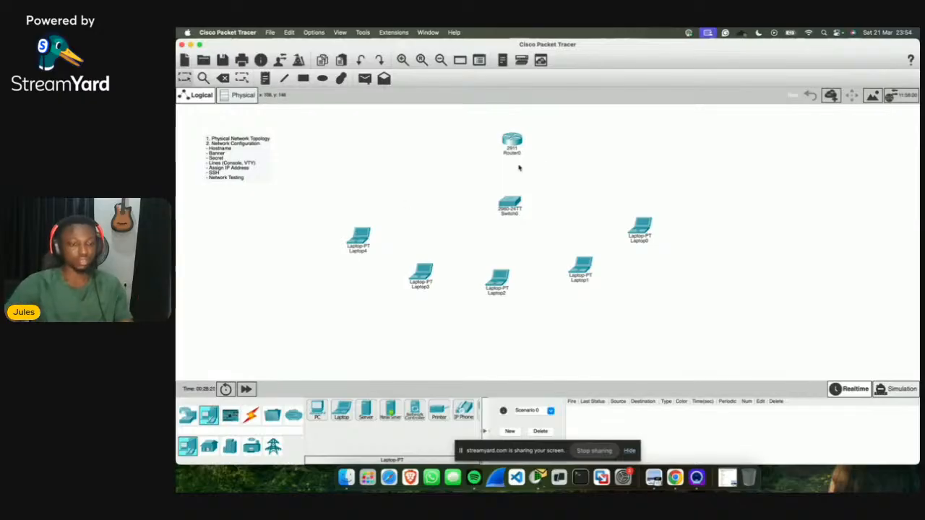
Step: Align the switch and router vertically above the laptops
{"action": "left_click_drag", "start_coordinate": [508, 205], "coordinate": [502, 204]}
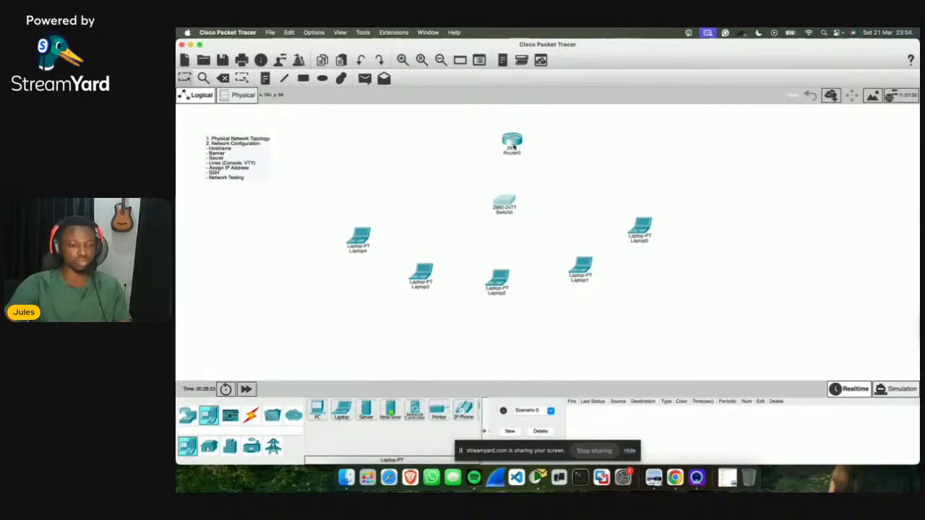
{"action": "left_click_drag", "start_coordinate": [513, 147], "coordinate": [504, 137]}
{"action": "left_click", "coordinate": [532, 186]}
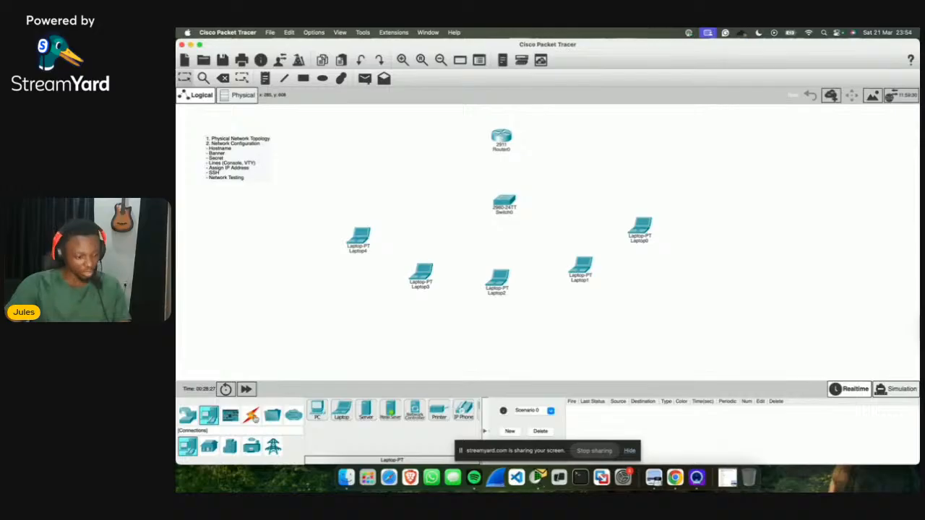
Step: Connect Router0 Gig0/0 to Switch0 Gig0/1 with a copper straight-through cable
{"action": "left_click", "coordinate": [252, 417]}
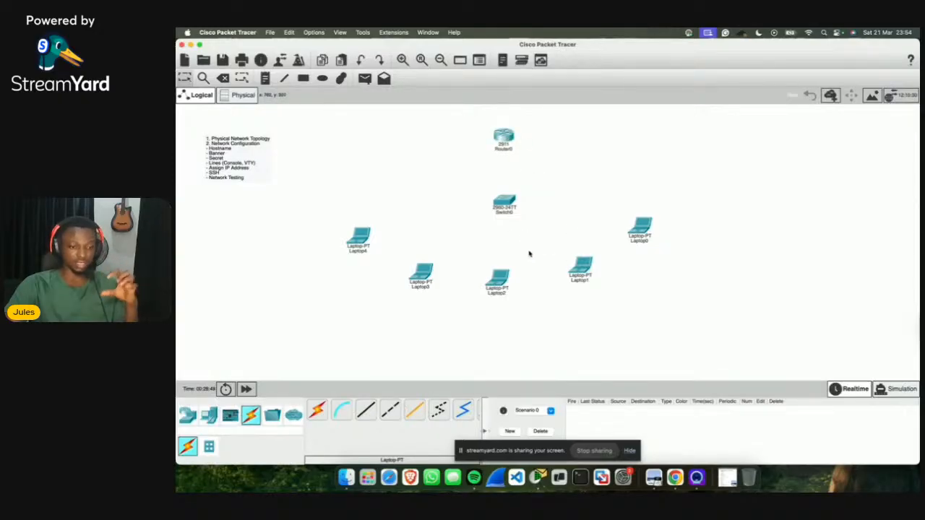
{"action": "left_click", "coordinate": [366, 411]}
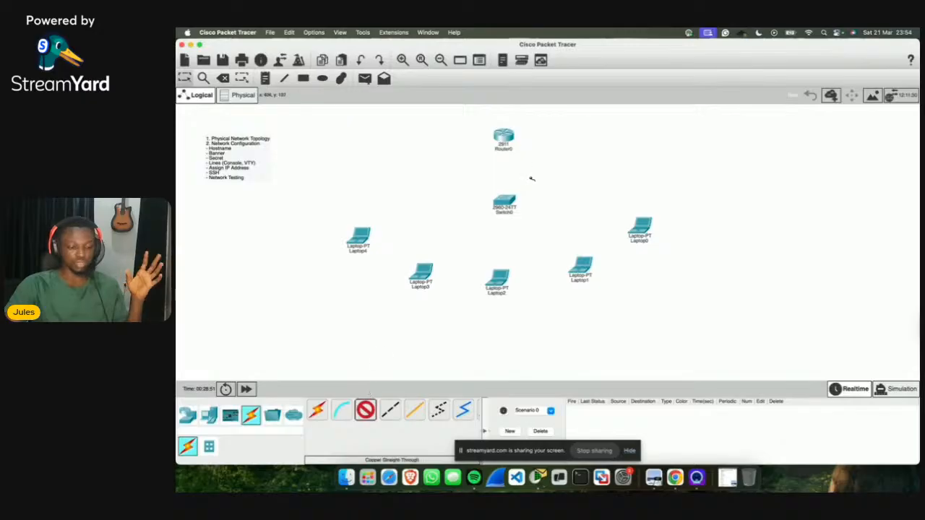
{"action": "left_click", "coordinate": [510, 143]}
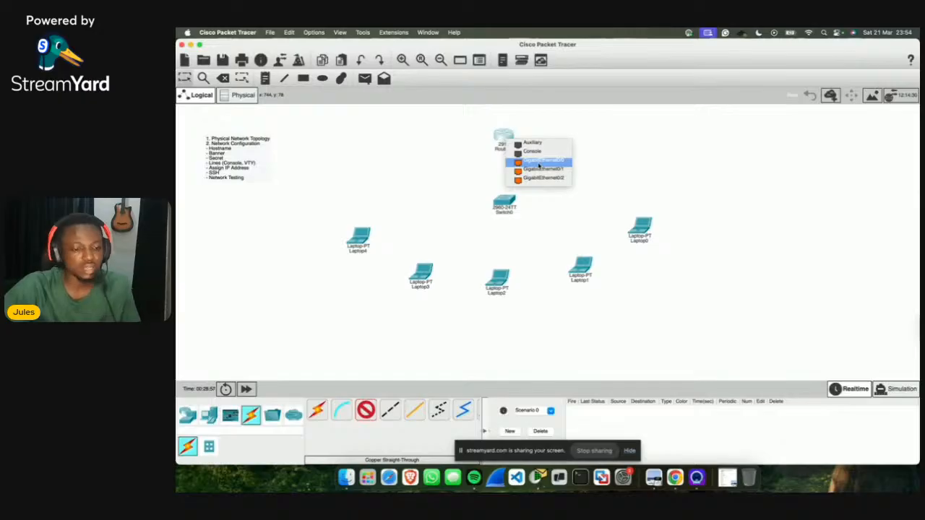
{"action": "left_click", "coordinate": [538, 164]}
{"action": "left_click", "coordinate": [504, 204]}
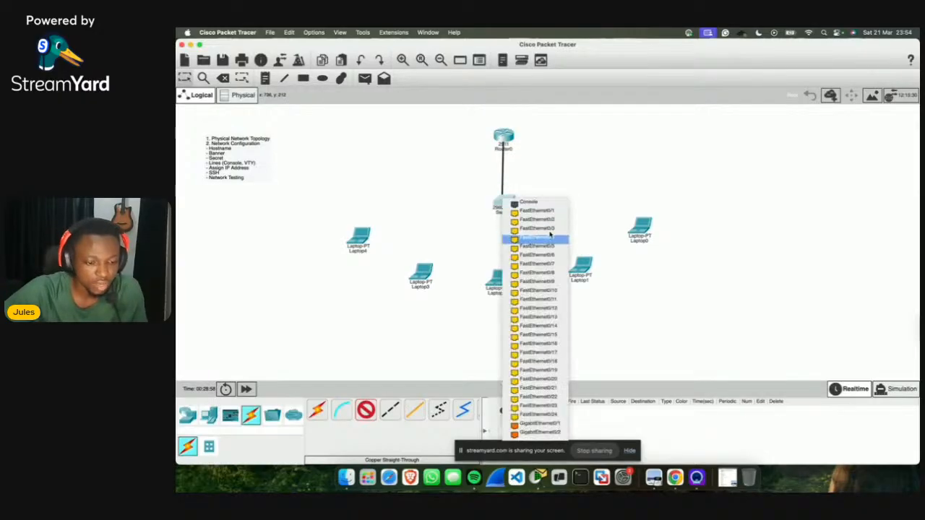
{"action": "left_click", "coordinate": [538, 425]}
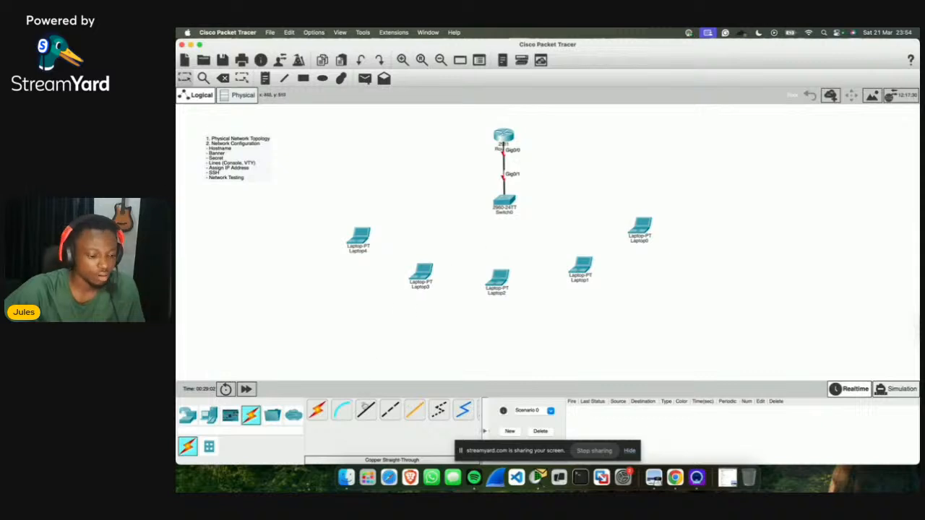
Step: Cable Laptop0 and Laptop1 FastEthernet0 to switch ports Fa0/1 and Fa0/2
{"action": "left_click", "coordinate": [365, 410]}
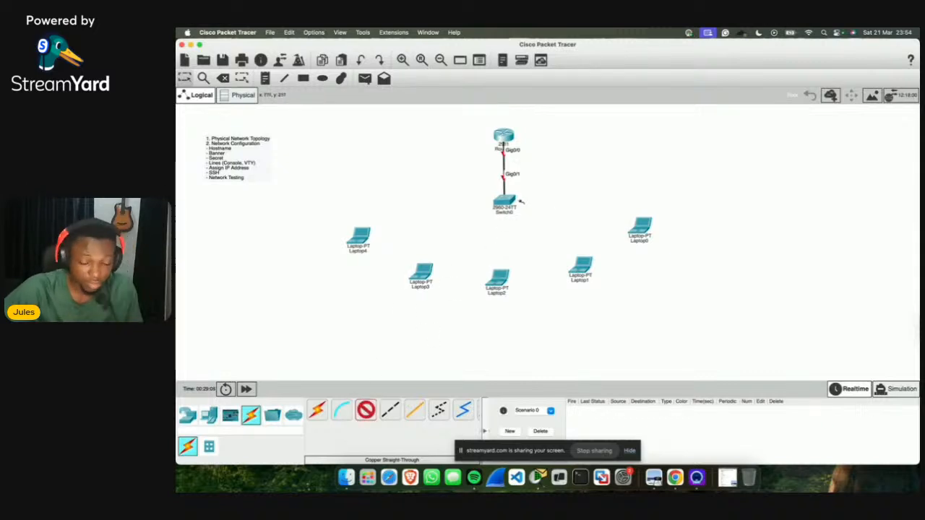
{"action": "left_click", "coordinate": [506, 203]}
{"action": "left_click", "coordinate": [541, 215]}
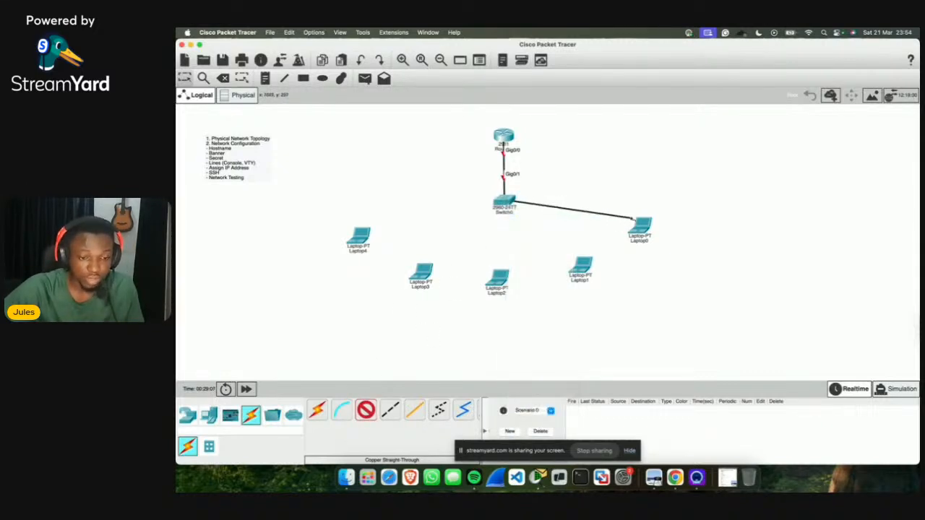
{"action": "left_click", "coordinate": [644, 226]}
{"action": "left_click", "coordinate": [679, 260]}
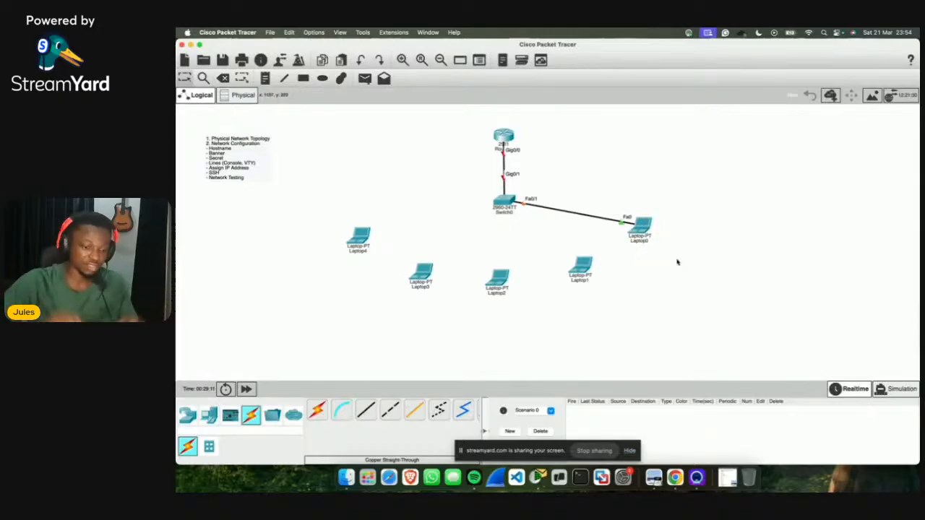
{"action": "left_click", "coordinate": [365, 409]}
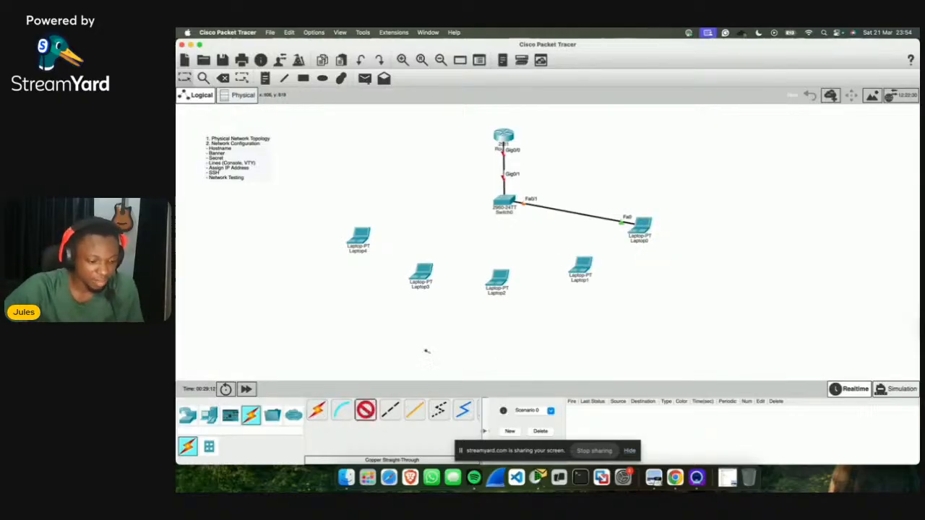
{"action": "left_click", "coordinate": [583, 268]}
{"action": "left_click", "coordinate": [618, 298]}
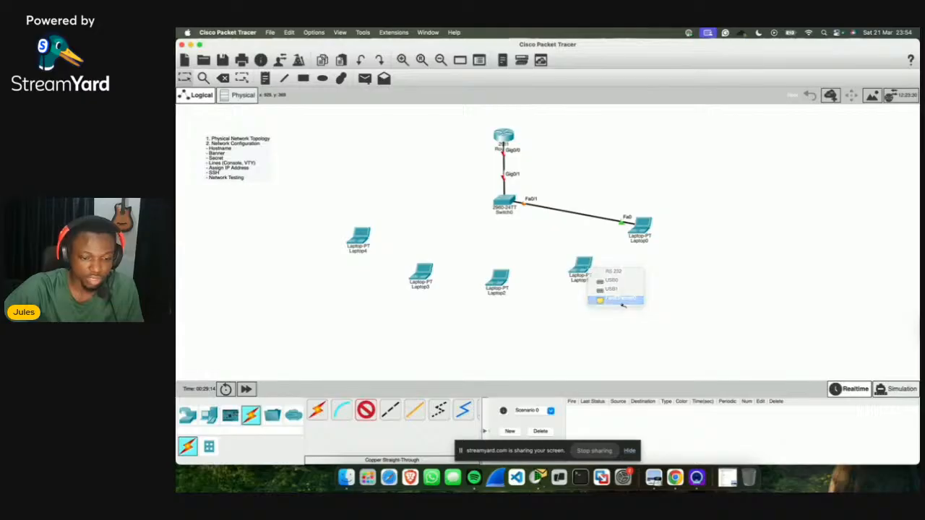
{"action": "left_click", "coordinate": [505, 207]}
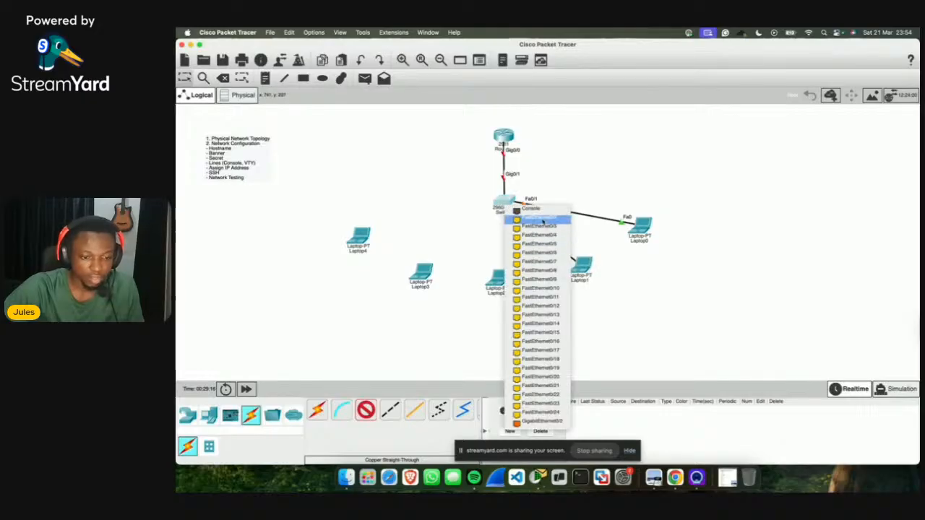
{"action": "left_click", "coordinate": [538, 217]}
Step: Cable Laptop2, Laptop3 and Laptop4 FastEthernet0 to switch ports Fa0/3, Fa0/4 and Fa0/5
{"action": "left_click", "coordinate": [365, 410]}
{"action": "left_click", "coordinate": [497, 279]}
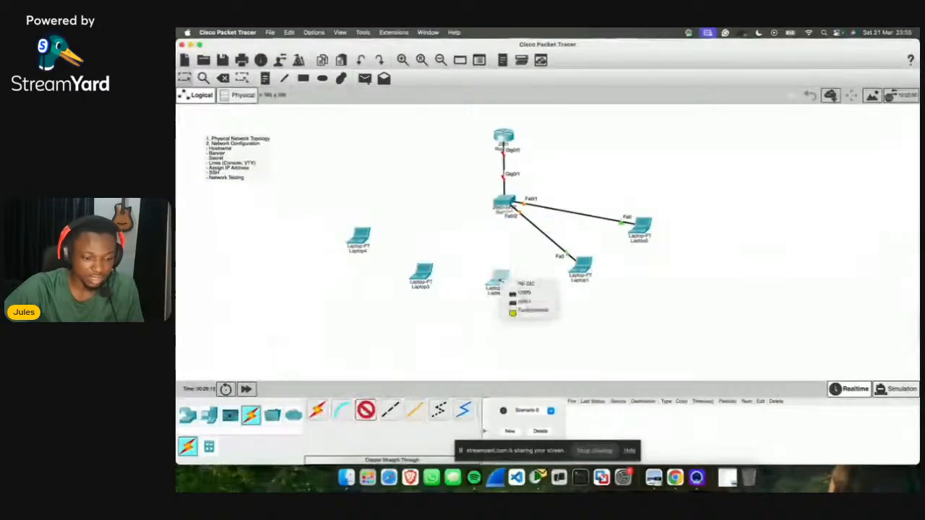
{"action": "left_click", "coordinate": [513, 312]}
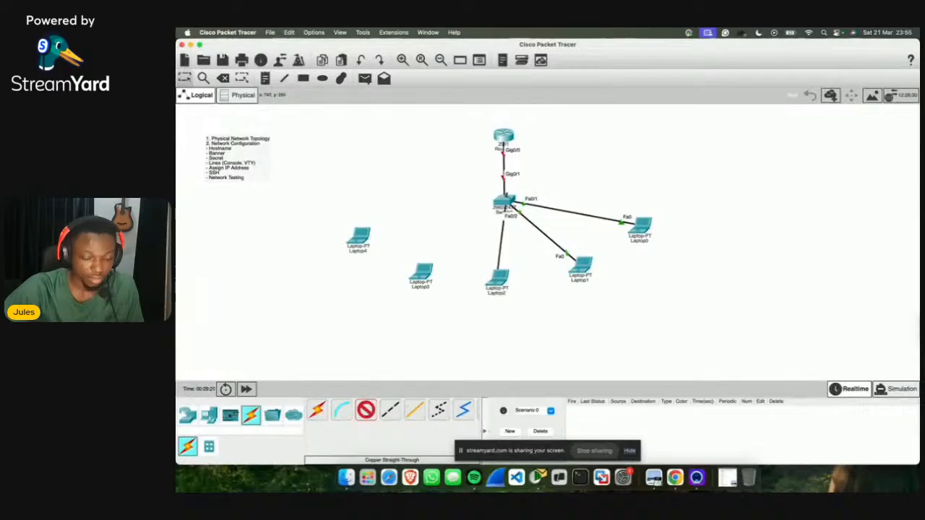
{"action": "left_click", "coordinate": [505, 206]}
{"action": "left_click", "coordinate": [527, 213]}
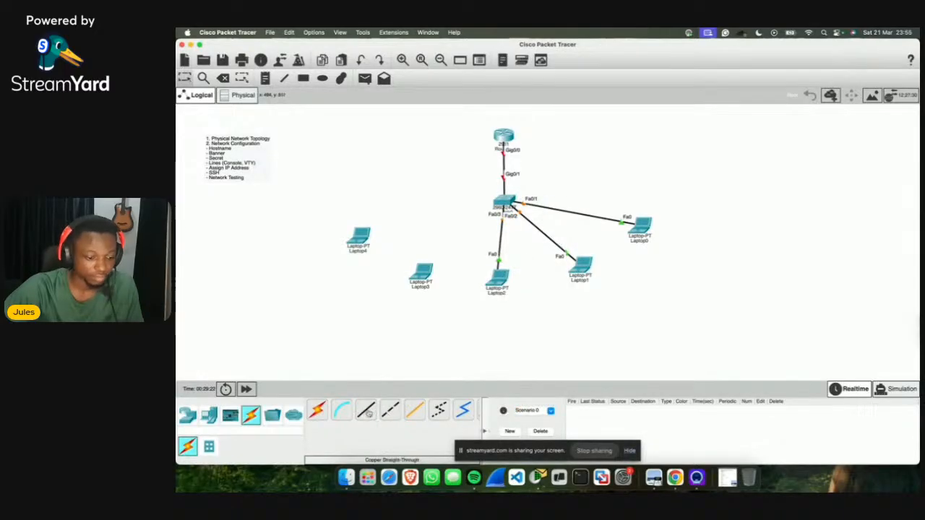
{"action": "left_click", "coordinate": [429, 273]}
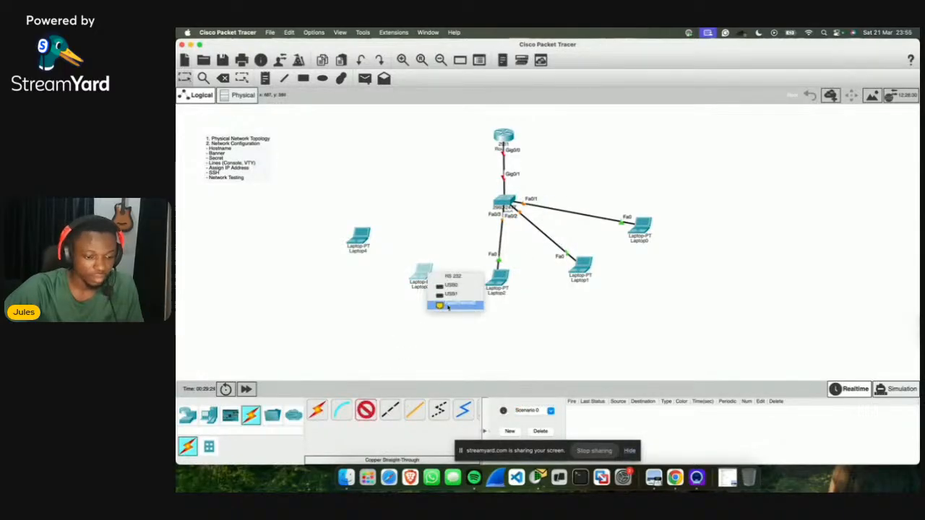
{"action": "left_click", "coordinate": [446, 307]}
{"action": "left_click", "coordinate": [505, 205]}
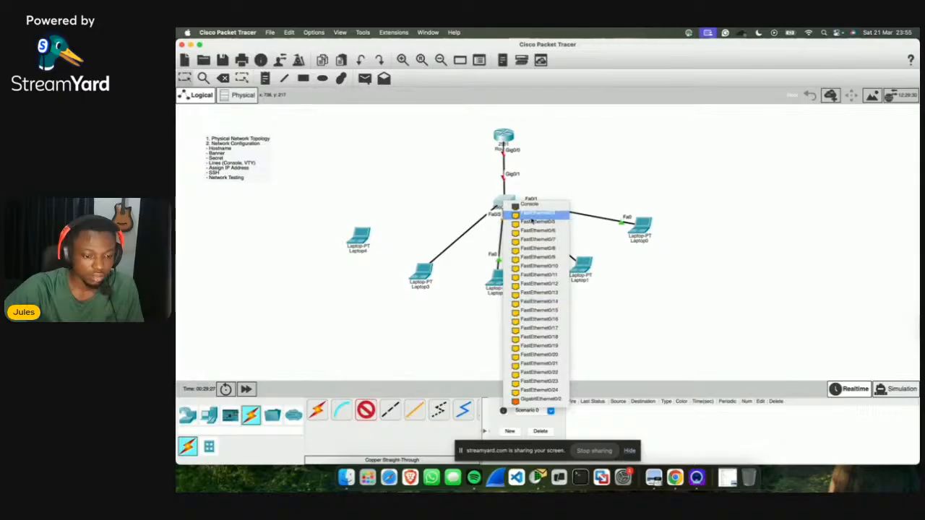
{"action": "left_click", "coordinate": [534, 223]}
{"action": "left_click", "coordinate": [366, 410]}
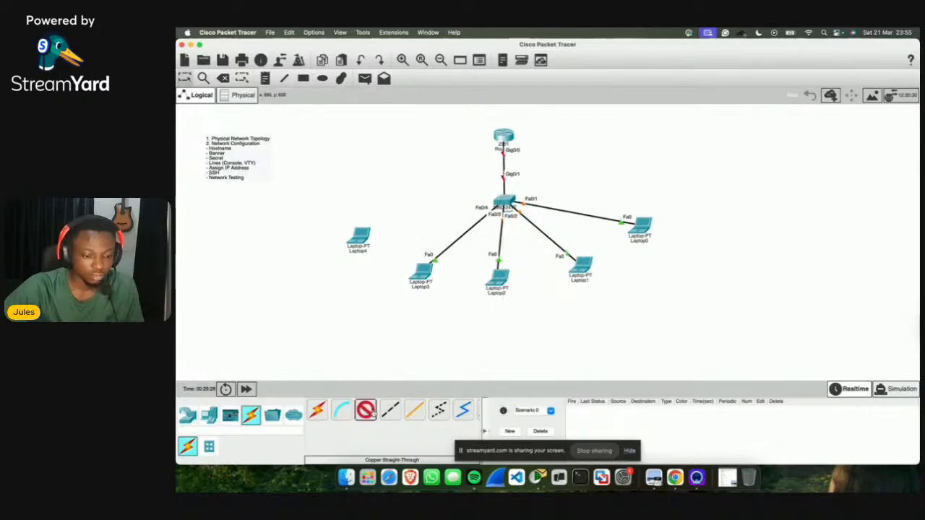
{"action": "left_click", "coordinate": [361, 240]}
{"action": "left_click", "coordinate": [390, 273]}
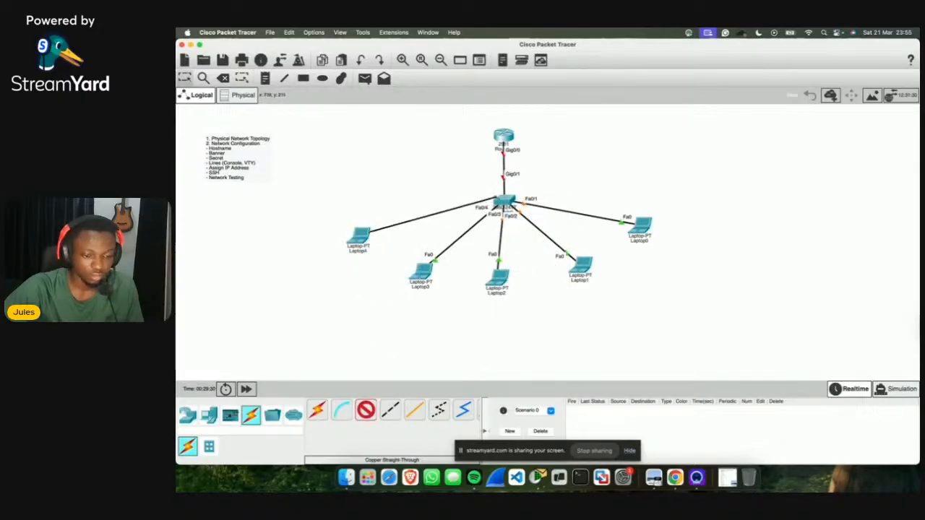
{"action": "left_click", "coordinate": [504, 205]}
{"action": "left_click", "coordinate": [535, 213]}
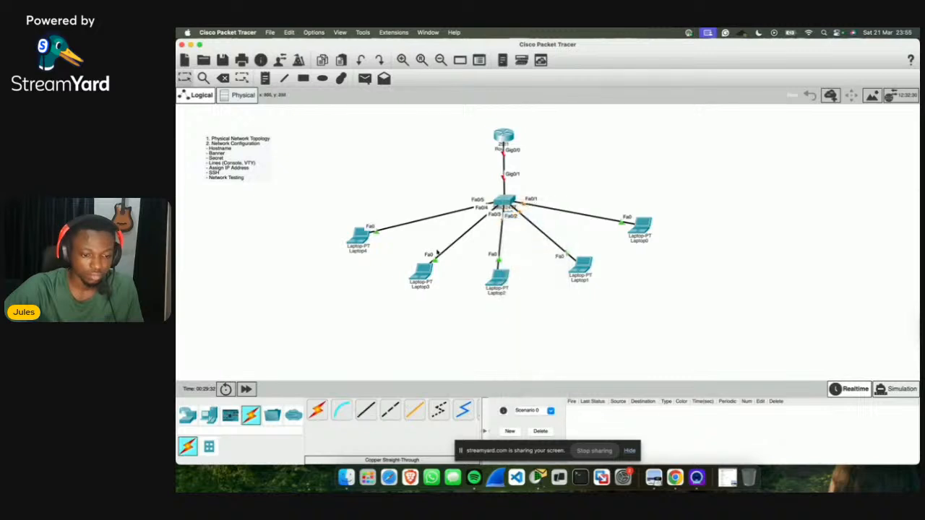
Step: Tidy the positions of Laptop4, Laptop0 and Laptop2
{"action": "left_click_drag", "start_coordinate": [360, 240], "coordinate": [370, 232]}
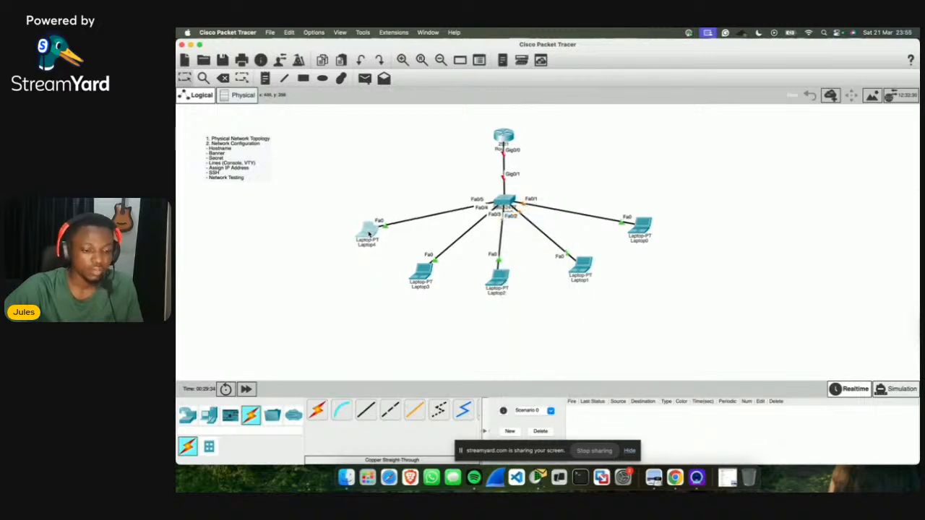
{"action": "left_click_drag", "start_coordinate": [647, 225], "coordinate": [641, 224]}
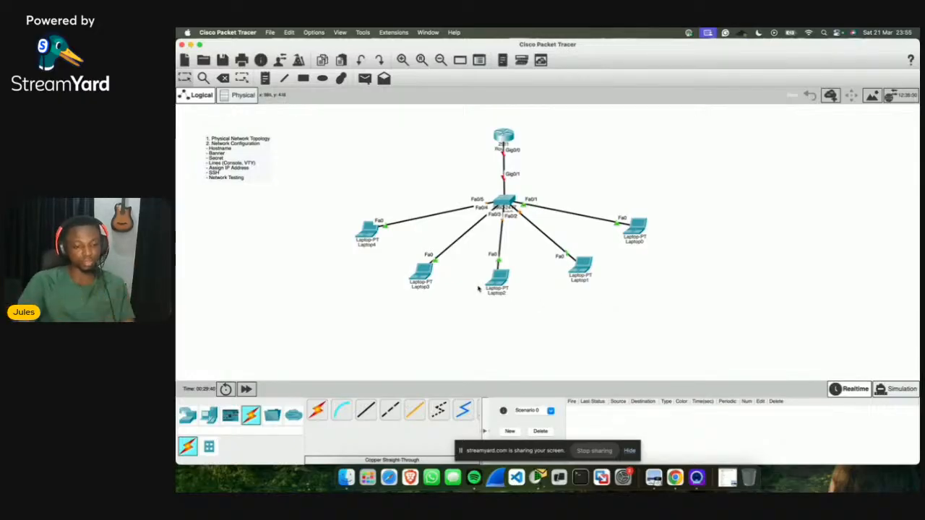
{"action": "left_click_drag", "start_coordinate": [491, 281], "coordinate": [504, 287]}
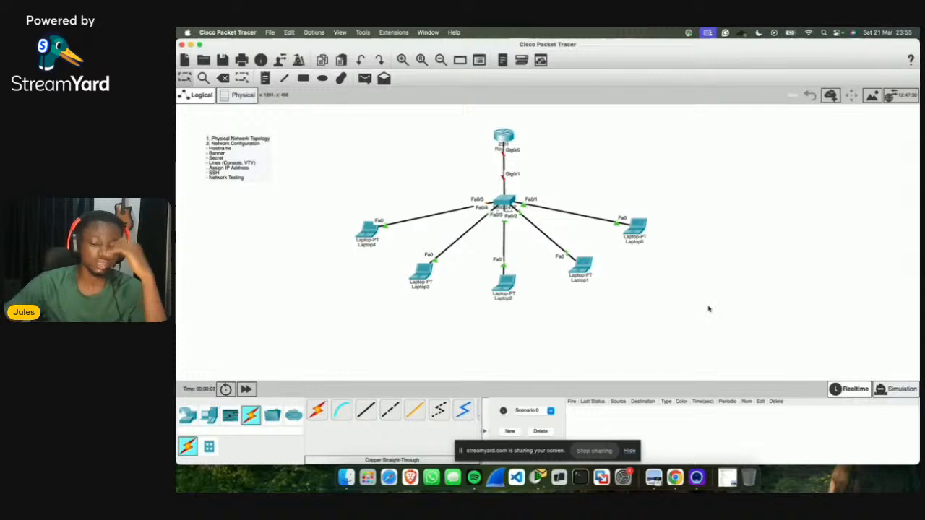
Step: Nudge Laptop0 and Laptop1 into place, then bring up Router0's device window
{"action": "left_click", "coordinate": [209, 416]}
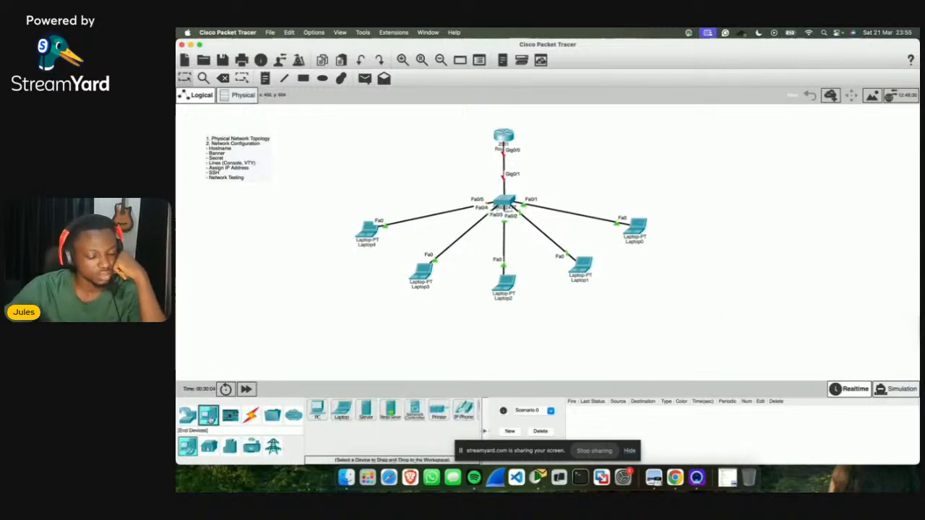
{"action": "scroll", "coordinate": [439, 419], "scroll_direction": "right", "scroll_amount": 3}
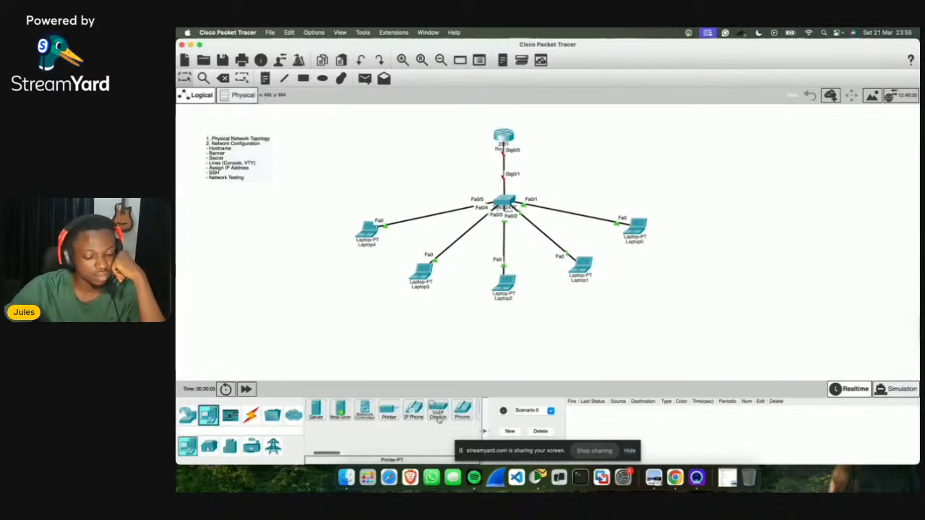
{"action": "scroll", "coordinate": [439, 419], "scroll_direction": "left", "scroll_amount": 3}
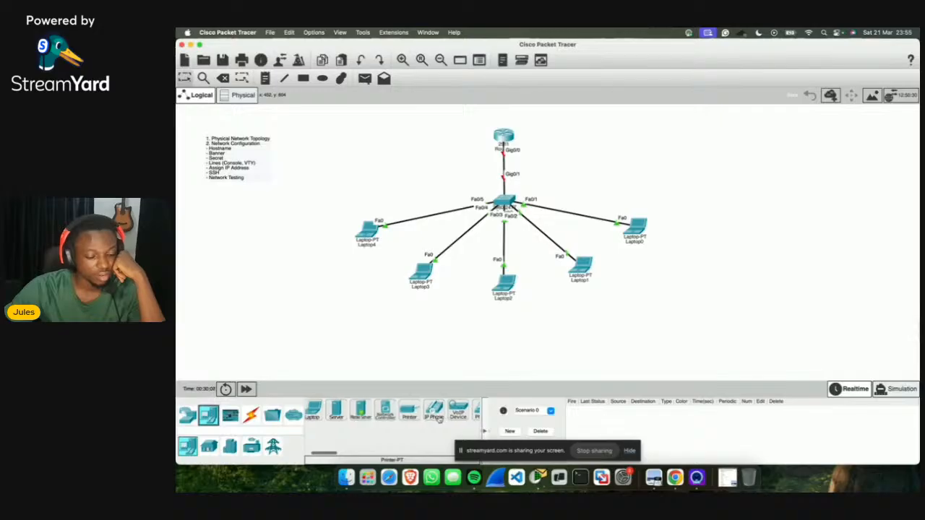
{"action": "scroll", "coordinate": [439, 419], "scroll_direction": "left", "scroll_amount": 2}
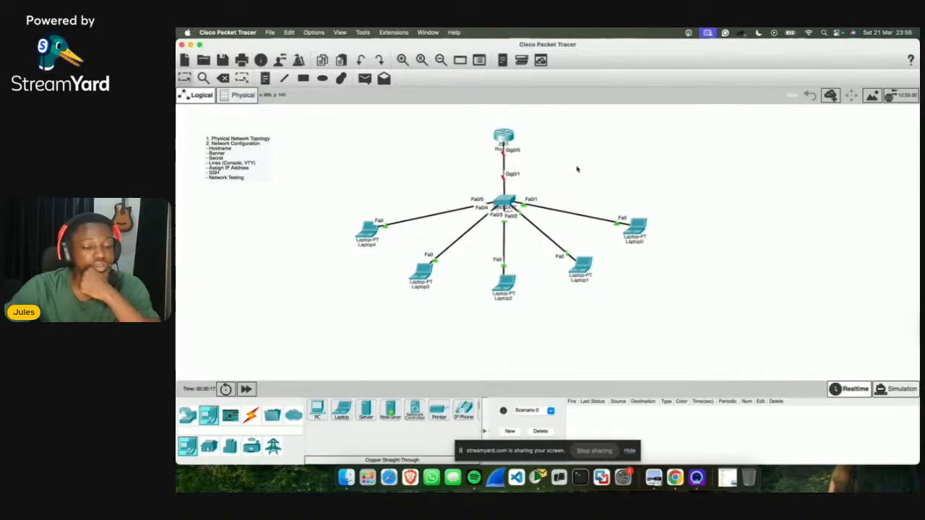
{"action": "left_click_drag", "start_coordinate": [634, 229], "coordinate": [639, 220]}
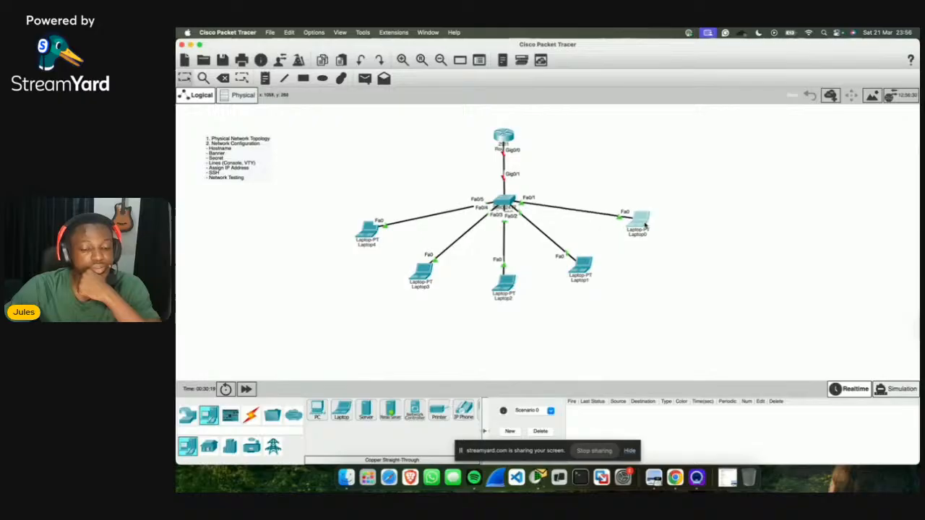
{"action": "left_click_drag", "start_coordinate": [580, 270], "coordinate": [589, 272]}
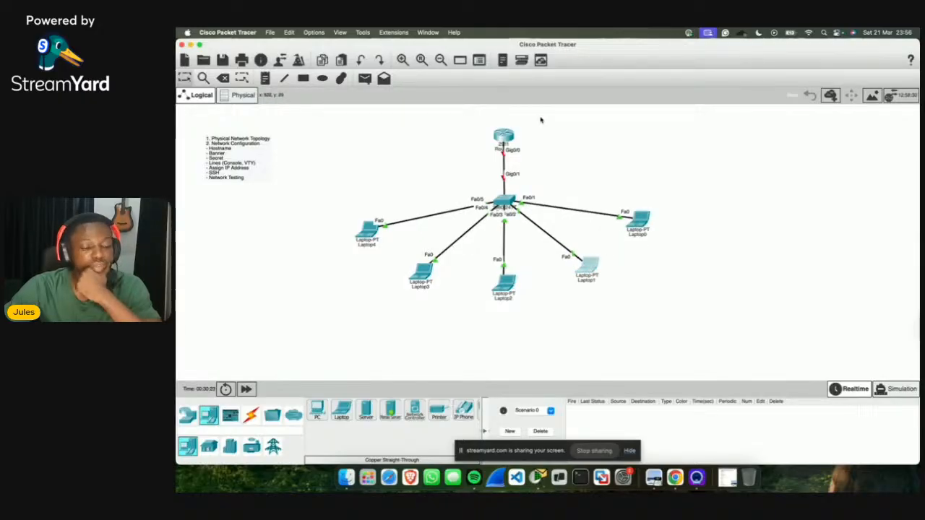
{"action": "left_click", "coordinate": [503, 137]}
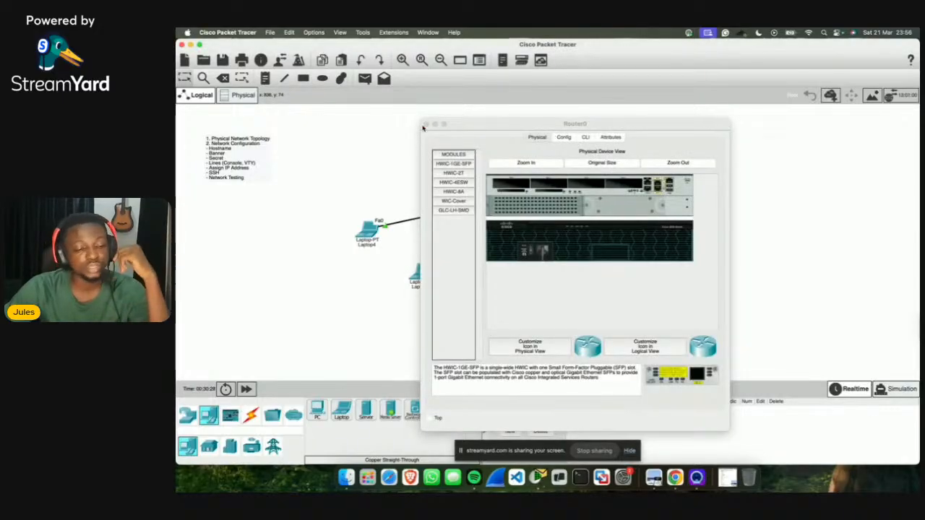
Step: Reopen Router0's device window and park it right of the topology
{"action": "left_click", "coordinate": [426, 125]}
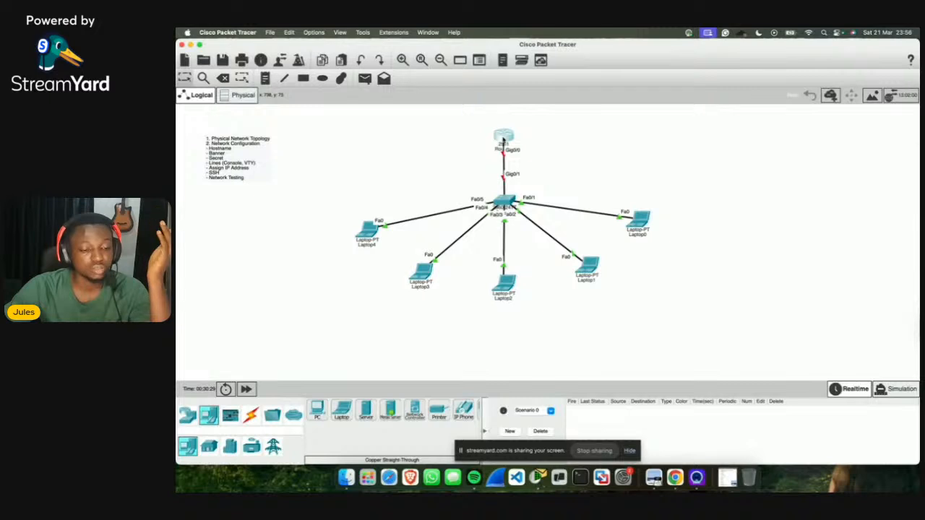
{"action": "left_click", "coordinate": [504, 138]}
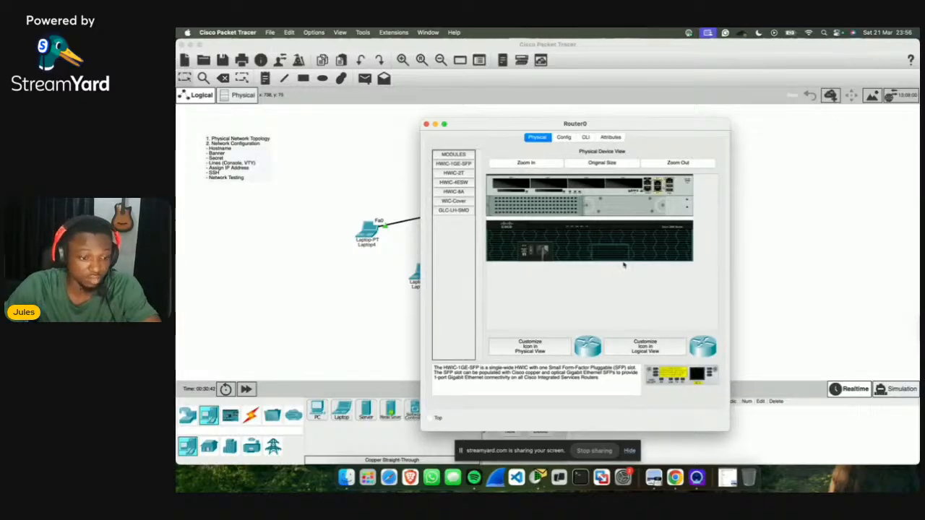
{"action": "left_click_drag", "start_coordinate": [581, 128], "coordinate": [719, 116]}
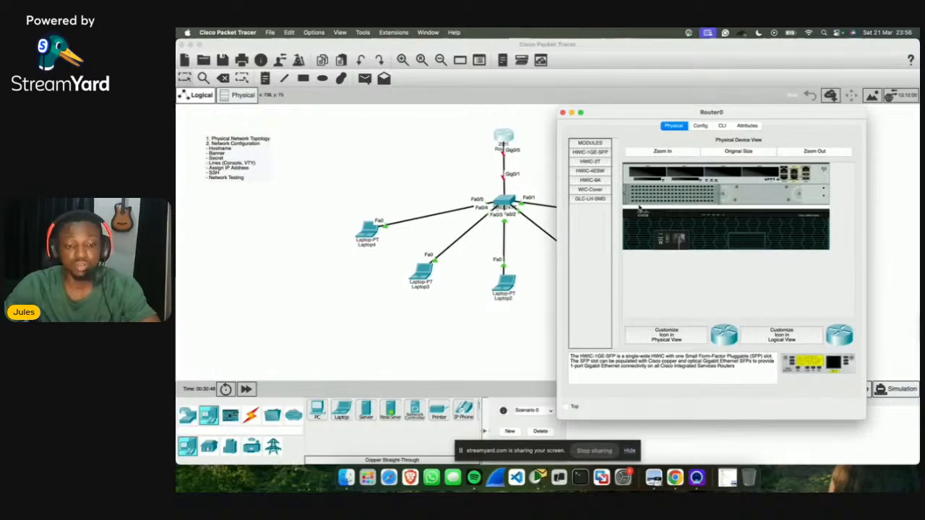
Step: In Router0's CLI, answer 'no' to initial setup and enter privileged mode with 'en'
{"action": "left_click", "coordinate": [722, 126]}
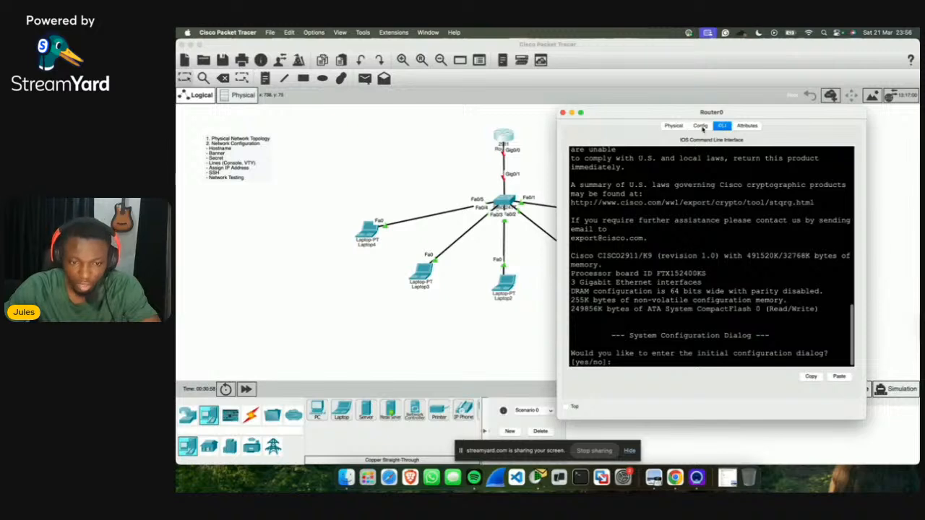
{"action": "left_click_drag", "start_coordinate": [720, 114], "coordinate": [729, 83]}
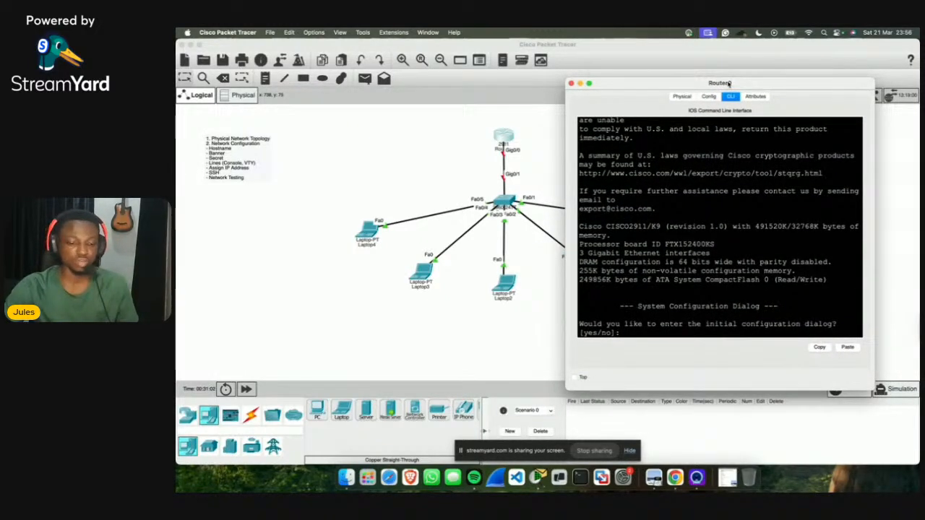
{"action": "left_click", "coordinate": [680, 333]}
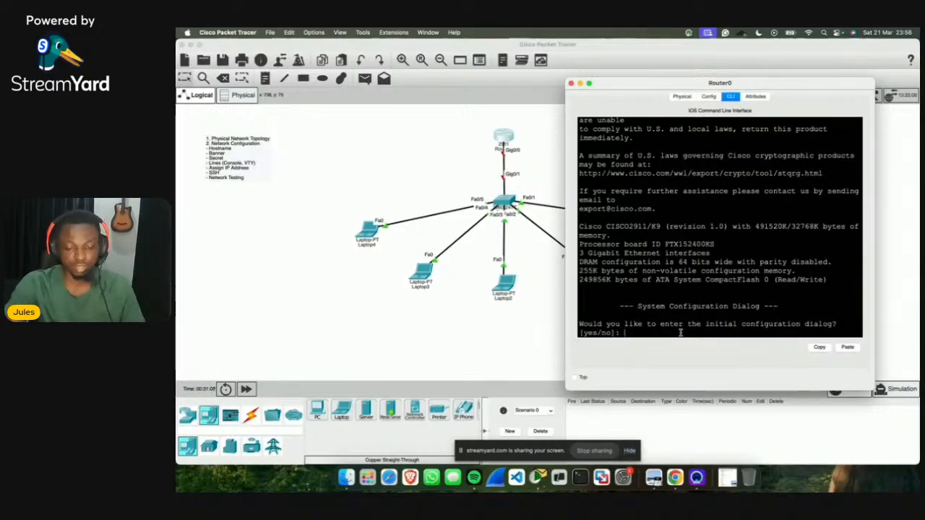
{"action": "type", "text": "no"}
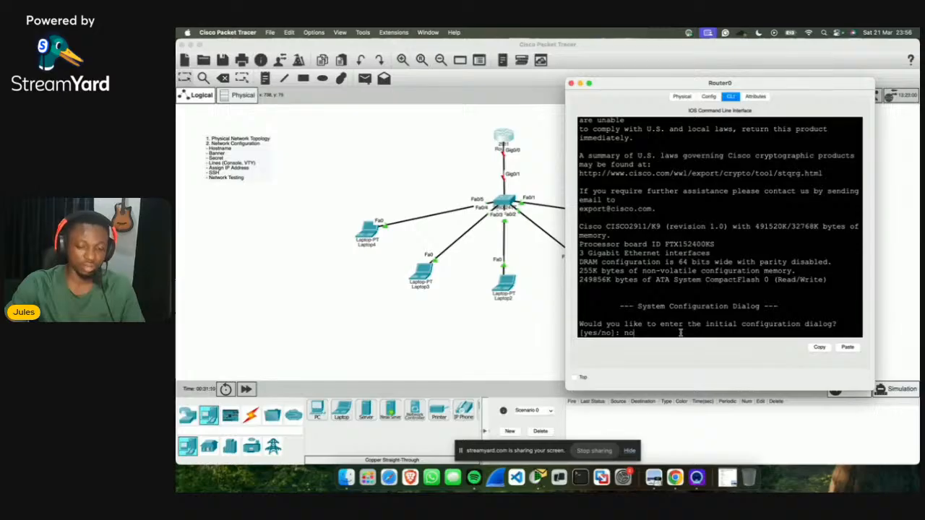
{"action": "key", "text": "Return"}
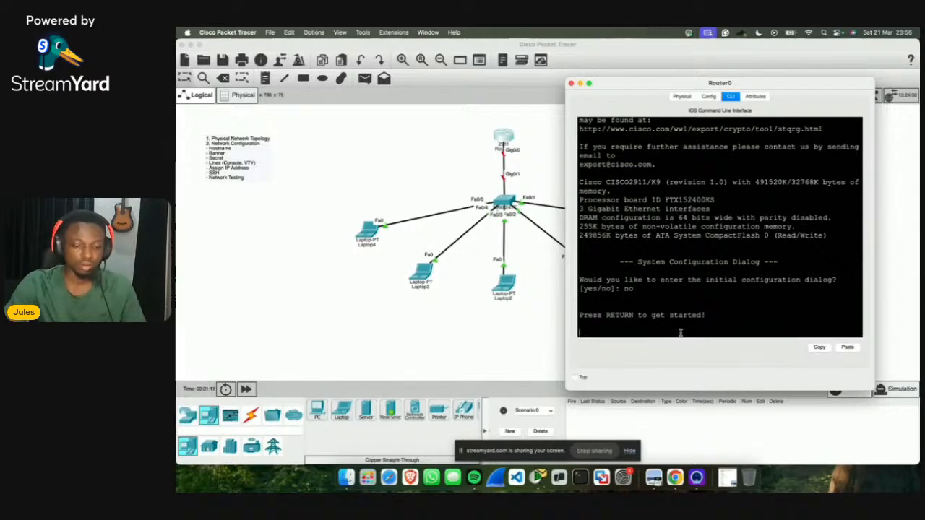
{"action": "key", "text": "Return"}
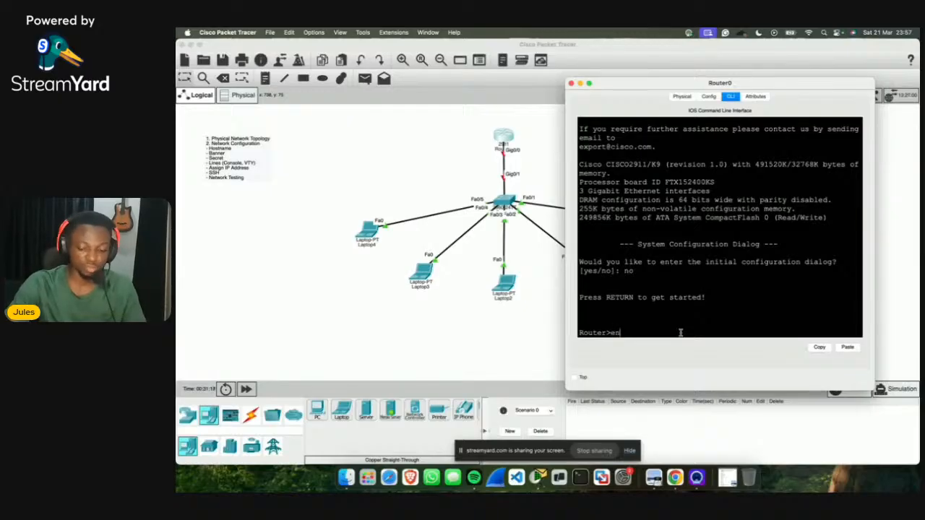
{"action": "type", "text": "enable"}
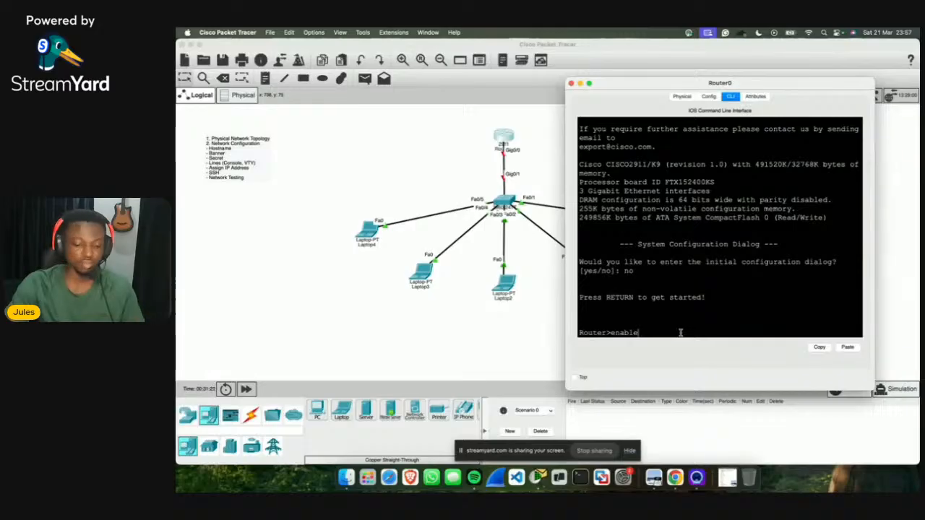
{"action": "key", "text": "BackSpace"}
{"action": "key", "text": "BackSpace"}
{"action": "key", "text": "BackSpace"}
{"action": "key", "text": "BackSpace"}
{"action": "key", "text": "BackSpace"}
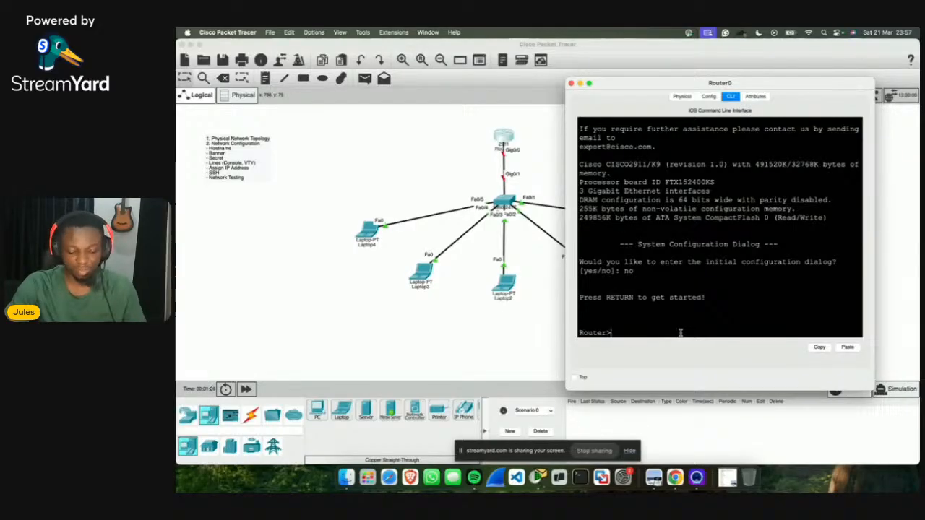
{"action": "type", "text": "n"}
{"action": "key", "text": "Return"}
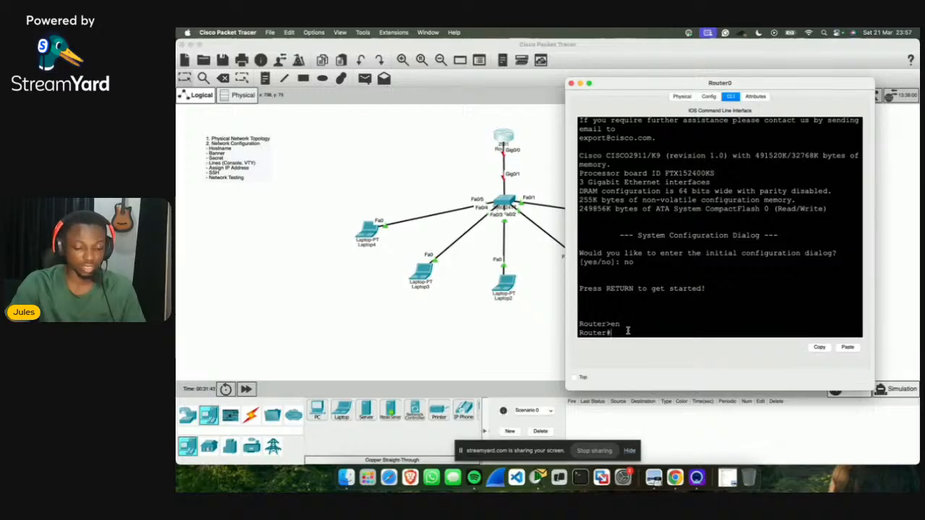
{"action": "type", "text": "configure "}
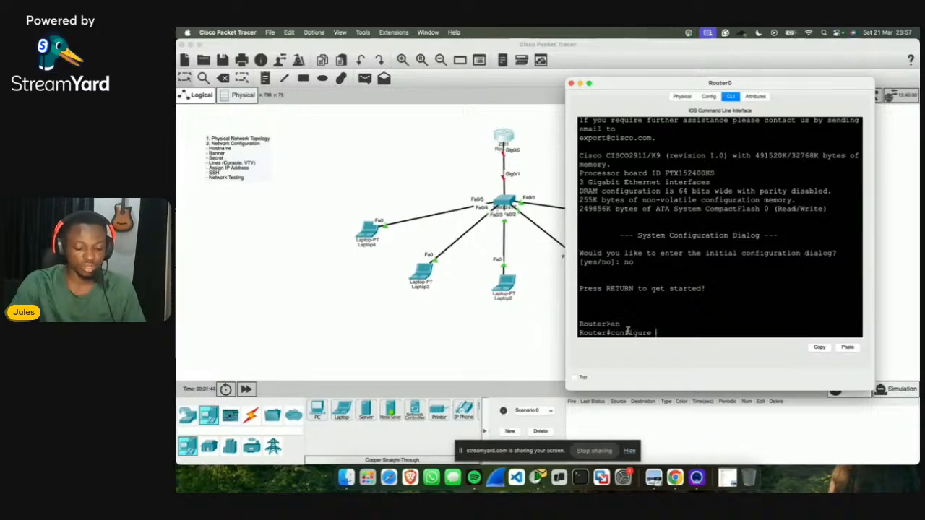
{"action": "type", "text": "terminal"}
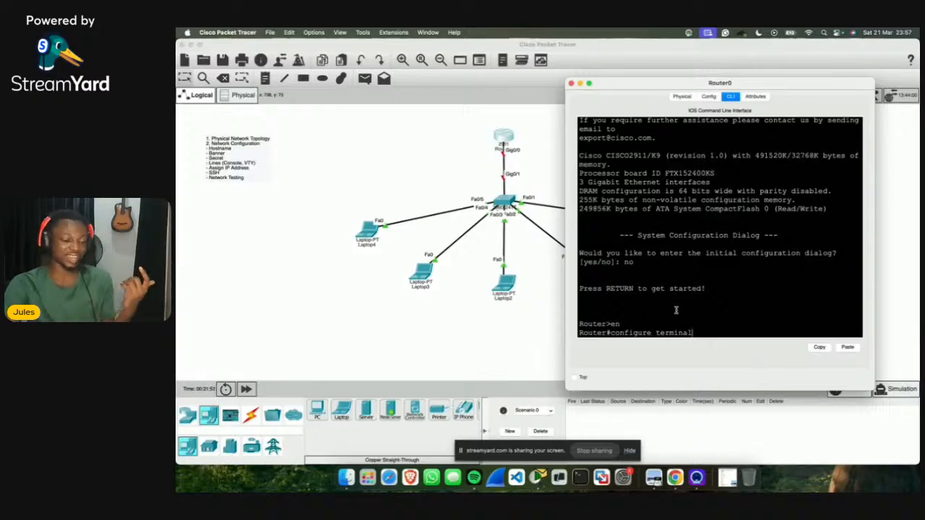
Step: Replace the partial command with 'conf t' to reach Router(config)#, then reposition the window
{"action": "left_click_drag", "start_coordinate": [621, 324], "coordinate": [605, 324]}
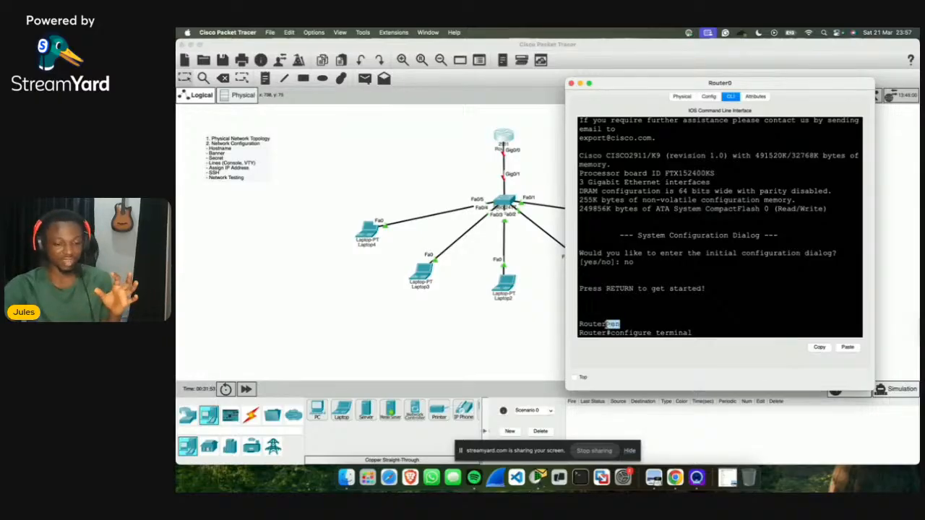
{"action": "left_click", "coordinate": [697, 331]}
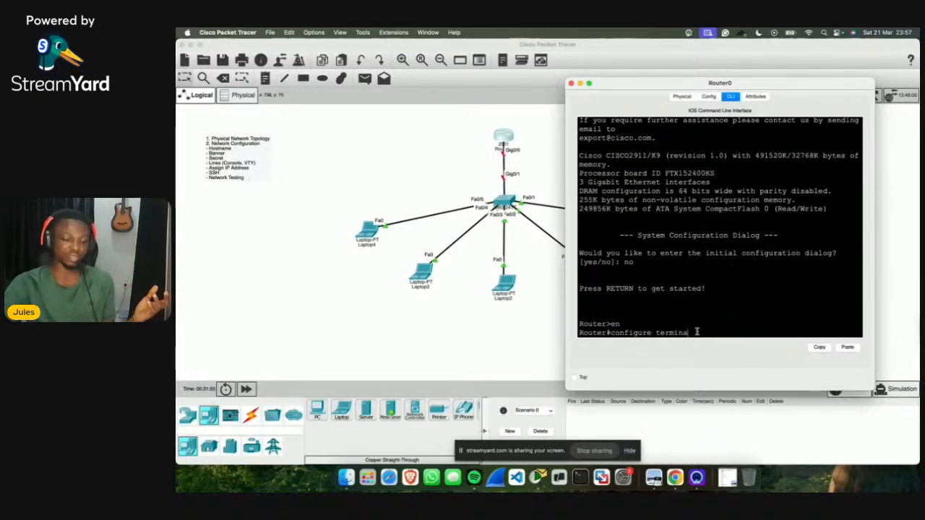
{"action": "key", "text": "BackSpace"}
{"action": "key", "text": "BackSpace"}
{"action": "key", "text": "BackSpace"}
{"action": "key", "text": "BackSpace"}
{"action": "key", "text": "BackSpace"}
{"action": "key", "text": "BackSpace"}
{"action": "key", "text": "BackSpace"}
{"action": "key", "text": "BackSpace"}
{"action": "key", "text": "BackSpace"}
{"action": "key", "text": "BackSpace"}
{"action": "key", "text": "BackSpace"}
{"action": "key", "text": "BackSpace"}
{"action": "key", "text": "BackSpace"}
{"action": "key", "text": "BackSpace"}
{"action": "key", "text": "BackSpace"}
{"action": "key", "text": "BackSpace"}
{"action": "key", "text": "BackSpace"}
{"action": "key", "text": "BackSpace"}
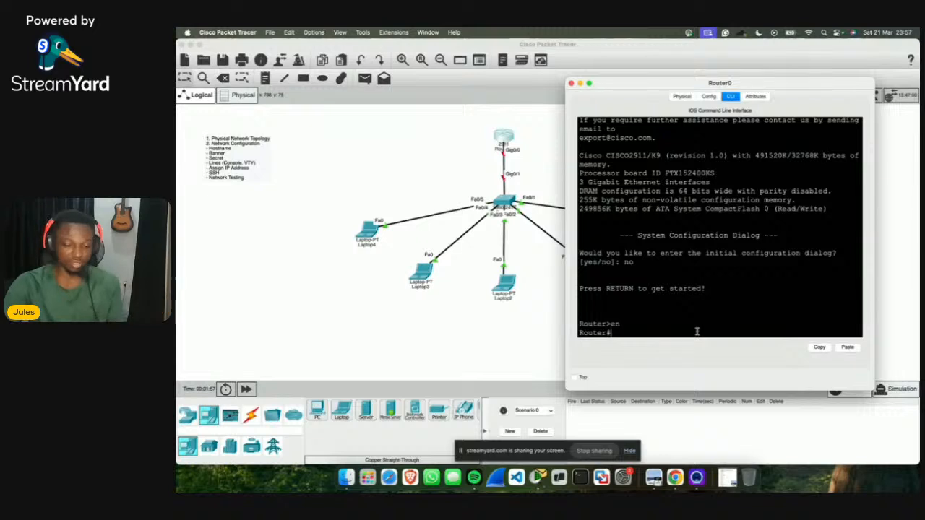
{"action": "type", "text": "conf t"}
{"action": "key", "text": "Return"}
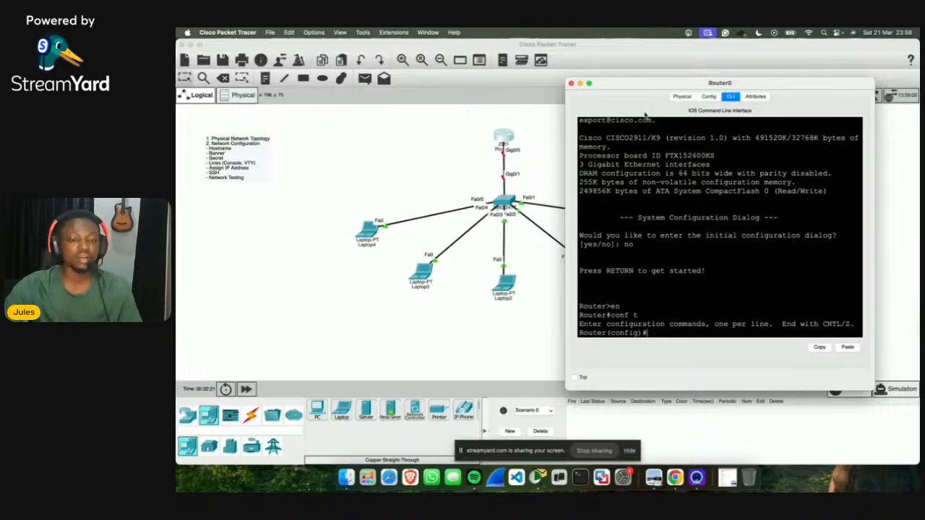
{"action": "left_click_drag", "start_coordinate": [626, 85], "coordinate": [635, 59]}
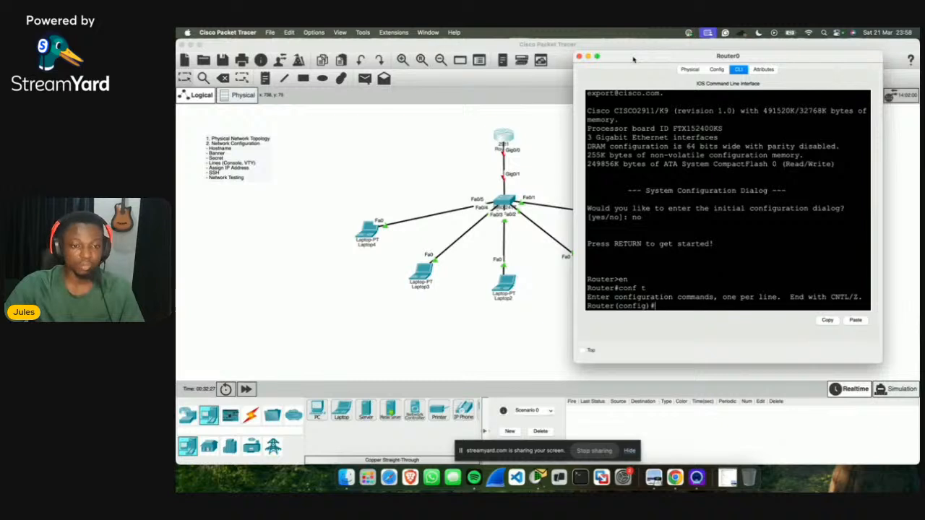
{"action": "left_click_drag", "start_coordinate": [633, 59], "coordinate": [630, 61]}
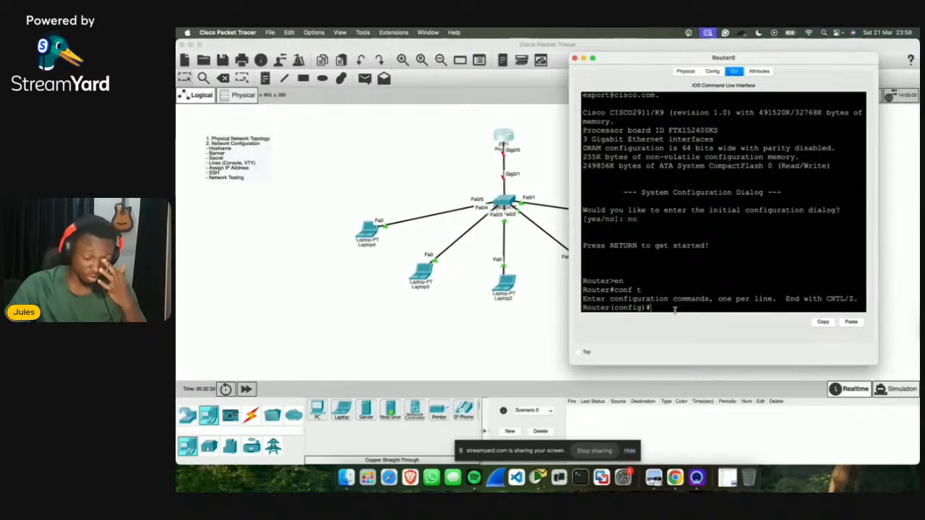
Step: Set the router hostname to JulesNet so the prompt reads JulesNet(config)#, then begin banner motd
{"action": "type", "text": "hostname"}
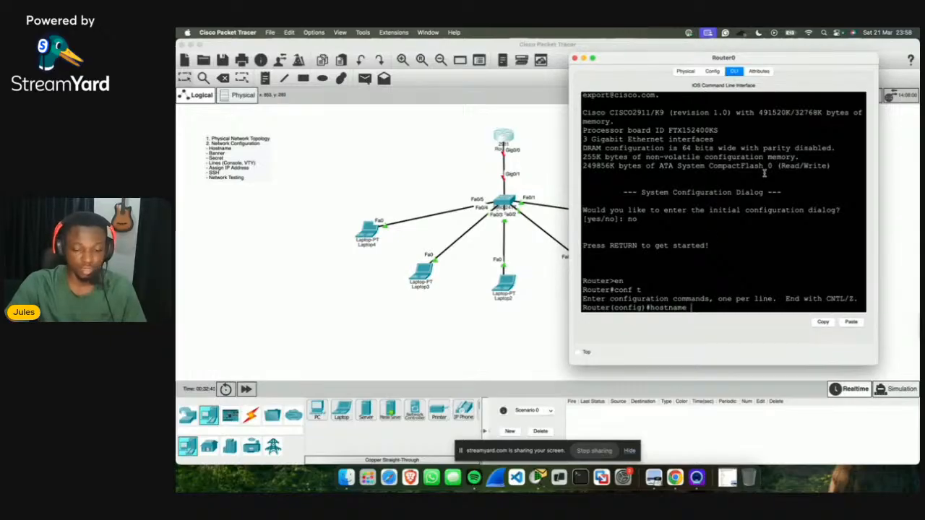
{"action": "type", "text": " Jules"}
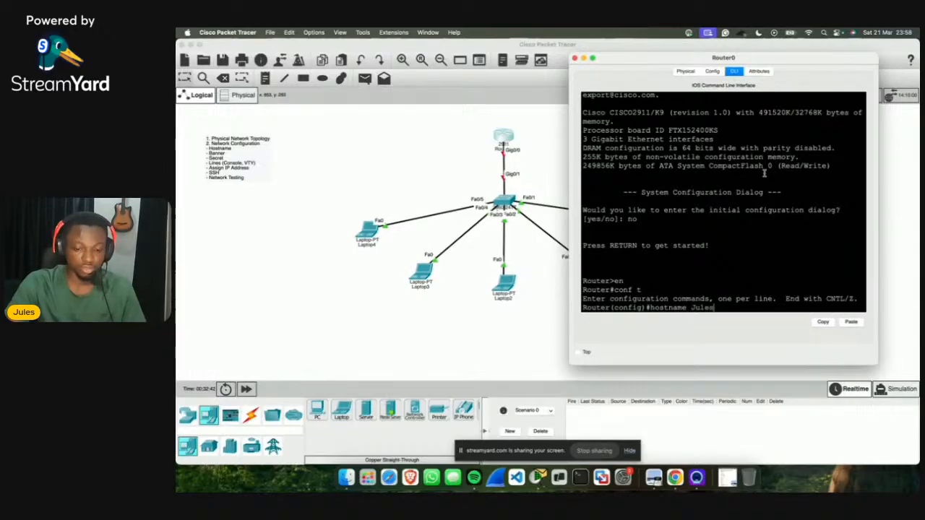
{"action": "type", "text": "Net"}
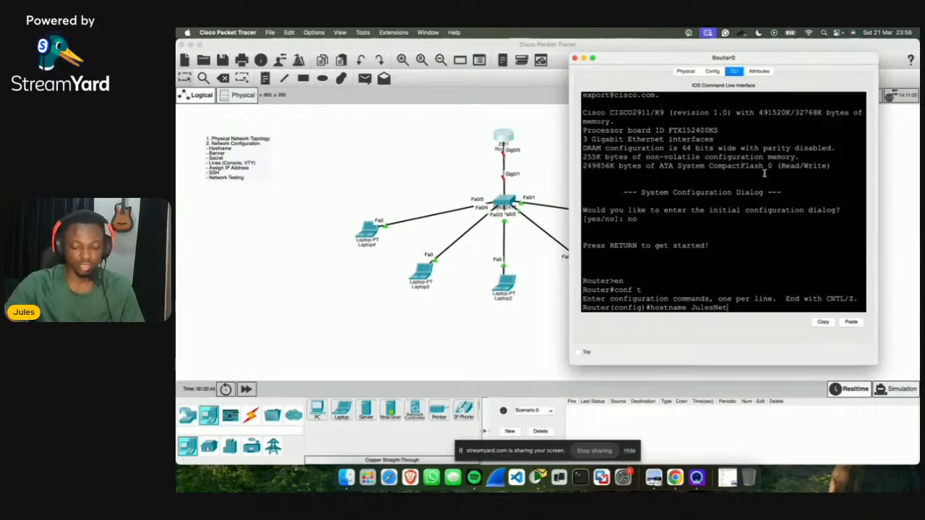
{"action": "key", "text": "Return"}
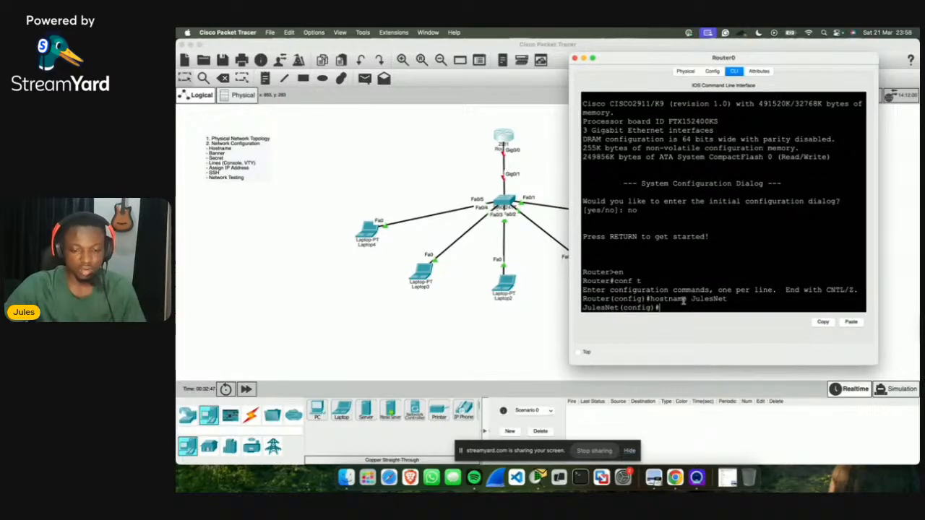
{"action": "left_click_drag", "start_coordinate": [676, 301], "coordinate": [738, 301]}
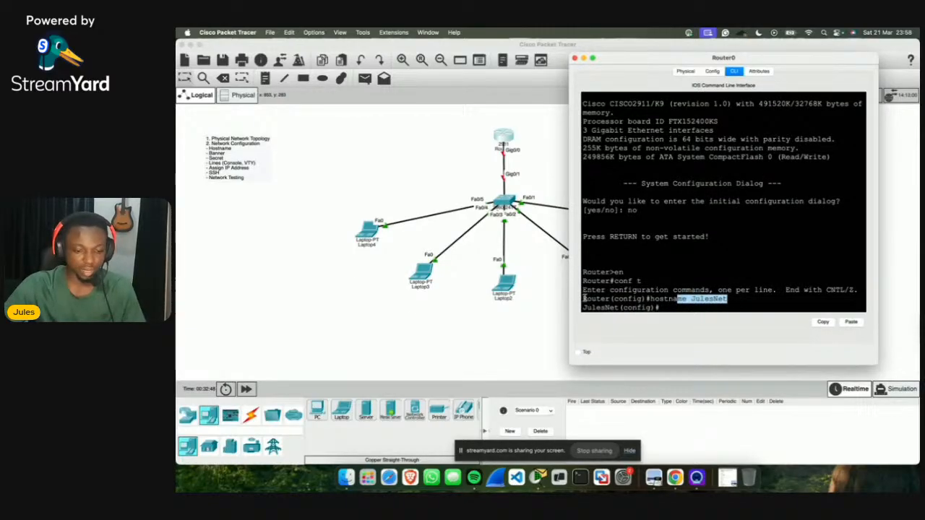
{"action": "left_click_drag", "start_coordinate": [583, 299], "coordinate": [622, 308]}
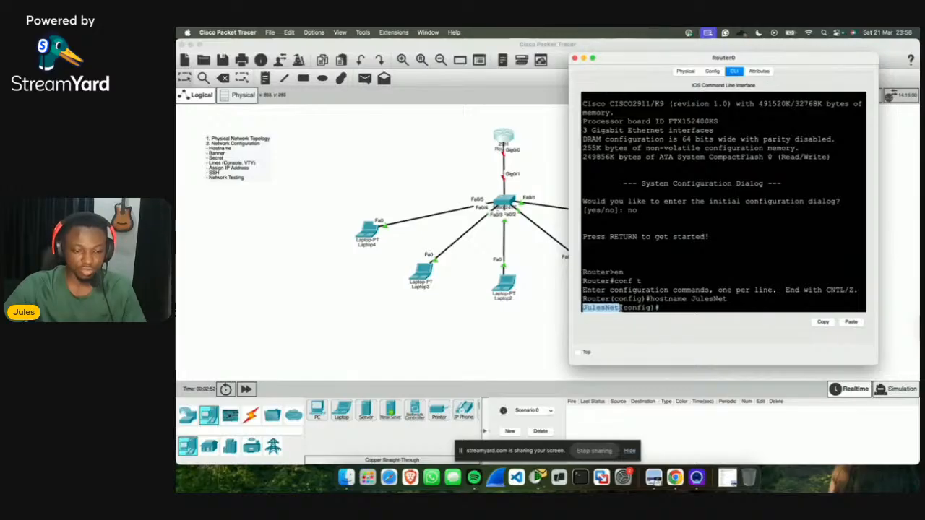
{"action": "left_click", "coordinate": [685, 305]}
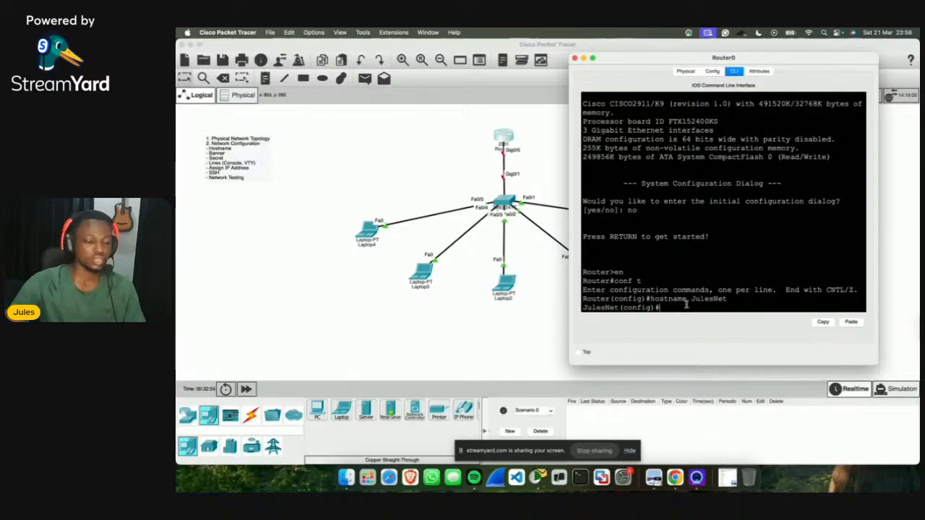
{"action": "type", "text": "ba"}
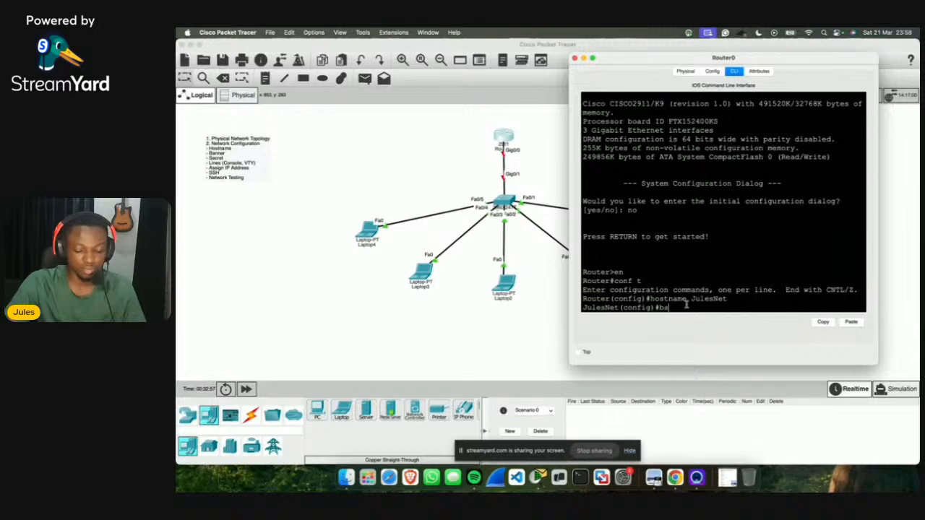
{"action": "type", "text": "nner m"}
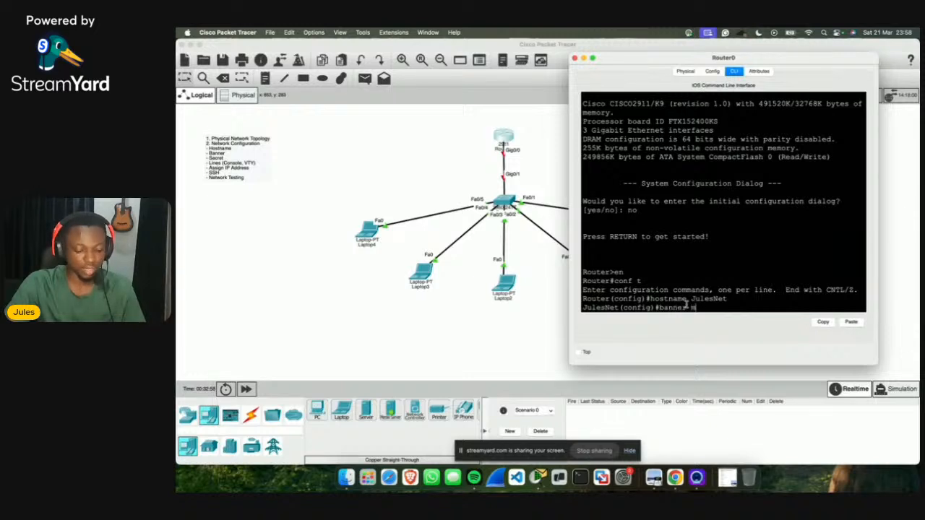
{"action": "type", "text": "otd"}
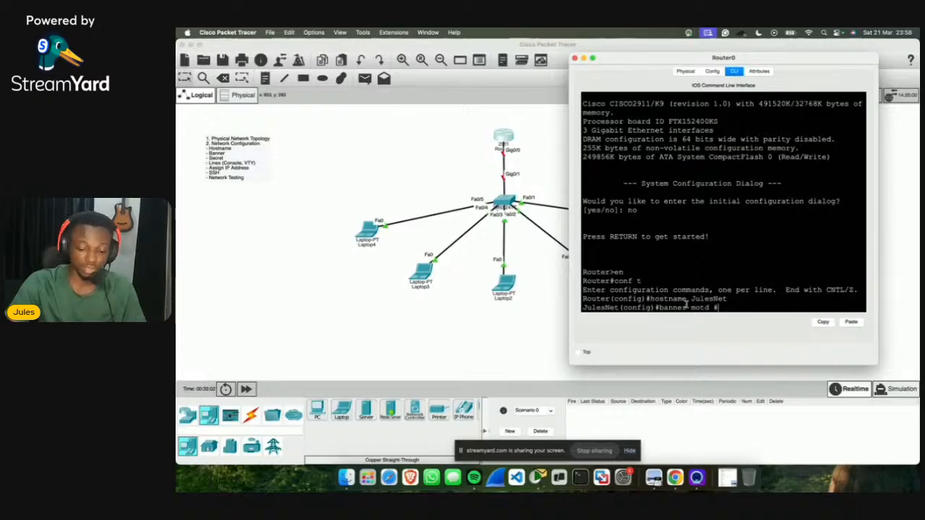
{"action": "type", "text": " #"}
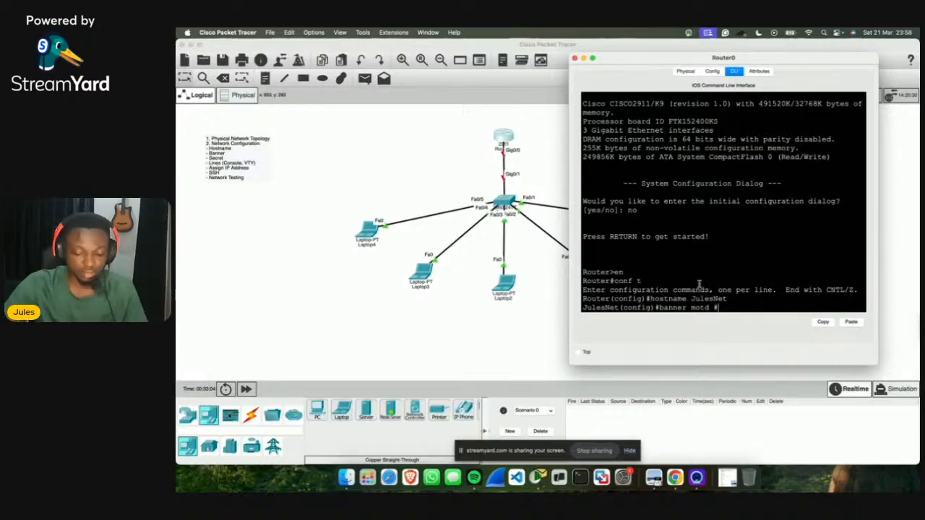
{"action": "type", "text": "#"}
Step: Complete banner motd #Welcome to JulesNet.... This Network is out of bound to unauthorized access#
{"action": "key", "text": "Left"}
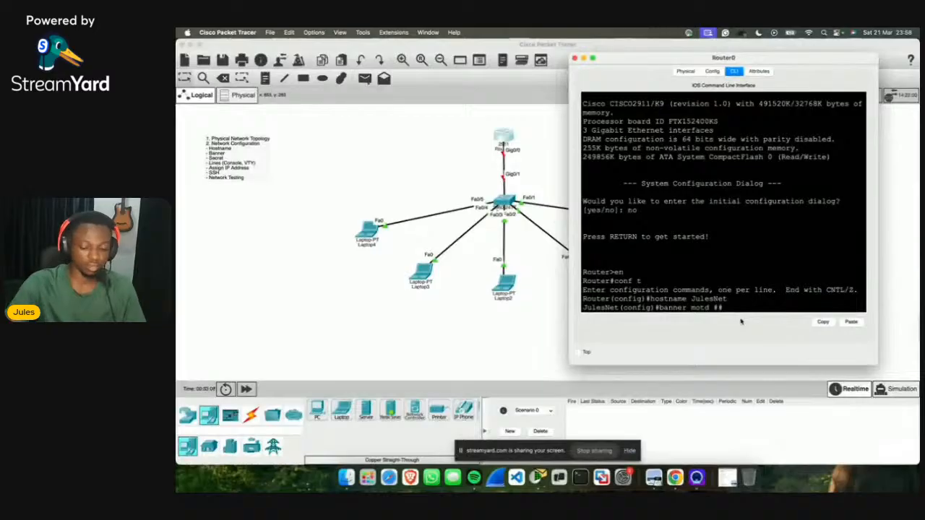
{"action": "type", "text": "Out of "}
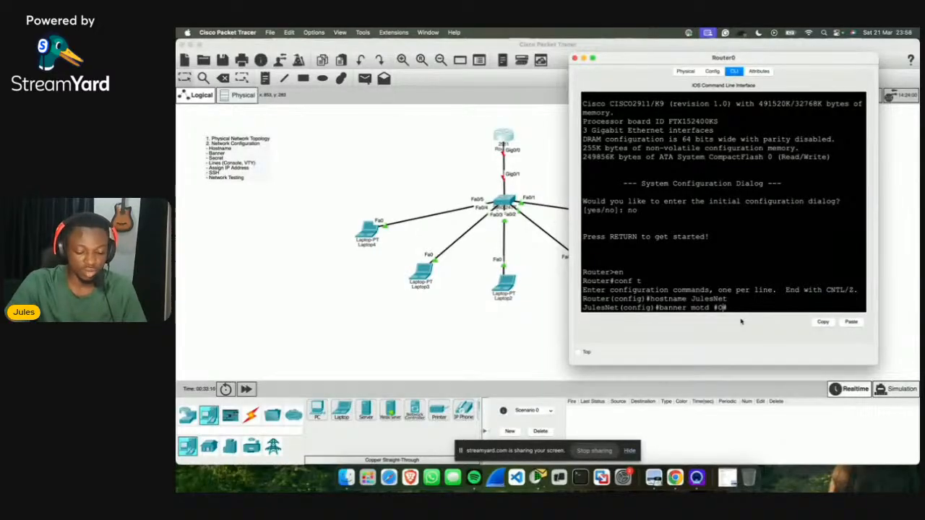
{"action": "type", "text": "bound #"}
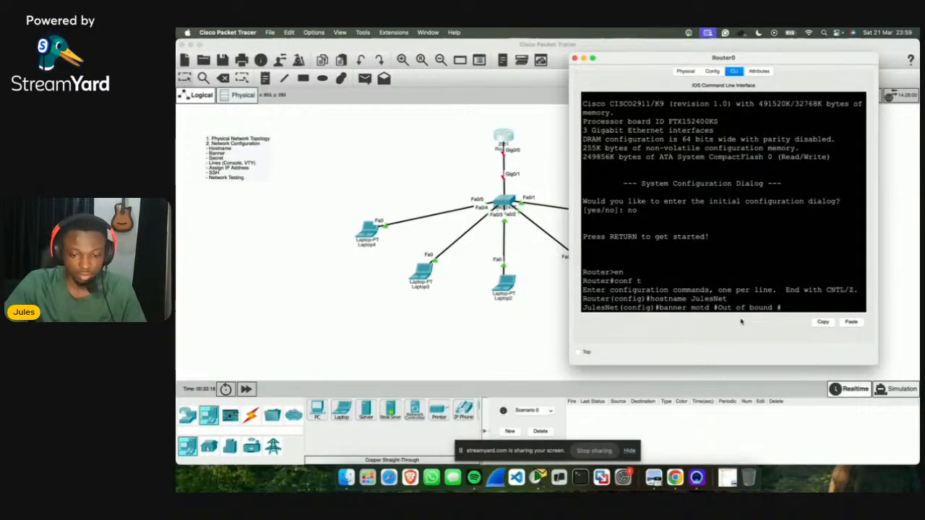
{"action": "type", "text": "to unauth"}
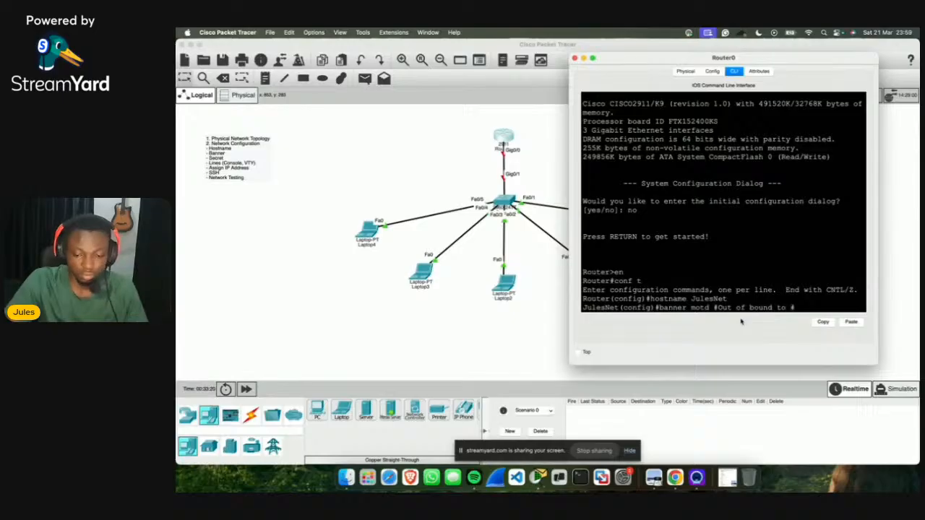
{"action": "type", "text": "orized ac"}
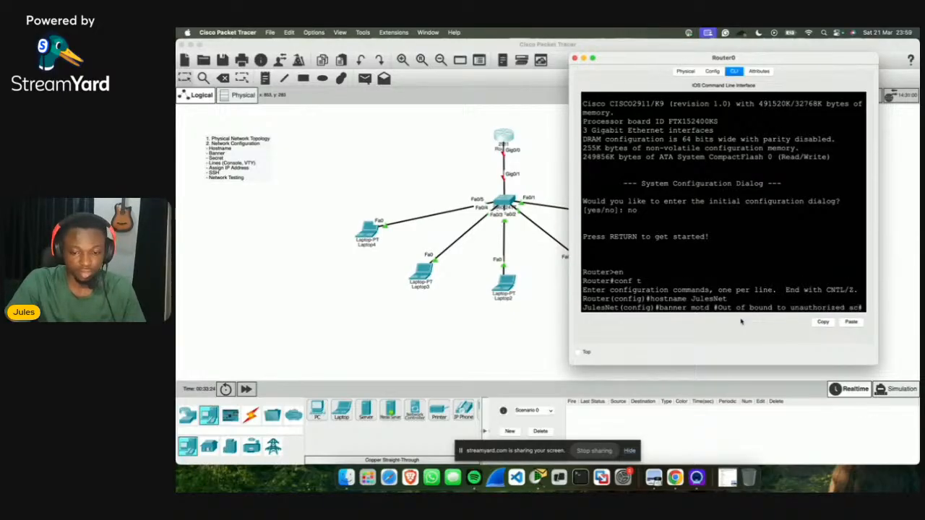
{"action": "type", "text": "cess"}
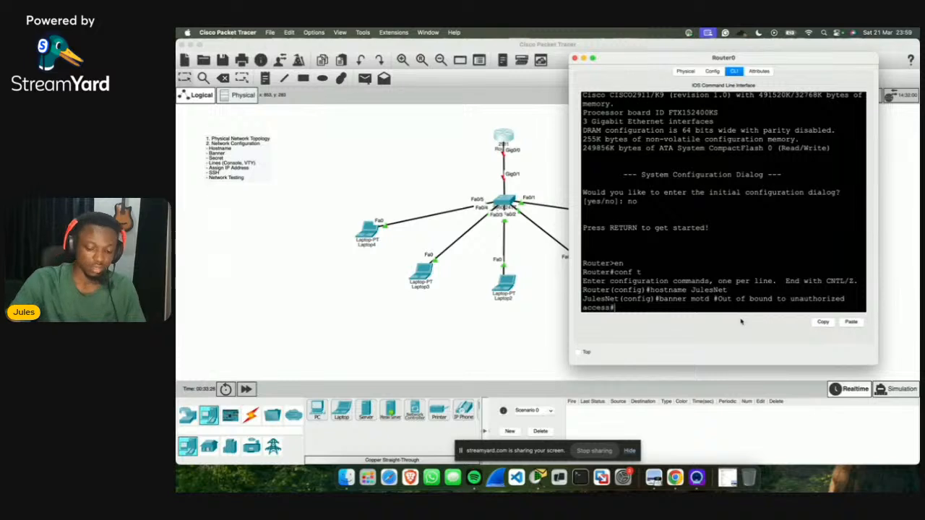
{"action": "type", "text": "#"}
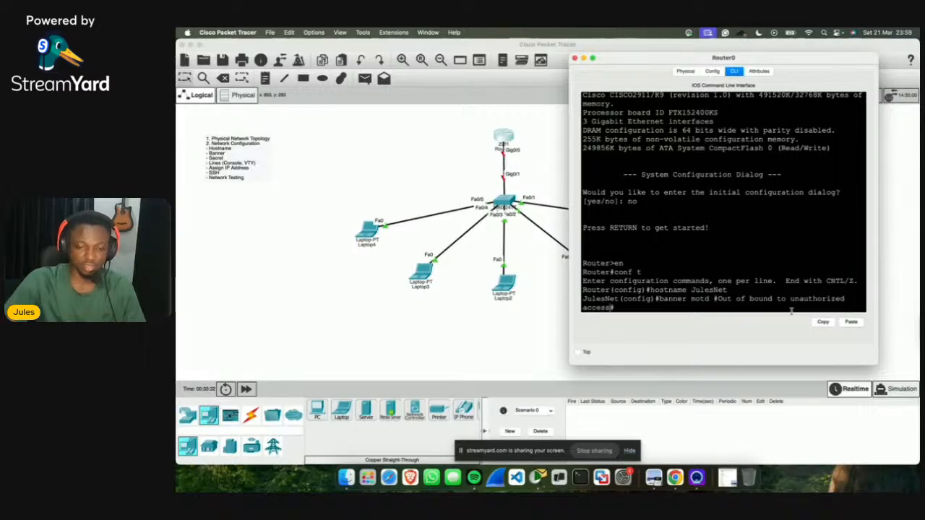
{"action": "key", "text": "Left"}
{"action": "key", "text": "Left"}
{"action": "key", "text": "Left"}
{"action": "key", "text": "Left"}
{"action": "key", "text": "Left"}
{"action": "key", "text": "Left"}
{"action": "key", "text": "Left"}
{"action": "key", "text": "Left"}
{"action": "key", "text": "Left"}
{"action": "key", "text": "Left"}
{"action": "key", "text": "Left"}
{"action": "key", "text": "Left"}
{"action": "key", "text": "Left"}
{"action": "key", "text": "Left"}
{"action": "key", "text": "Left"}
{"action": "key", "text": "Left"}
{"action": "key", "text": "Left"}
{"action": "key", "text": "Left"}
{"action": "key", "text": "Left"}
{"action": "key", "text": "Left"}
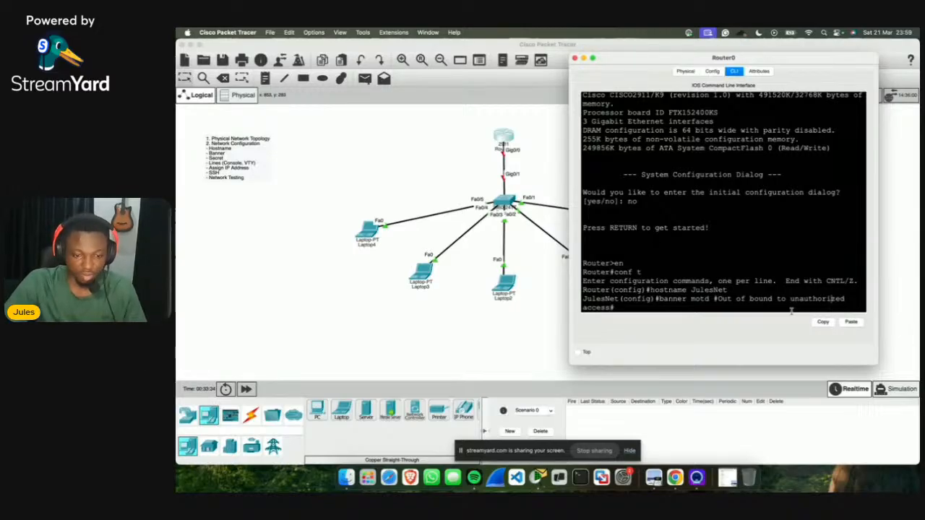
{"action": "key", "text": "Left"}
{"action": "key", "text": "Left"}
{"action": "key", "text": "Left"}
{"action": "key", "text": "Left"}
{"action": "key", "text": "Left"}
{"action": "key", "text": "Left"}
{"action": "key", "text": "Left"}
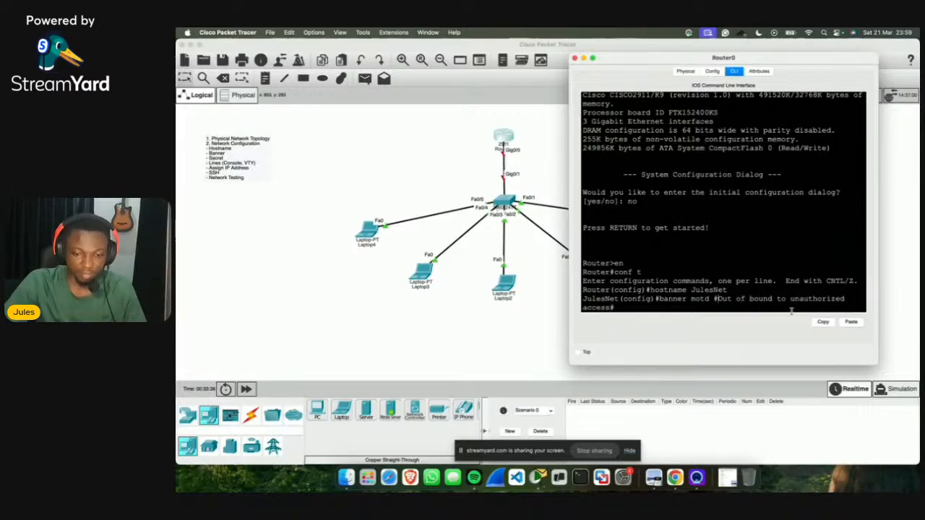
{"action": "type", "text": "W"}
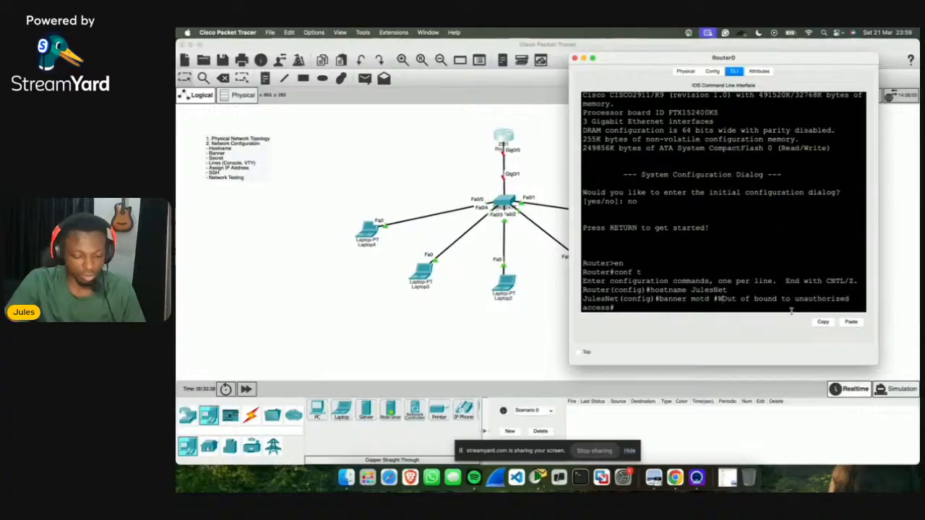
{"action": "type", "text": "elcome to Ju"}
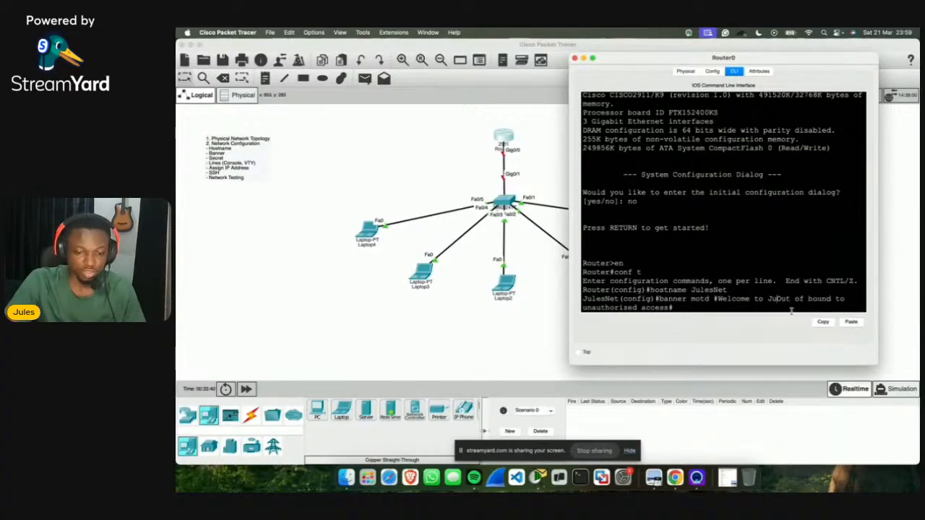
{"action": "type", "text": "lesNet"}
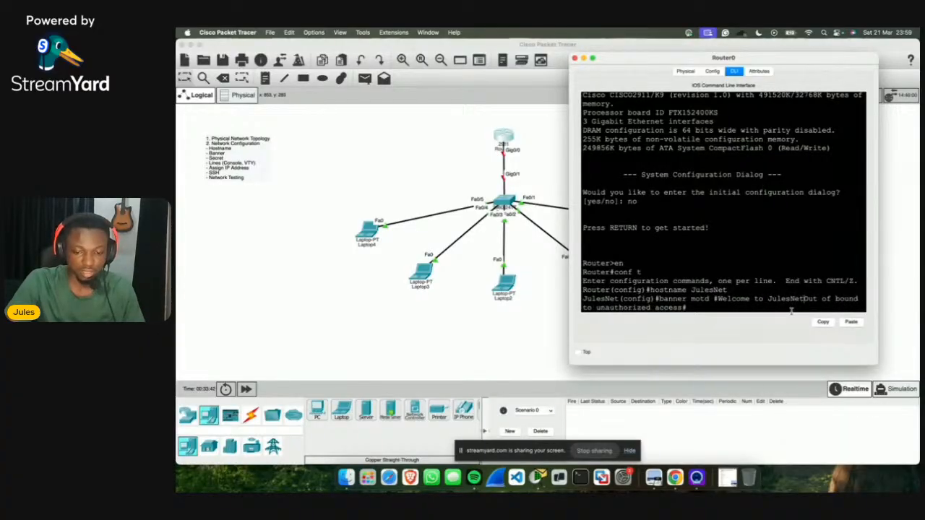
{"action": "type", "text": ".... This "}
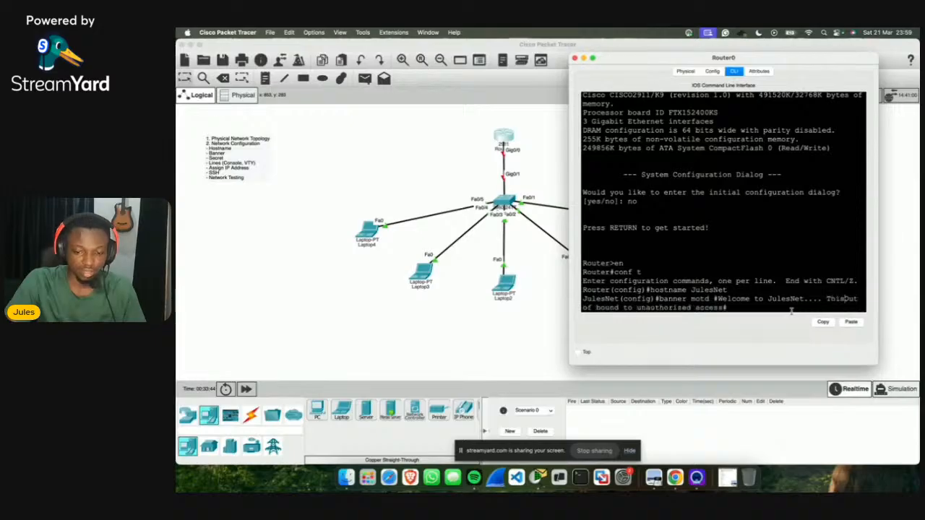
{"action": "type", "text": "Network !"}
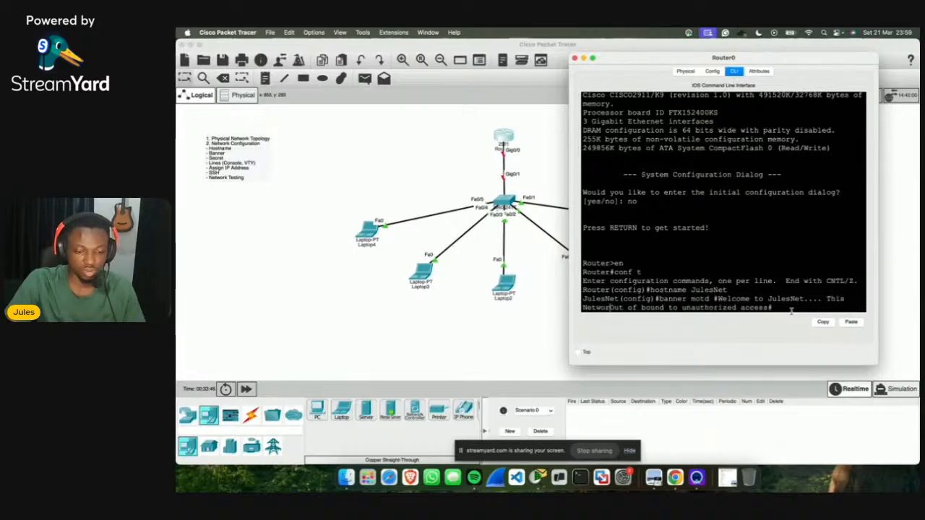
{"action": "type", "text": "s"}
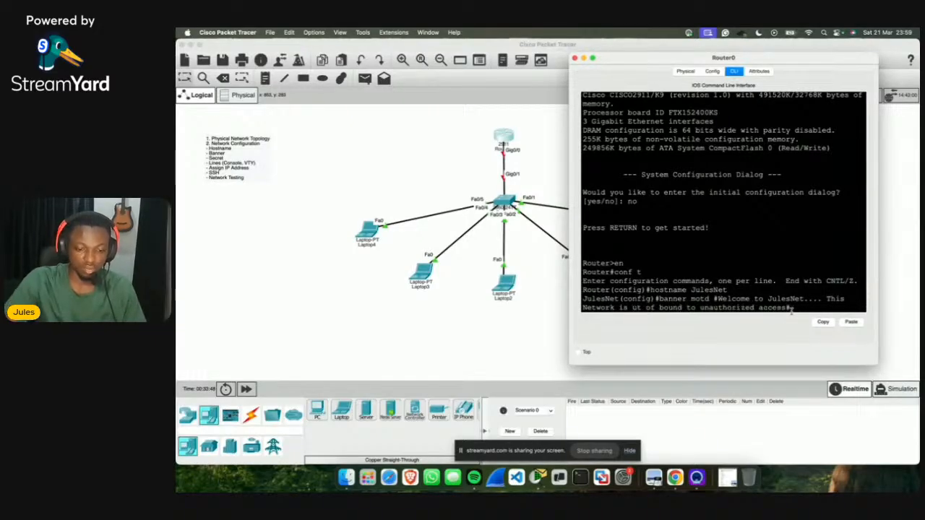
{"action": "key", "text": "BackSpace"}
{"action": "type", "text": "otd "}
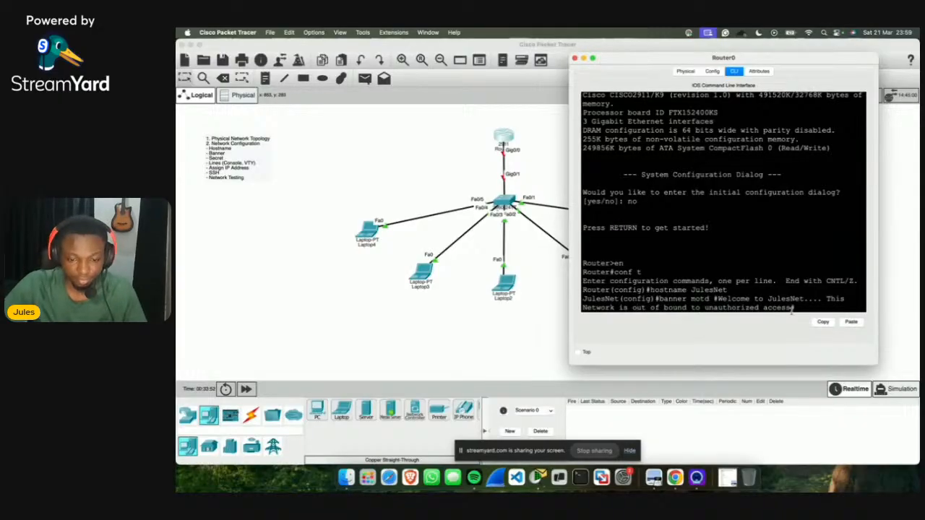
{"action": "type", "text": "#"}
{"action": "key", "text": "Return"}
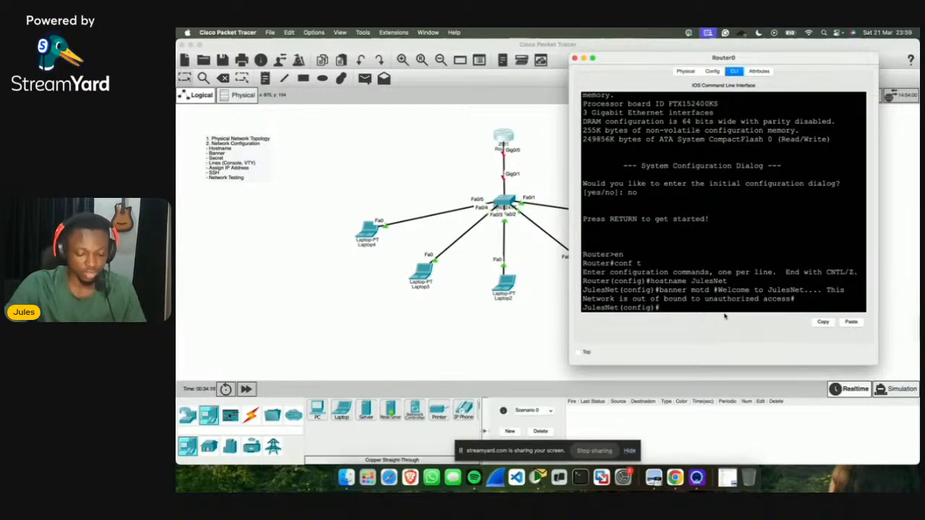
Step: Set an enable secret password on JulesNet and save the configuration with do wr
{"action": "type", "text": "enable secret "}
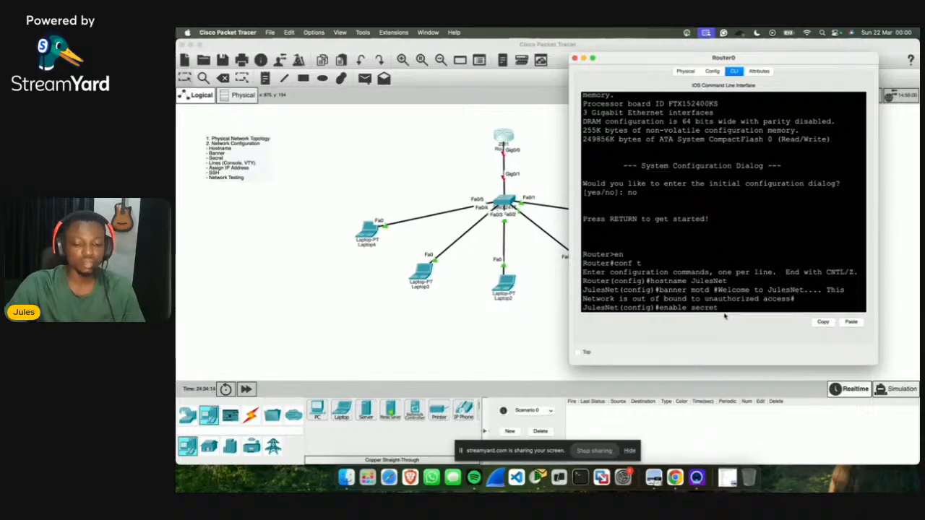
{"action": "type", "text": "Passw"}
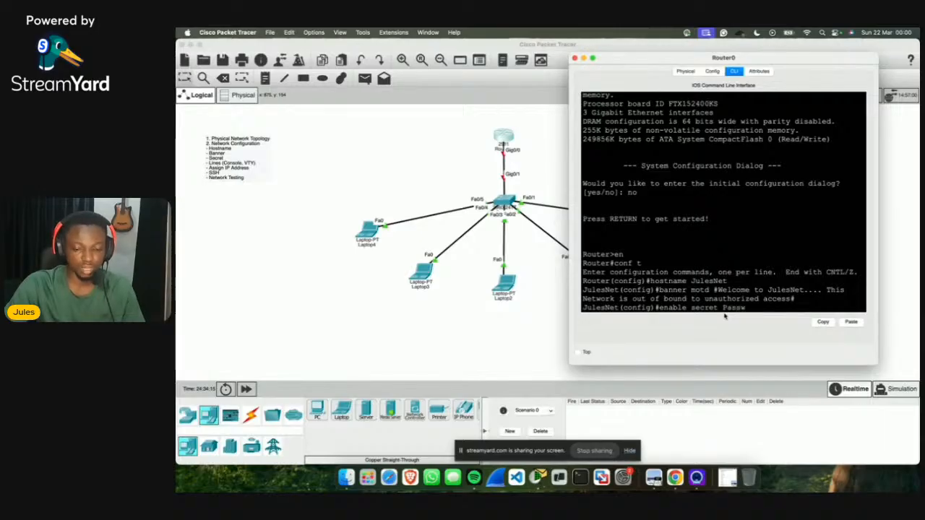
{"action": "type", "text": "ord@123"}
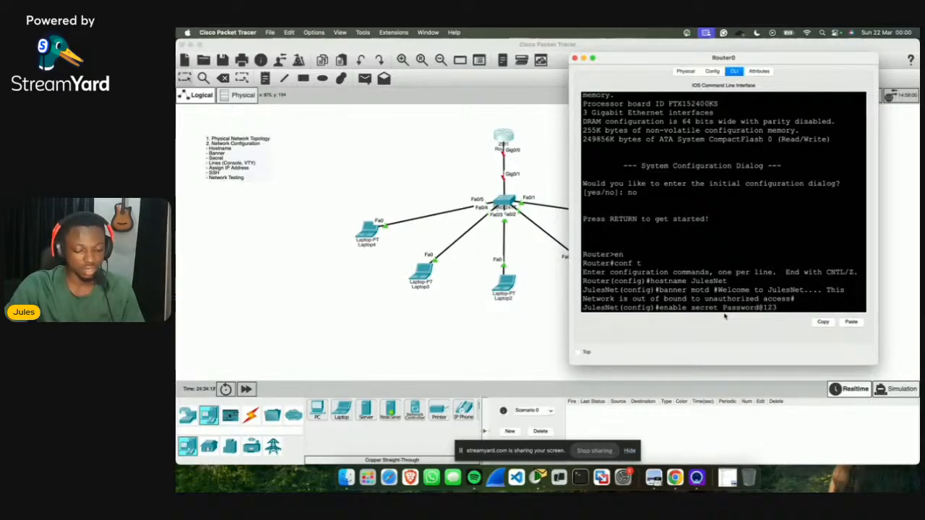
{"action": "key", "text": "Return"}
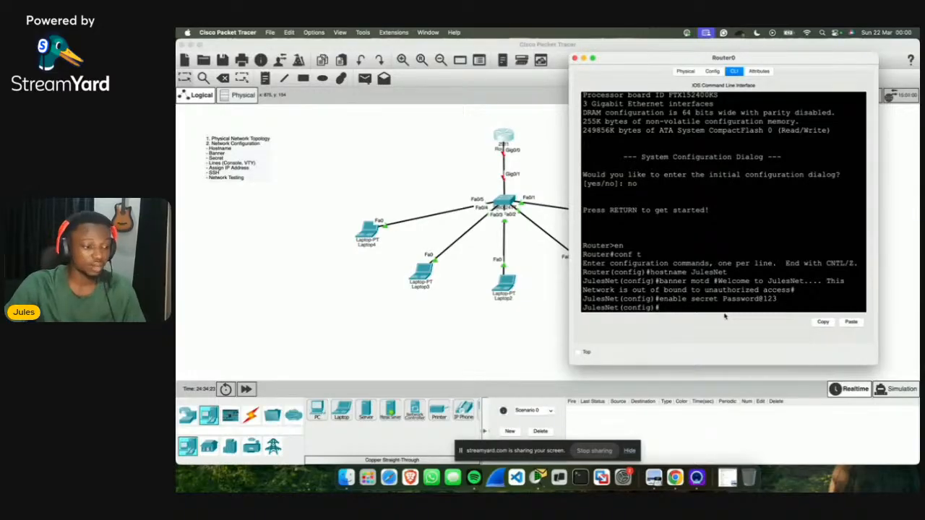
{"action": "type", "text": "do wr"}
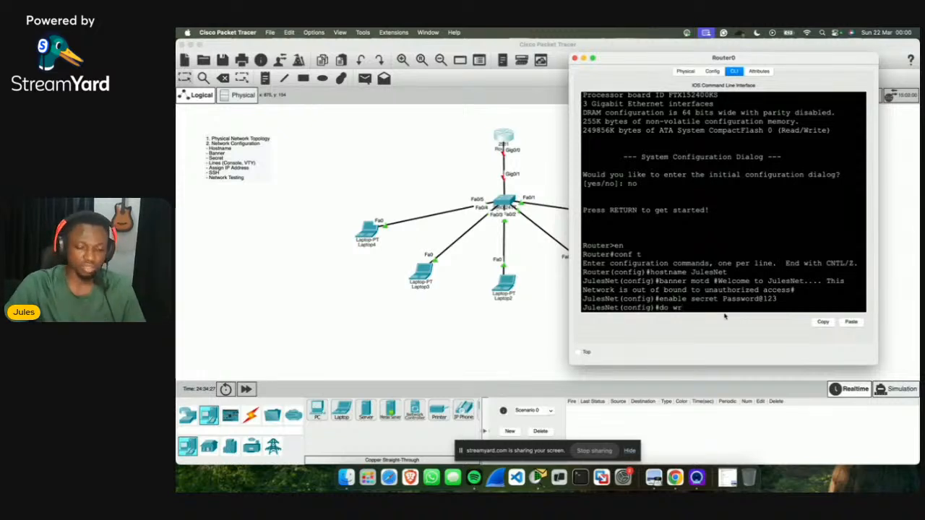
{"action": "key", "text": "Return"}
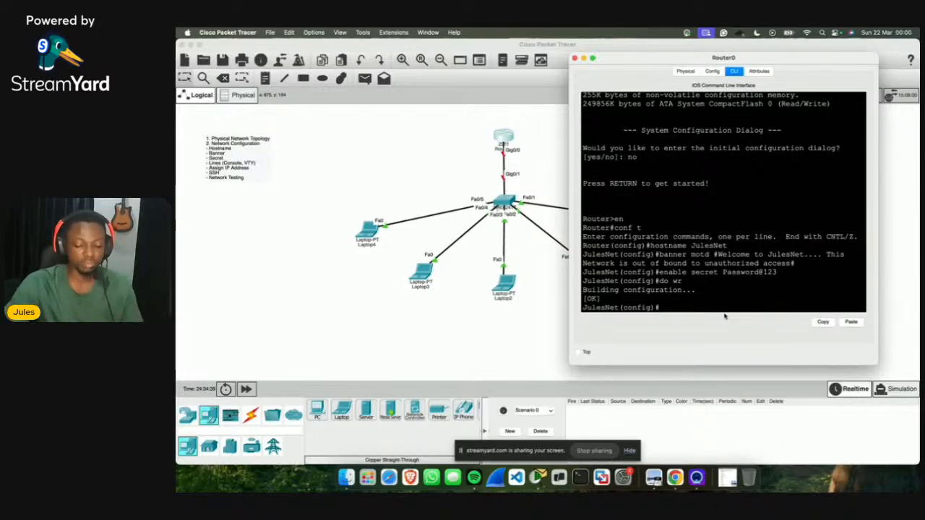
{"action": "type", "text": "line "}
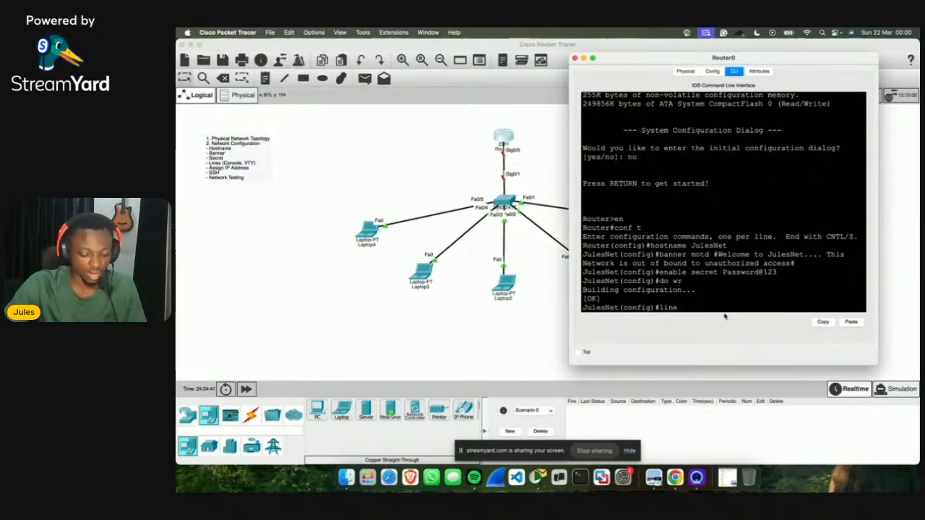
{"action": "type", "text": "Con"}
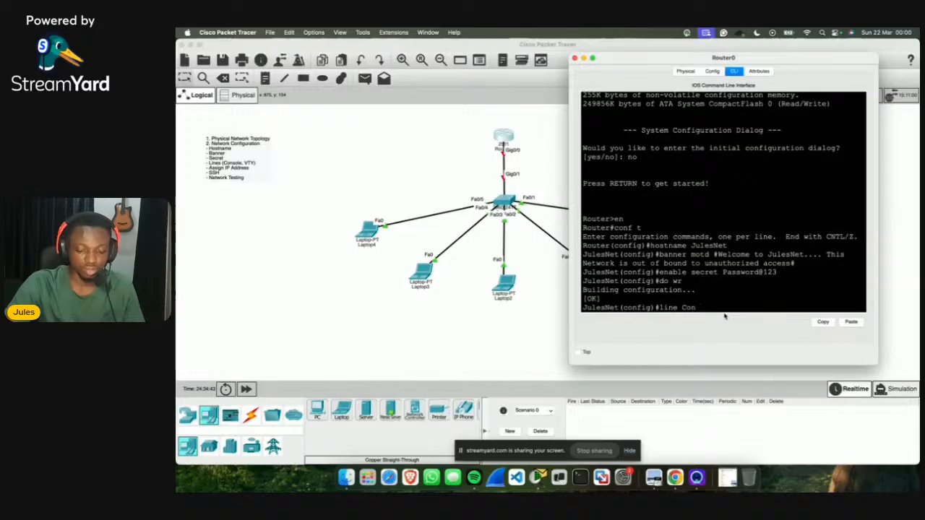
{"action": "type", "text": " 0"}
Step: Under line con 0, set a console password with login, then exit to global configuration
{"action": "key", "text": "Return"}
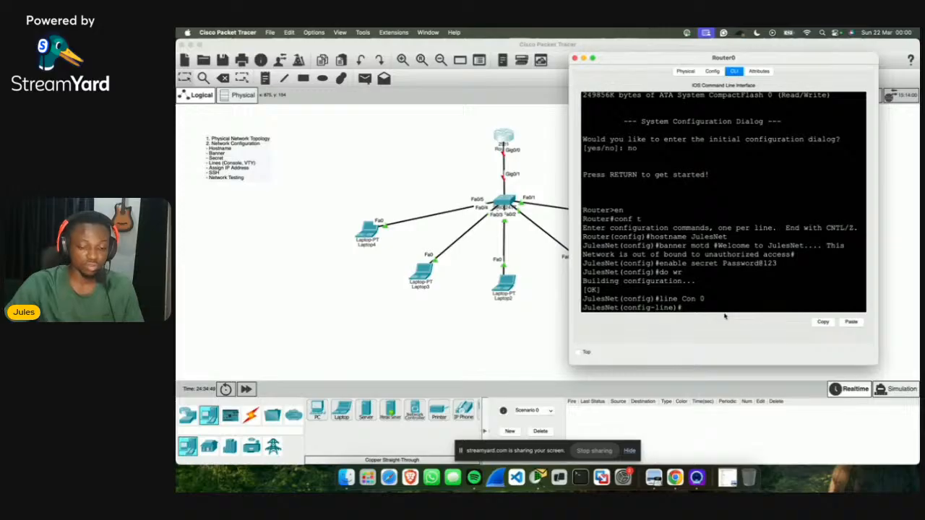
{"action": "type", "text": "passwo"}
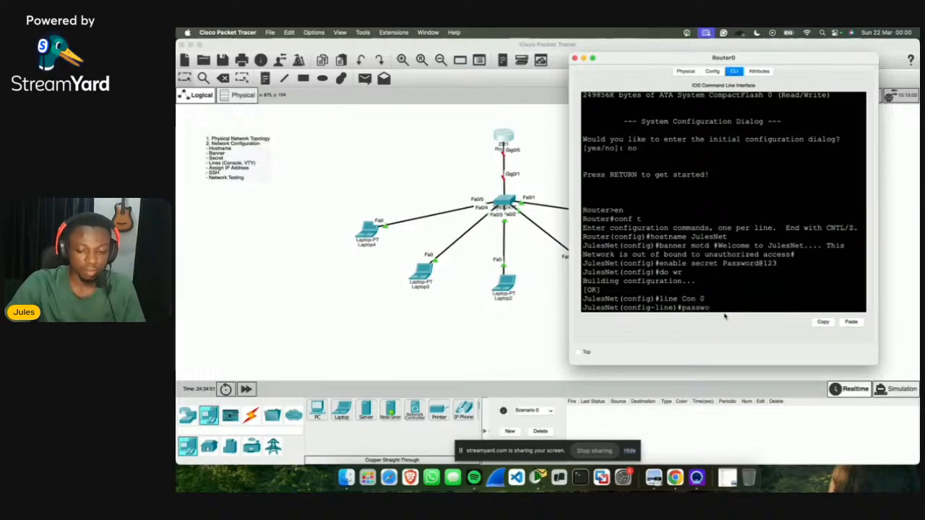
{"action": "type", "text": "rd cisco"}
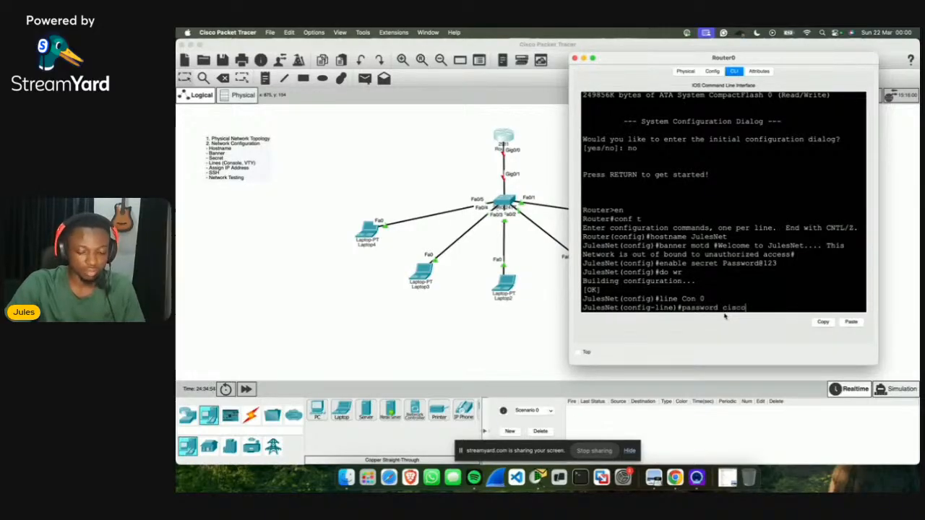
{"action": "key", "text": "Return"}
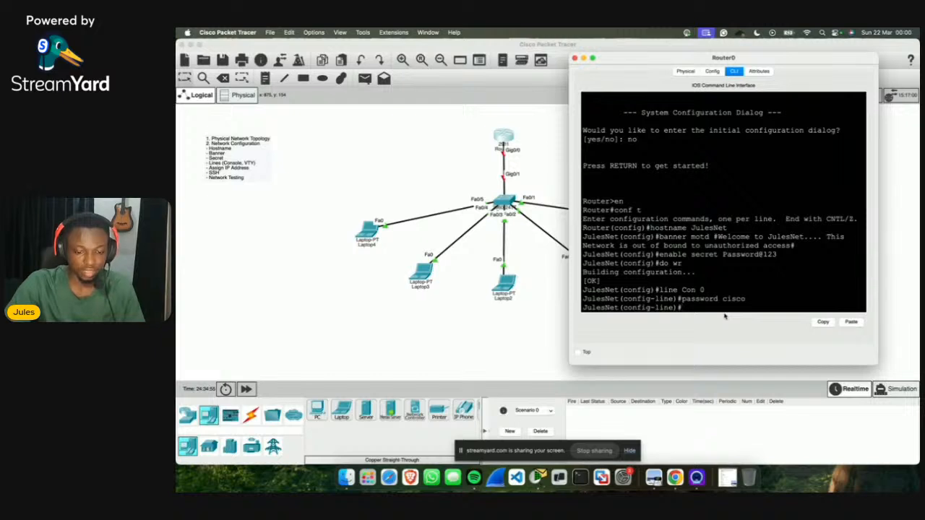
{"action": "type", "text": "login"}
{"action": "key", "text": "Return"}
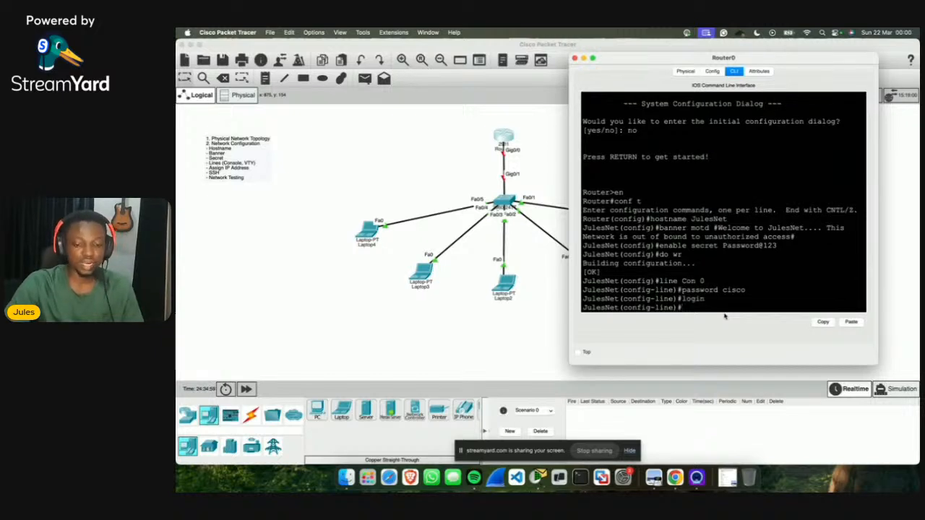
{"action": "type", "text": "exit"}
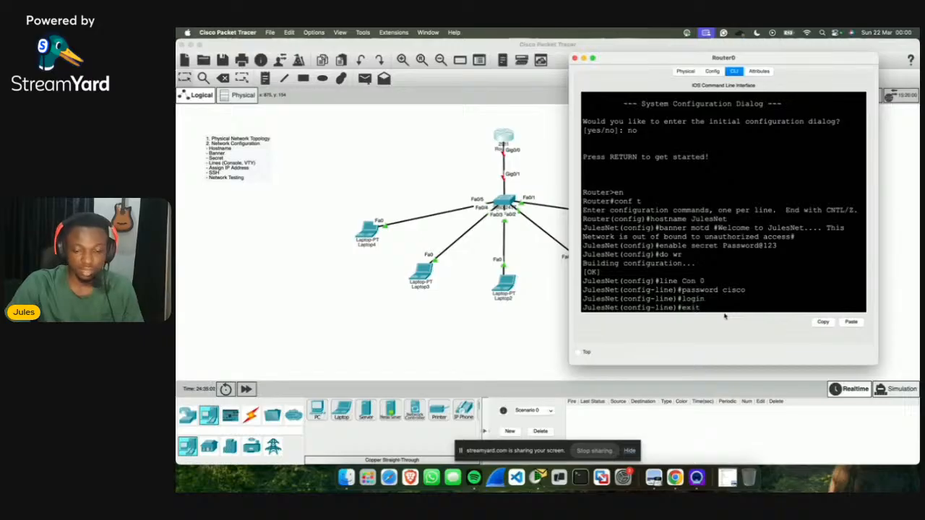
{"action": "key", "text": "Return"}
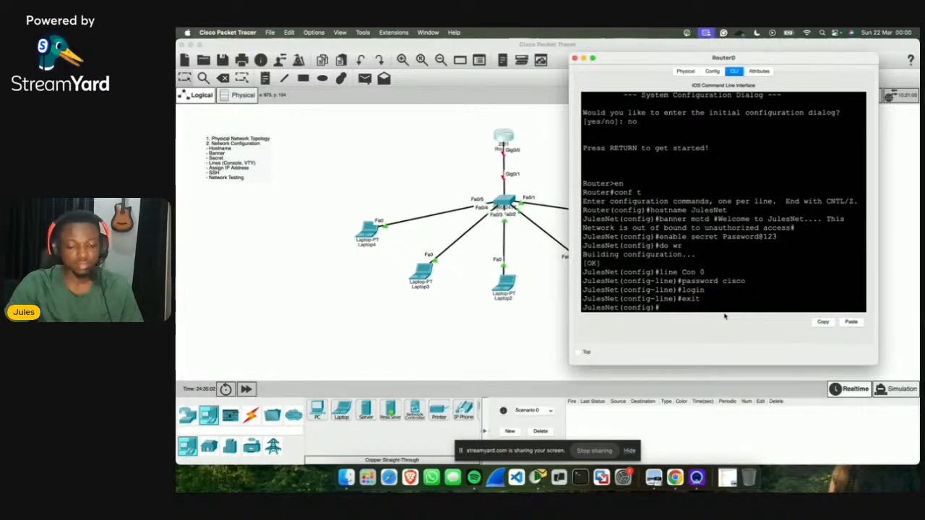
{"action": "type", "text": "line"}
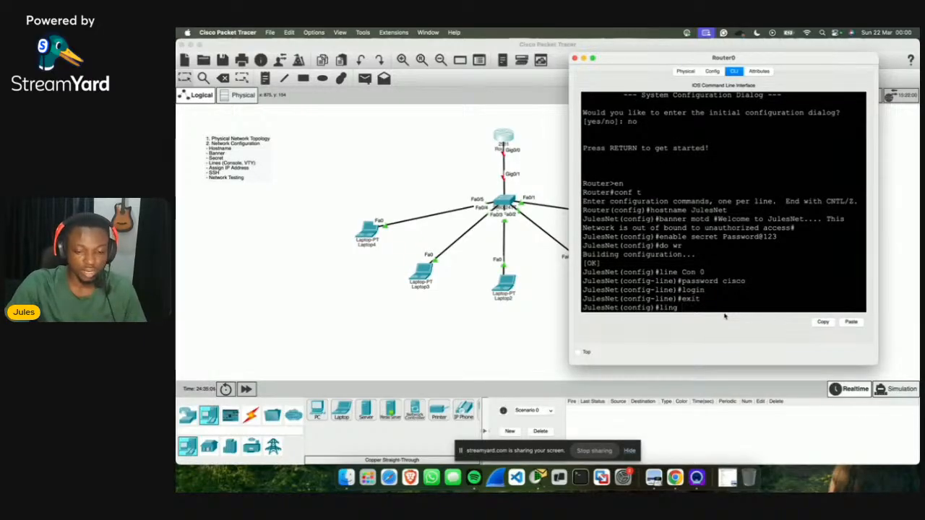
{"action": "type", "text": " vt"}
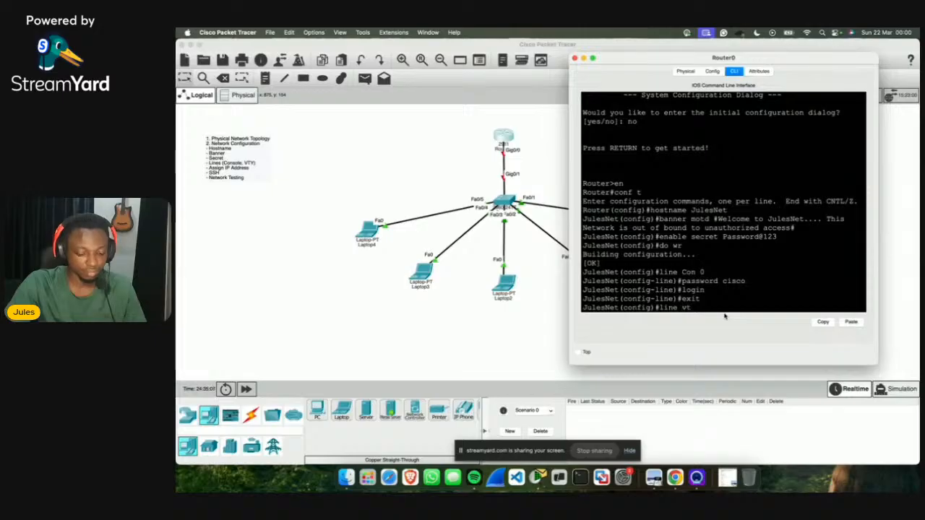
{"action": "type", "text": "y 0 4"}
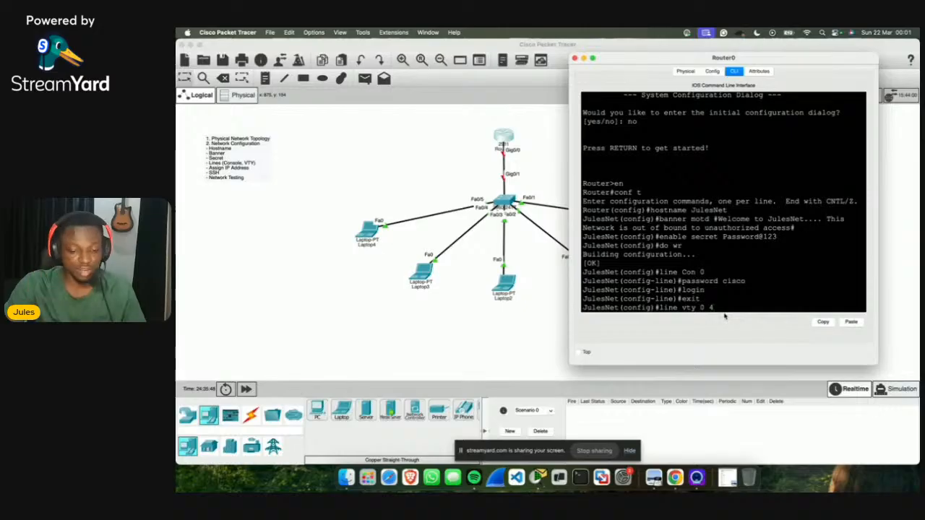
Step: Give VTY lines 0–4 a password with login, exit, and save with do wr
{"action": "key", "text": "Return"}
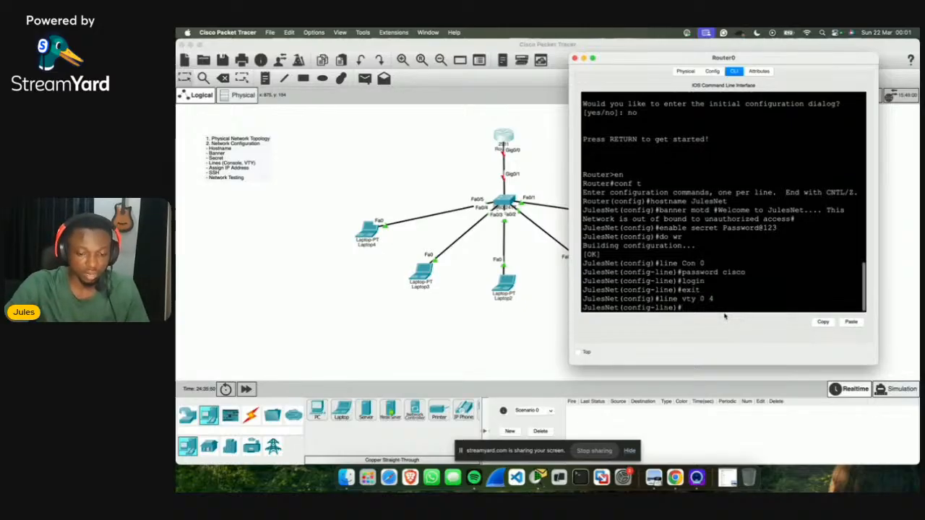
{"action": "type", "text": "password cisco"}
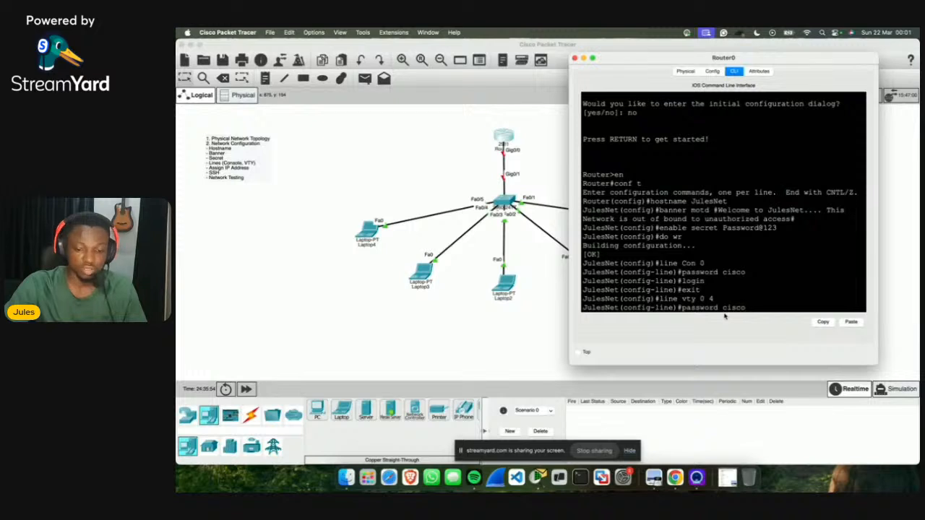
{"action": "key", "text": "Return"}
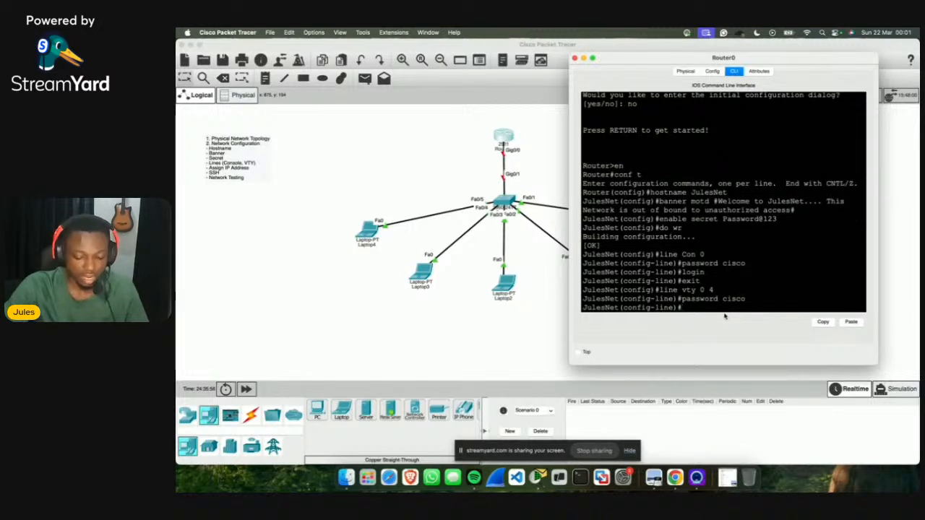
{"action": "type", "text": "login"}
{"action": "key", "text": "Return"}
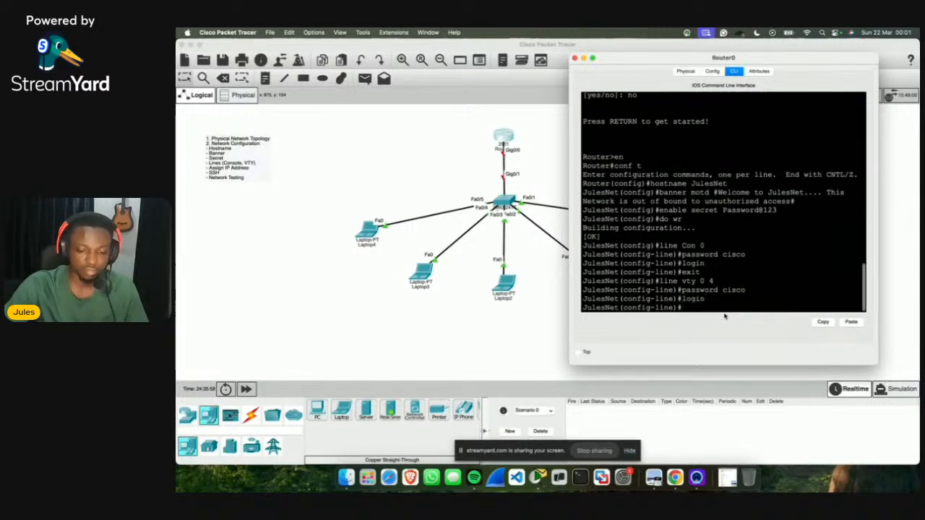
{"action": "type", "text": "exit"}
{"action": "key", "text": "Return"}
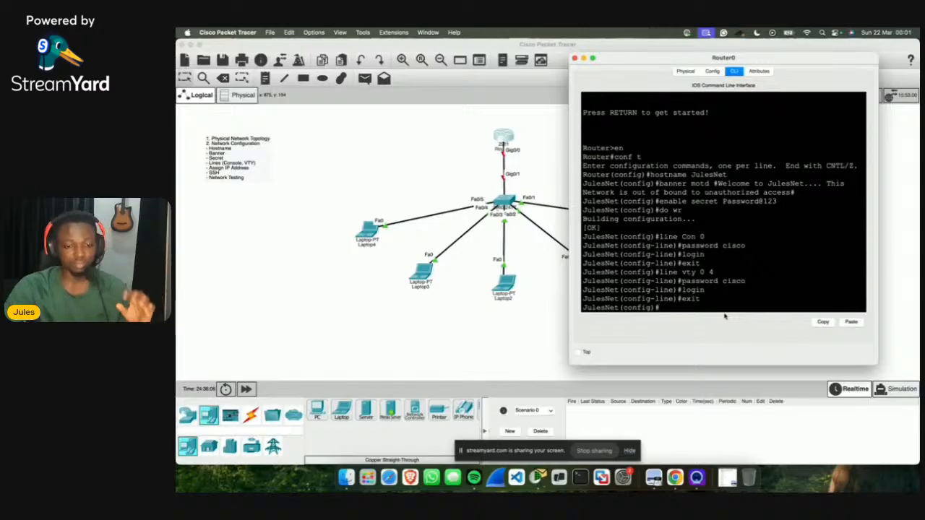
{"action": "type", "text": "do"}
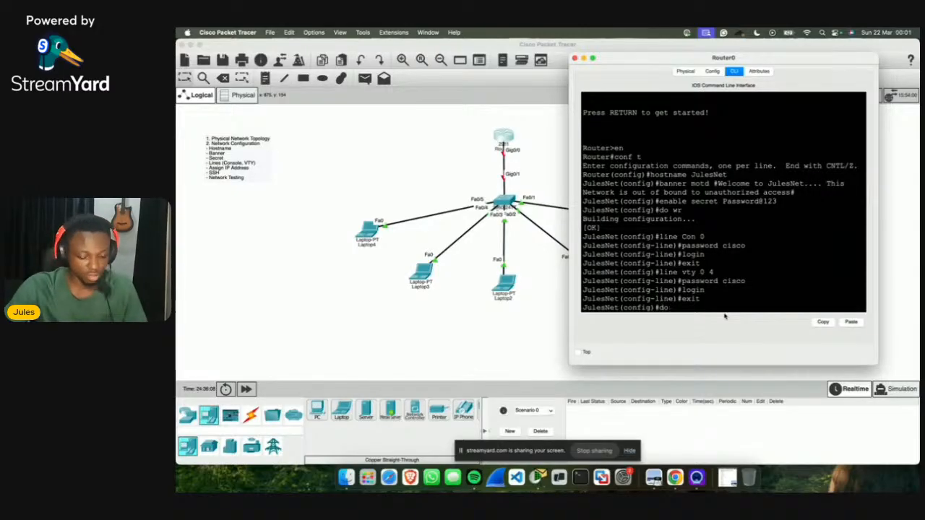
{"action": "type", "text": "w wr"}
{"action": "key", "text": "Return"}
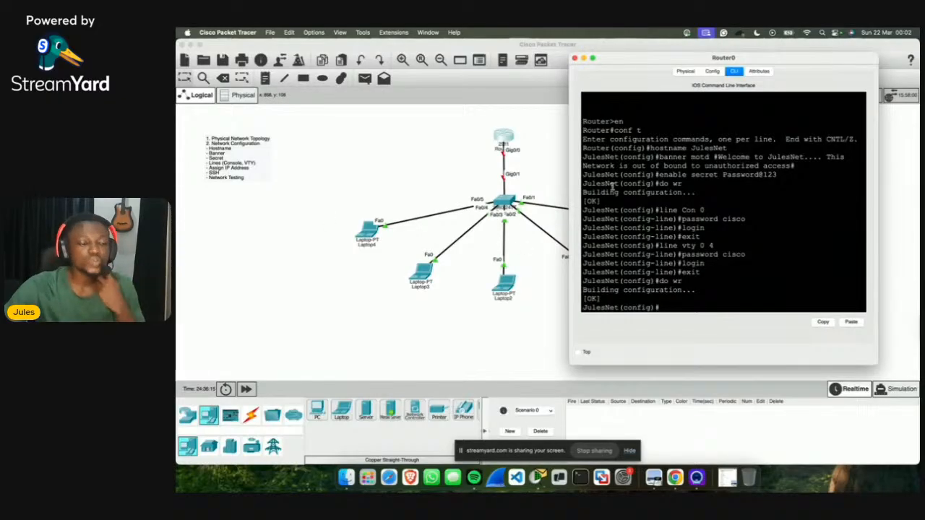
Step: Add a 198.168.10.0 note to the canvas and drag it just above Router0
{"action": "left_click", "coordinate": [268, 79]}
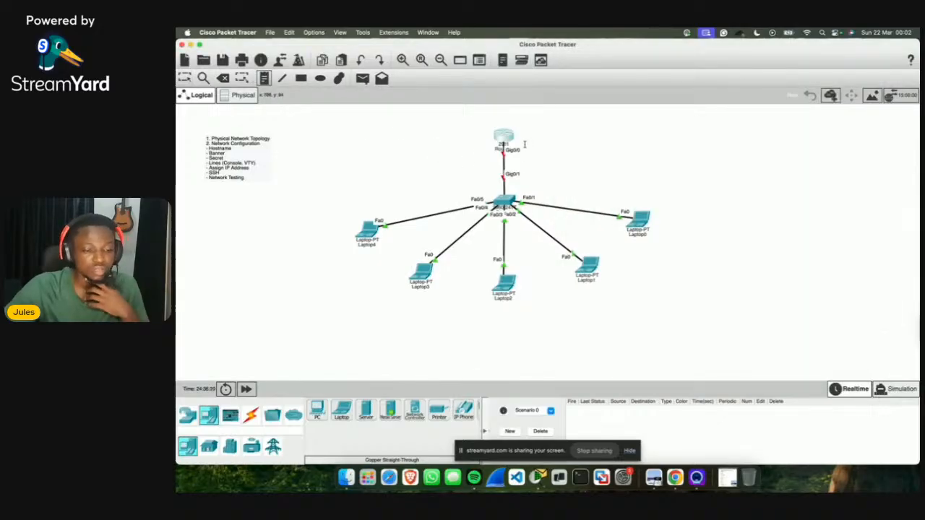
{"action": "left_click", "coordinate": [440, 152]}
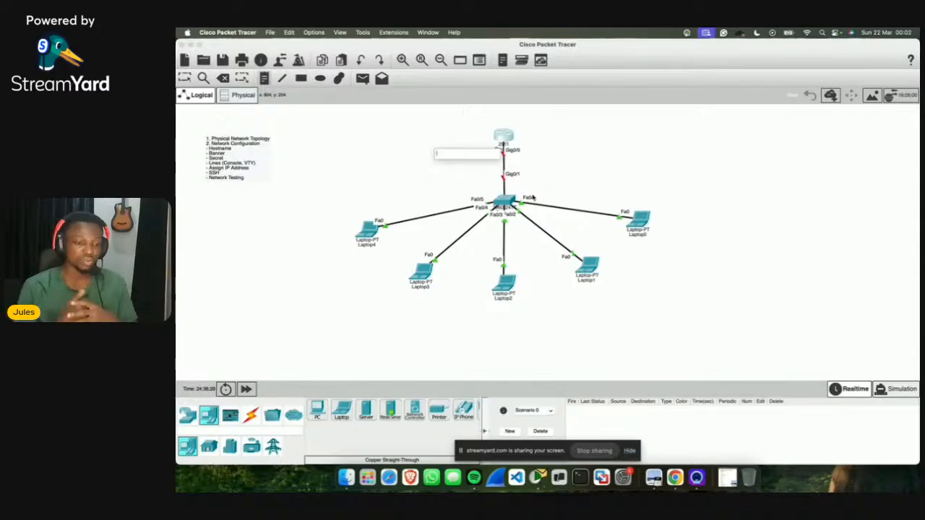
{"action": "type", "text": "1."}
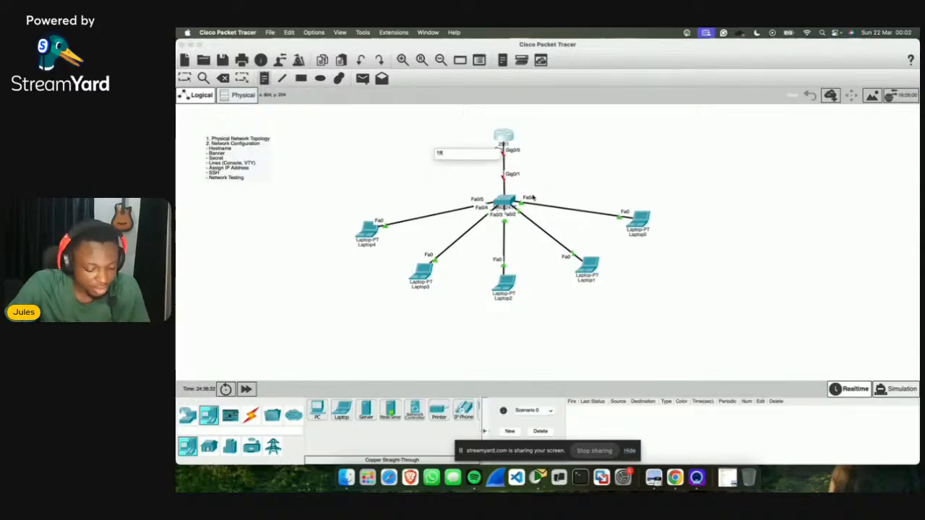
{"action": "type", "text": ".168."}
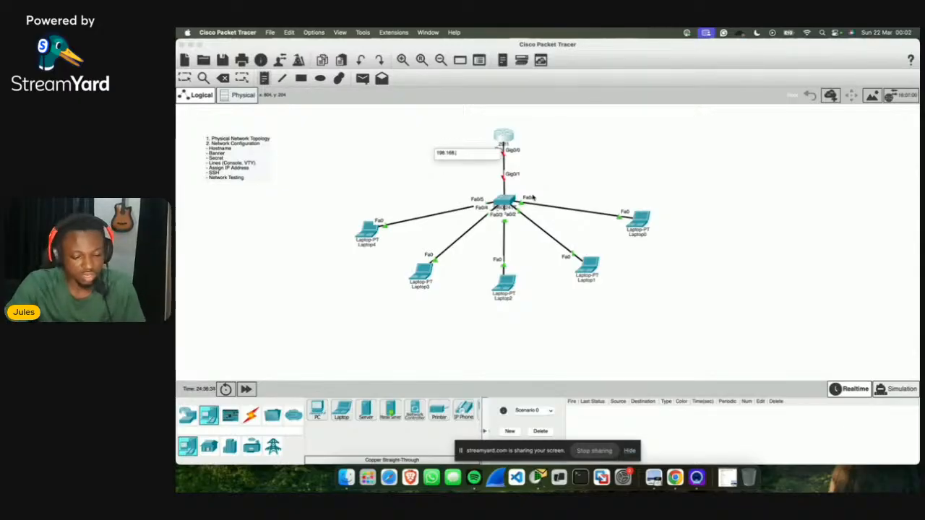
{"action": "type", "text": "10.0"}
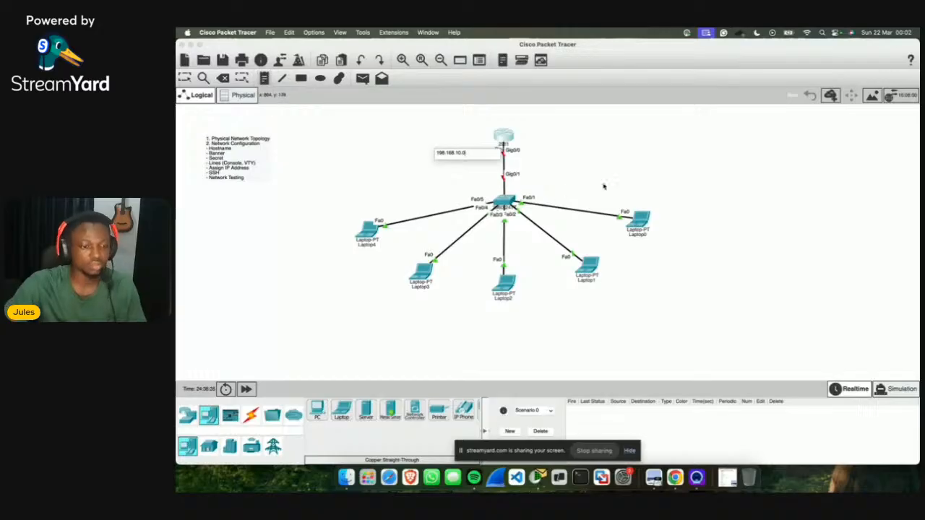
{"action": "left_click", "coordinate": [611, 172]}
{"action": "key", "text": "Escape"}
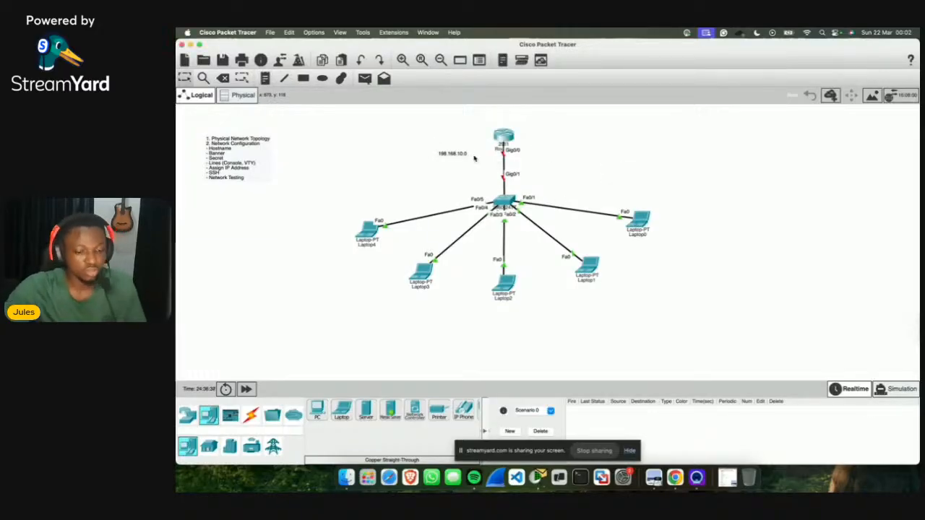
{"action": "left_click_drag", "start_coordinate": [450, 155], "coordinate": [503, 123]}
{"action": "left_click", "coordinate": [555, 144]}
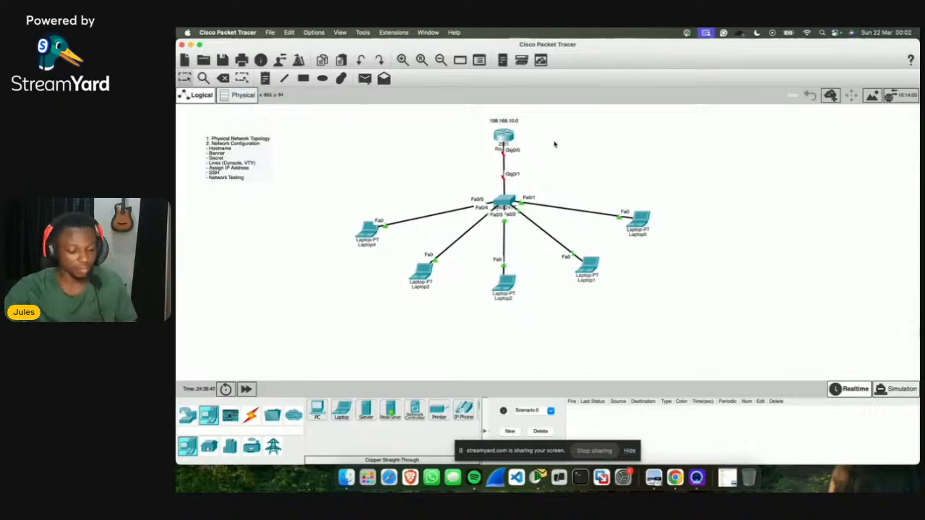
{"action": "key", "text": "ctrl+Up"}
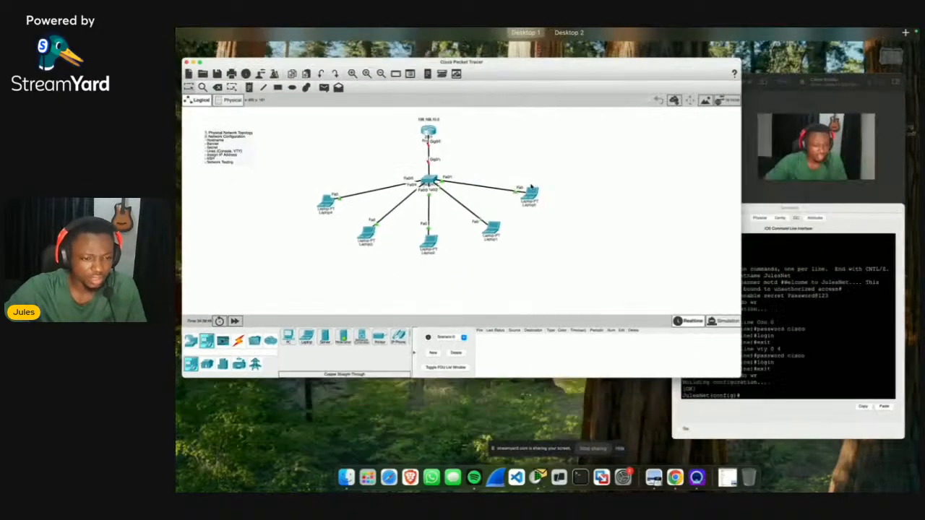
Step: Assign 192.168.10.1 255.255.255.0 to interface gig0/0 in the Router0 CLI
{"action": "left_click", "coordinate": [721, 298]}
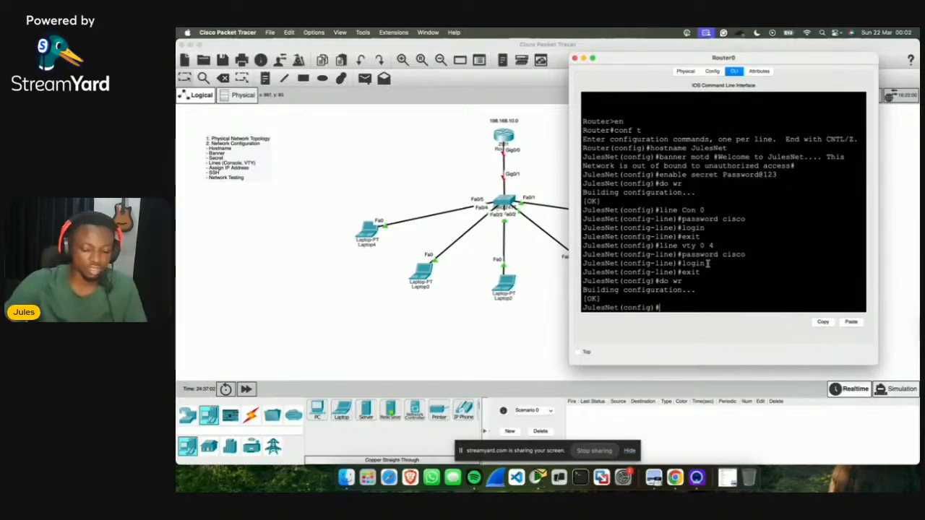
{"action": "type", "text": "interface"}
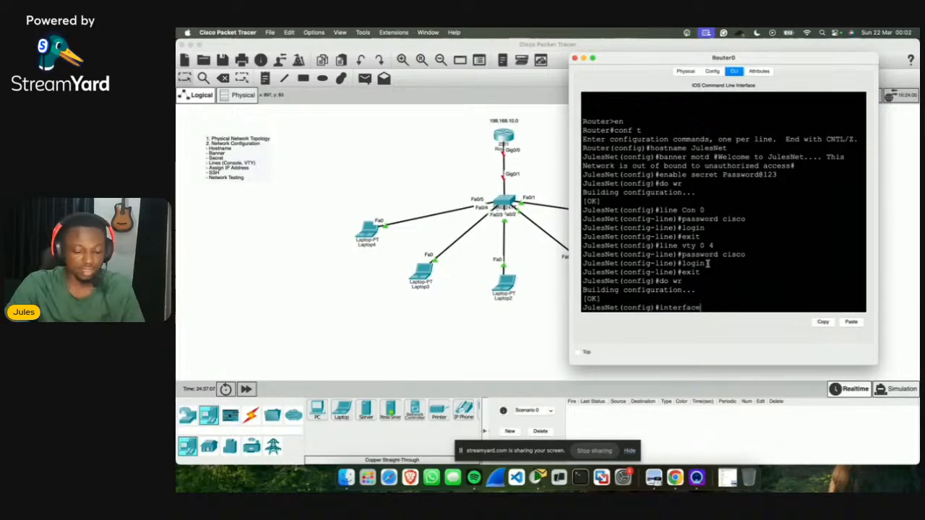
{"action": "key", "text": "BackSpace"}
{"action": "key", "text": "BackSpace"}
{"action": "key", "text": "BackSpace"}
{"action": "key", "text": "BackSpace"}
{"action": "key", "text": "BackSpace"}
{"action": "key", "text": "BackSpace"}
{"action": "type", "text": "gig"}
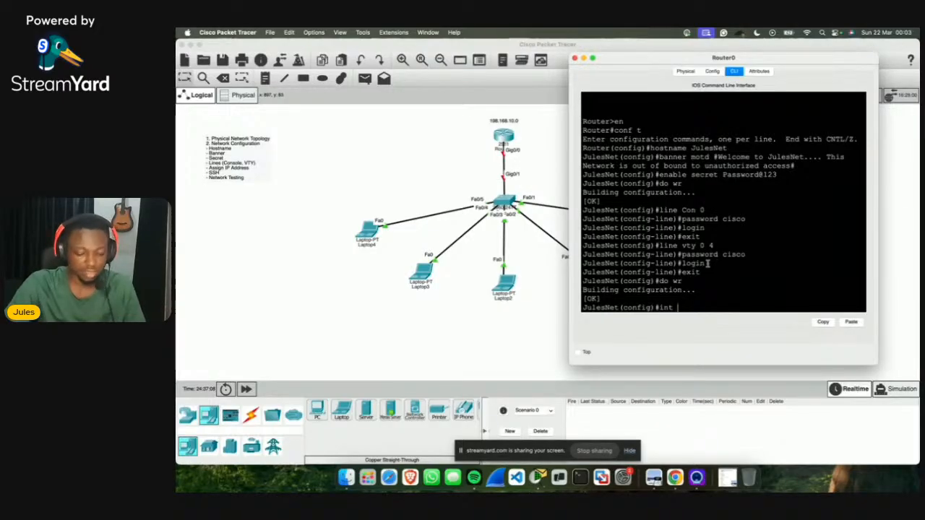
{"action": "type", "text": "0/0"}
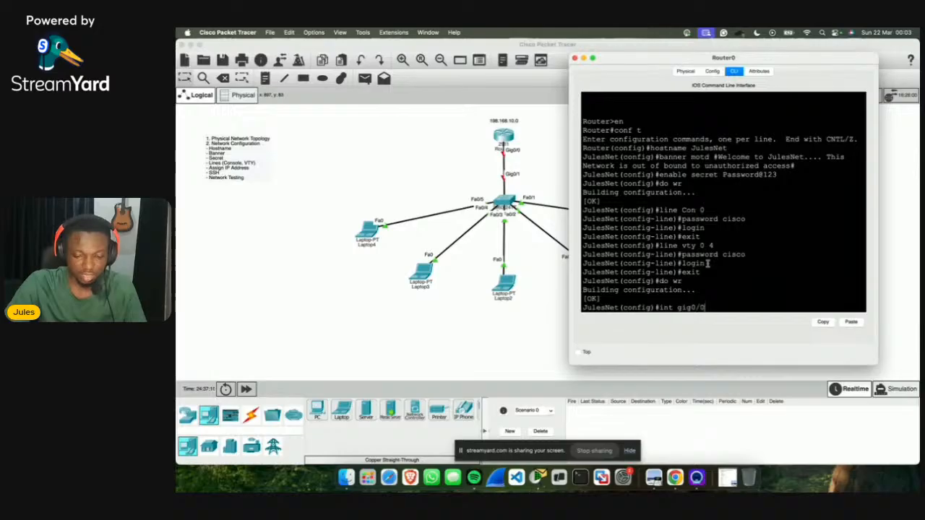
{"action": "key", "text": "Return"}
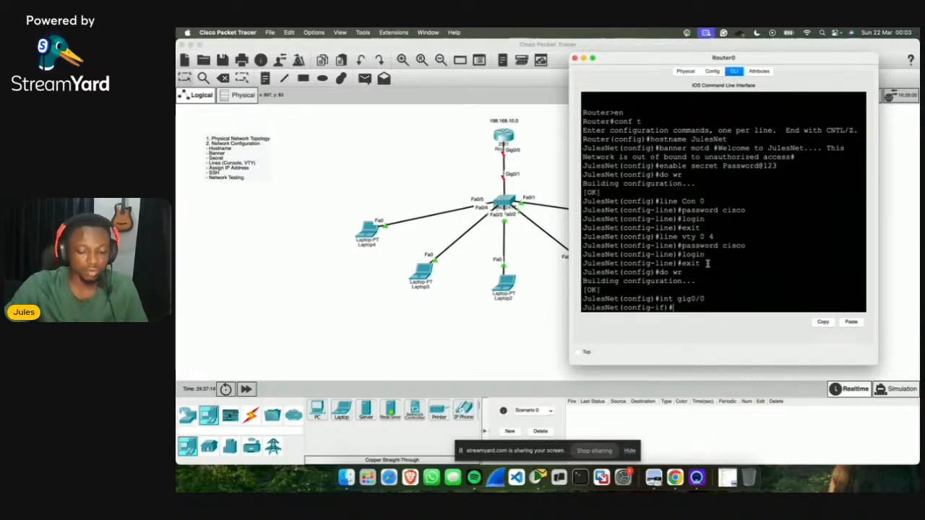
{"action": "type", "text": "ip"}
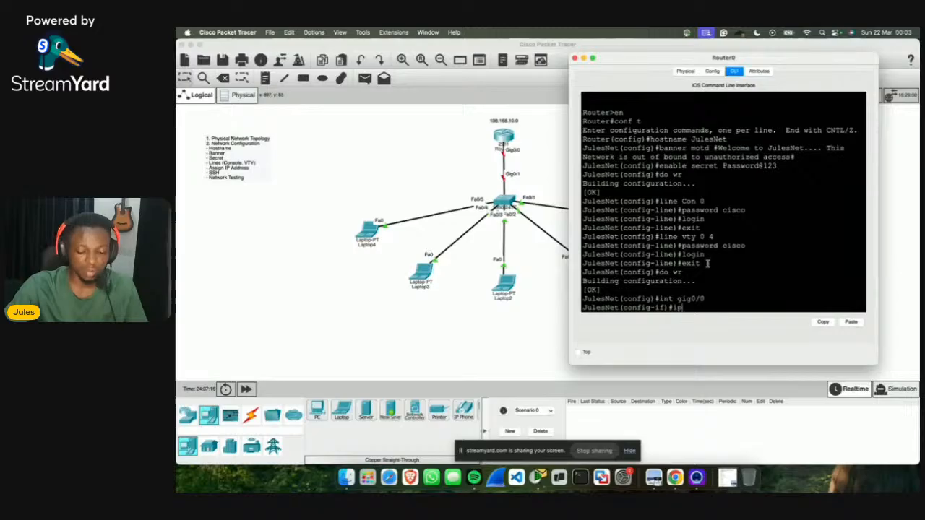
{"action": "type", "text": " addr"}
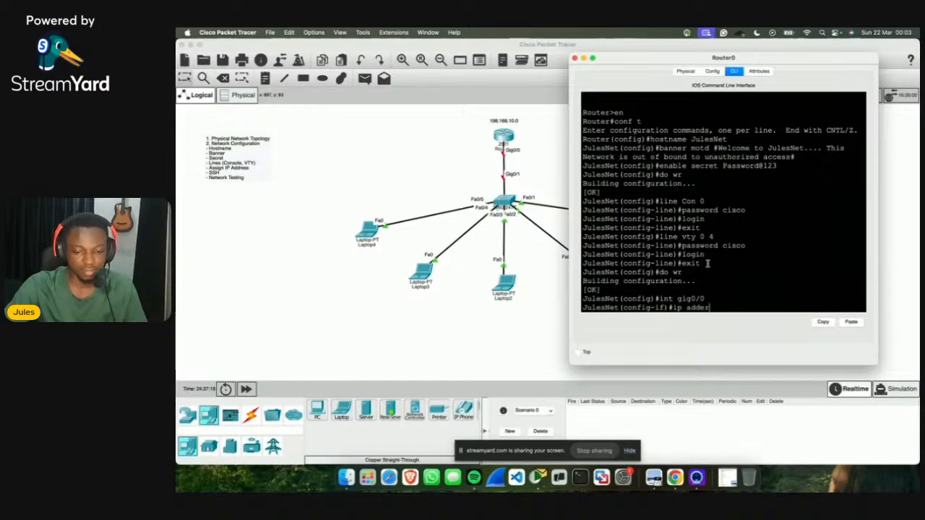
{"action": "type", "text": "ess 192.1"}
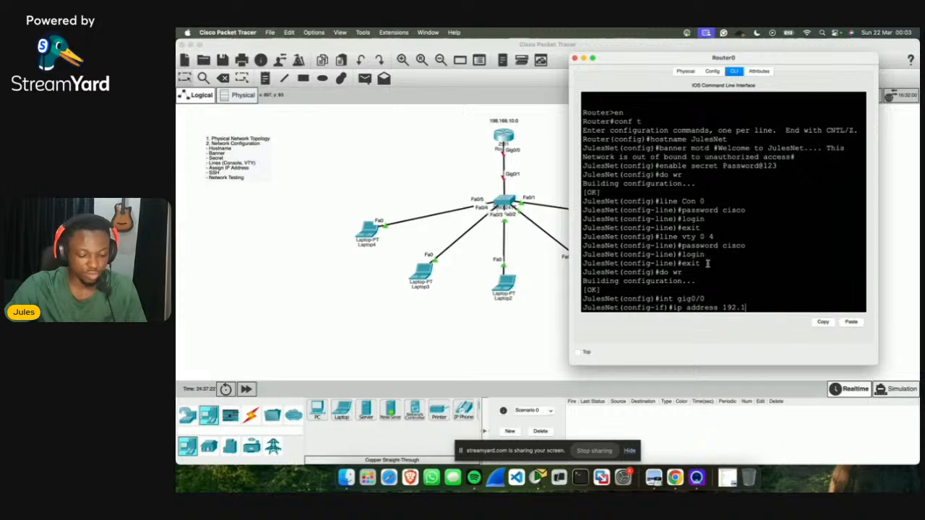
{"action": "type", "text": "68.10.1 2"}
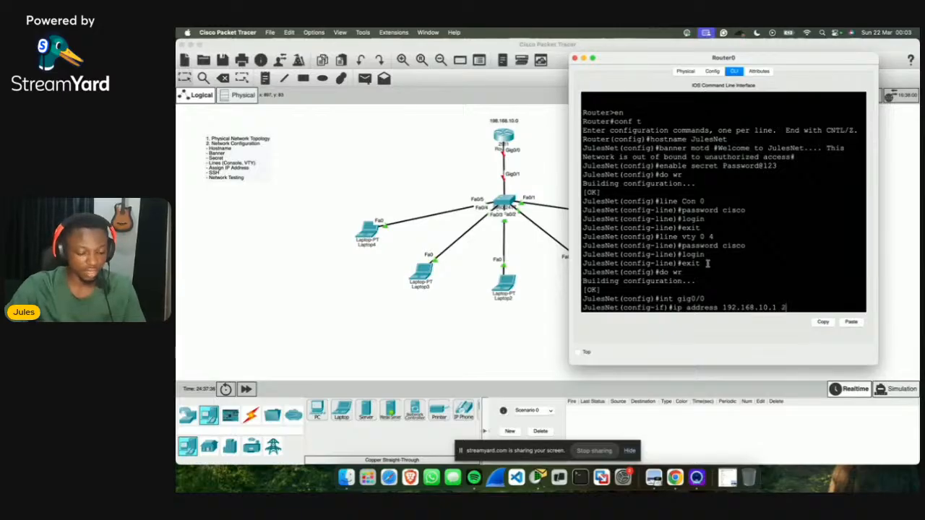
{"action": "type", "text": ".255.25"}
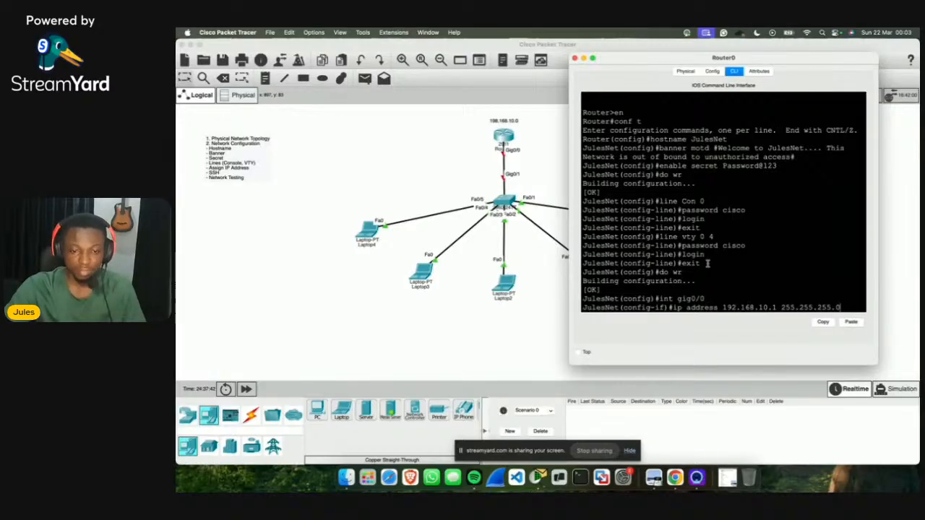
{"action": "type", "text": "5.0"}
{"action": "key", "text": "Return"}
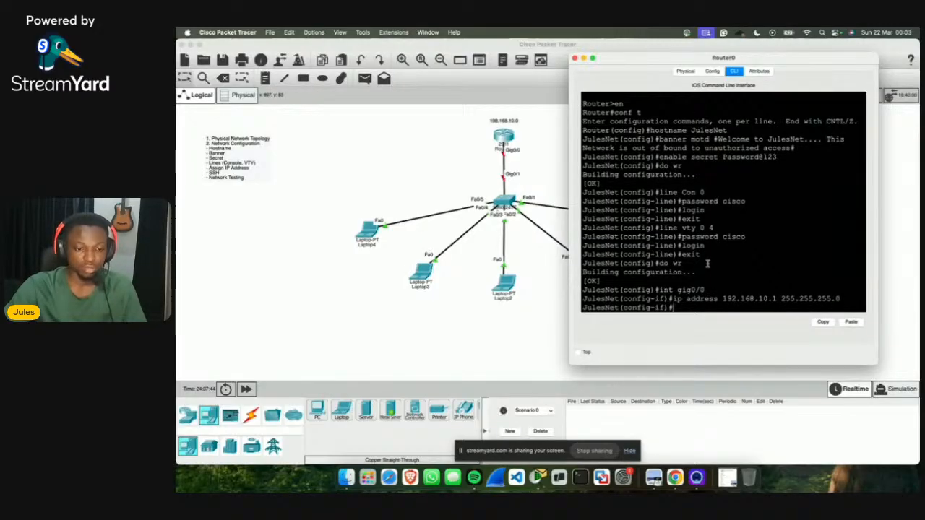
{"action": "left_click", "coordinate": [543, 162]}
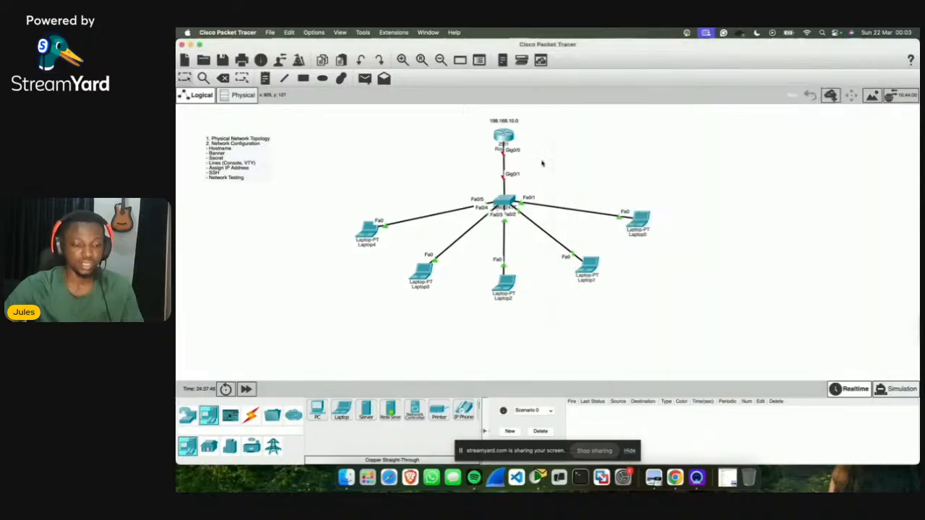
Step: Bring the Router0 CLI window to the front through Mission Control
{"action": "mouse_move", "coordinate": [503, 138]}
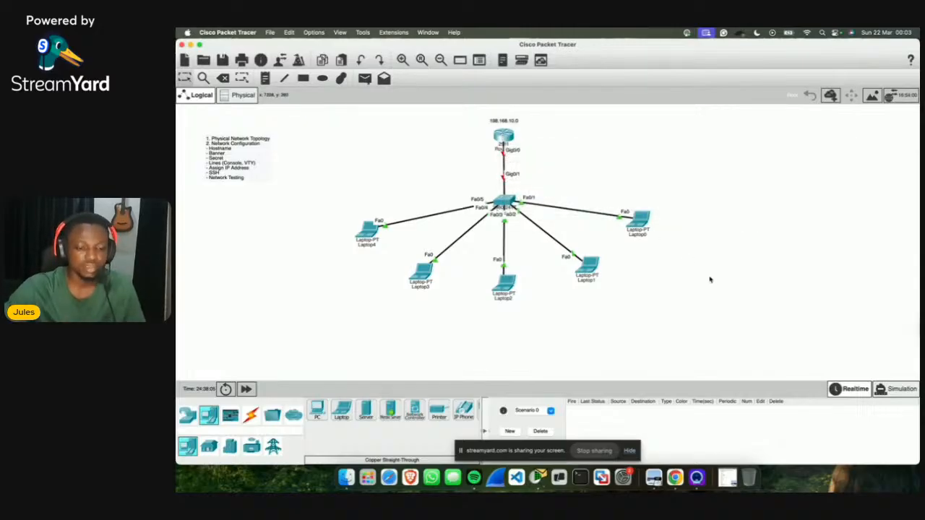
{"action": "key", "text": "ctrl+Up"}
{"action": "left_click", "coordinate": [830, 327]}
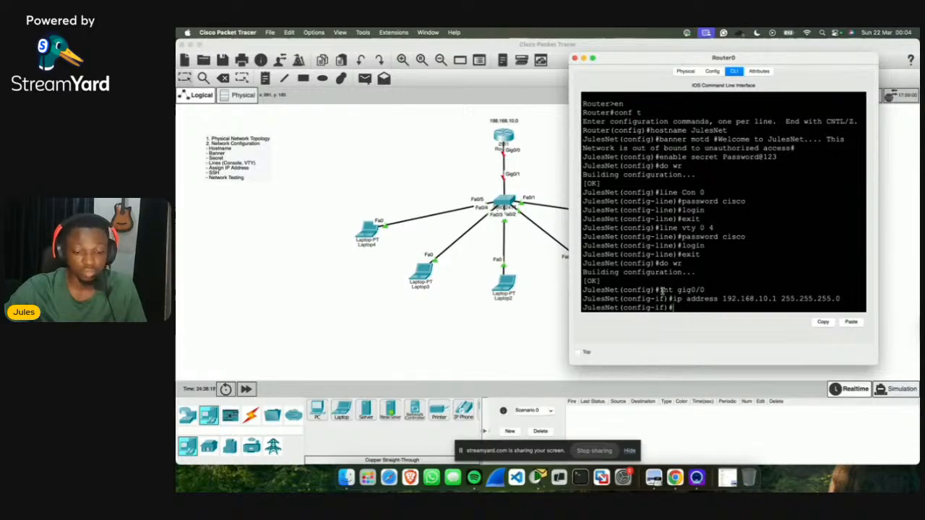
Step: Enable gig0/0 with no shut and save the configuration with do wr
{"action": "type", "text": "no shut"}
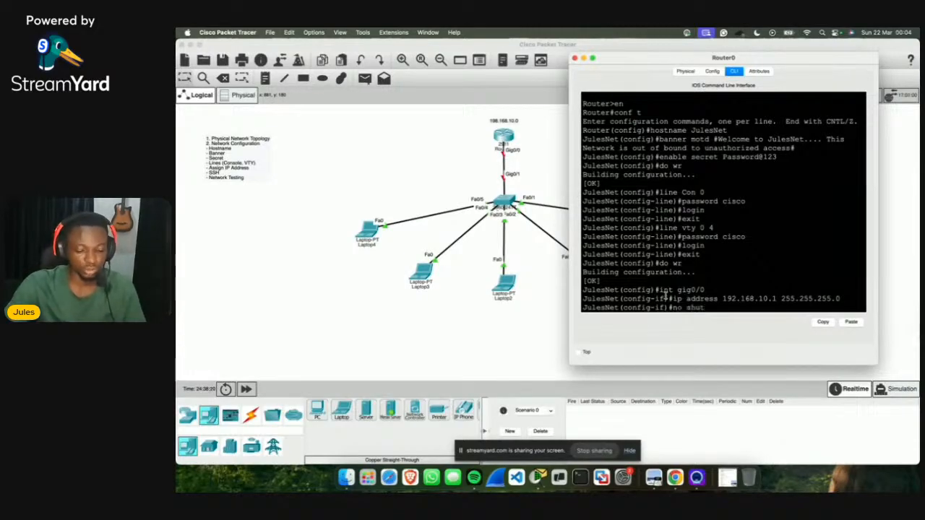
{"action": "key", "text": "Return"}
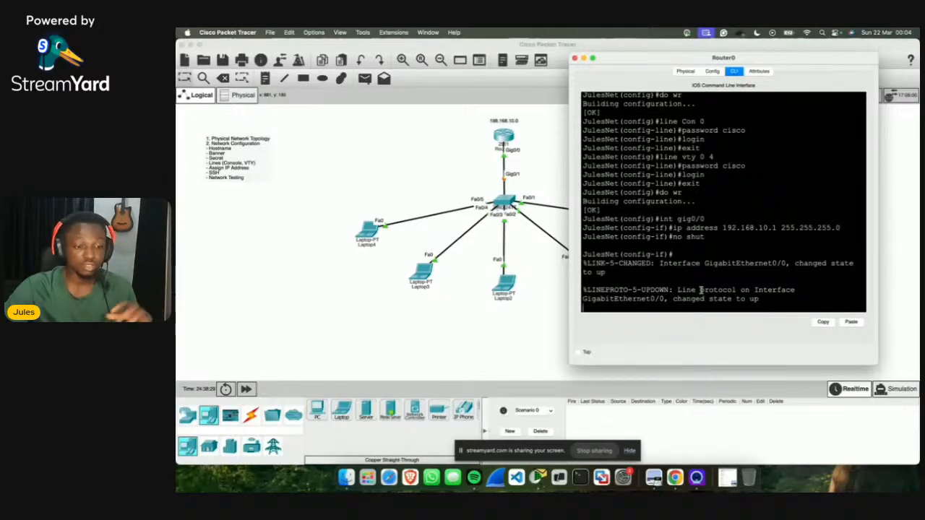
{"action": "key", "text": "Return"}
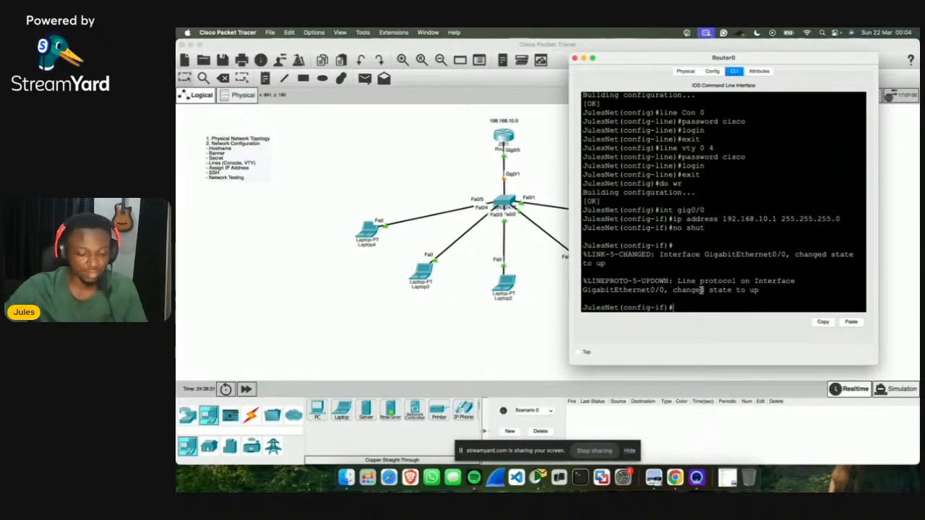
{"action": "type", "text": "do"}
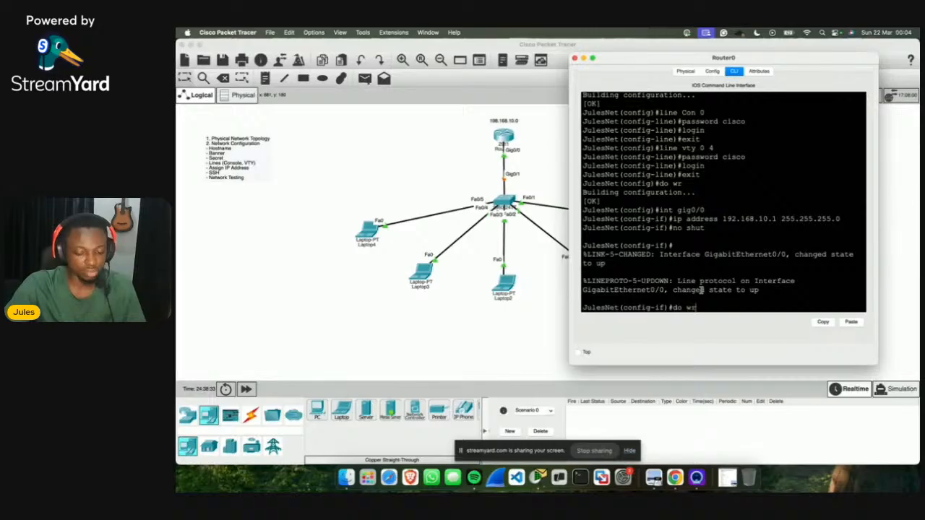
{"action": "type", "text": " wr"}
{"action": "key", "text": "Return"}
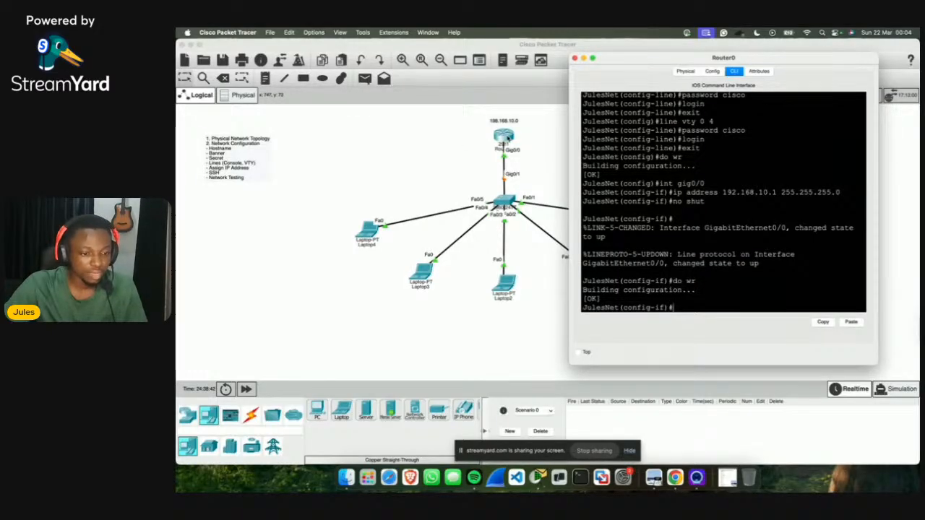
{"action": "left_click", "coordinate": [520, 161]}
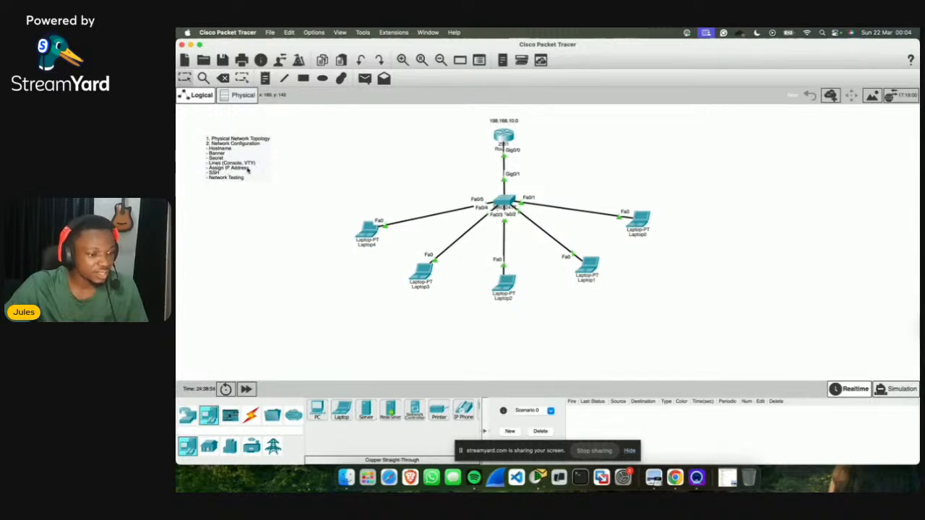
{"action": "double_click", "coordinate": [247, 170]}
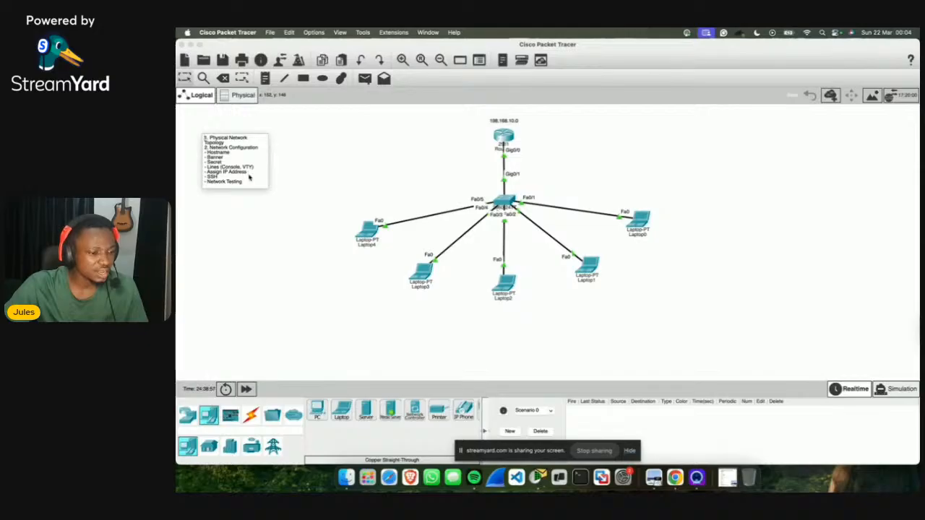
{"action": "left_click", "coordinate": [386, 169]}
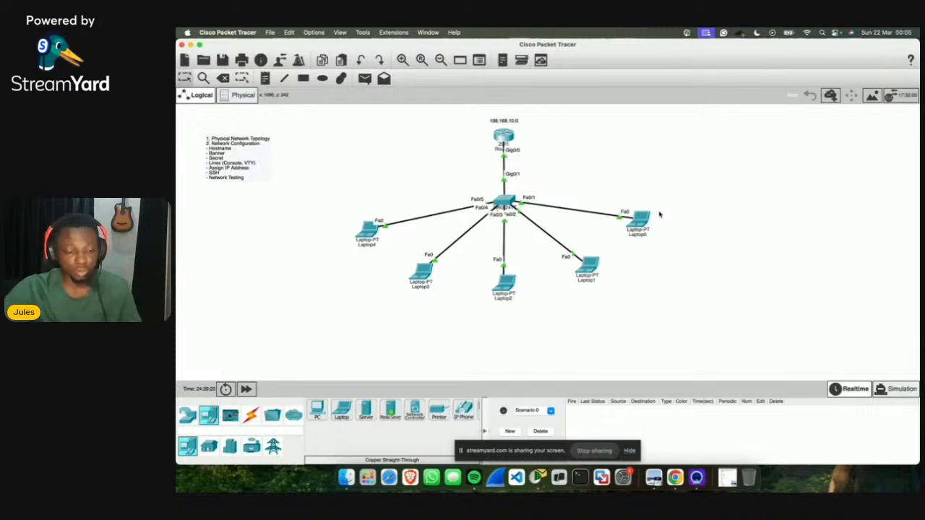
Step: Open Laptop0's Desktop tab and its IP Configuration panel
{"action": "mouse_move", "coordinate": [645, 222]}
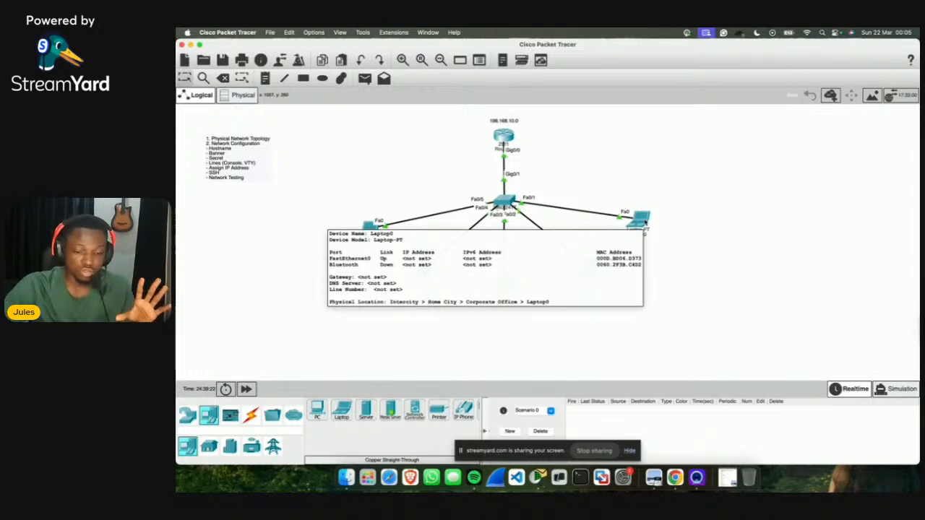
{"action": "left_click", "coordinate": [640, 221]}
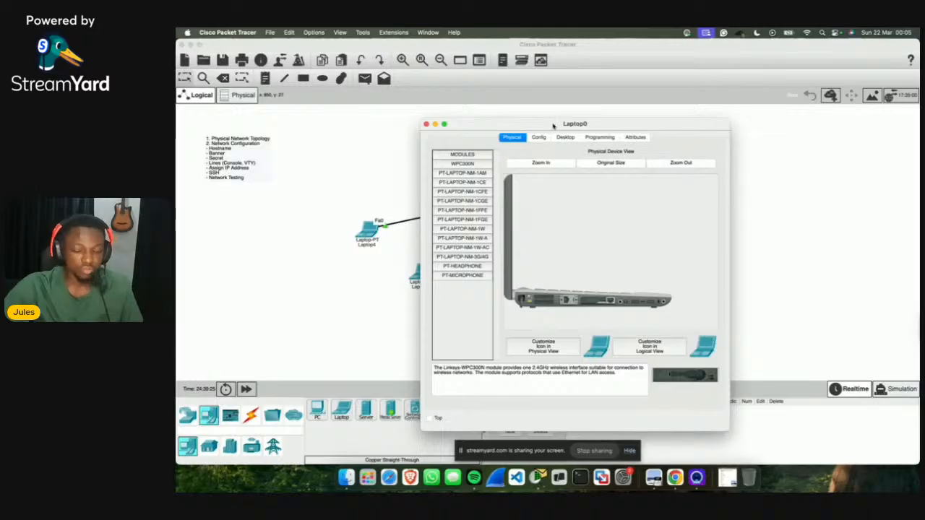
{"action": "left_click_drag", "start_coordinate": [553, 118], "coordinate": [691, 86]}
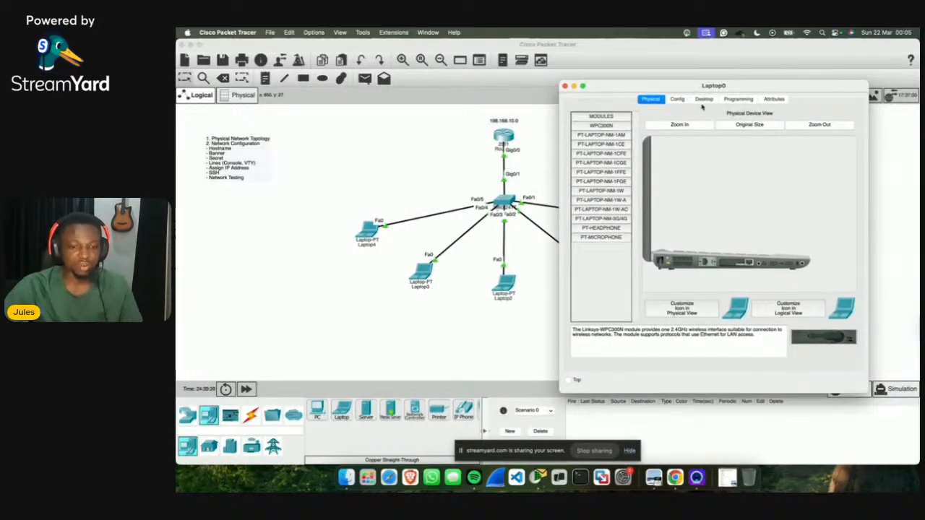
{"action": "left_click", "coordinate": [703, 100]}
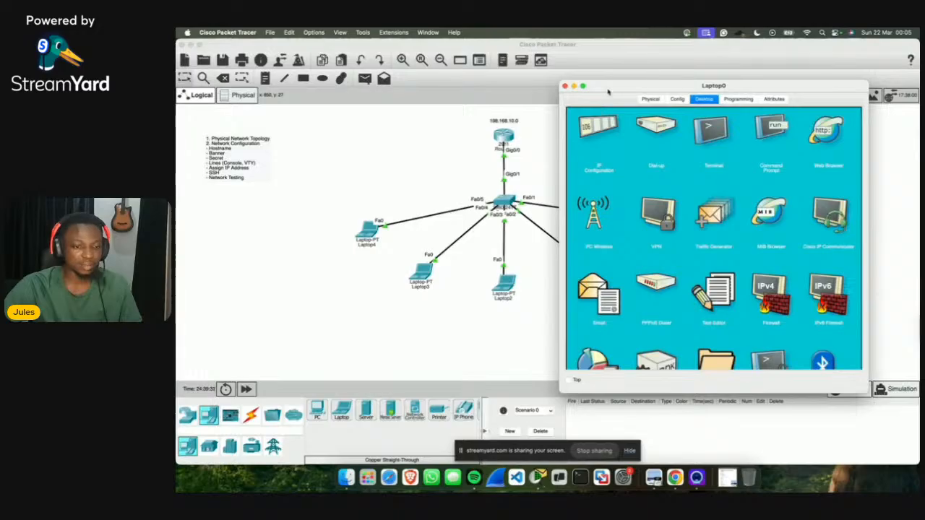
{"action": "left_click_drag", "start_coordinate": [609, 91], "coordinate": [638, 81]}
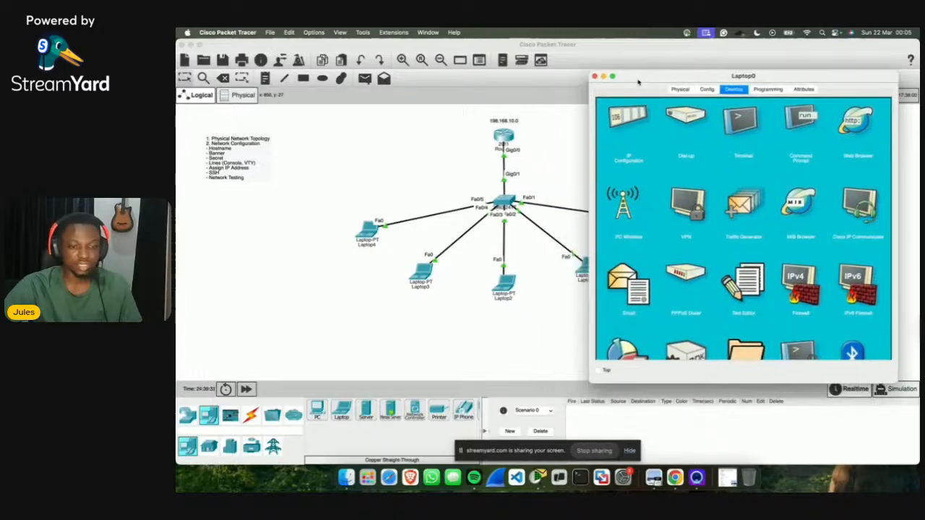
{"action": "left_click", "coordinate": [594, 76]}
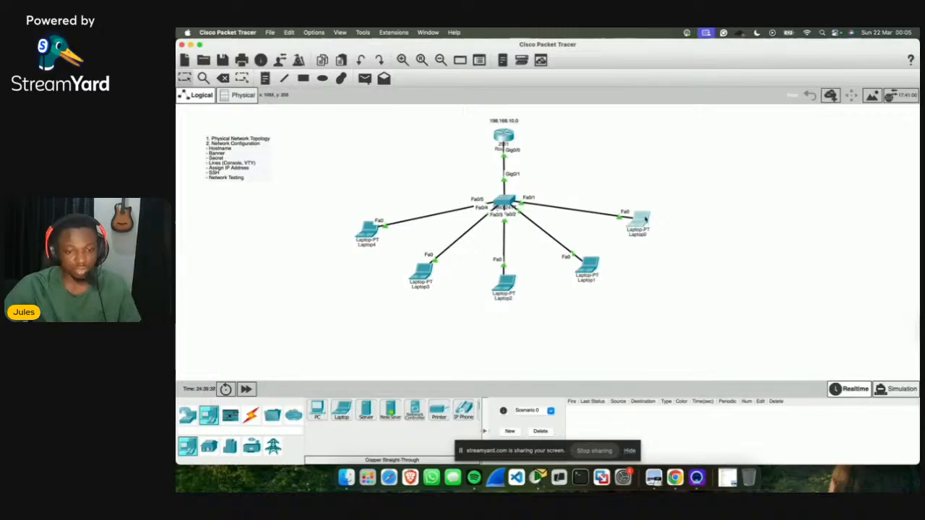
{"action": "left_click", "coordinate": [643, 218]}
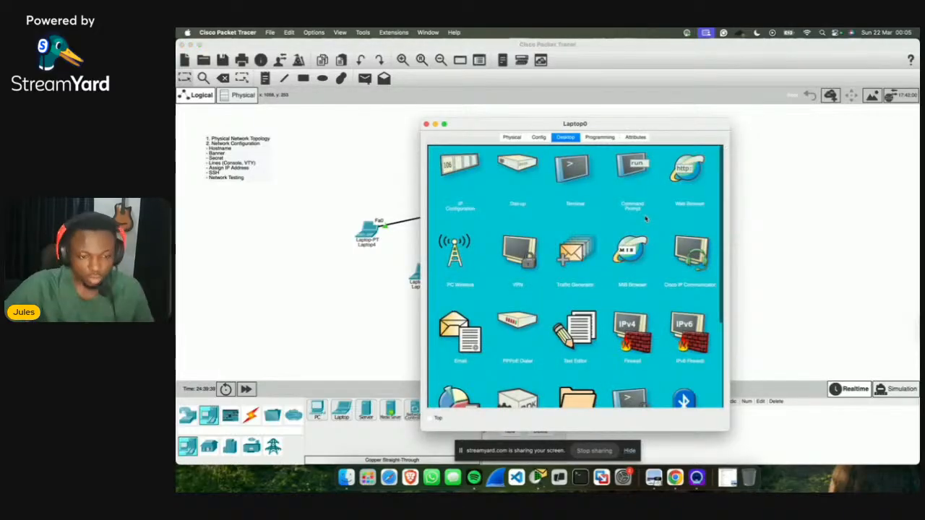
{"action": "left_click", "coordinate": [458, 159]}
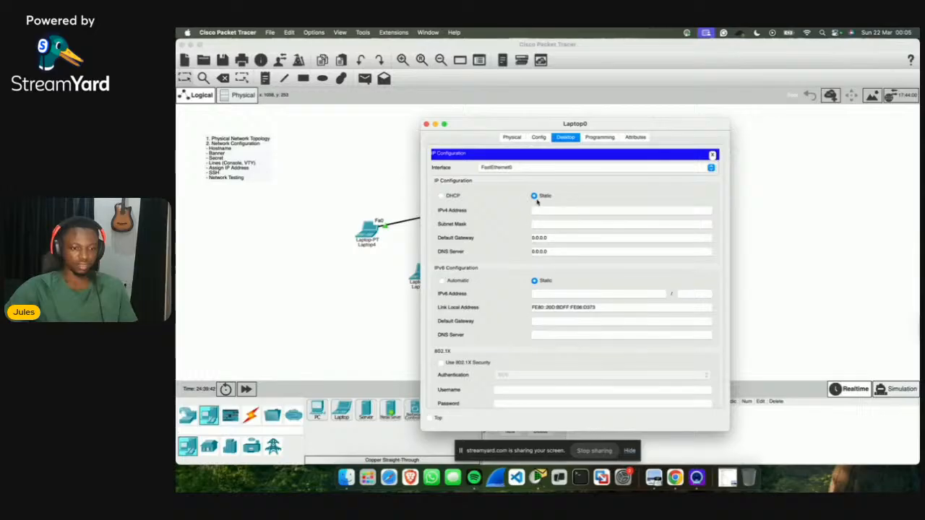
Step: Give Laptop0 static IP 192.168.10.2, mask 255.255.255.0 and default gateway 192.168.10.1
{"action": "left_click", "coordinate": [442, 196]}
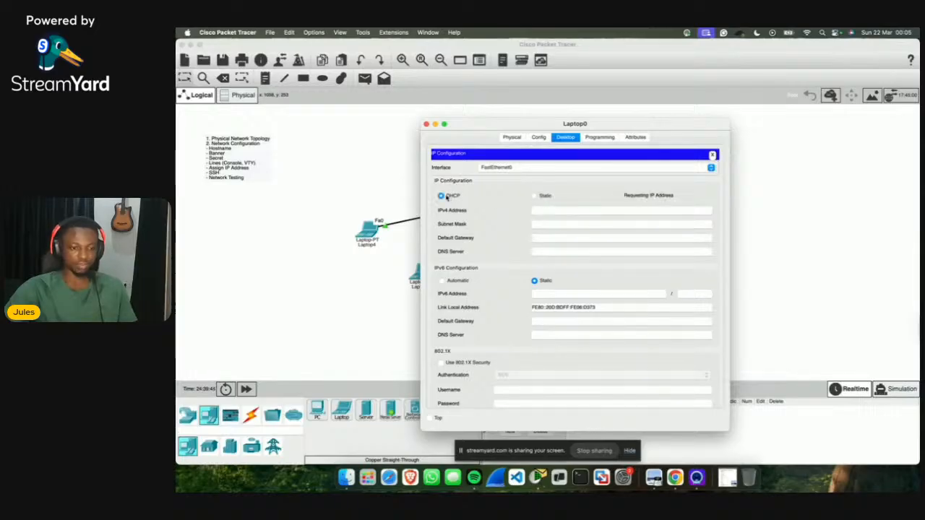
{"action": "left_click", "coordinate": [535, 196]}
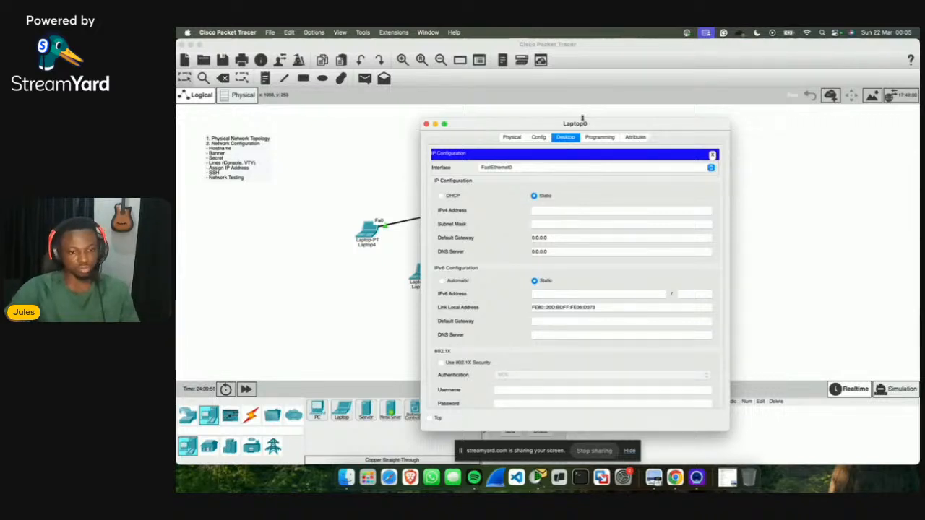
{"action": "left_click_drag", "start_coordinate": [582, 119], "coordinate": [708, 99]}
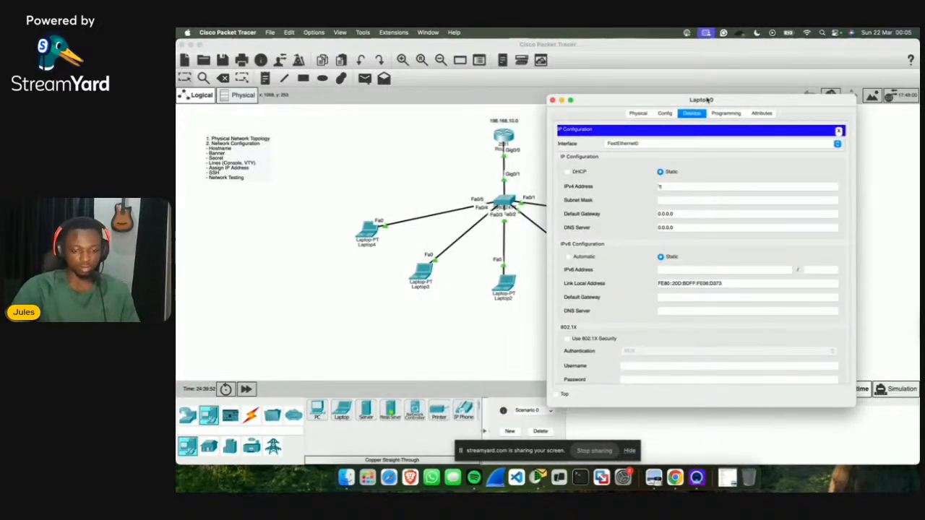
{"action": "type", "text": "192.168"}
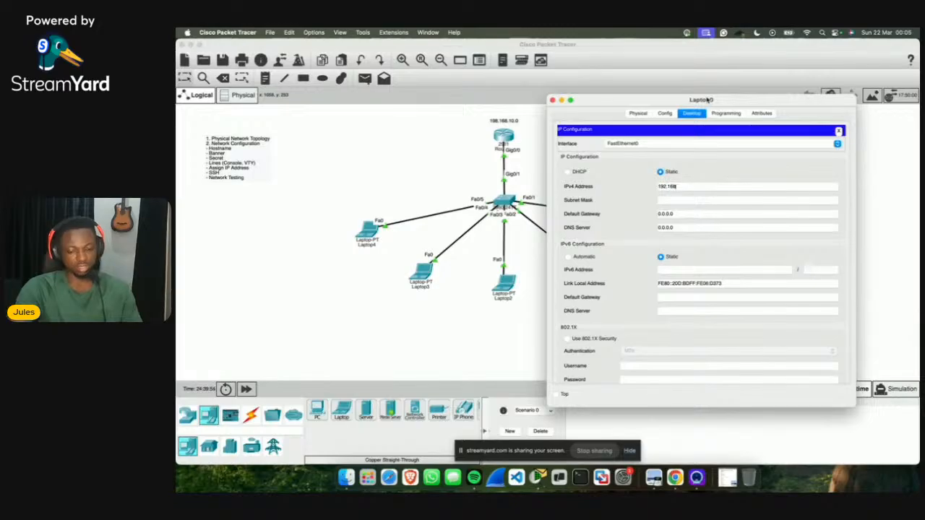
{"action": "type", "text": ".10.2"}
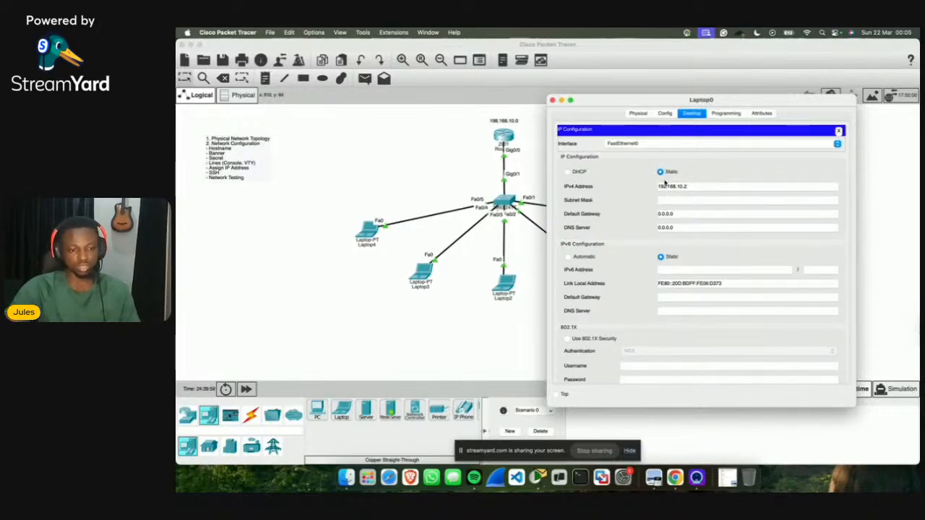
{"action": "left_click", "coordinate": [694, 201]}
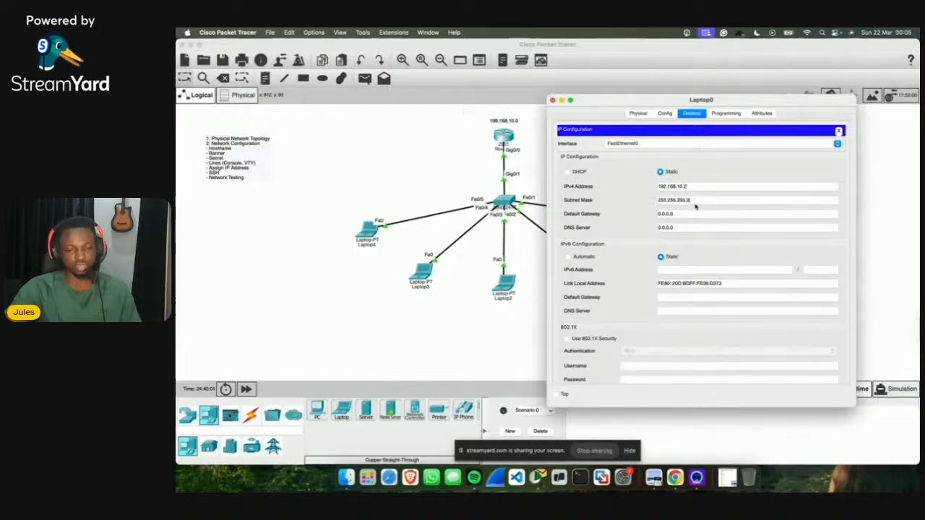
{"action": "left_click", "coordinate": [665, 214]}
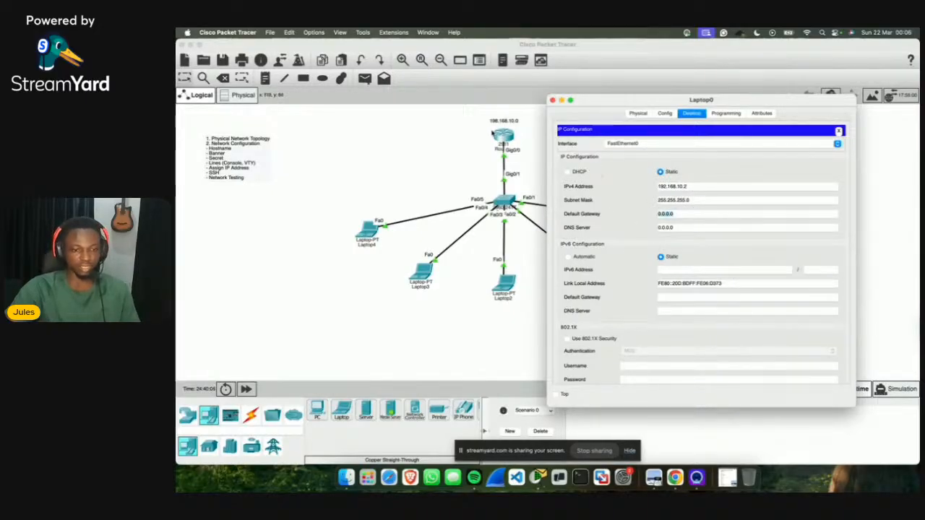
{"action": "type", "text": "192"}
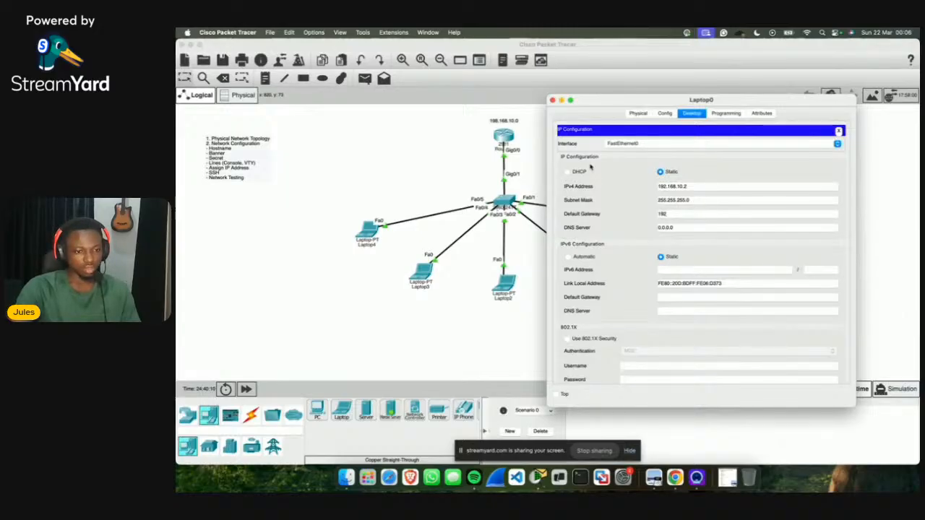
{"action": "type", "text": ".168."}
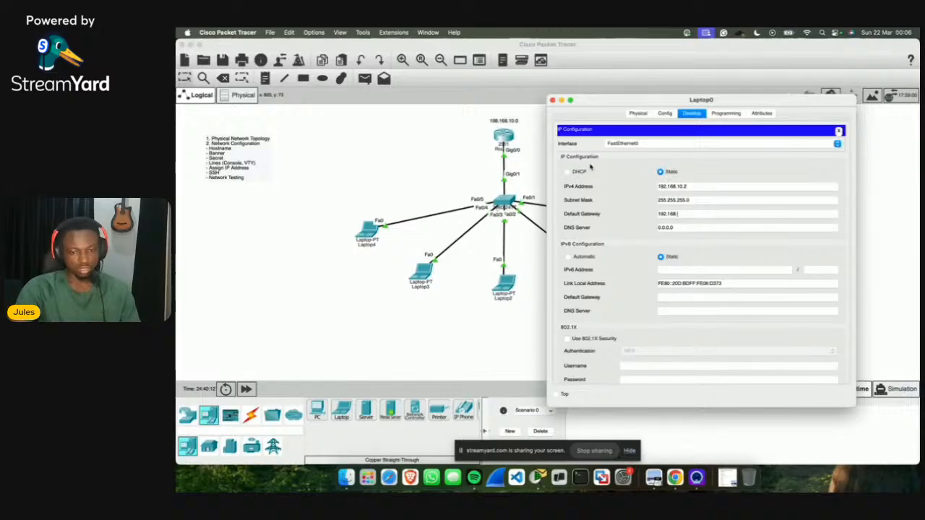
{"action": "type", "text": "10.1"}
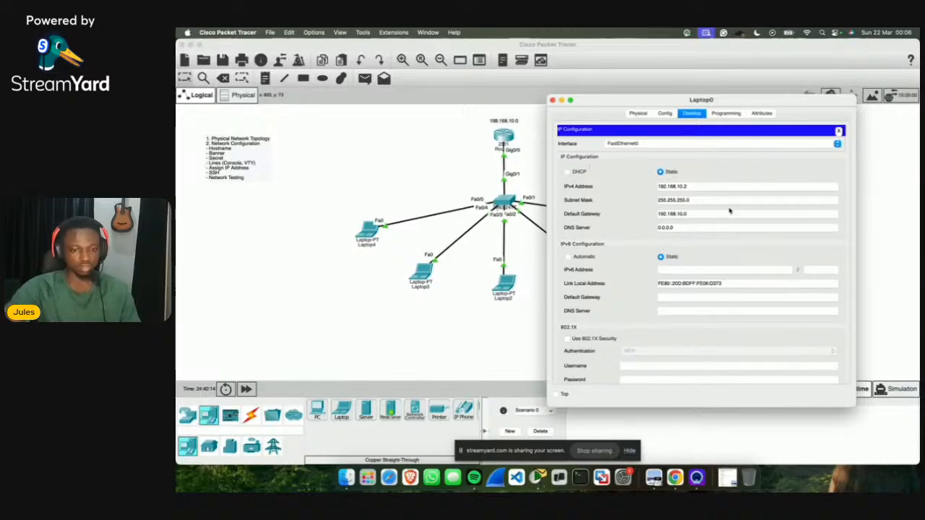
{"action": "left_click", "coordinate": [838, 131]}
{"action": "scroll", "coordinate": [761, 132], "scroll_direction": "up", "scroll_amount": 2}
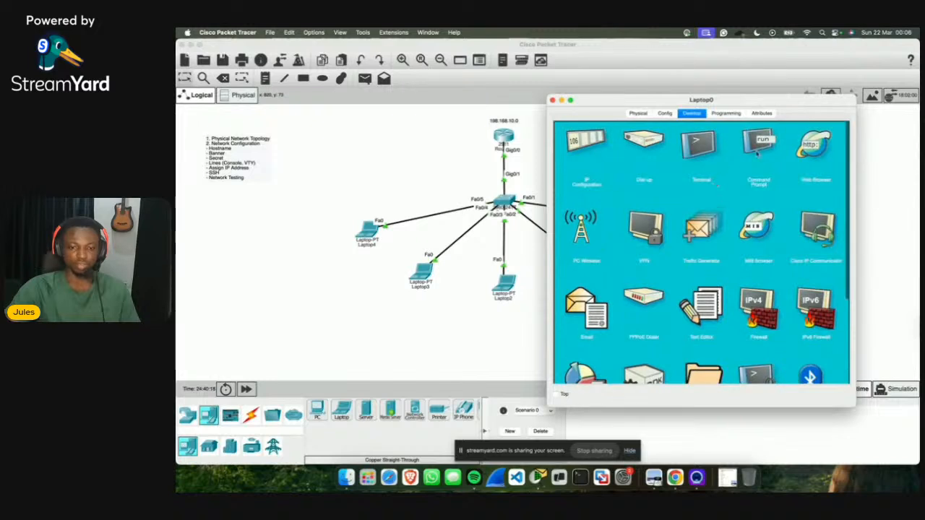
Step: Ping the router at 192.168.10.1 from Laptop0's command prompt
{"action": "left_click", "coordinate": [700, 142]}
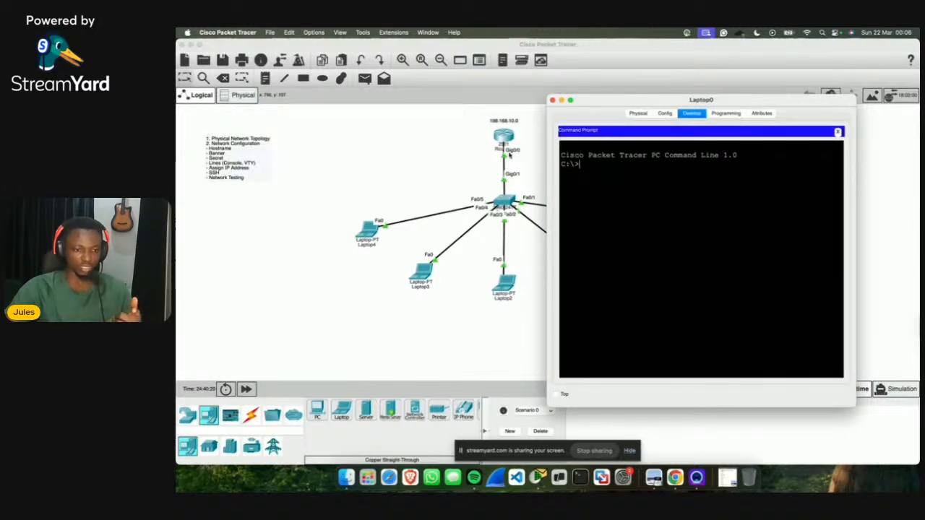
{"action": "type", "text": "ping"}
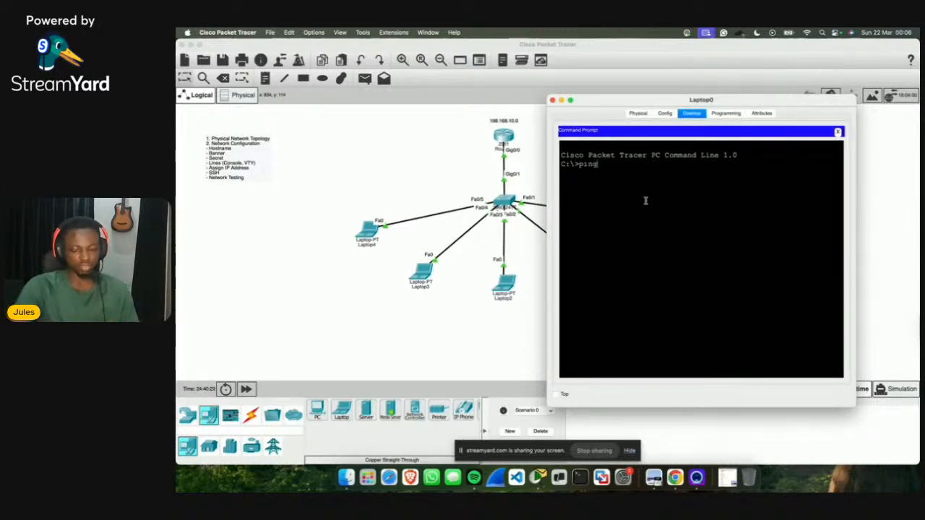
{"action": "type", "text": " 192."}
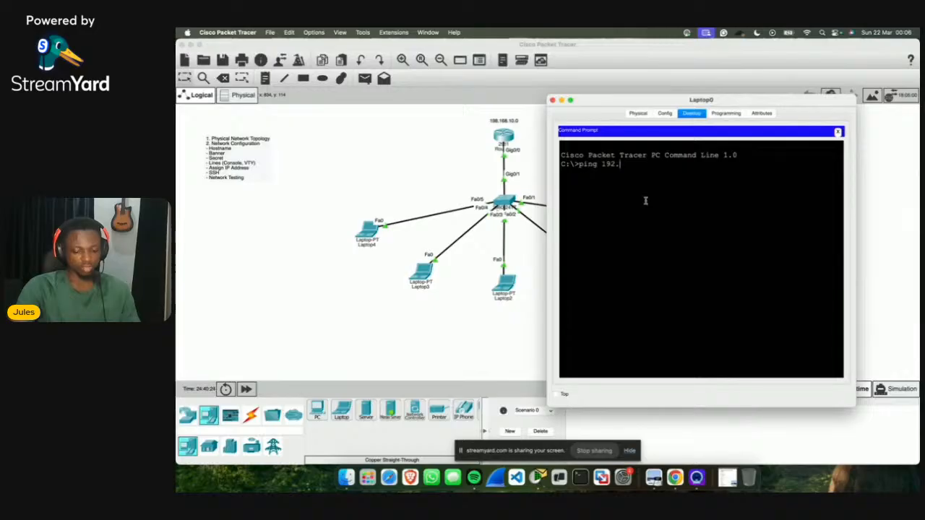
{"action": "type", "text": "168.10.1"}
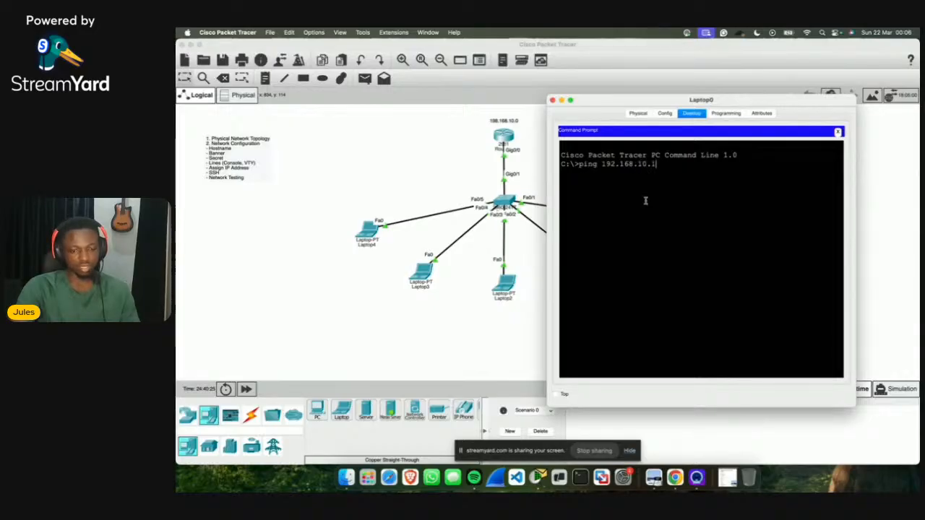
{"action": "key", "text": "Return"}
Step: Highlight the reply times and the sent/received packet statistics showing 0% loss
{"action": "left_click_drag", "start_coordinate": [670, 201], "coordinate": [798, 186]}
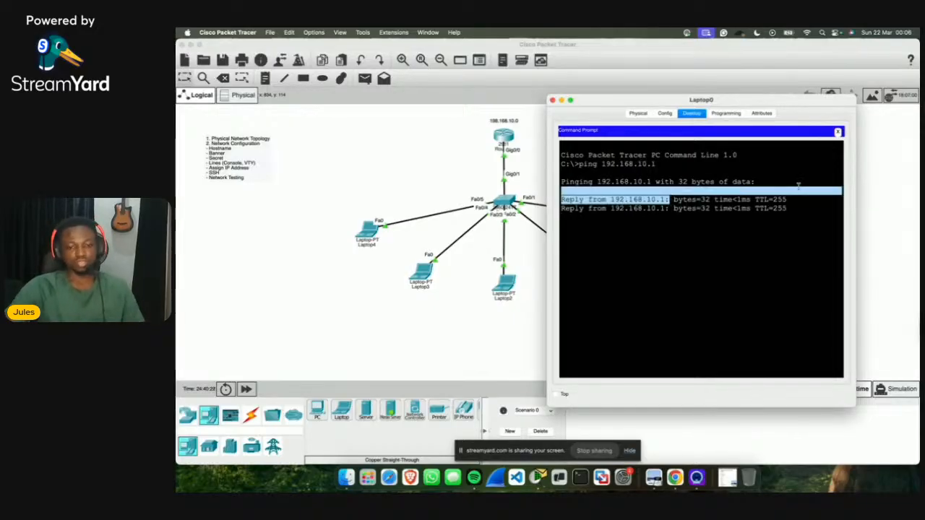
{"action": "left_click_drag", "start_coordinate": [687, 217], "coordinate": [778, 217]}
{"action": "left_click_drag", "start_coordinate": [687, 208], "coordinate": [749, 208]}
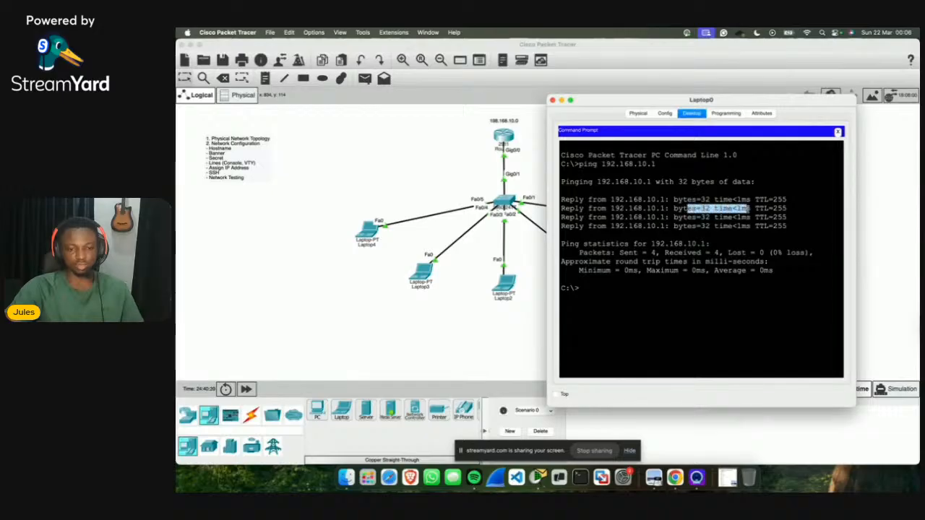
{"action": "left_click", "coordinate": [705, 280]}
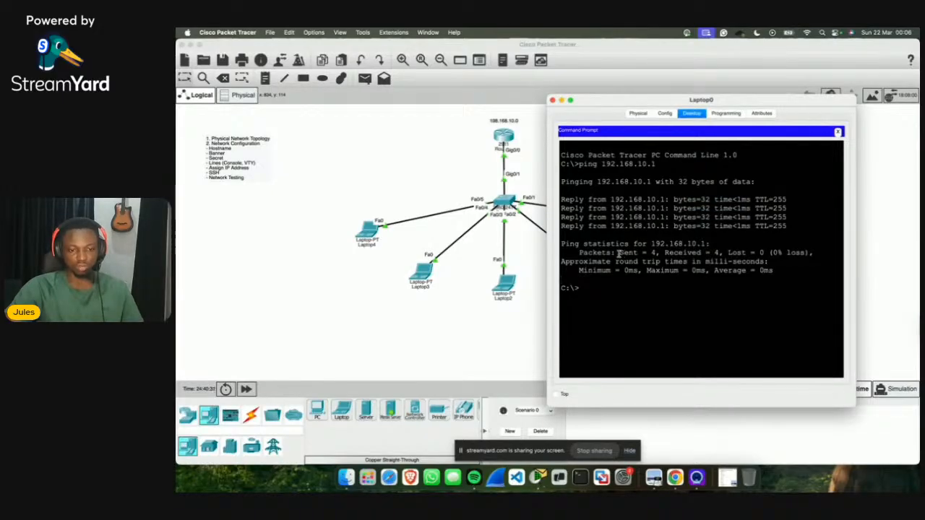
{"action": "left_click_drag", "start_coordinate": [618, 252], "coordinate": [769, 253]}
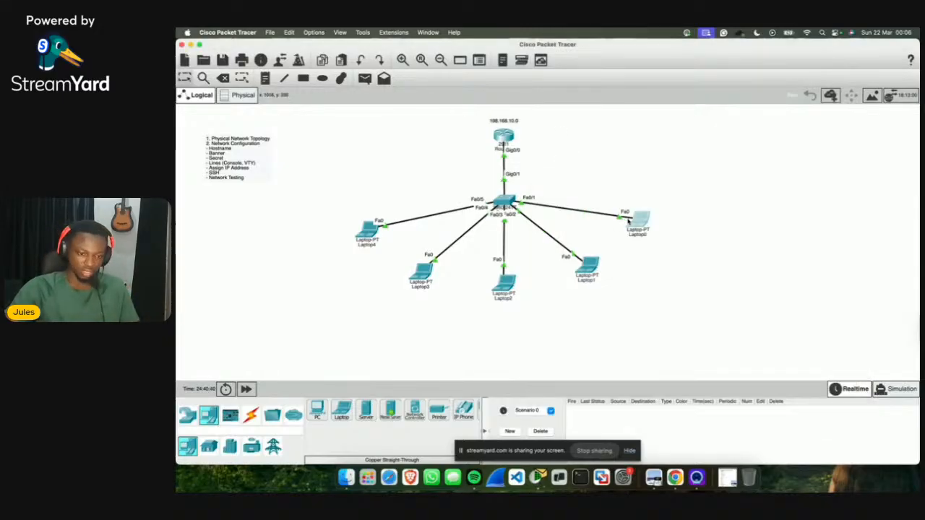
Step: Correct the network note above the router from 198.168.10.0 to 192.168.10.0
{"action": "left_click", "coordinate": [642, 224]}
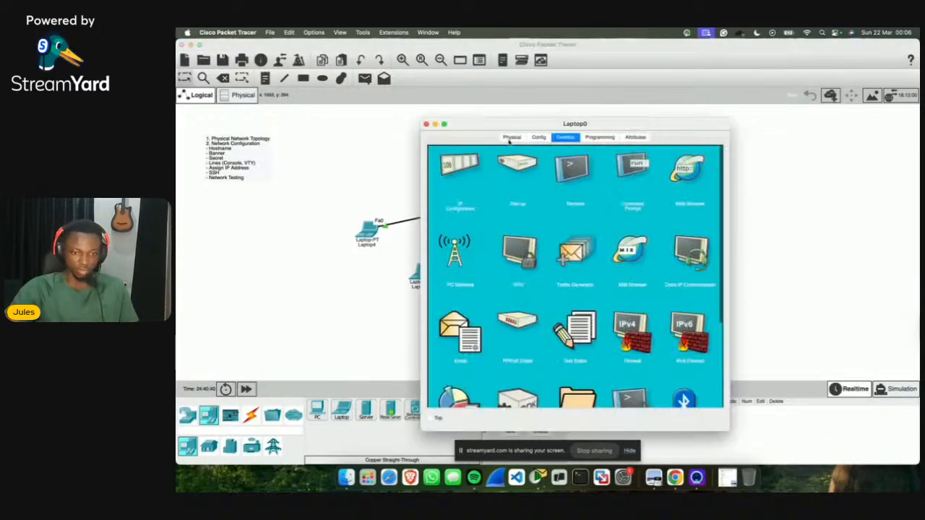
{"action": "left_click", "coordinate": [426, 125]}
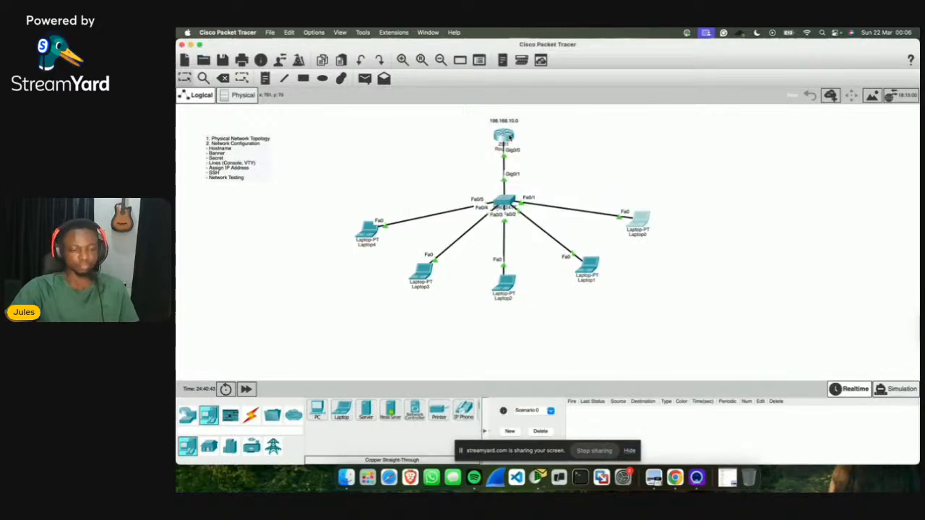
{"action": "double_click", "coordinate": [504, 121]}
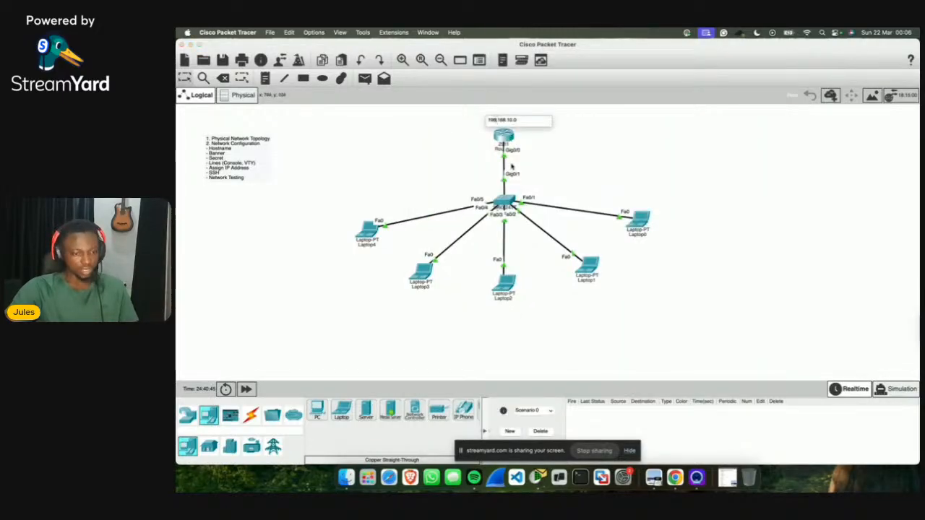
{"action": "key", "text": "BackSpace"}
{"action": "type", "text": "2"}
{"action": "left_click", "coordinate": [574, 195]}
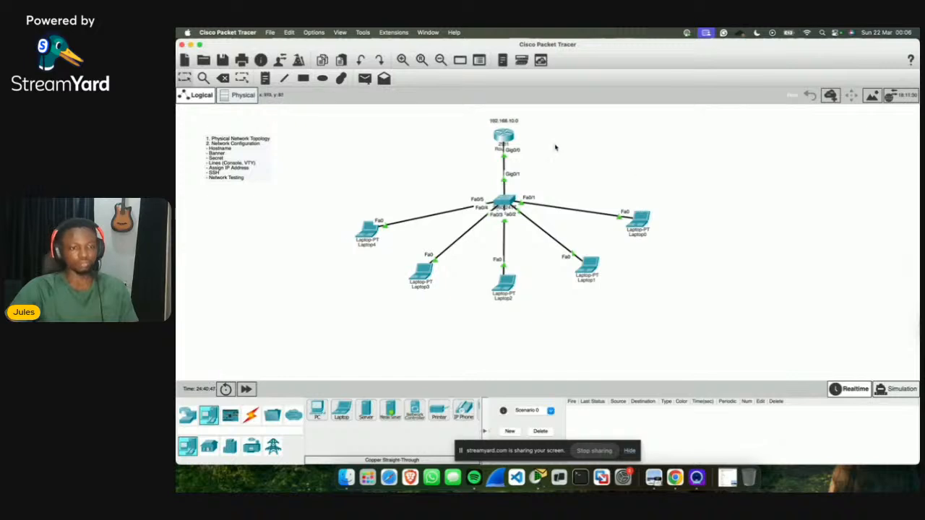
Step: Rename the router's label to JulesNet
{"action": "left_click", "coordinate": [502, 149]}
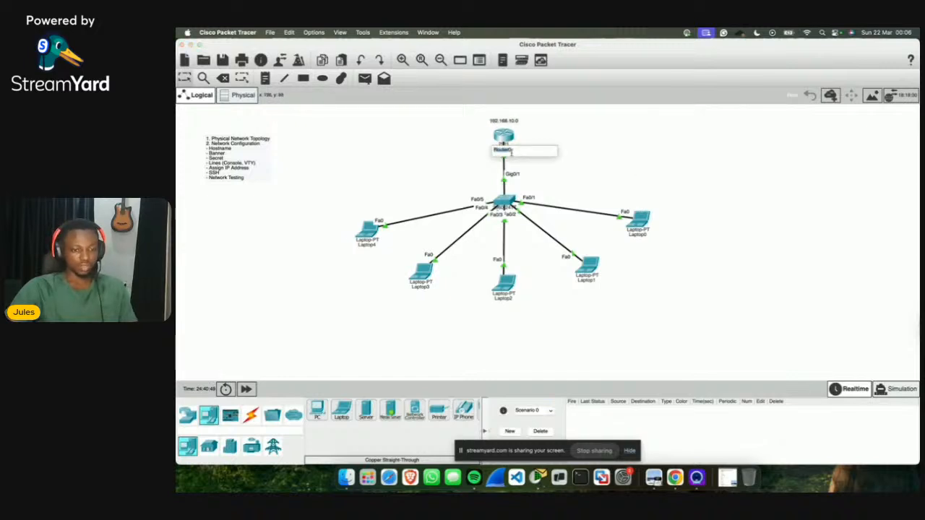
{"action": "type", "text": "Ju"}
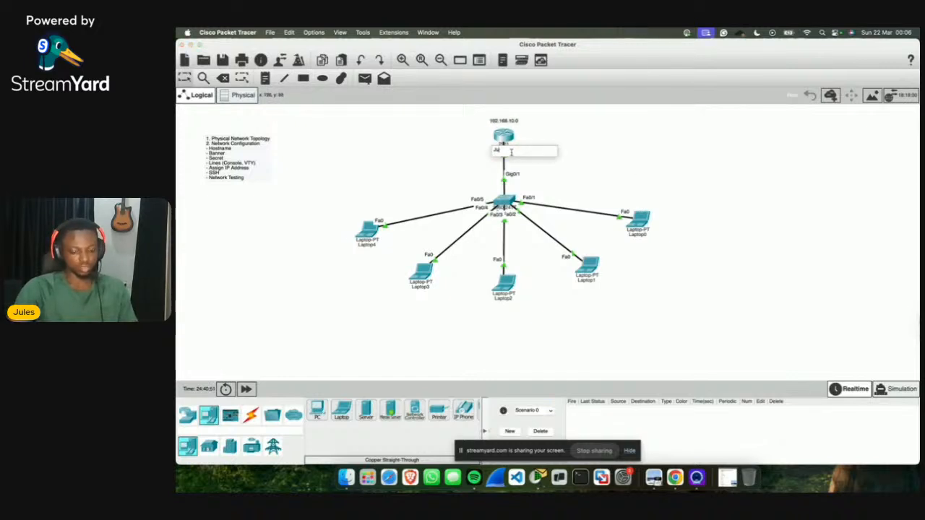
{"action": "type", "text": "lesNet"}
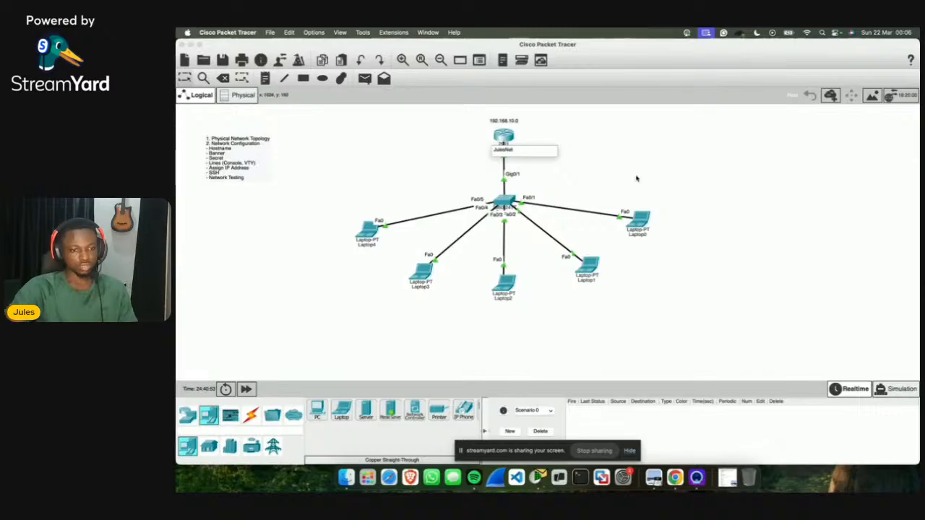
{"action": "key", "text": "Return"}
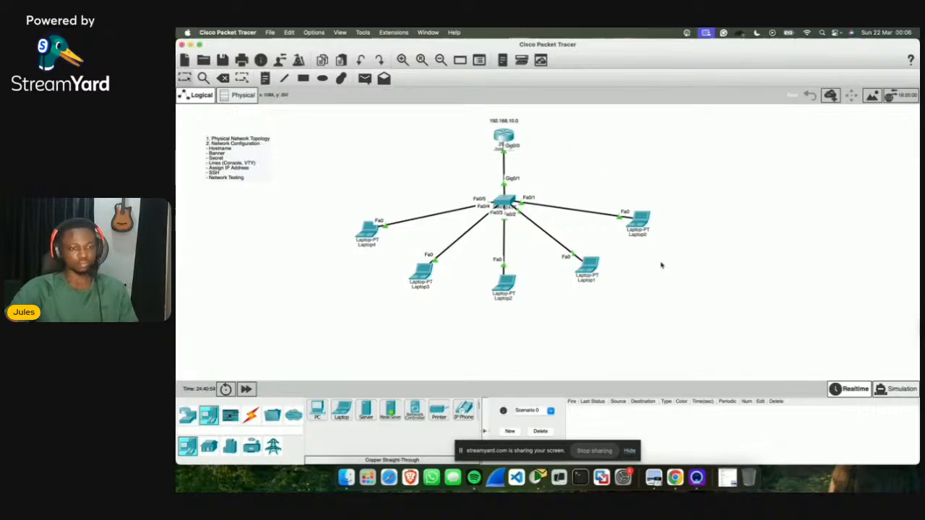
{"action": "left_click", "coordinate": [588, 267]}
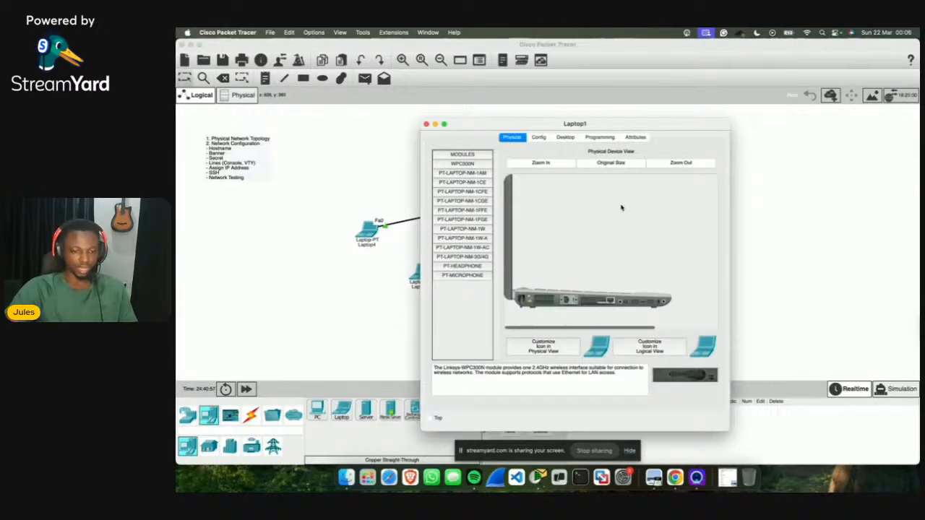
Step: Show Laptop1's desktop applications, check Command Prompt and IP Configuration, and place the window right of the topology
{"action": "left_click", "coordinate": [565, 137]}
{"action": "left_click_drag", "start_coordinate": [565, 123], "coordinate": [689, 93]}
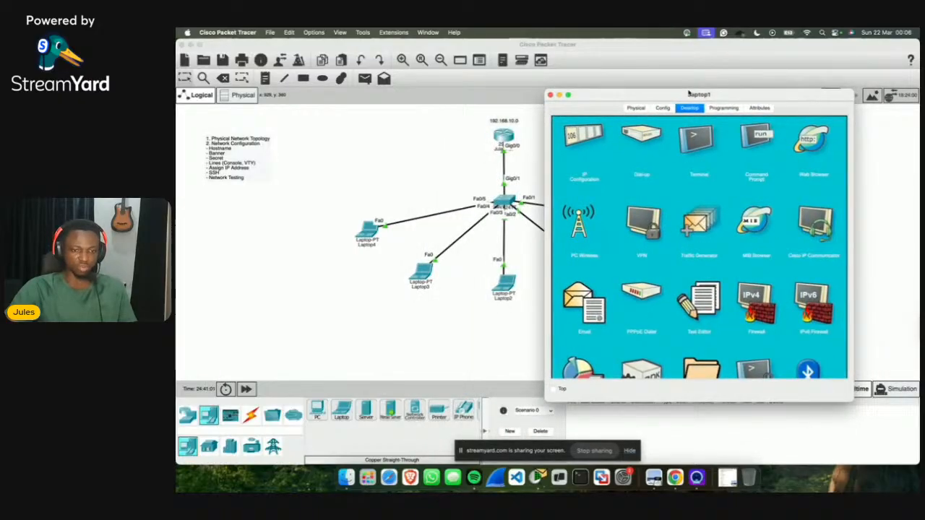
{"action": "left_click", "coordinate": [755, 142]}
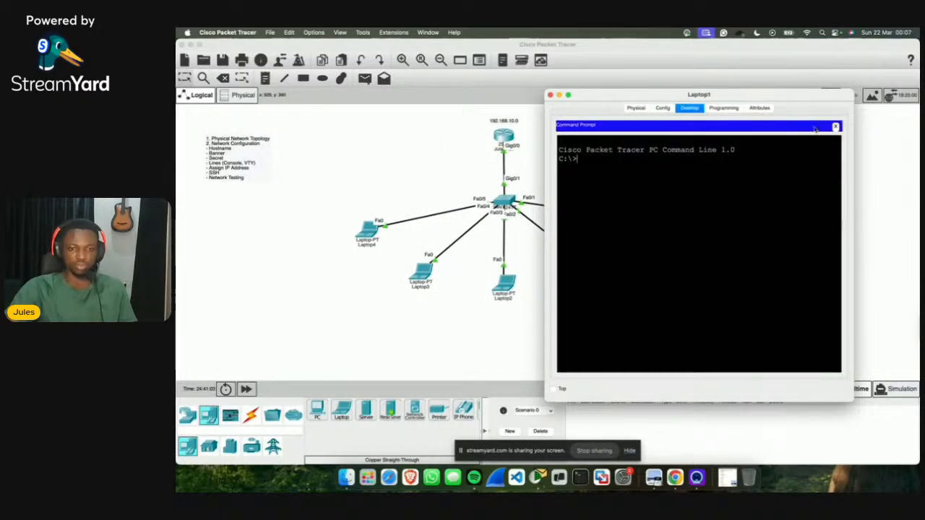
{"action": "left_click", "coordinate": [837, 126]}
{"action": "left_click", "coordinate": [591, 141]}
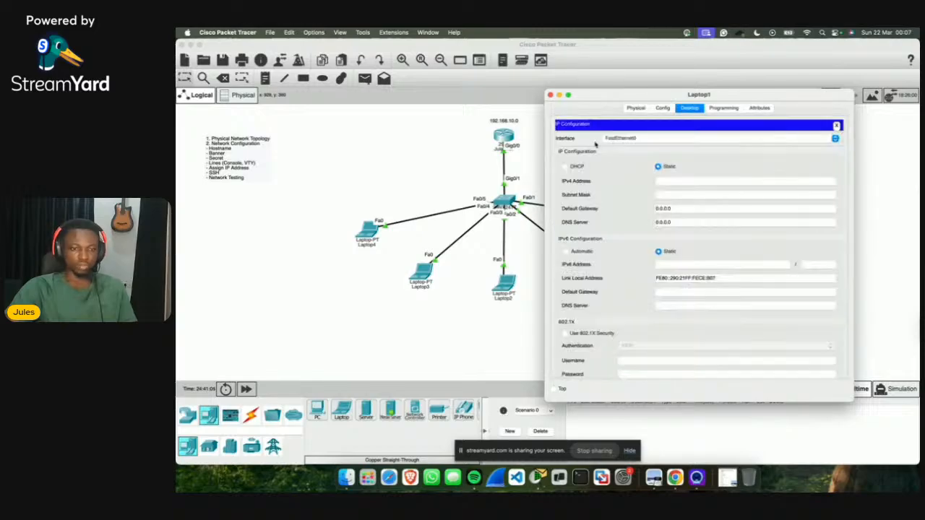
{"action": "left_click", "coordinate": [837, 126]}
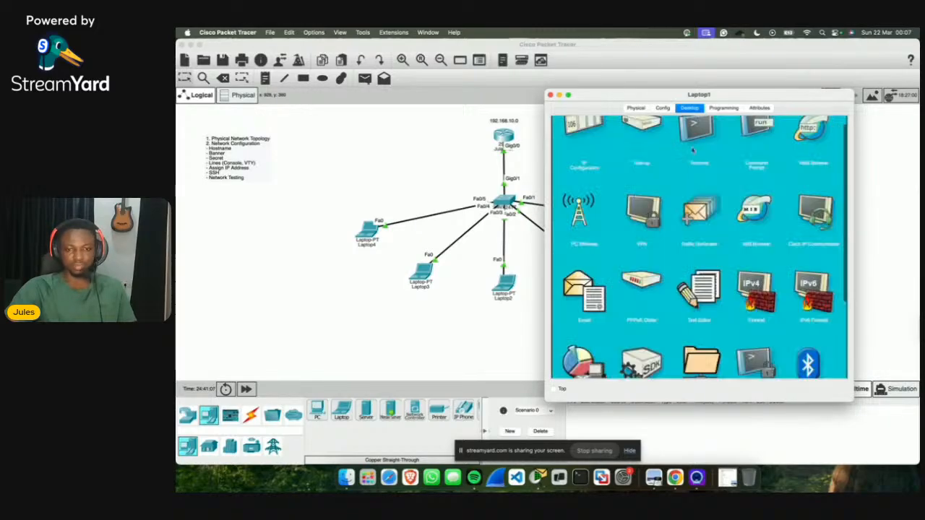
{"action": "scroll", "coordinate": [723, 154], "scroll_direction": "up", "scroll_amount": 1}
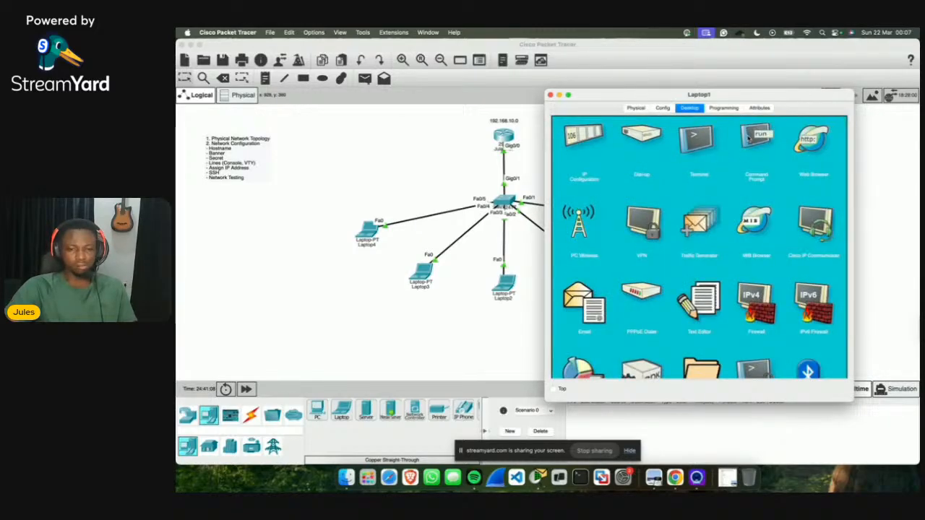
{"action": "left_click_drag", "start_coordinate": [594, 101], "coordinate": [663, 96]}
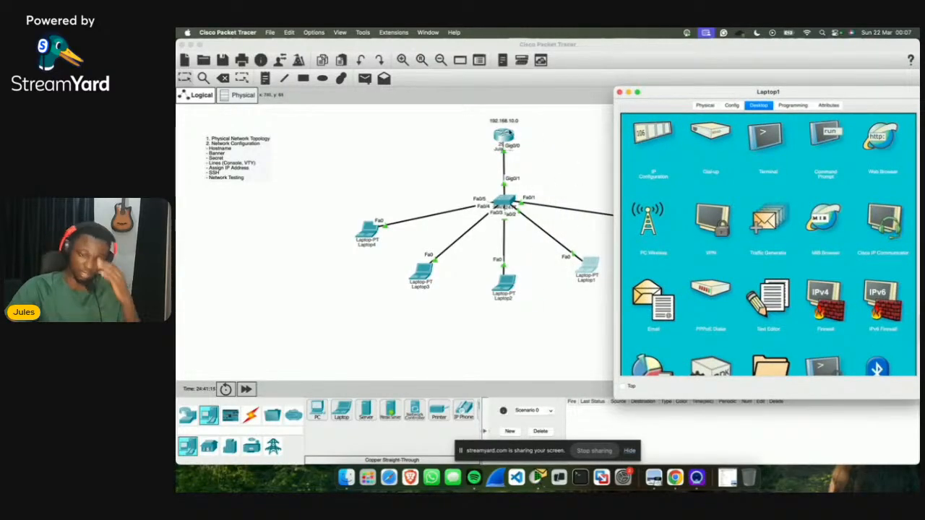
Step: Run ping 192.168.10.1 from Laptop1's command prompt
{"action": "left_click", "coordinate": [824, 128]}
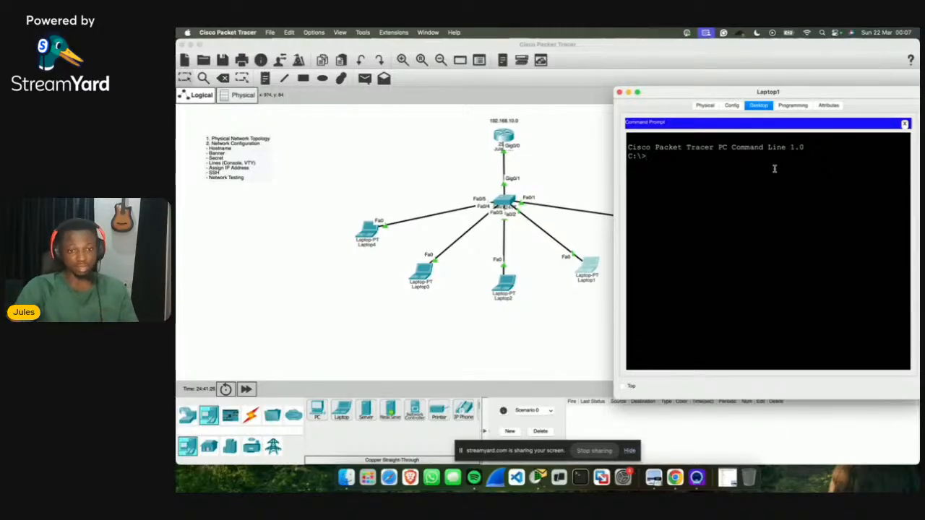
{"action": "type", "text": "g"}
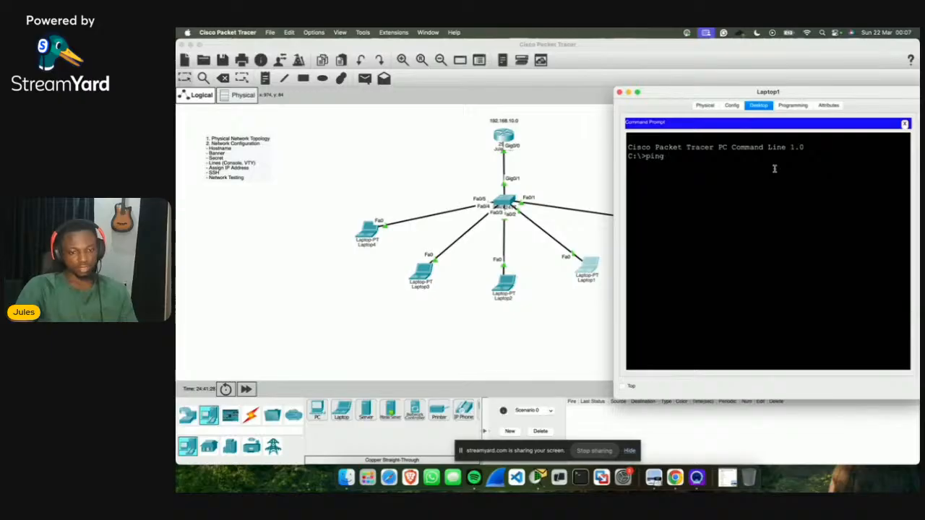
{"action": "type", "text": " 192.168.10.1"}
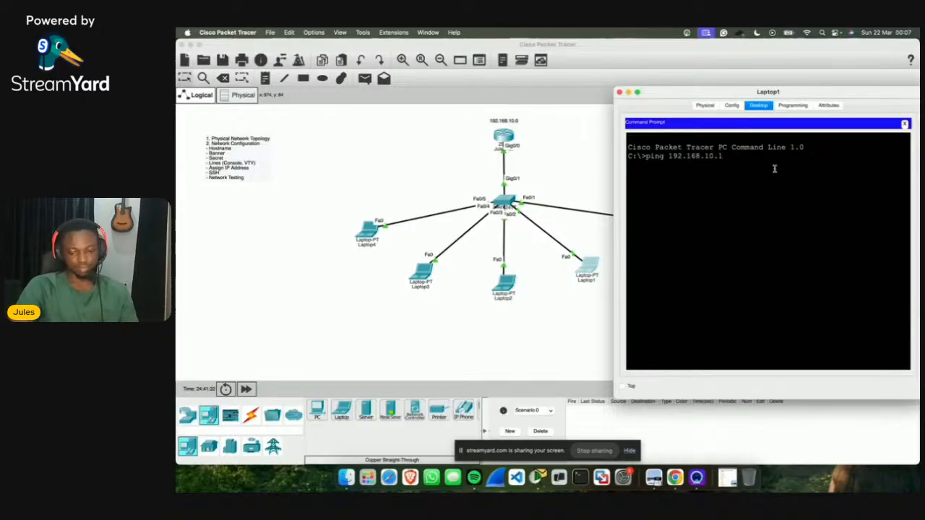
{"action": "key", "text": "Return"}
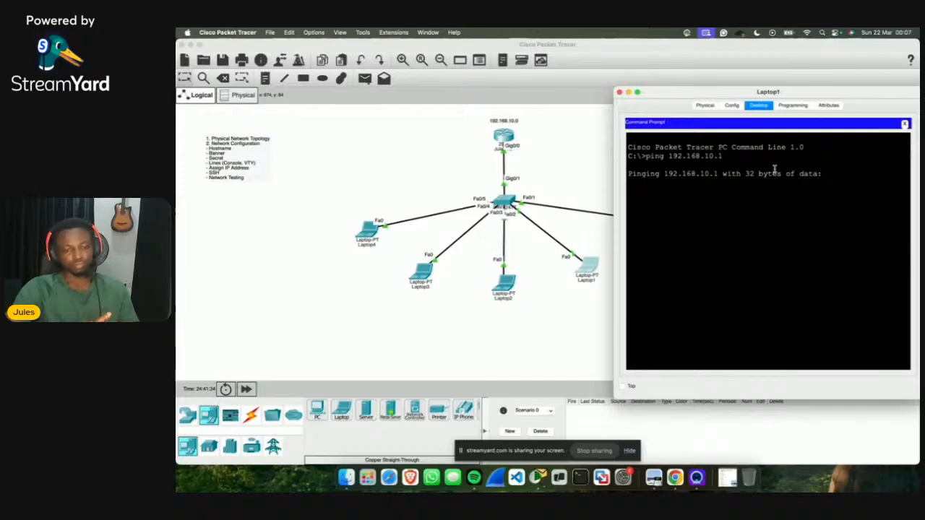
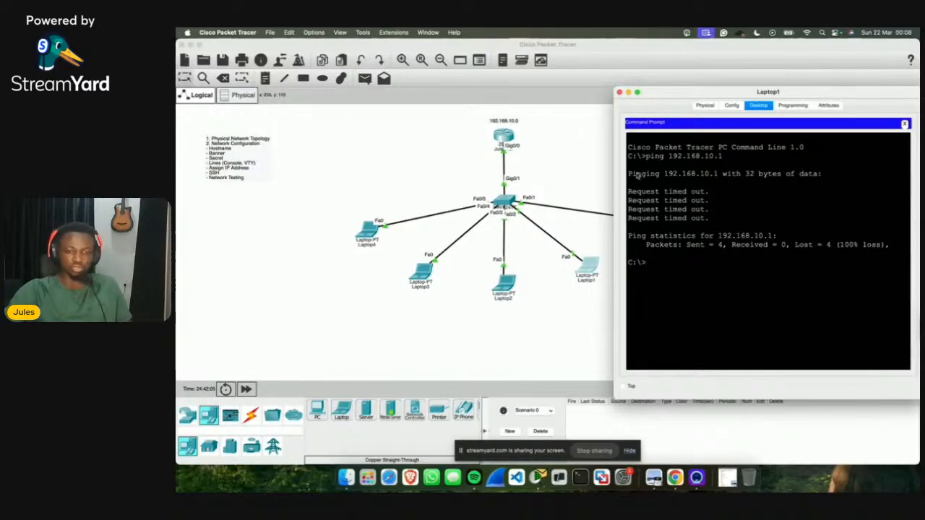
Step: Review Laptop1's ping statistics (packets sent, Lost = 4, 100% loss), then close its command prompt
{"action": "left_click_drag", "start_coordinate": [681, 244], "coordinate": [788, 245]}
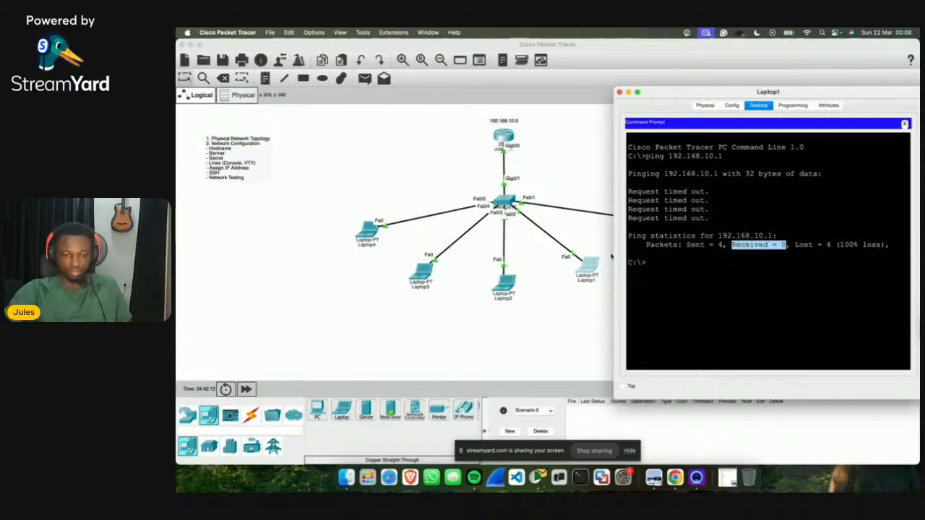
{"action": "left_click", "coordinate": [795, 246]}
{"action": "left_click_drag", "start_coordinate": [795, 246], "coordinate": [880, 243]}
{"action": "left_click", "coordinate": [816, 258]}
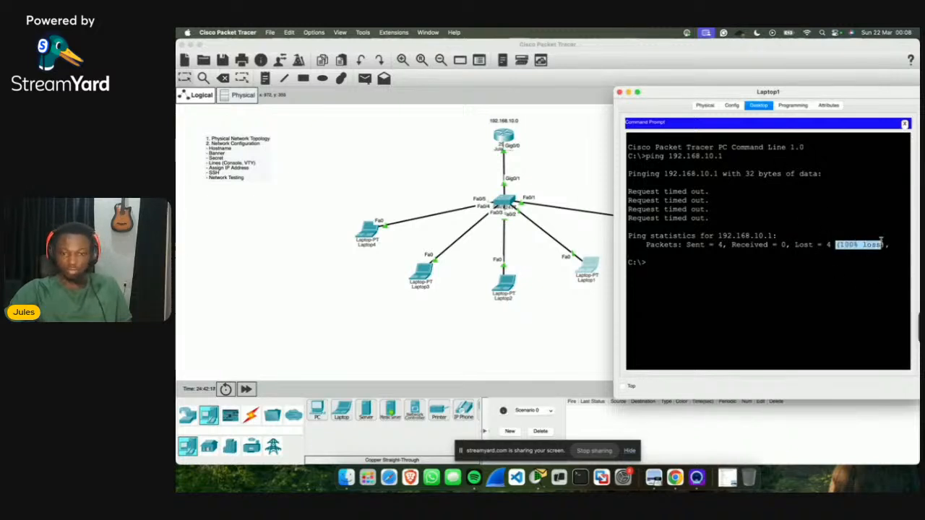
{"action": "left_click", "coordinate": [906, 125]}
Step: Give Laptop1 IPv4 192.168.10.3, default mask 255.255.255.0 and a 192.168.10.0 gateway
{"action": "left_click", "coordinate": [654, 133]}
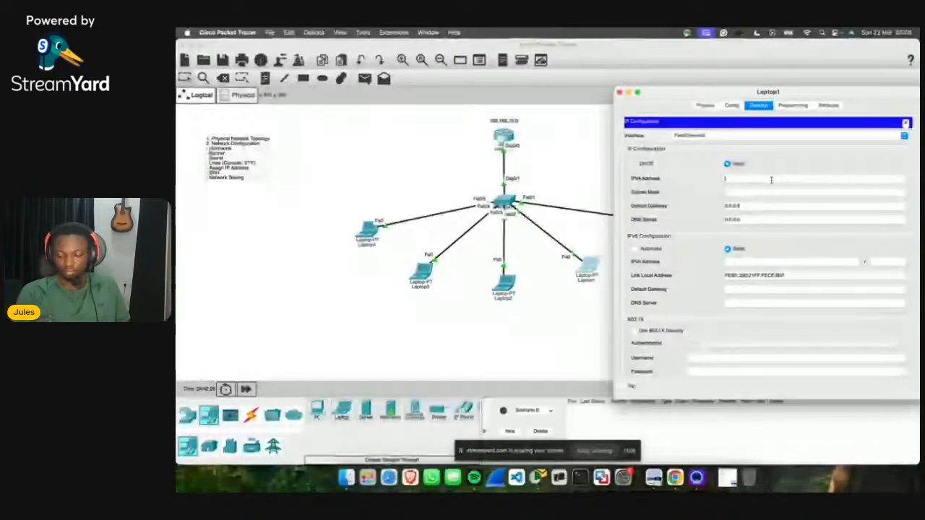
{"action": "left_click", "coordinate": [771, 180]}
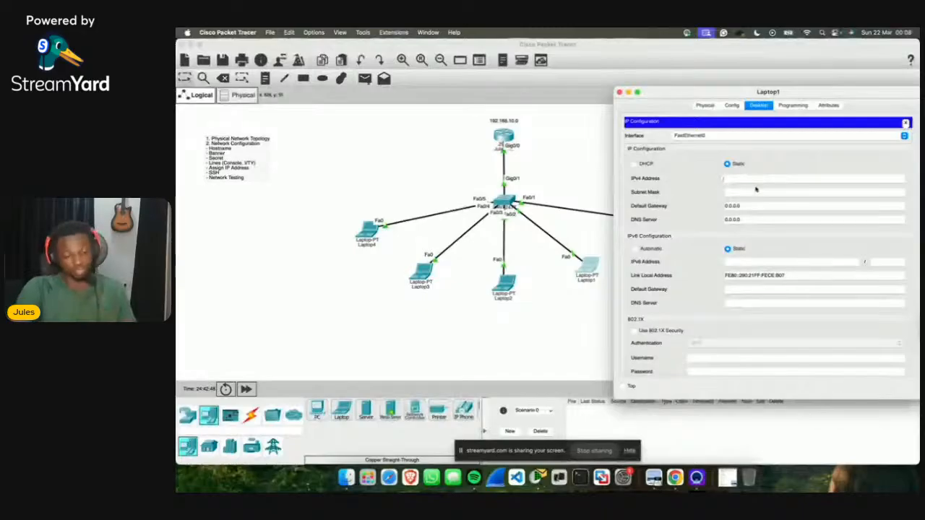
{"action": "type", "text": "192.16"}
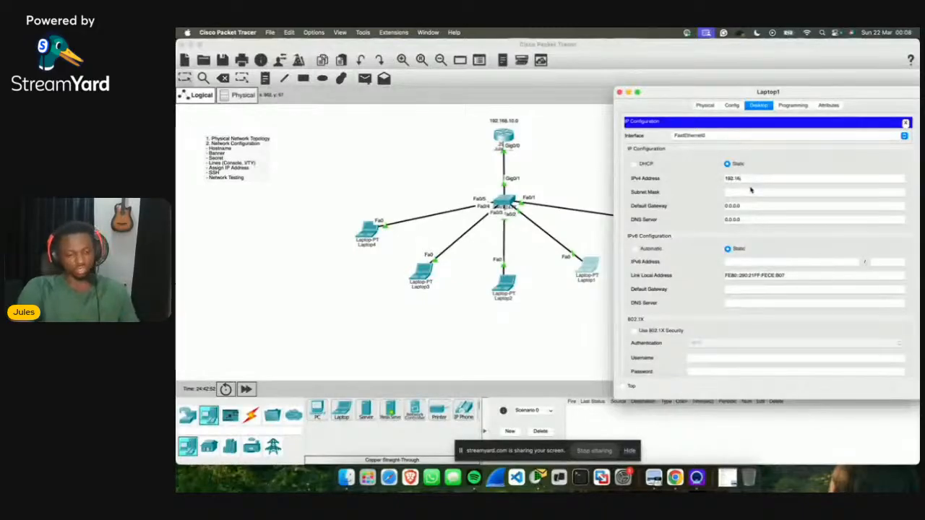
{"action": "type", "text": "8.10."}
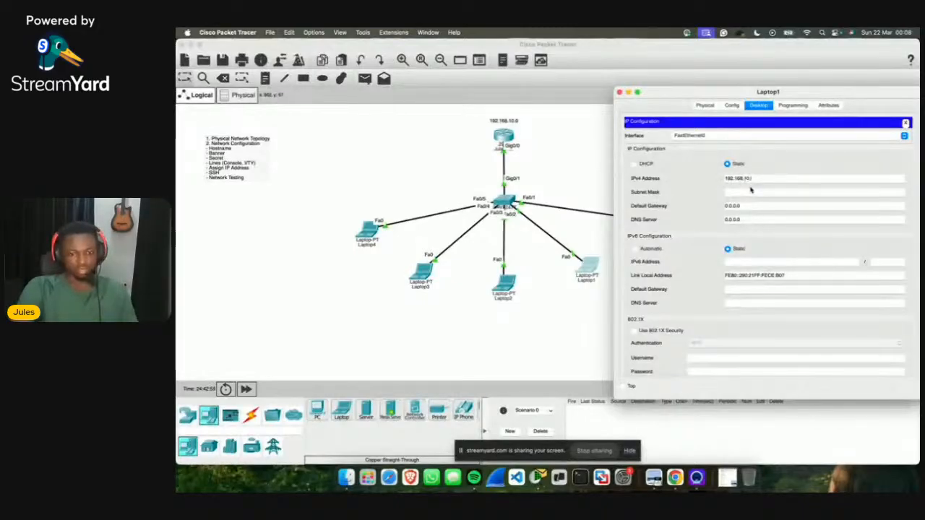
{"action": "type", "text": "3"}
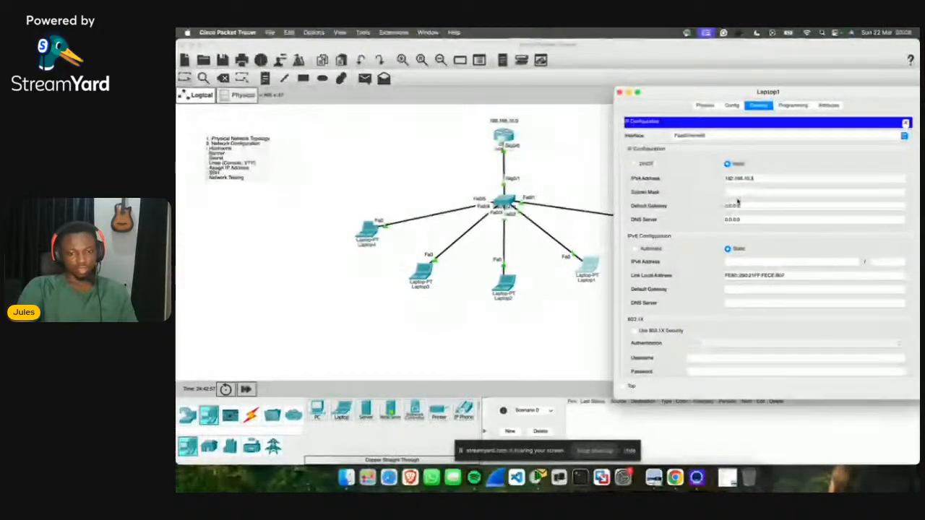
{"action": "key", "text": "Tab"}
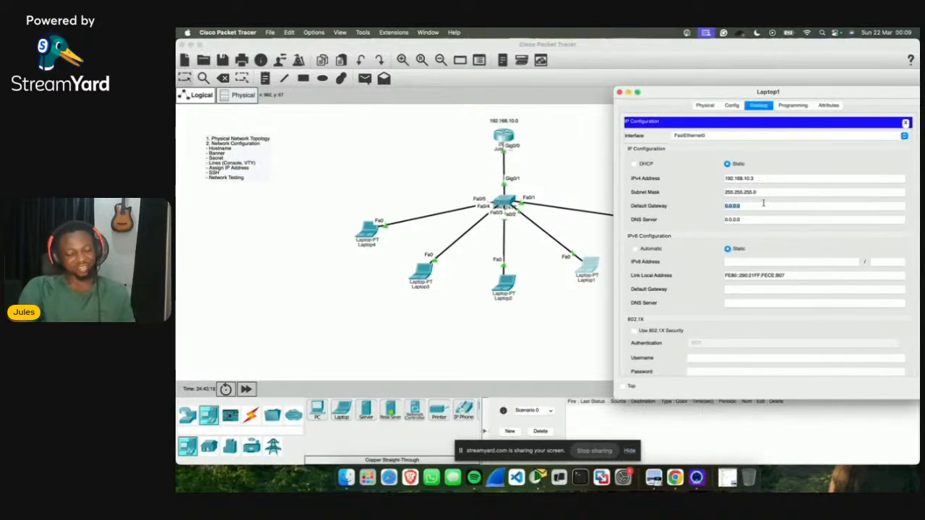
{"action": "type", "text": "192.16"}
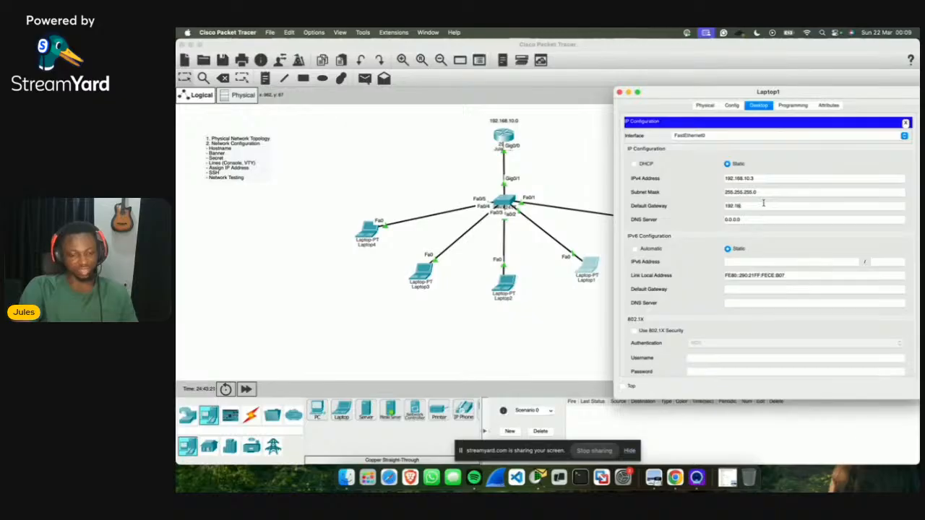
{"action": "type", "text": "8.10.0"}
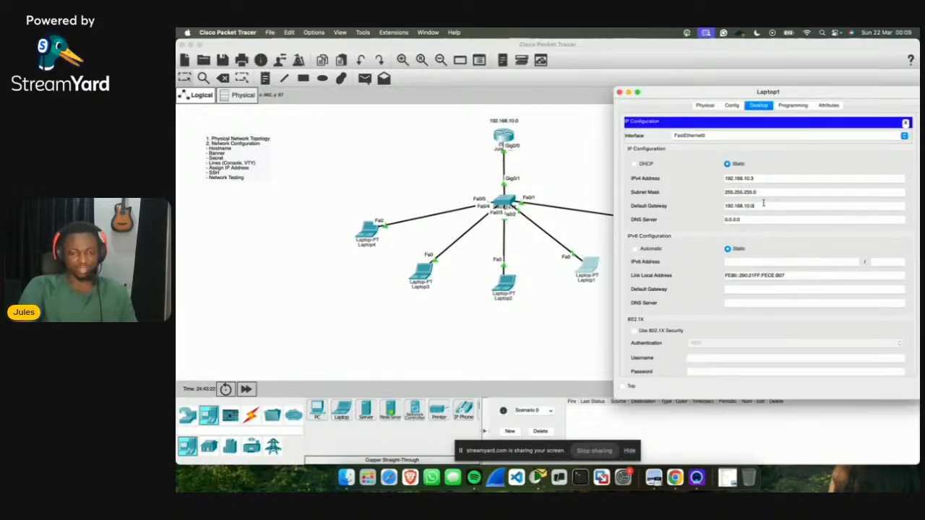
{"action": "left_click", "coordinate": [906, 123]}
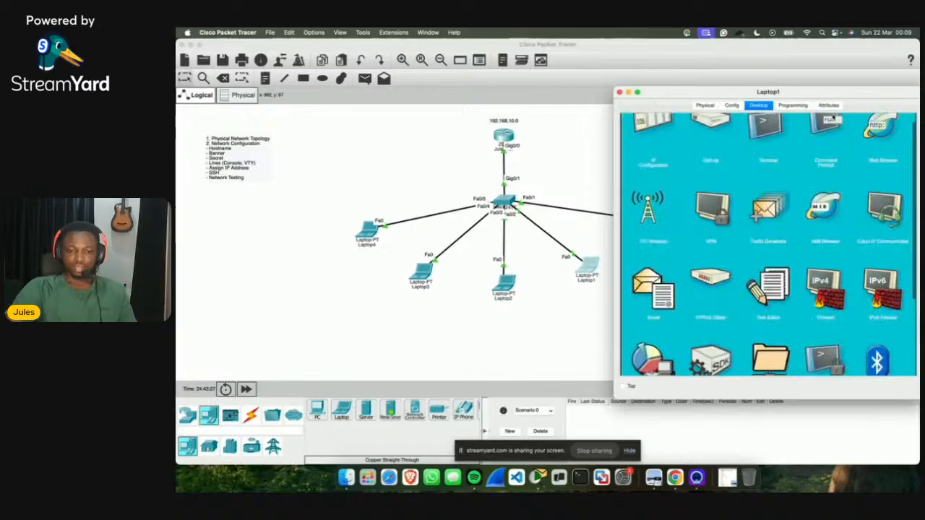
Step: Rerun ping 192.168.10.1 on Laptop1 and confirm four replies with 0% loss
{"action": "left_click", "coordinate": [802, 144]}
{"action": "key", "text": "Up"}
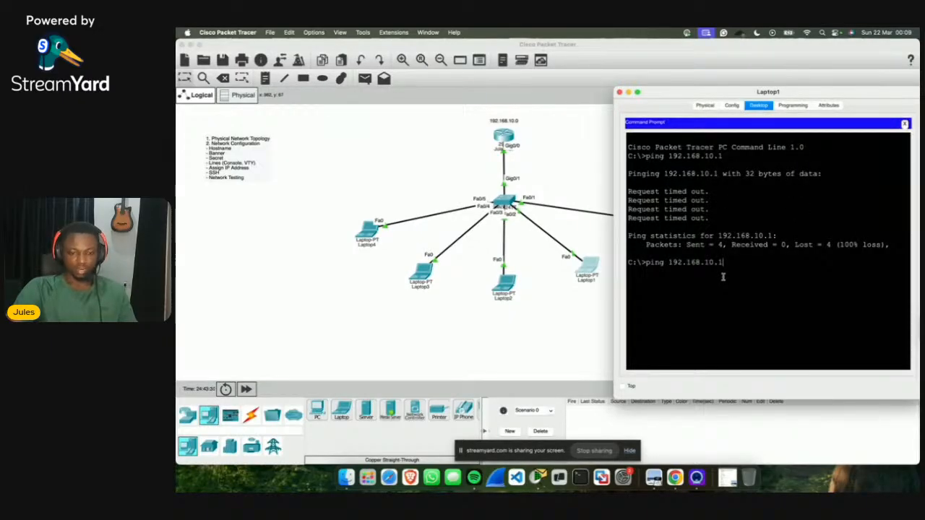
{"action": "key", "text": "Return"}
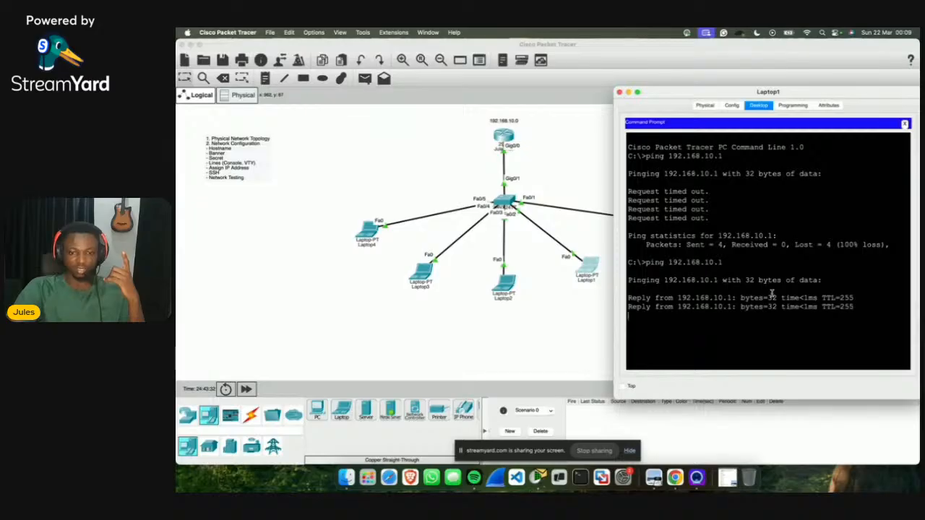
{"action": "left_click_drag", "start_coordinate": [742, 298], "coordinate": [838, 295]}
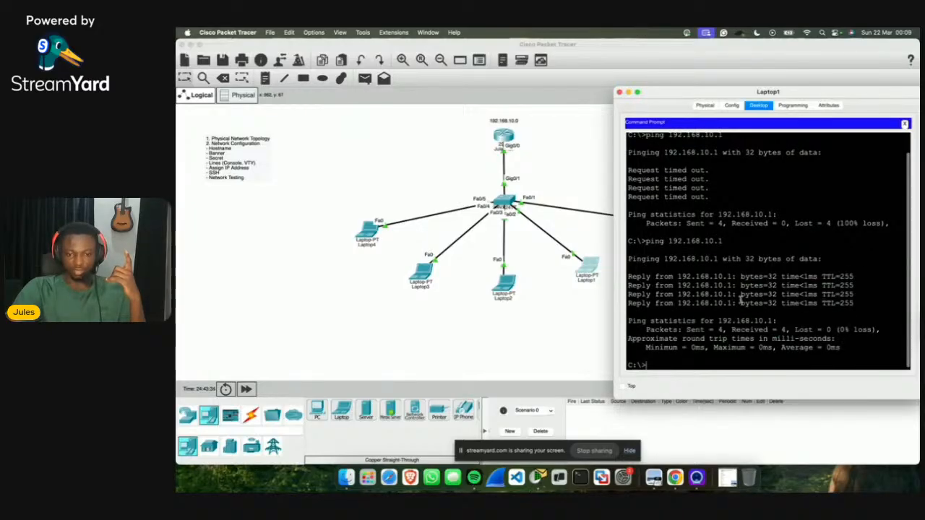
{"action": "left_click_drag", "start_coordinate": [741, 303], "coordinate": [853, 303]}
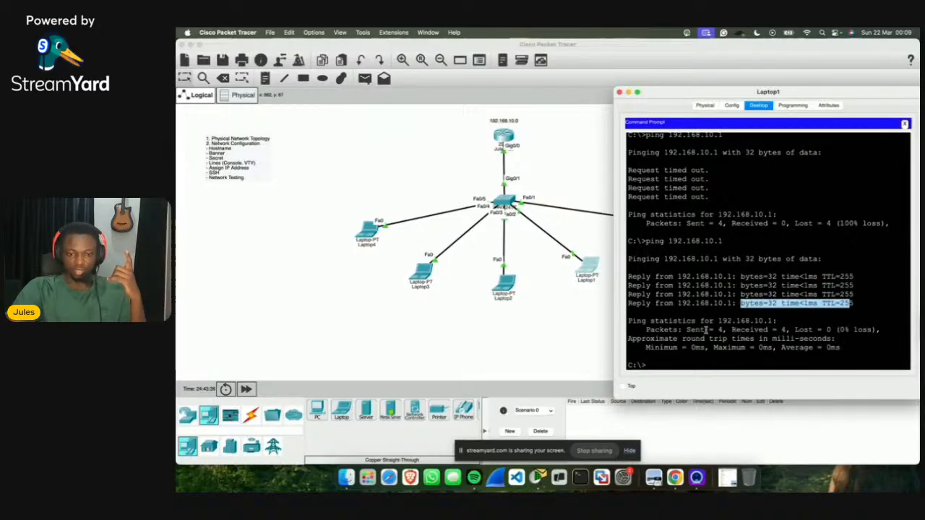
{"action": "left_click_drag", "start_coordinate": [687, 329], "coordinate": [839, 328]}
{"action": "left_click", "coordinate": [905, 125]}
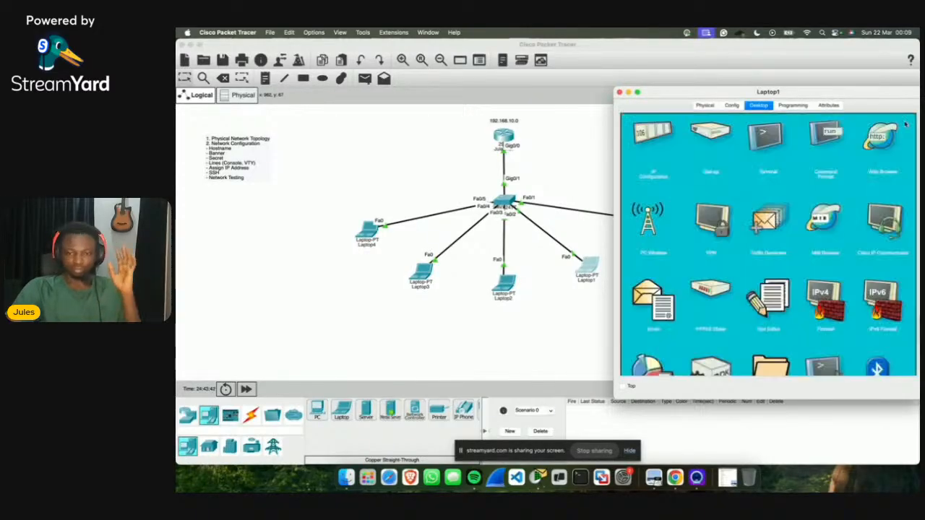
Step: Close Laptop1 and bring up Laptop2's desktop applications beside the topology
{"action": "left_click", "coordinate": [620, 94]}
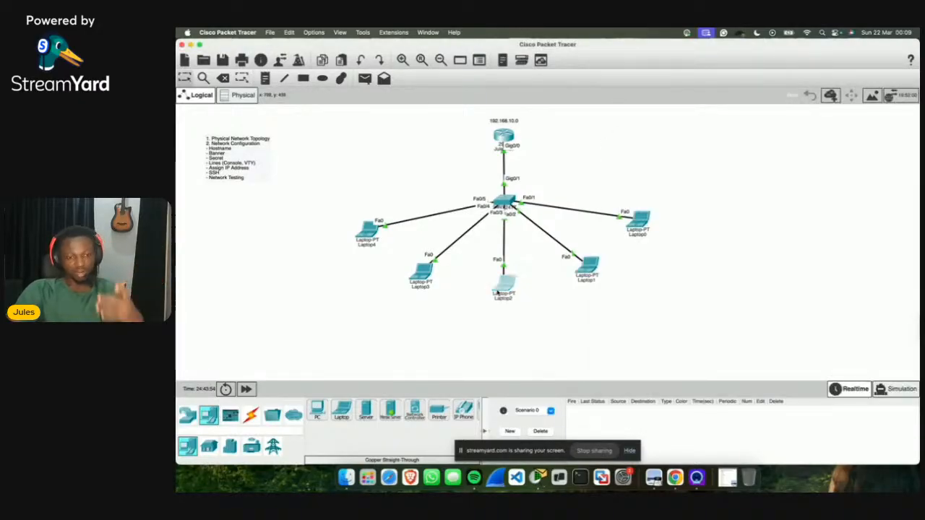
{"action": "left_click", "coordinate": [504, 283]}
{"action": "left_click", "coordinate": [599, 138]}
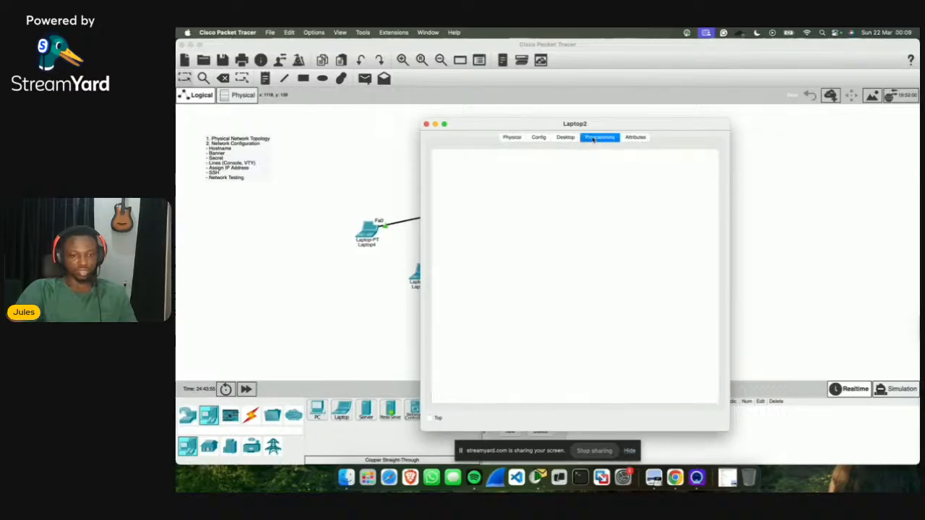
{"action": "left_click", "coordinate": [565, 138]}
{"action": "left_click_drag", "start_coordinate": [547, 124], "coordinate": [735, 107]}
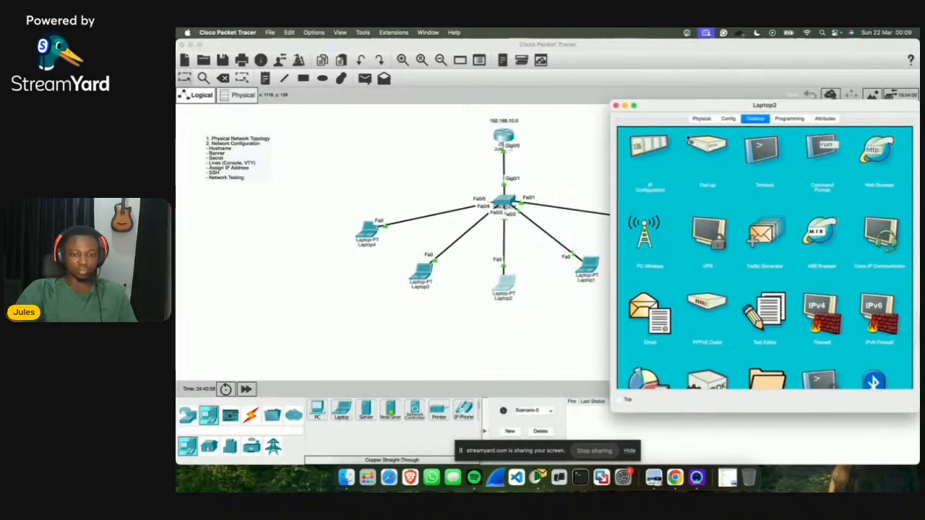
Step: Enter Laptop2's IPv4 192.168.10.4, mask 255.255.255.0 and gateway 192.168.10.1, then check them
{"action": "left_click", "coordinate": [633, 146]}
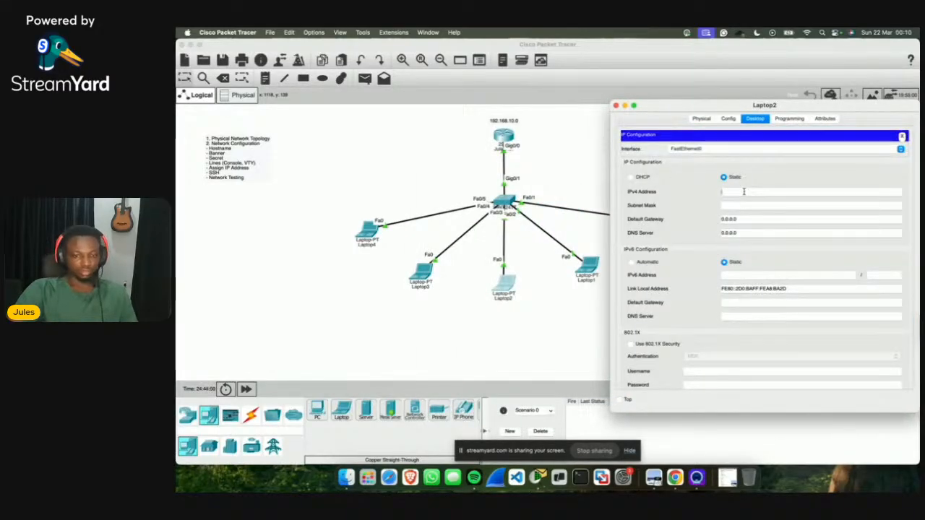
{"action": "type", "text": "192.168.10."}
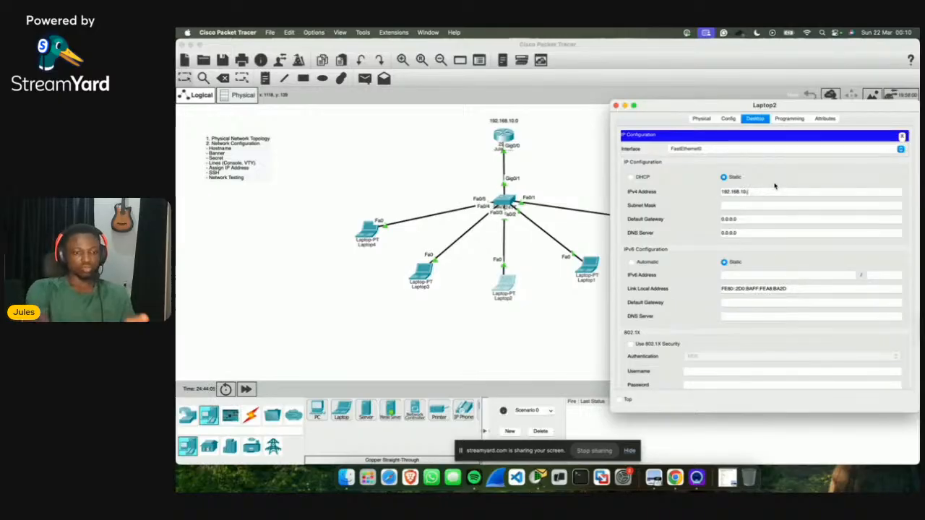
{"action": "type", "text": "4"}
{"action": "left_click", "coordinate": [781, 205]}
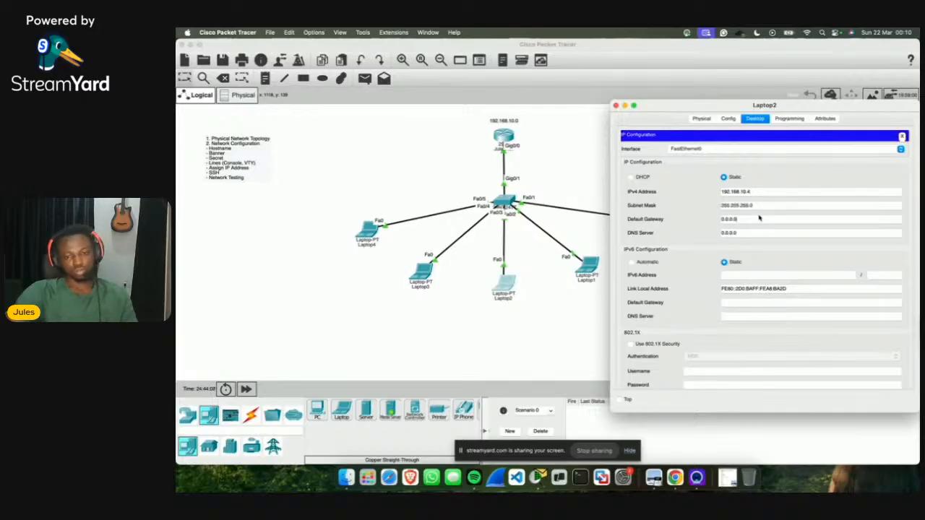
{"action": "left_click", "coordinate": [758, 221]}
{"action": "type", "text": "192."}
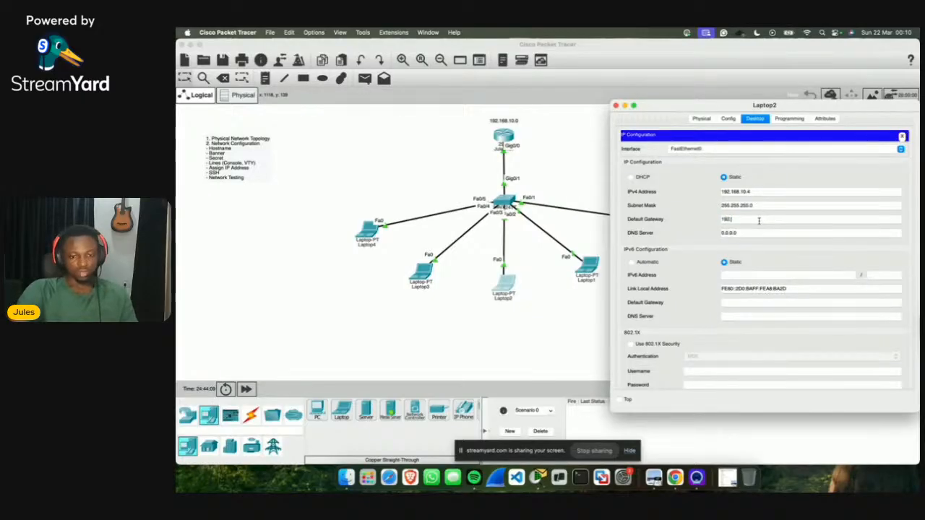
{"action": "type", "text": "1"}
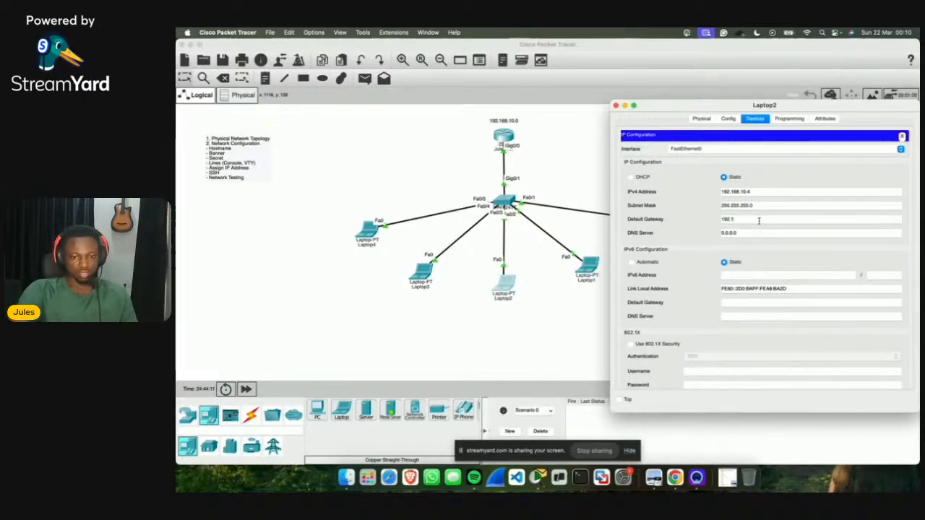
{"action": "type", "text": "68.10.1"}
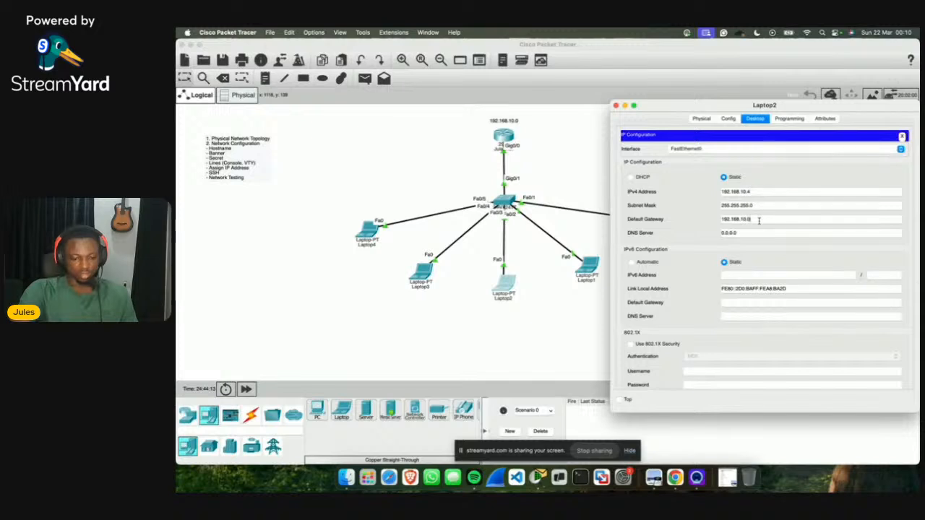
{"action": "double_click", "coordinate": [760, 192]}
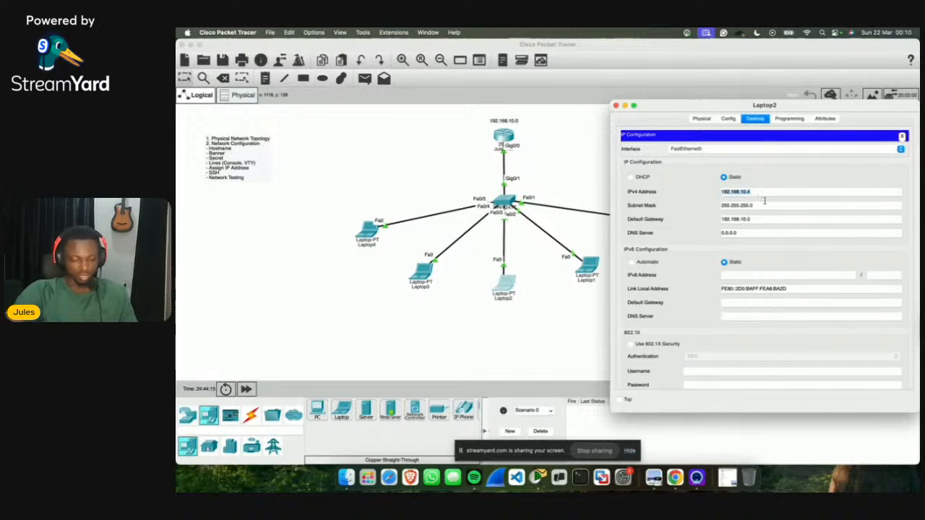
{"action": "double_click", "coordinate": [765, 217]}
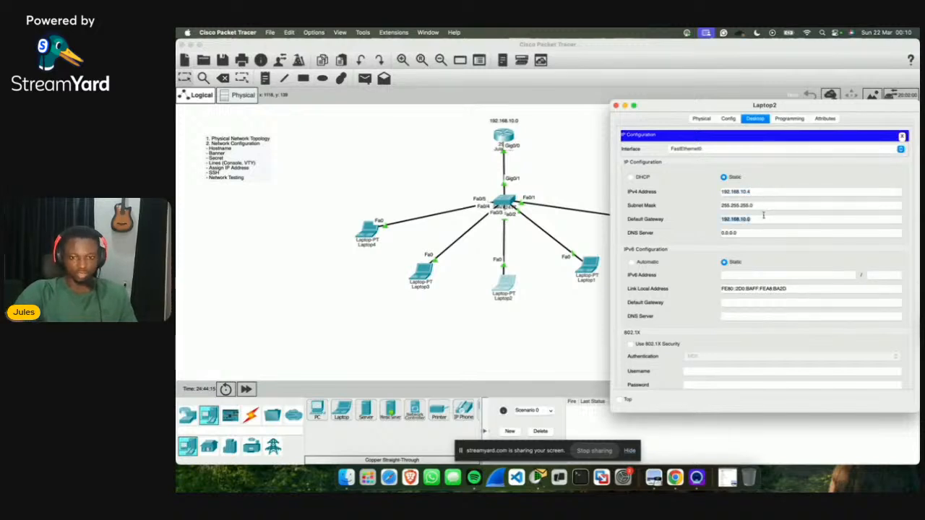
{"action": "left_click", "coordinate": [759, 252]}
{"action": "left_click", "coordinate": [900, 137]}
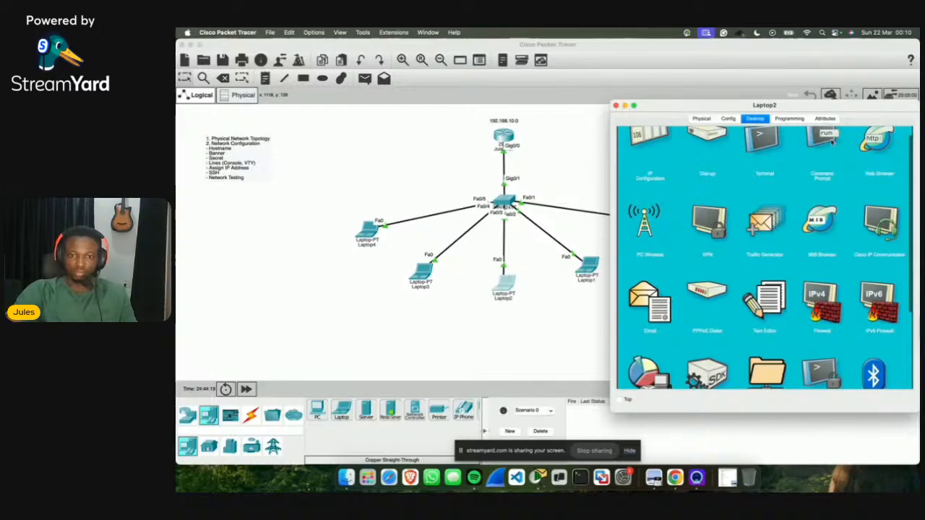
Step: Run ping 192.168.10.2 from Laptop2's command prompt and review the four replies
{"action": "left_click", "coordinate": [833, 142]}
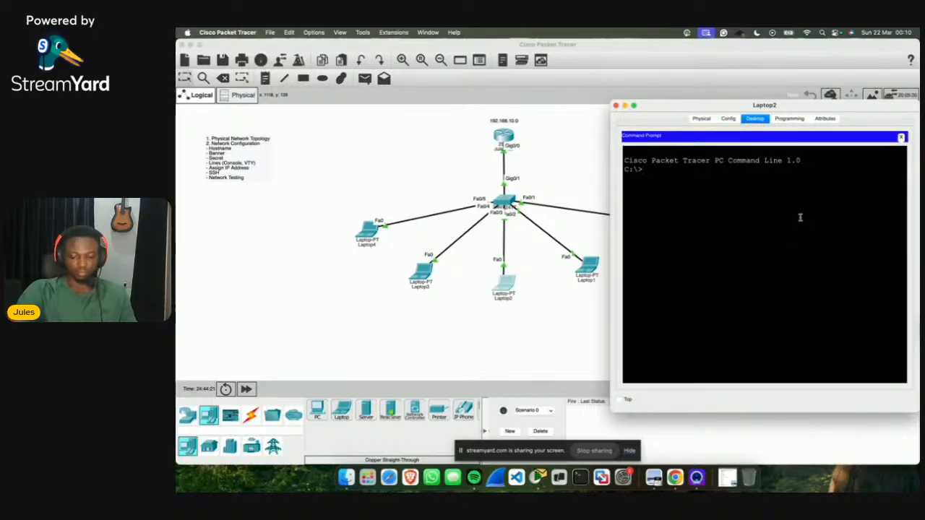
{"action": "type", "text": "ping 19"}
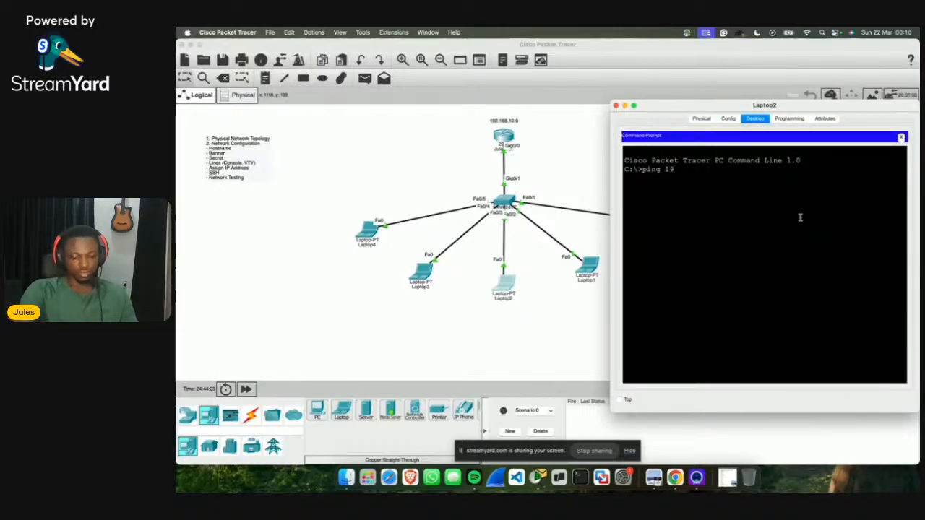
{"action": "type", "text": "2.168.10."}
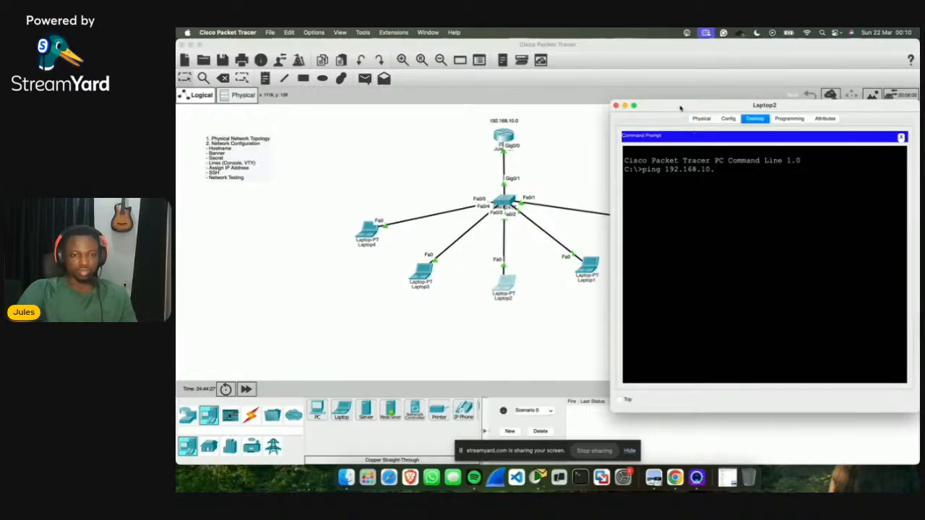
{"action": "left_click_drag", "start_coordinate": [681, 108], "coordinate": [711, 105]}
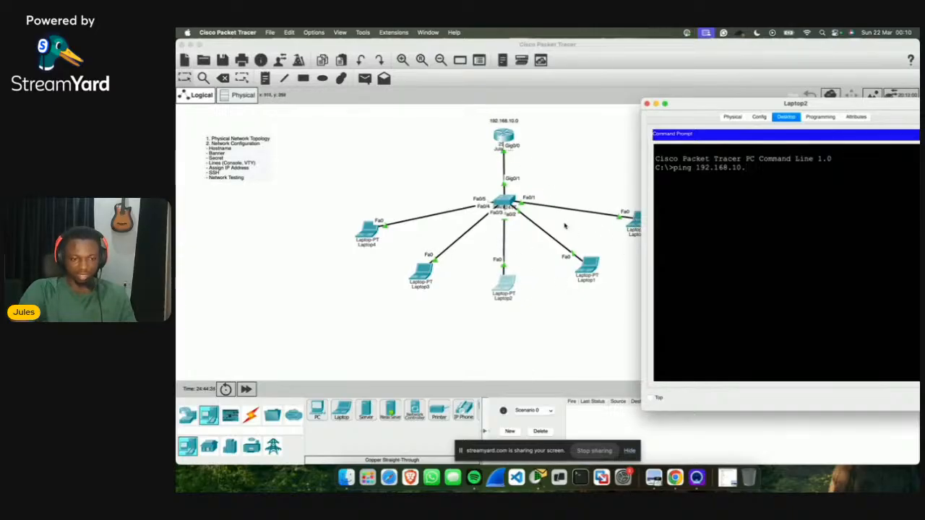
{"action": "left_click", "coordinate": [739, 118]}
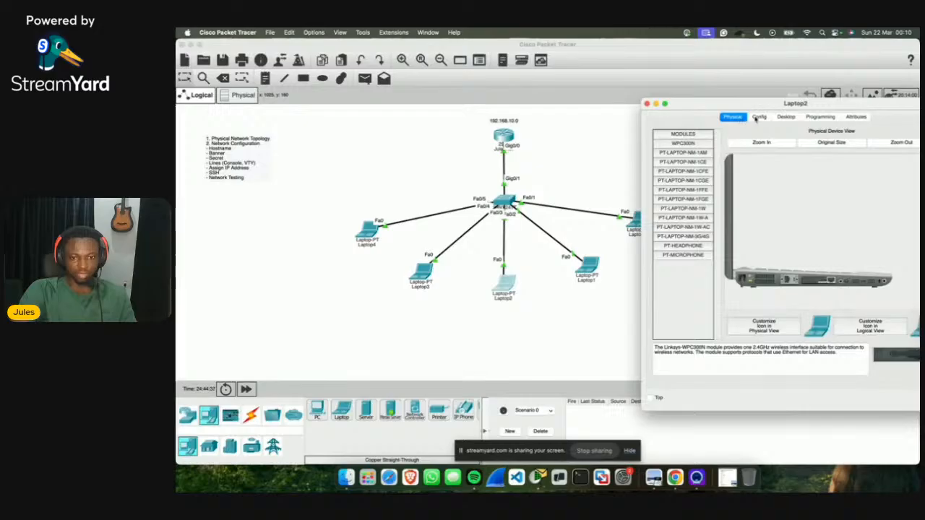
{"action": "left_click", "coordinate": [785, 118]}
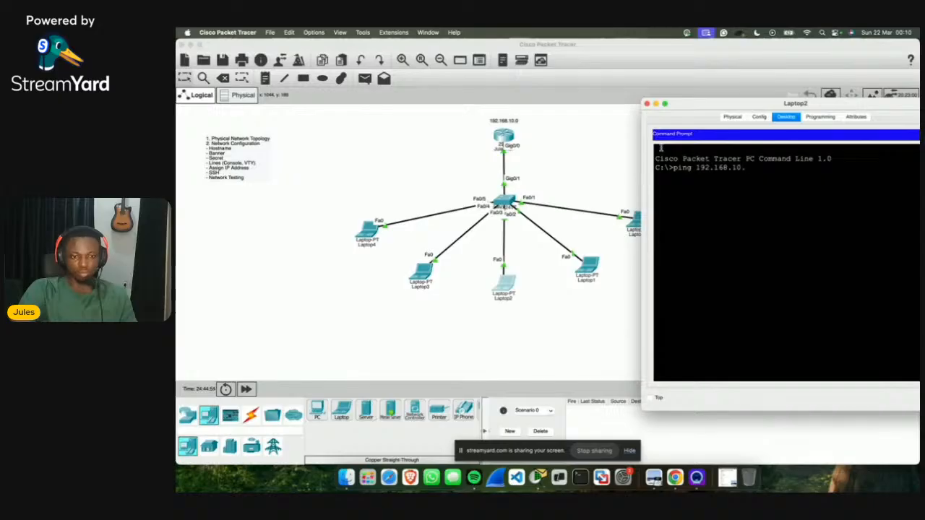
{"action": "left_click_drag", "start_coordinate": [688, 110], "coordinate": [750, 109]}
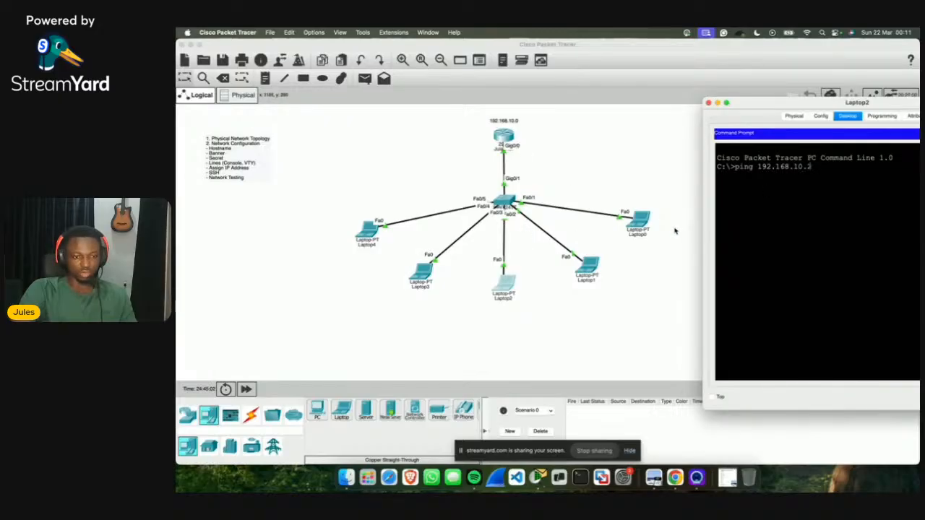
{"action": "key", "text": "Return"}
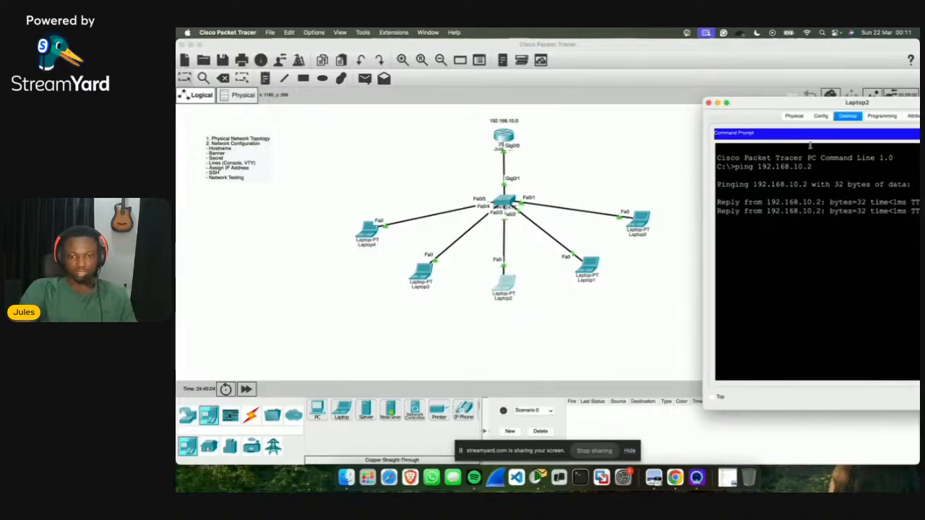
{"action": "left_click_drag", "start_coordinate": [795, 102], "coordinate": [663, 86]}
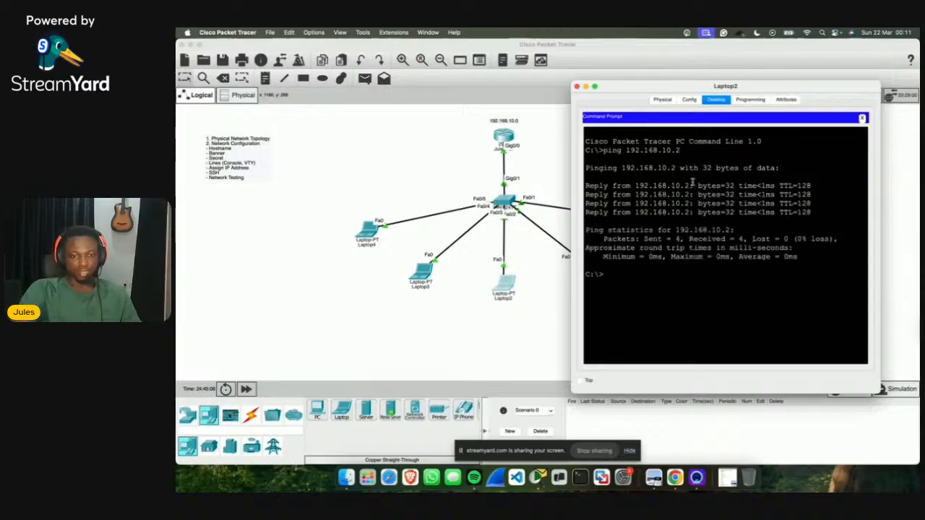
{"action": "left_click_drag", "start_coordinate": [690, 186], "coordinate": [740, 230]}
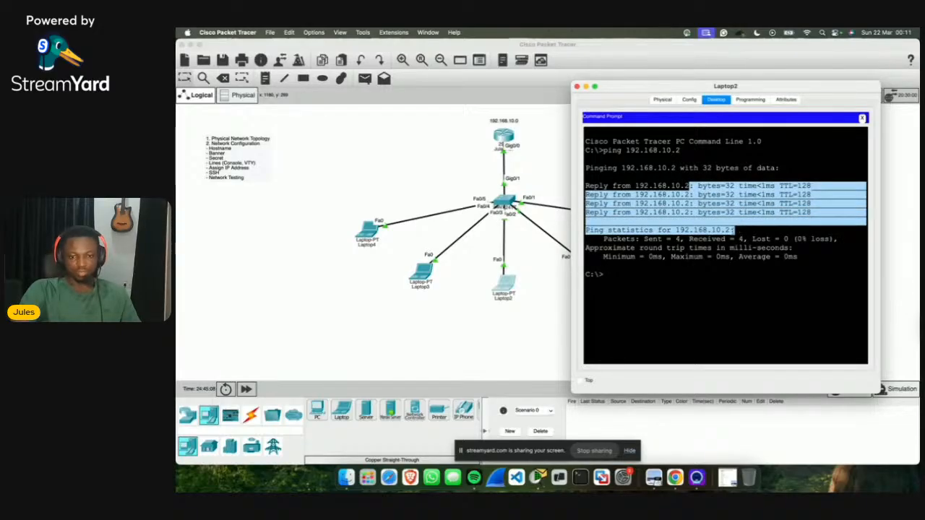
{"action": "left_click", "coordinate": [673, 273]}
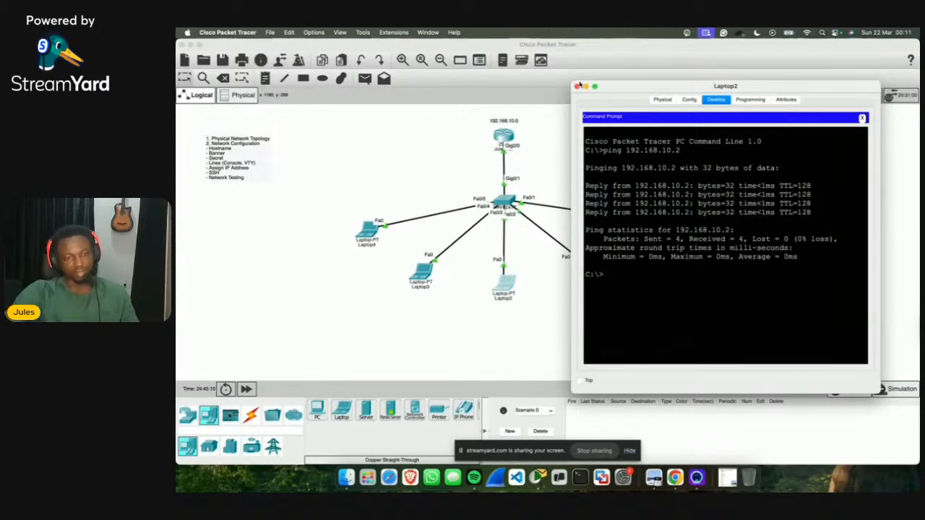
Step: Close Laptop2 and give Laptop3 IPv4 192.168.10.8, mask 255.255.255.0, gateway 192.168.10.1
{"action": "left_click", "coordinate": [577, 86]}
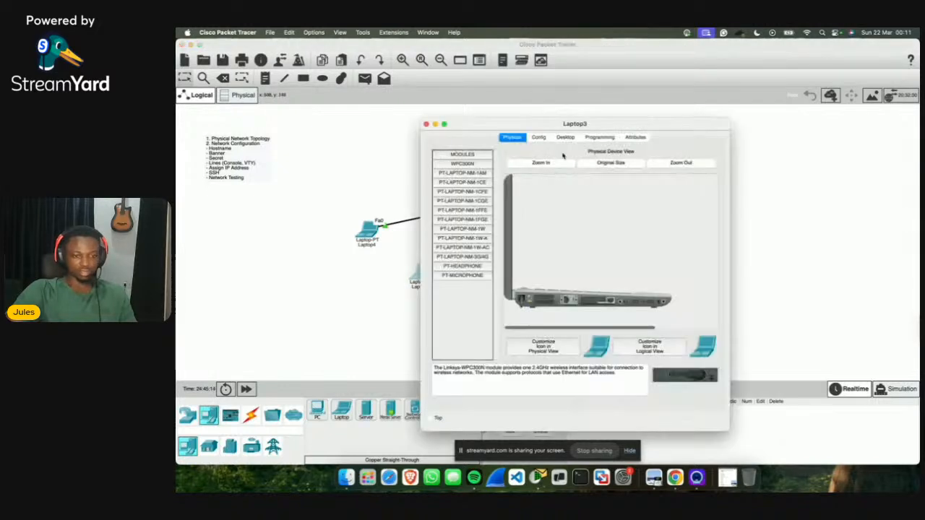
{"action": "left_click", "coordinate": [567, 137]}
{"action": "left_click", "coordinate": [466, 175]}
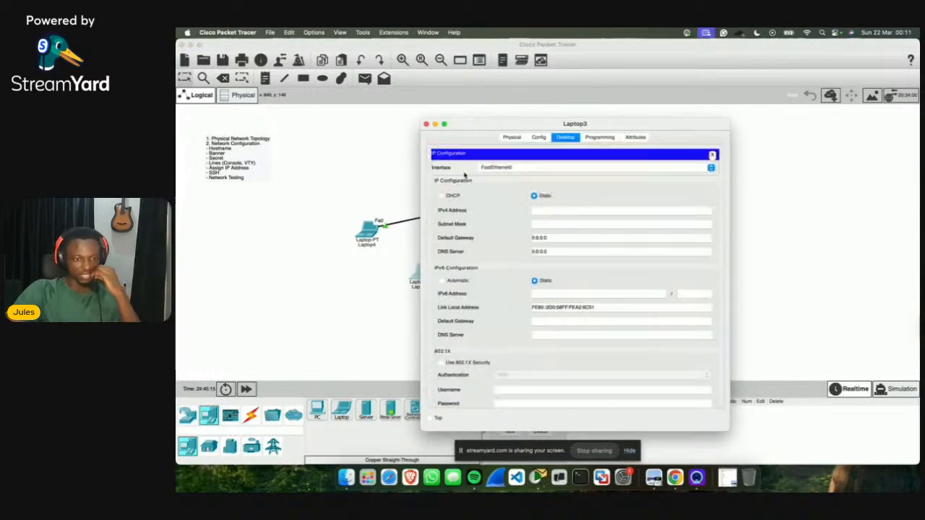
{"action": "left_click", "coordinate": [543, 209]}
{"action": "type", "text": "192.1"}
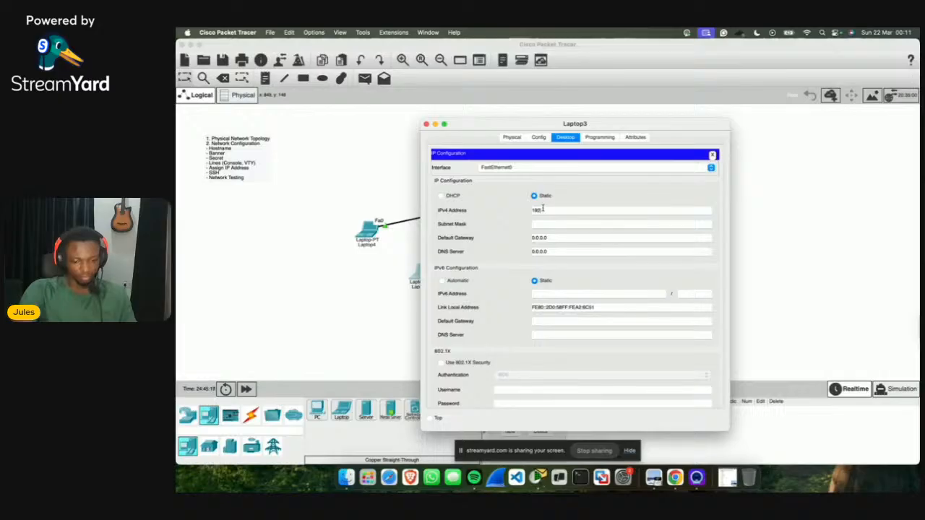
{"action": "type", "text": "68.1"}
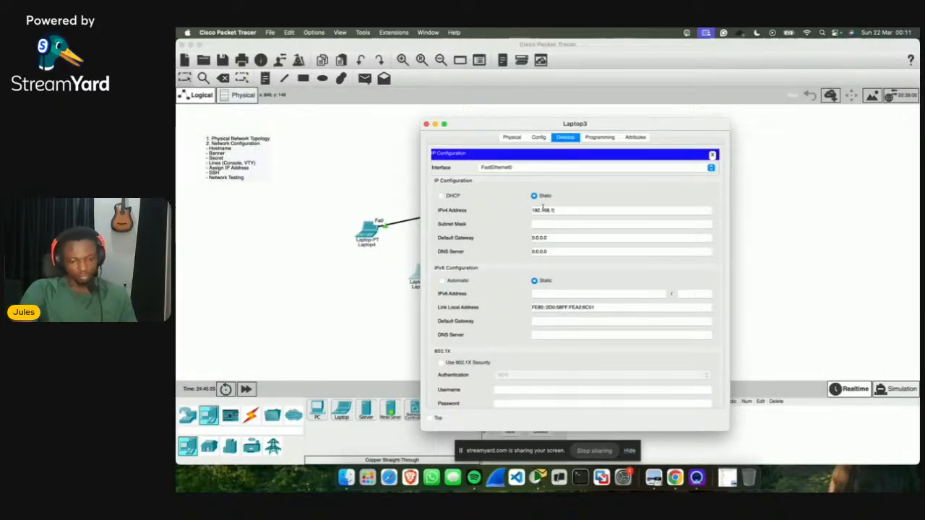
{"action": "type", "text": "0."}
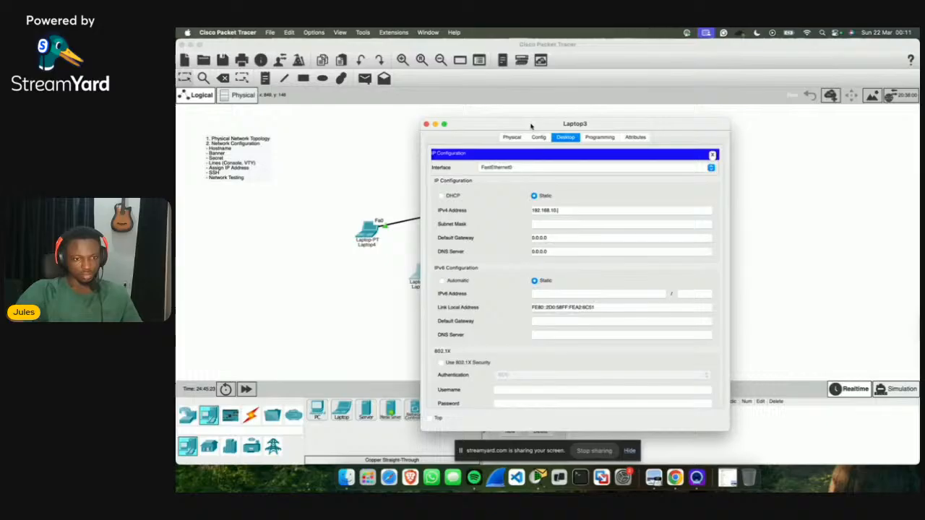
{"action": "left_click_drag", "start_coordinate": [533, 124], "coordinate": [561, 120]}
{"action": "type", "text": "8"}
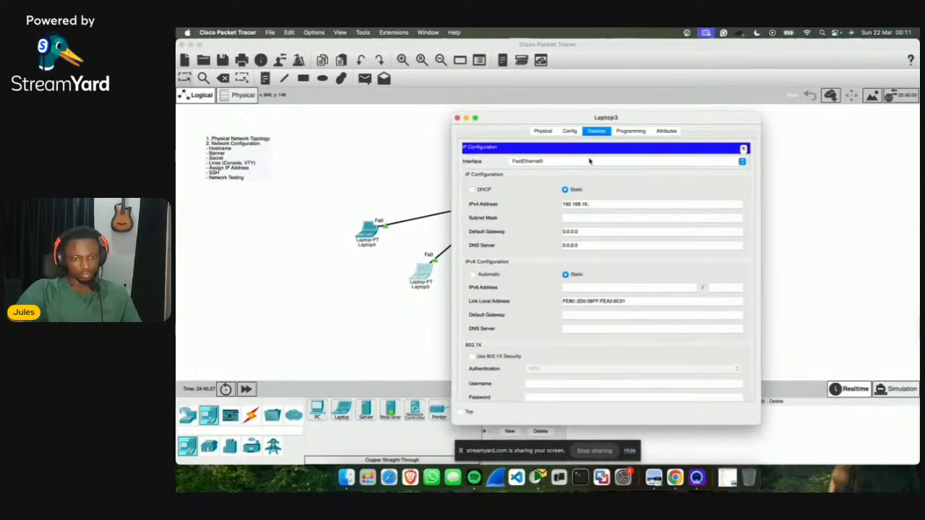
{"action": "left_click", "coordinate": [586, 218]}
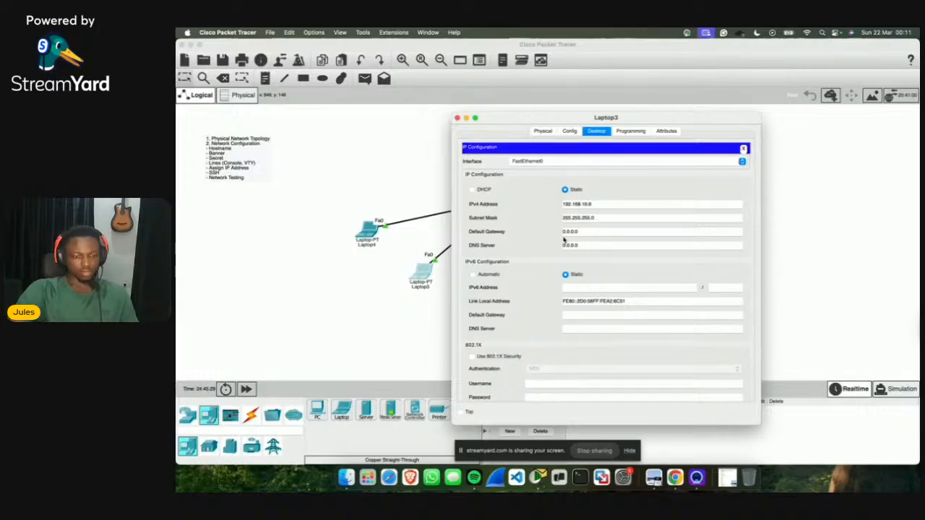
{"action": "type", "text": "192.168.10.1"}
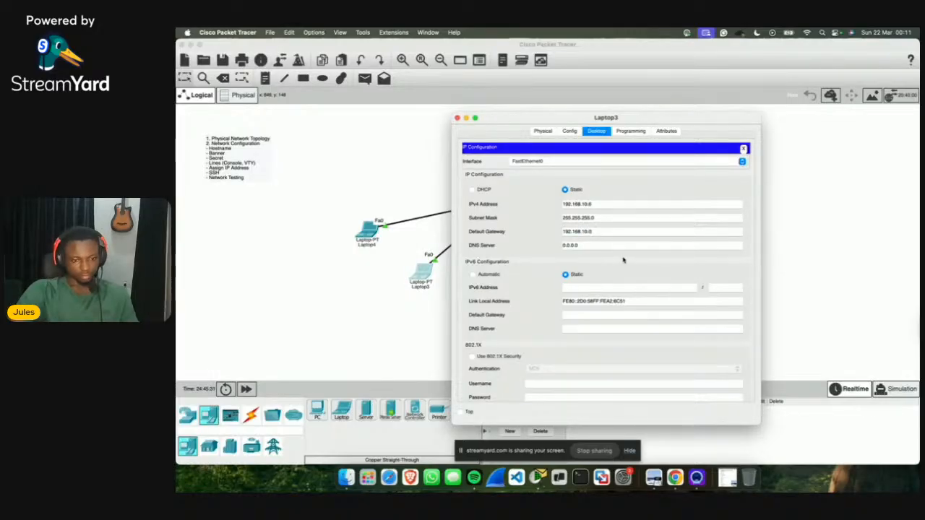
{"action": "left_click", "coordinate": [743, 149]}
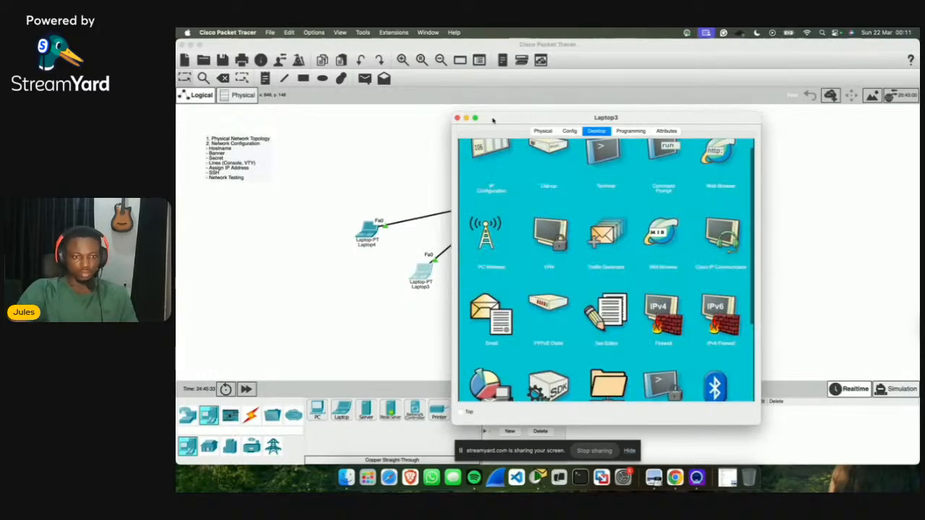
{"action": "left_click", "coordinate": [457, 117]}
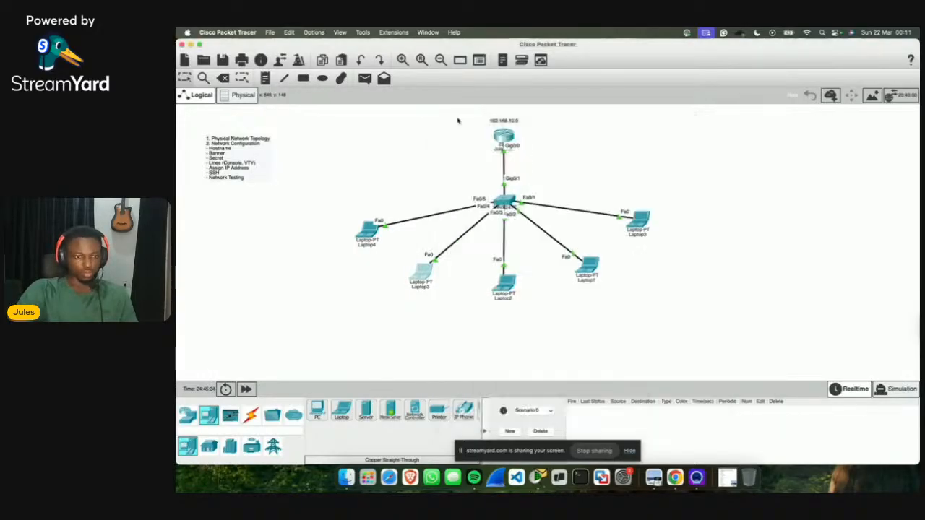
{"action": "left_click", "coordinate": [368, 229]}
Step: Set Laptop4's IPv4 to 192.168.10.7 with mask 255.255.255.0, paste the gateway, and close it
{"action": "left_click", "coordinate": [599, 137]}
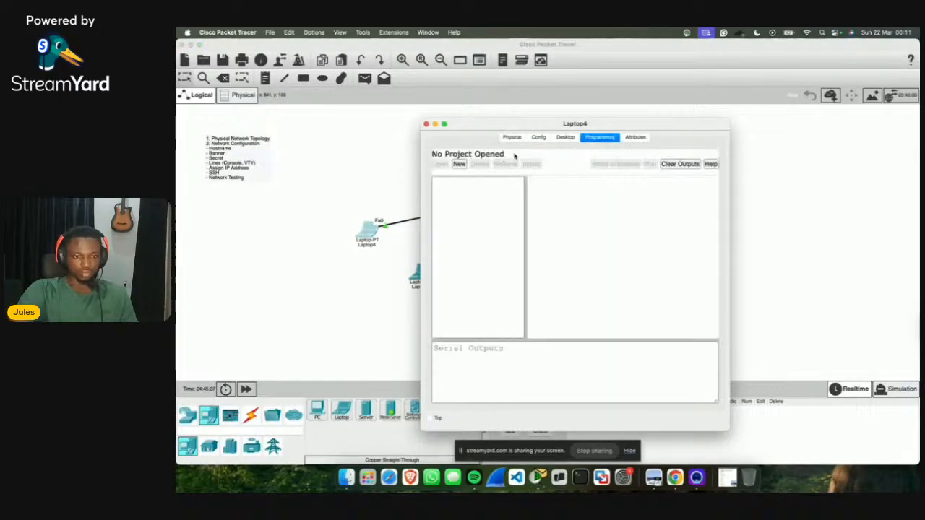
{"action": "left_click", "coordinate": [566, 137]}
{"action": "left_click", "coordinate": [460, 172]}
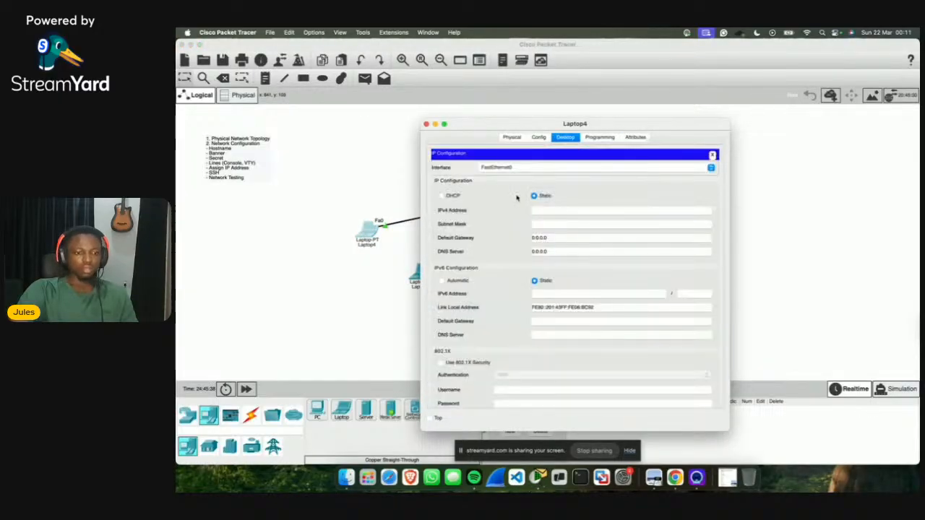
{"action": "type", "text": "192.168.10.1"}
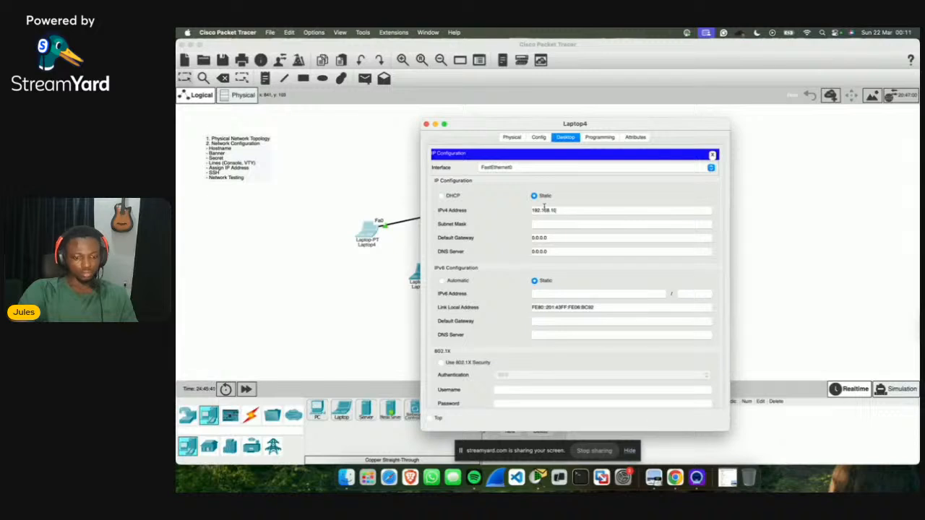
{"action": "type", "text": ".7"}
{"action": "key", "text": "Tab"}
{"action": "key", "text": "Tab"}
{"action": "type", "text": "192.168.10.1"}
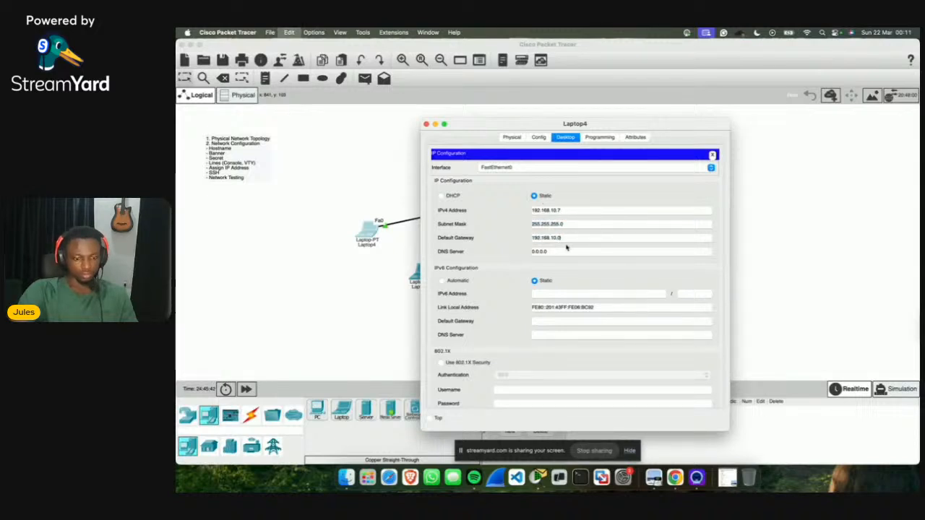
{"action": "left_click", "coordinate": [712, 156]}
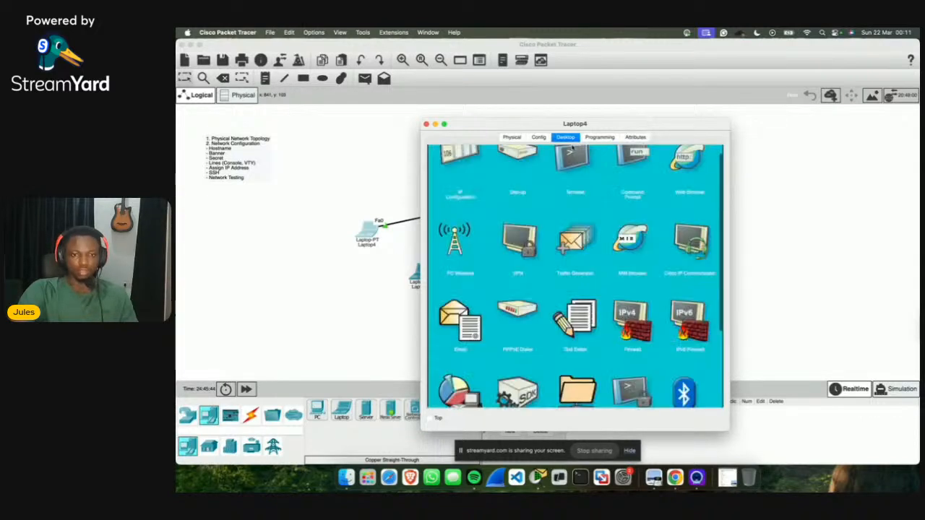
{"action": "left_click", "coordinate": [427, 125]}
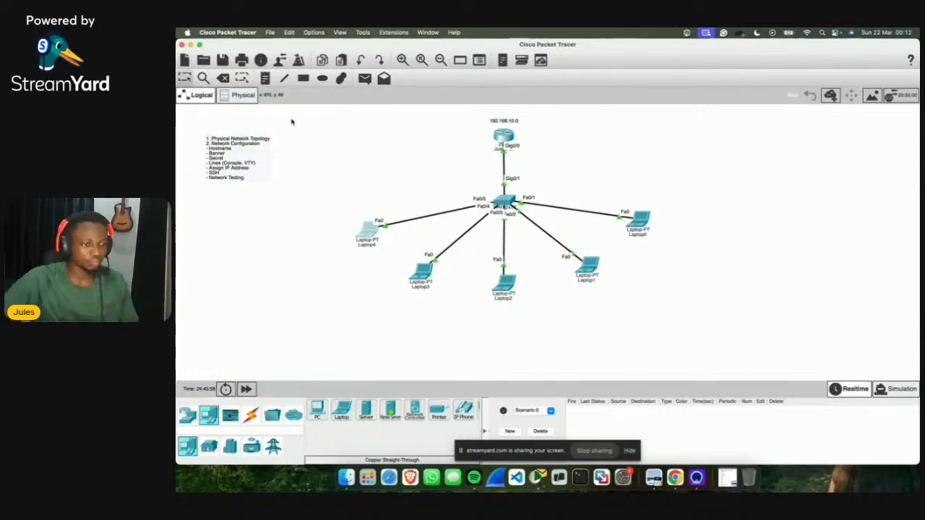
Step: Deselect Laptop4 and browse the application's main menus
{"action": "left_click", "coordinate": [264, 143]}
{"action": "left_click", "coordinate": [326, 154]}
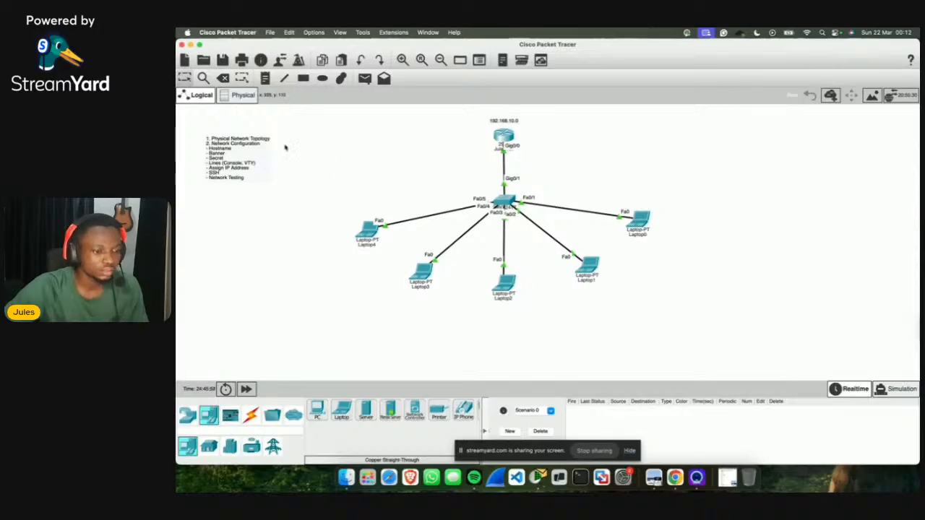
{"action": "left_click", "coordinate": [272, 34]}
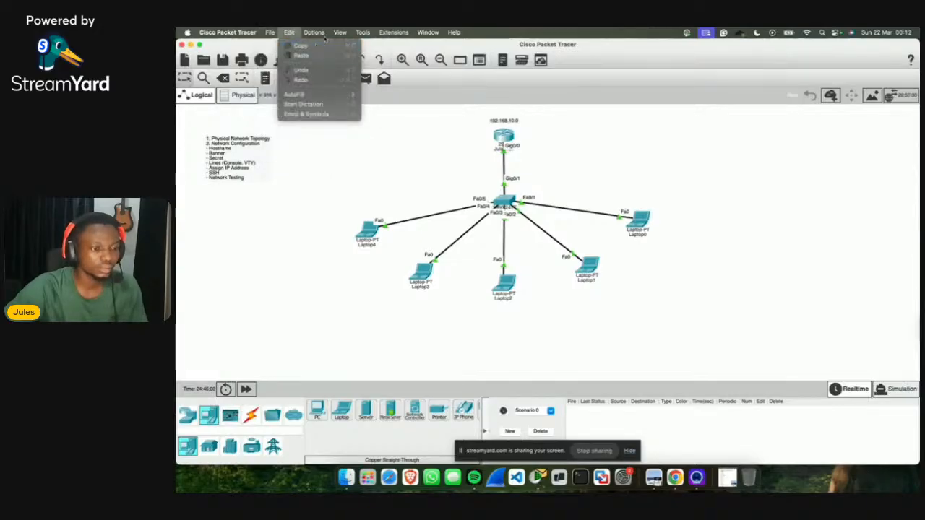
{"action": "mouse_move", "coordinate": [278, 33]}
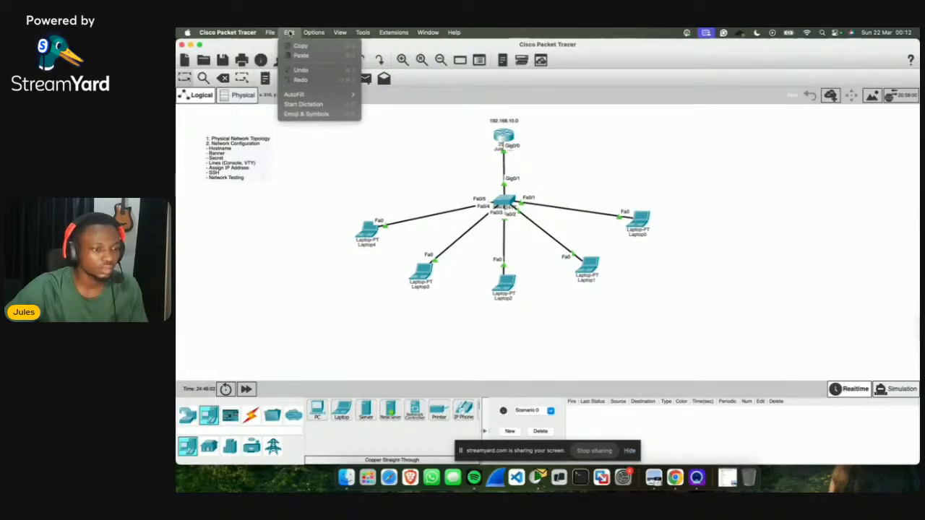
{"action": "mouse_move", "coordinate": [230, 33]}
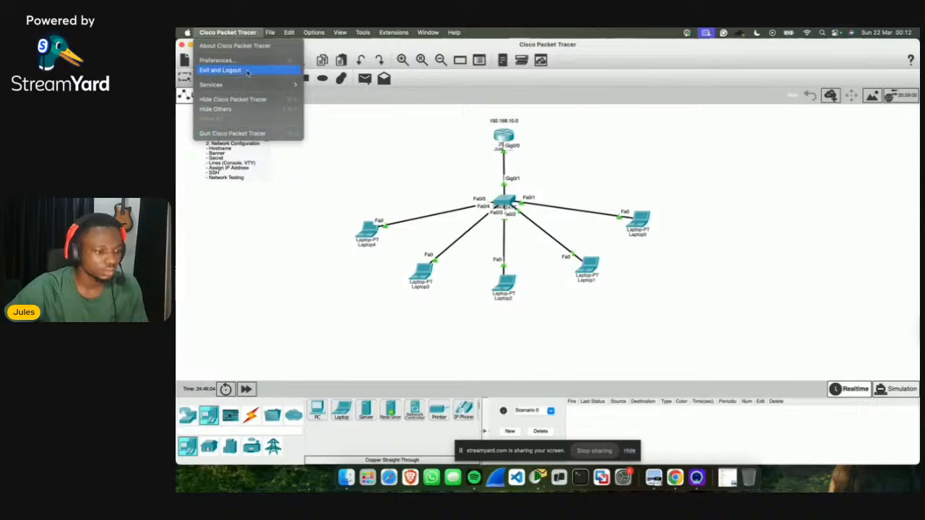
{"action": "left_click", "coordinate": [335, 177]}
Step: Leave the task-list note unchanged and open Preferences from the application menu
{"action": "left_click", "coordinate": [244, 163]}
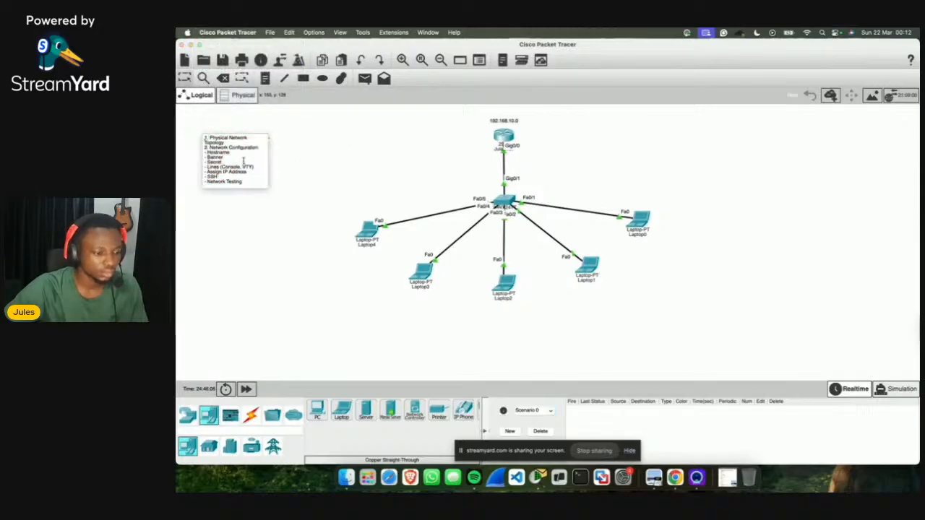
{"action": "key", "text": "super+a"}
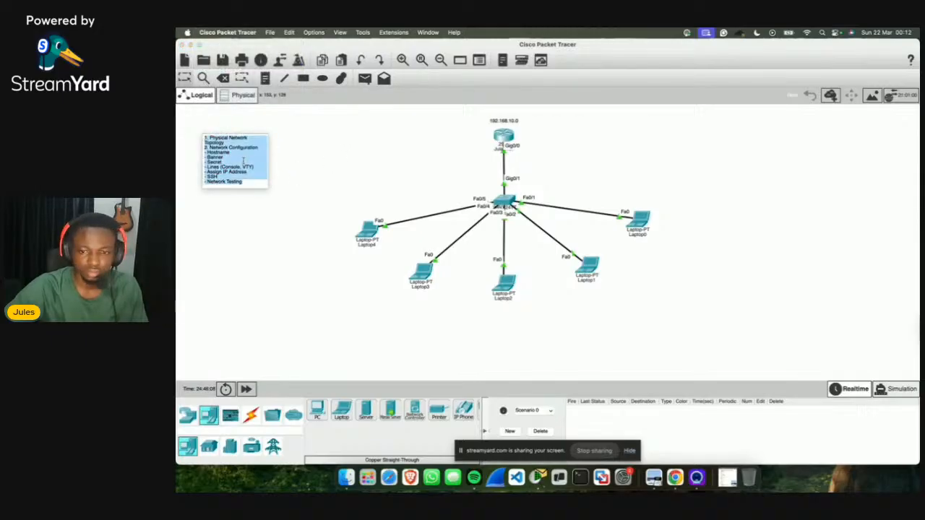
{"action": "left_click", "coordinate": [314, 148]}
{"action": "left_click", "coordinate": [209, 33]}
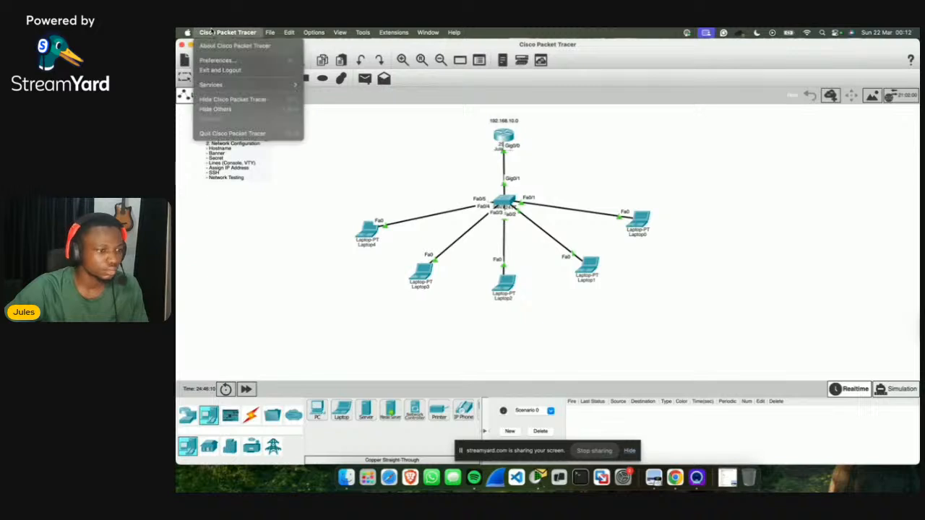
{"action": "left_click", "coordinate": [414, 128]}
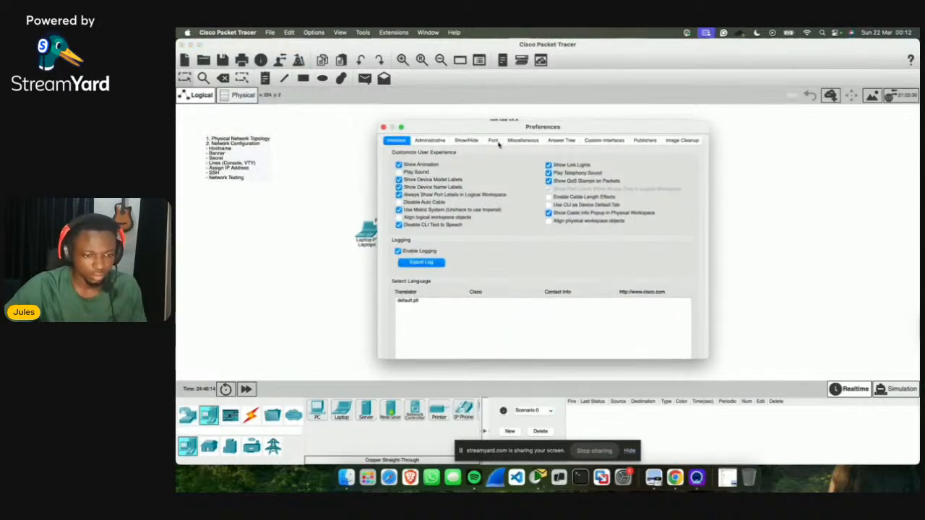
Step: In the Font settings, set the tooltip font size to 15
{"action": "left_click", "coordinate": [493, 140]}
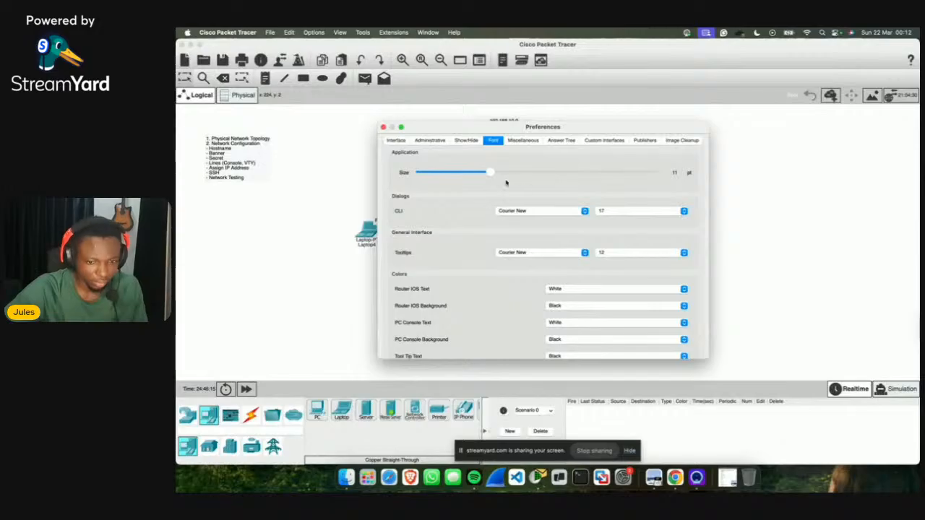
{"action": "scroll", "coordinate": [483, 269], "scroll_direction": "down", "scroll_amount": 2}
{"action": "scroll", "coordinate": [483, 269], "scroll_direction": "down", "scroll_amount": 3}
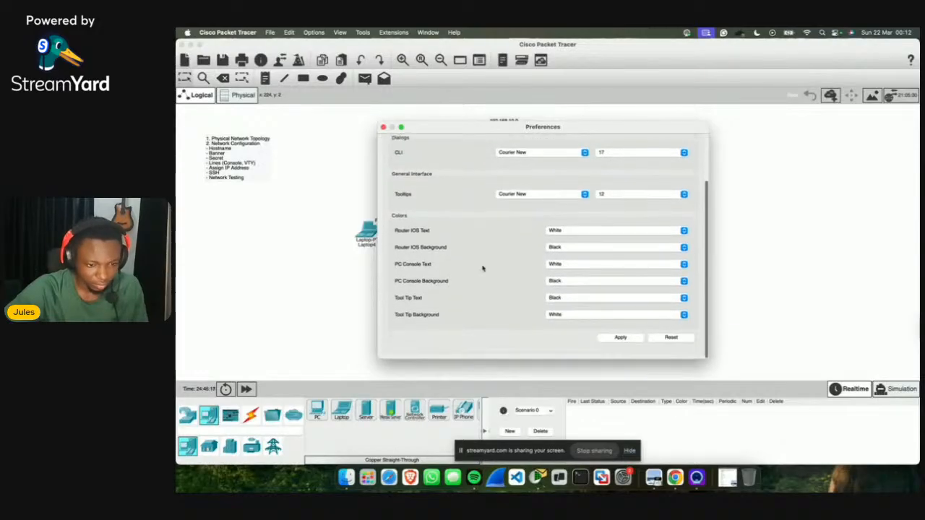
{"action": "left_click", "coordinate": [684, 193]}
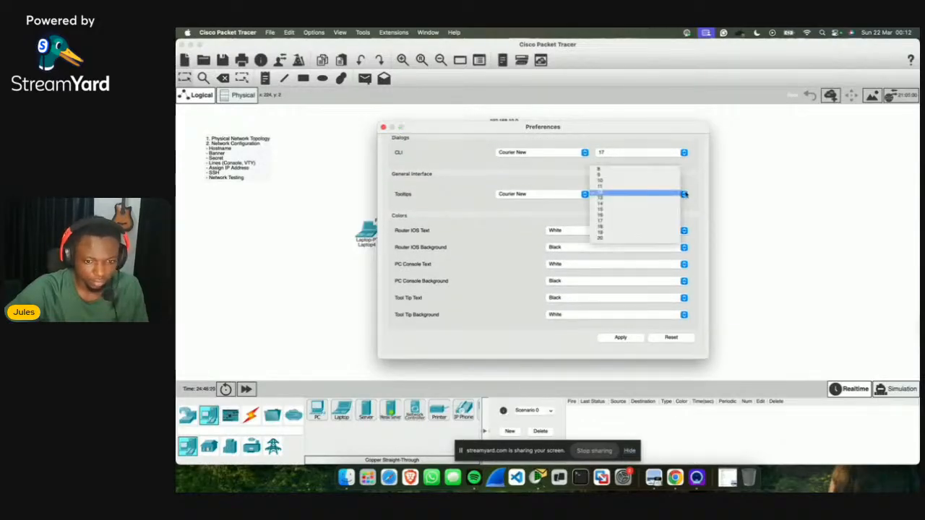
{"action": "left_click", "coordinate": [619, 206]}
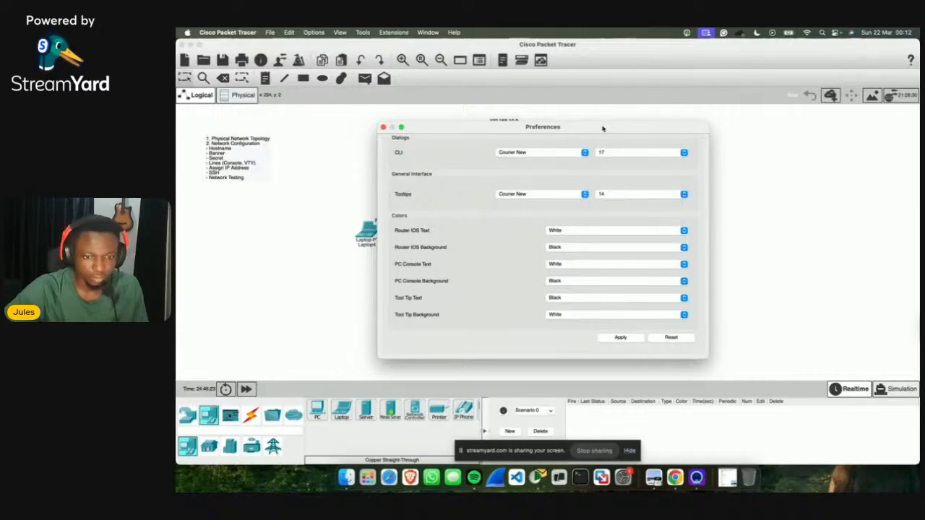
{"action": "left_click_drag", "start_coordinate": [603, 128], "coordinate": [772, 101]}
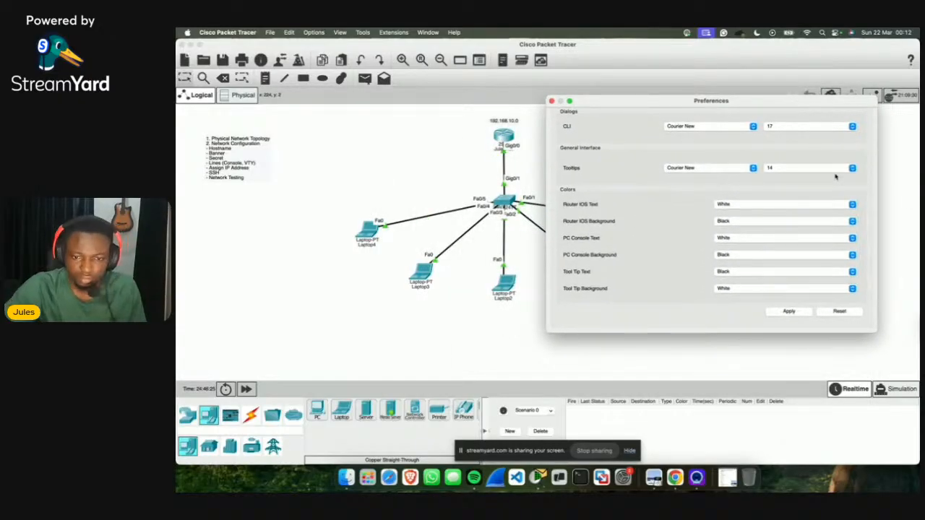
{"action": "left_click", "coordinate": [835, 170]}
{"action": "left_click", "coordinate": [789, 177]}
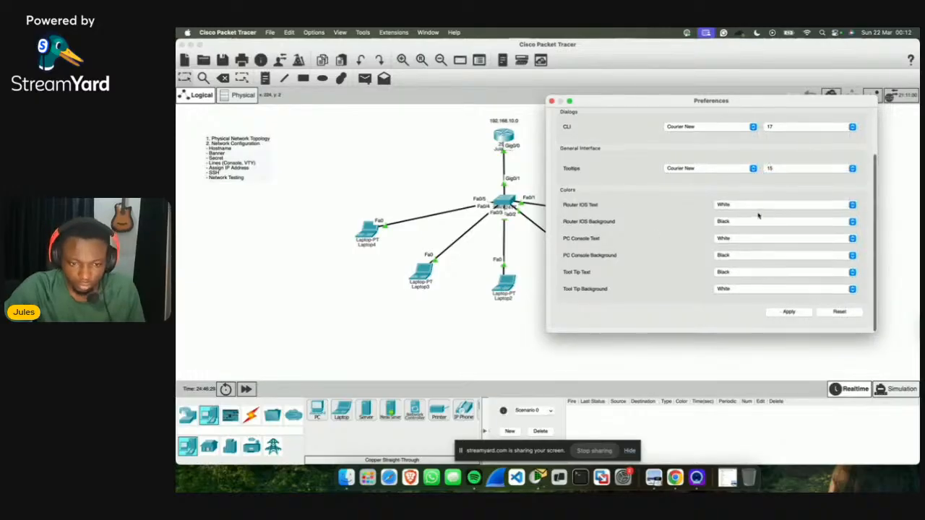
Step: Raise the application font size to 13 pt, apply it, and close Preferences
{"action": "scroll", "coordinate": [758, 213], "scroll_direction": "up", "scroll_amount": 3}
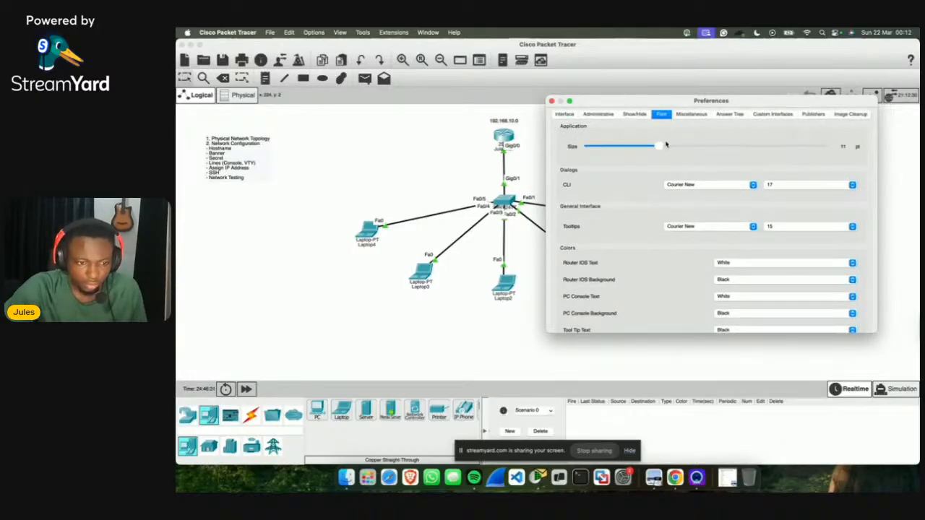
{"action": "left_click_drag", "start_coordinate": [659, 147], "coordinate": [687, 148]}
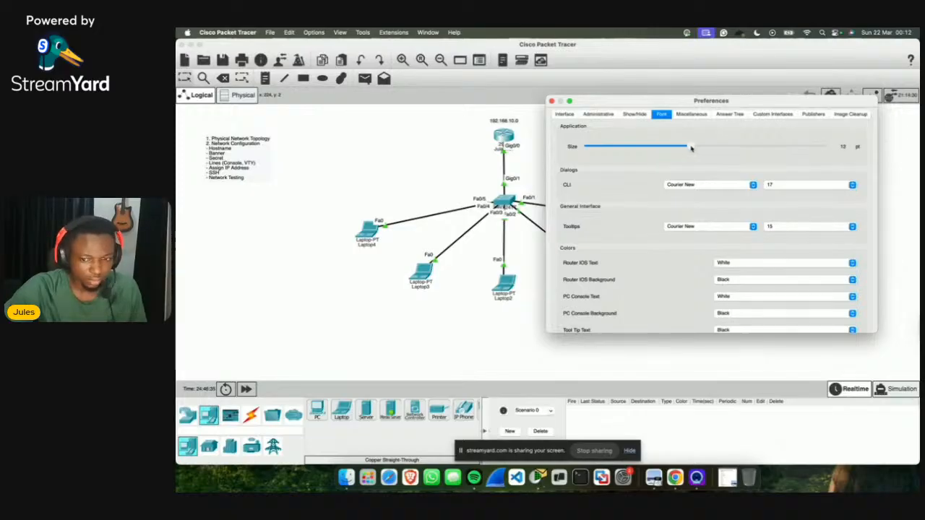
{"action": "scroll", "coordinate": [745, 204], "scroll_direction": "down", "scroll_amount": 3}
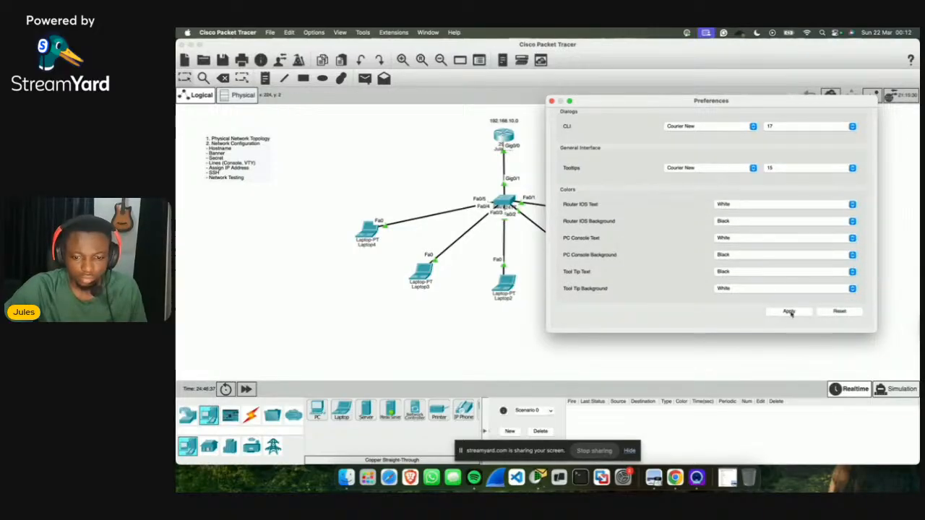
{"action": "left_click", "coordinate": [790, 311]}
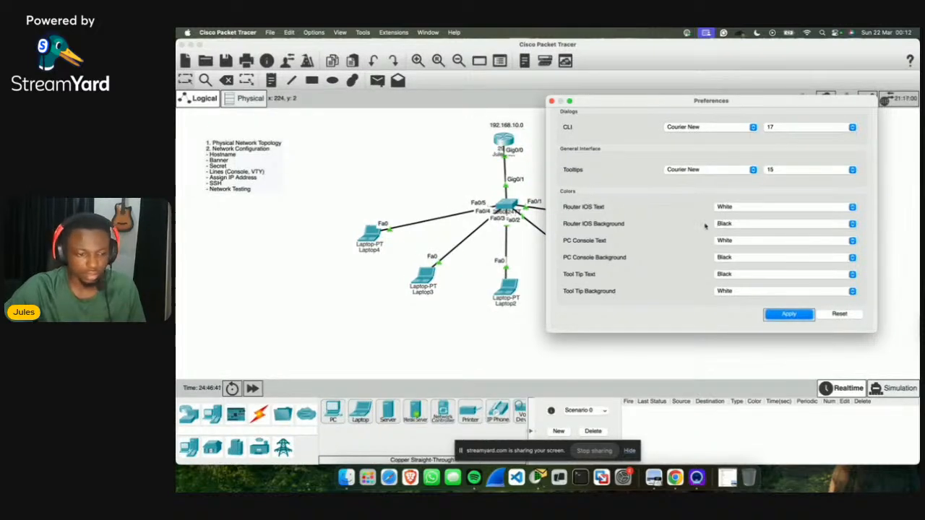
{"action": "scroll", "coordinate": [731, 168], "scroll_direction": "up", "scroll_amount": 3}
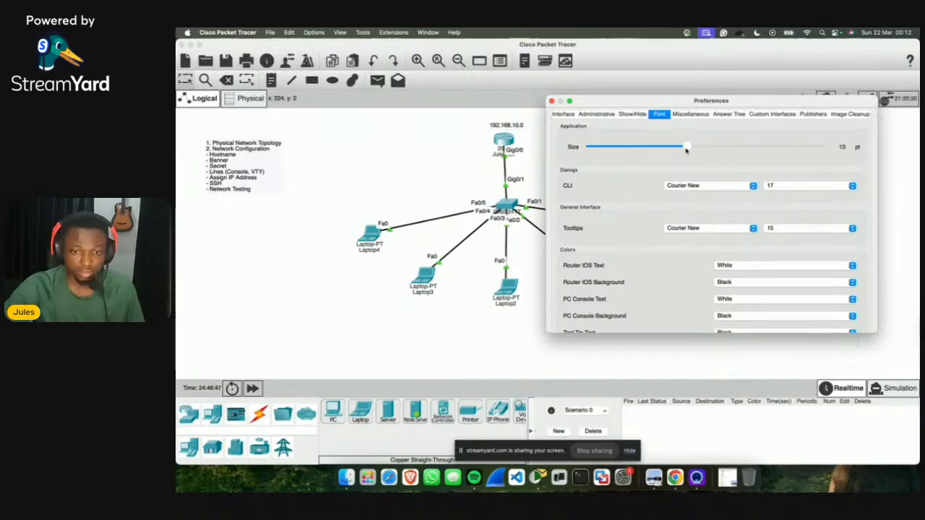
{"action": "left_click_drag", "start_coordinate": [687, 147], "coordinate": [695, 150]}
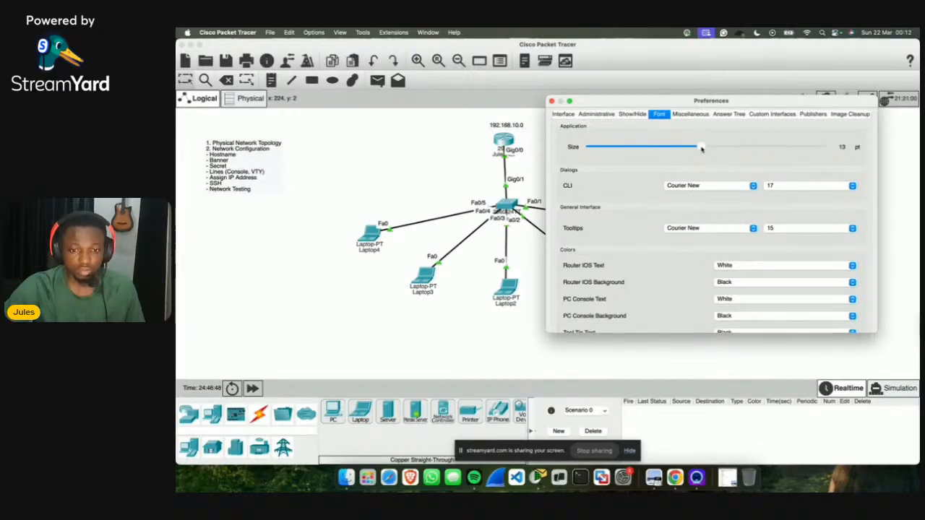
{"action": "scroll", "coordinate": [731, 242], "scroll_direction": "down", "scroll_amount": 3}
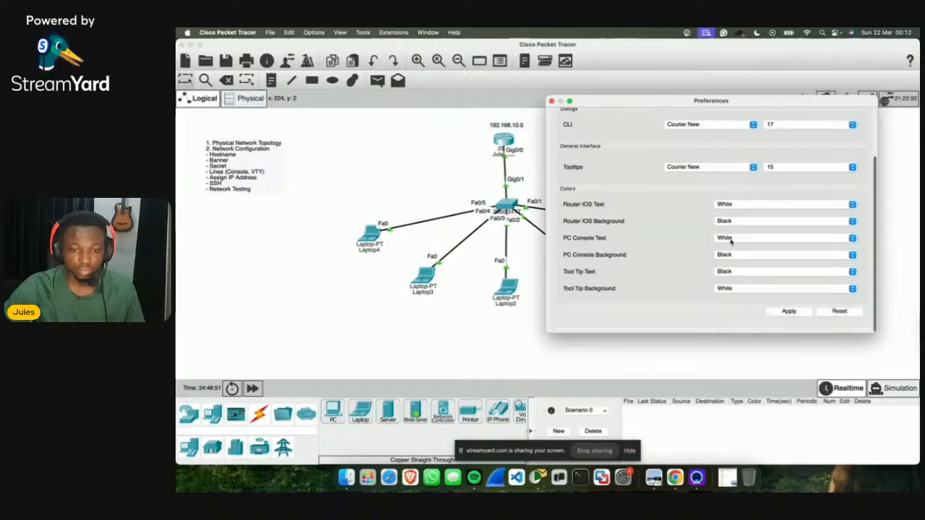
{"action": "left_click", "coordinate": [786, 312]}
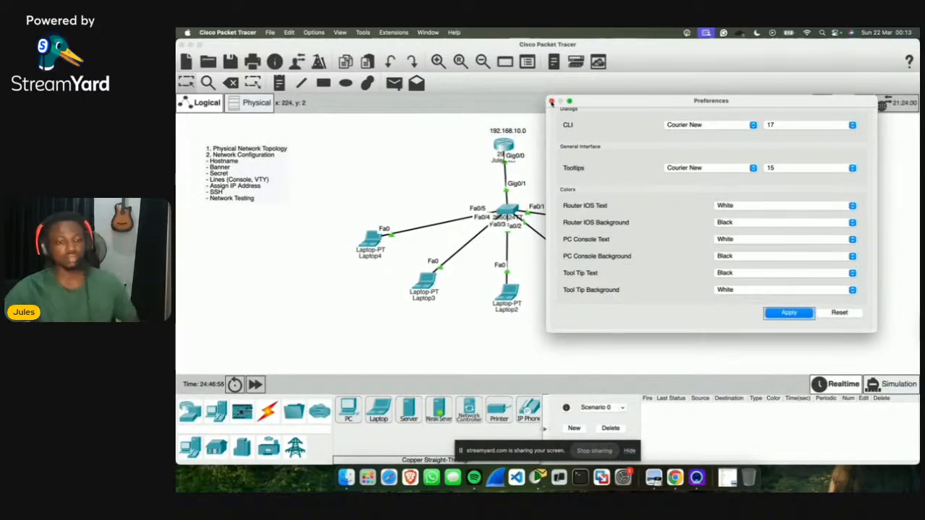
{"action": "left_click", "coordinate": [551, 101]}
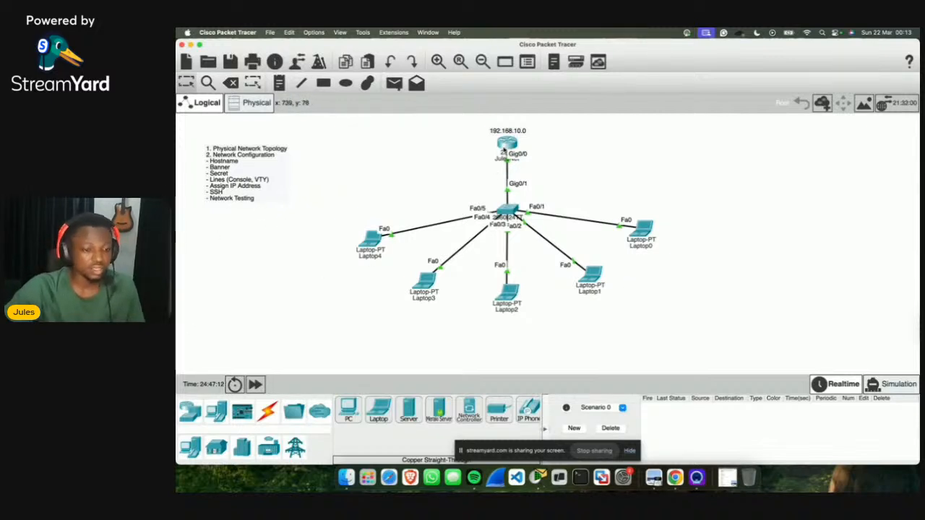
Step: Open the JulesNet router's CLI, showing Gig0/0 at 192.168.10.1 and up
{"action": "left_click", "coordinate": [507, 147]}
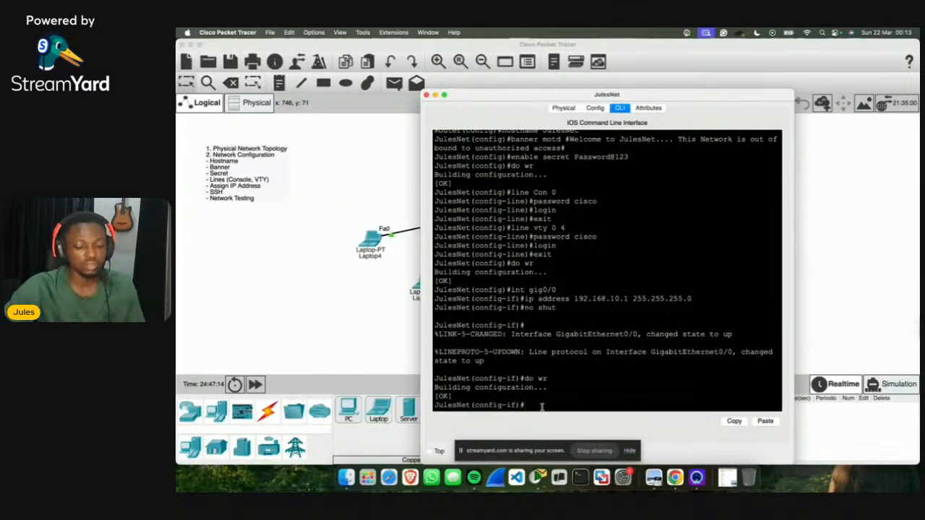
Step: Exit interface mode and enter line vty 0 4, then move the console aside to show the PDF
{"action": "key", "text": "Return"}
{"action": "key", "text": "Return"}
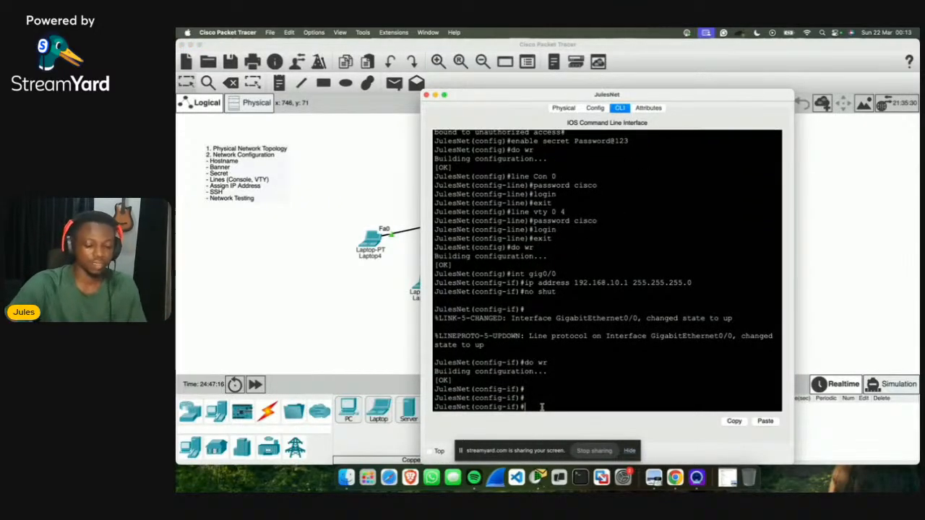
{"action": "type", "text": "exit"}
{"action": "key", "text": "Return"}
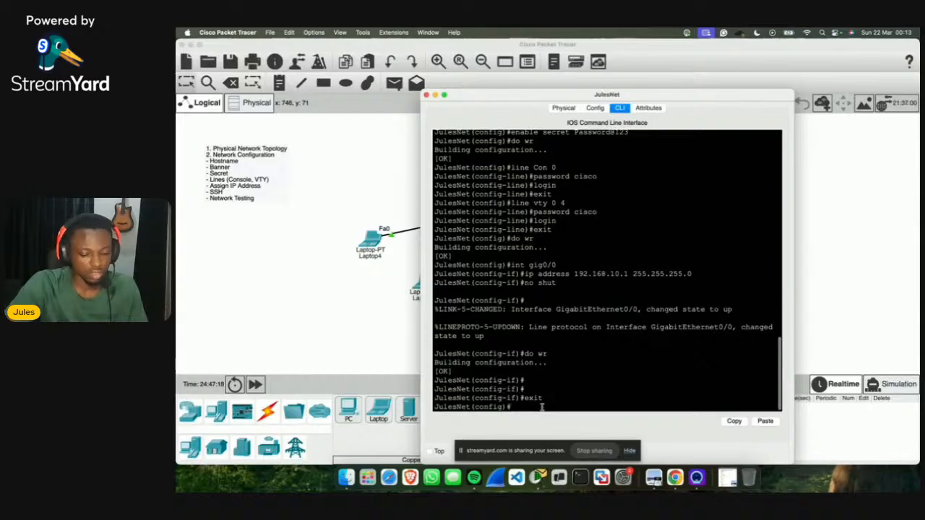
{"action": "key", "text": "Return"}
{"action": "key", "text": "Return"}
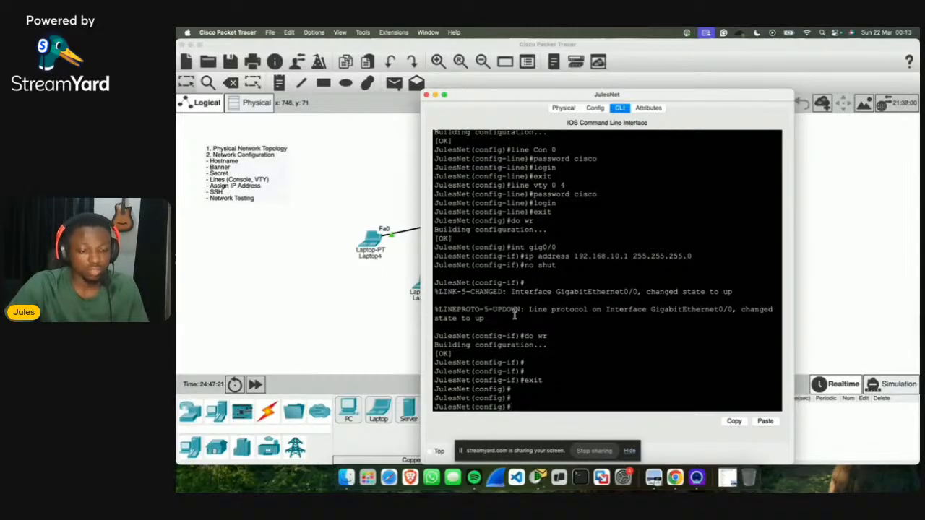
{"action": "scroll", "coordinate": [515, 312], "scroll_direction": "up", "scroll_amount": 3}
{"action": "scroll", "coordinate": [531, 260], "scroll_direction": "down", "scroll_amount": 3}
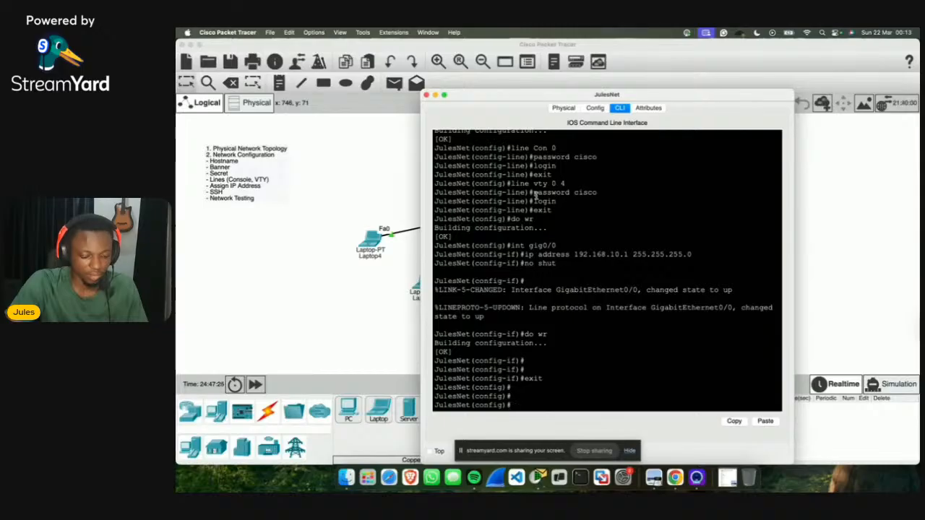
{"action": "type", "text": "line vty"}
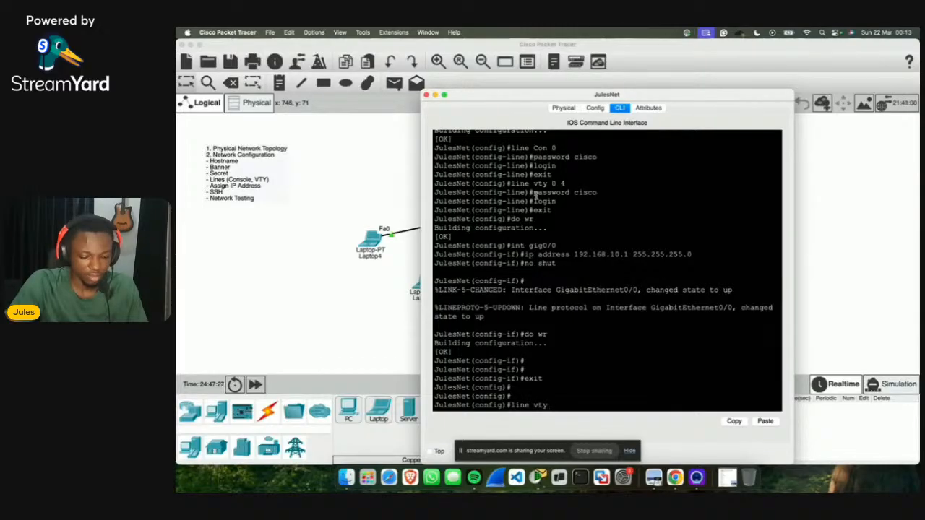
{"action": "type", "text": " 0 4"}
{"action": "key", "text": "Return"}
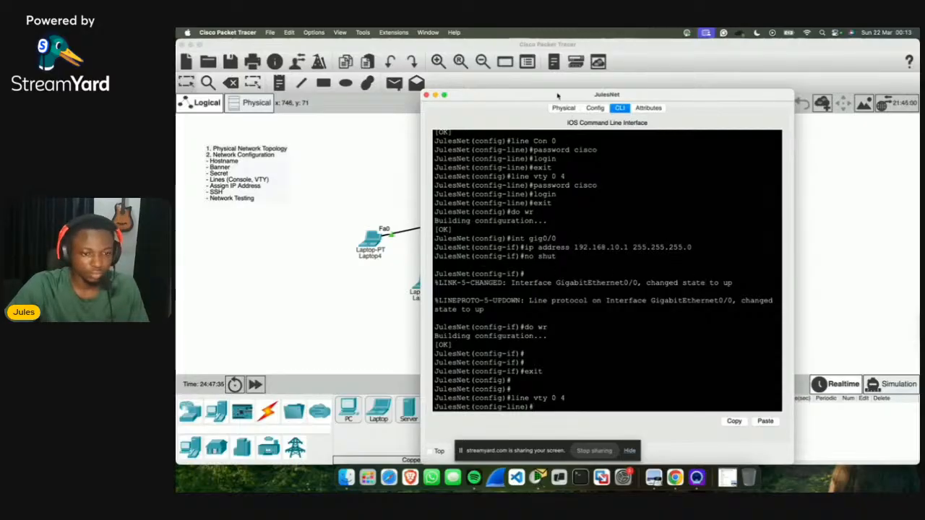
{"action": "left_click_drag", "start_coordinate": [558, 92], "coordinate": [464, 59]}
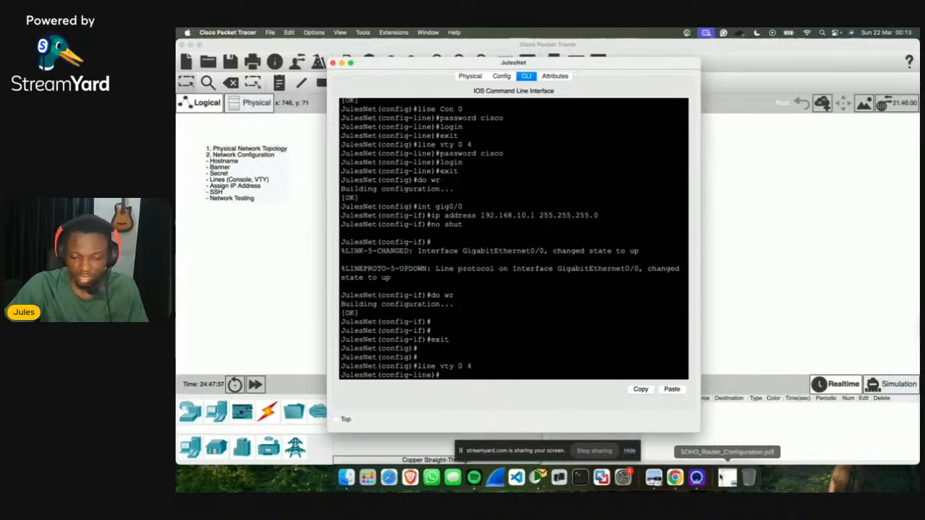
{"action": "left_click", "coordinate": [727, 477]}
Step: Restrict the router's VTY lines to SSH with transport input ssh
{"action": "scroll", "coordinate": [747, 280], "scroll_direction": "down", "scroll_amount": 10}
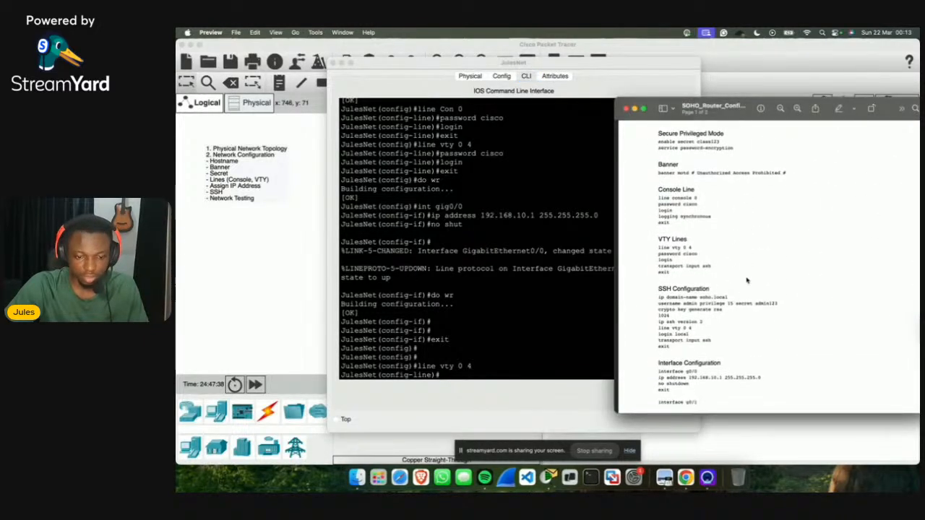
{"action": "scroll", "coordinate": [747, 281], "scroll_direction": "up", "scroll_amount": 2}
{"action": "scroll", "coordinate": [746, 280], "scroll_direction": "down", "scroll_amount": 4}
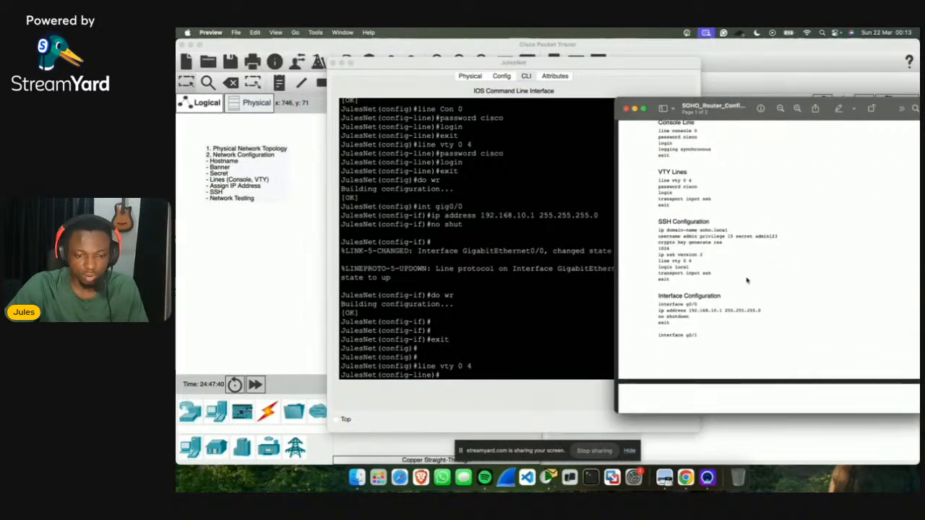
{"action": "left_click", "coordinate": [508, 369]}
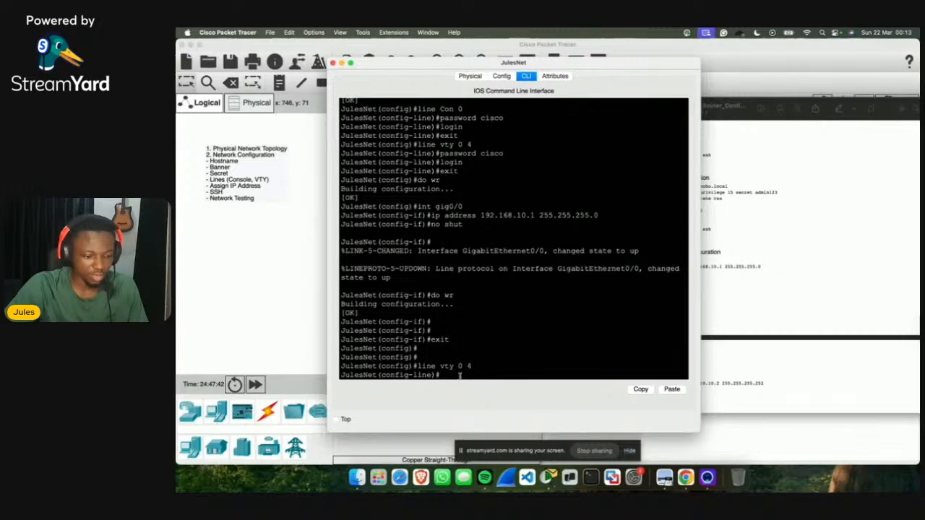
{"action": "type", "text": "transp"}
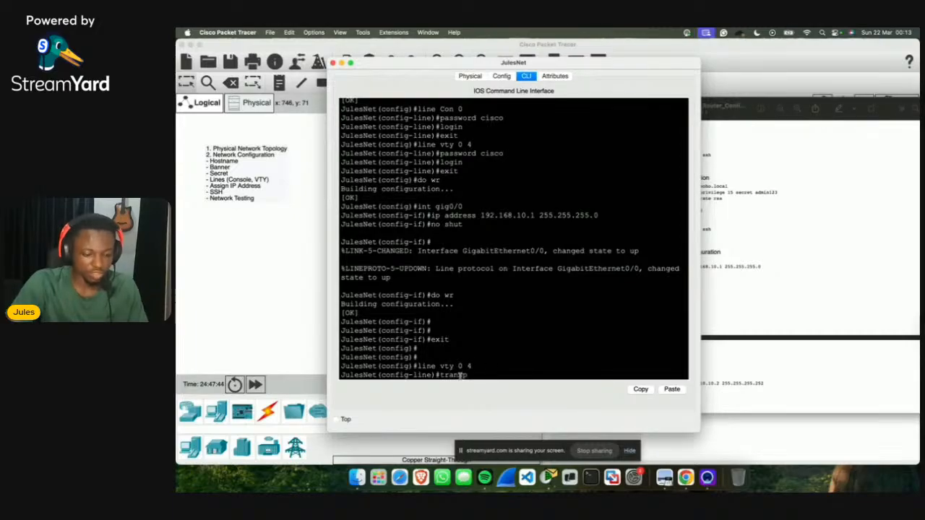
{"action": "type", "text": "ort input"}
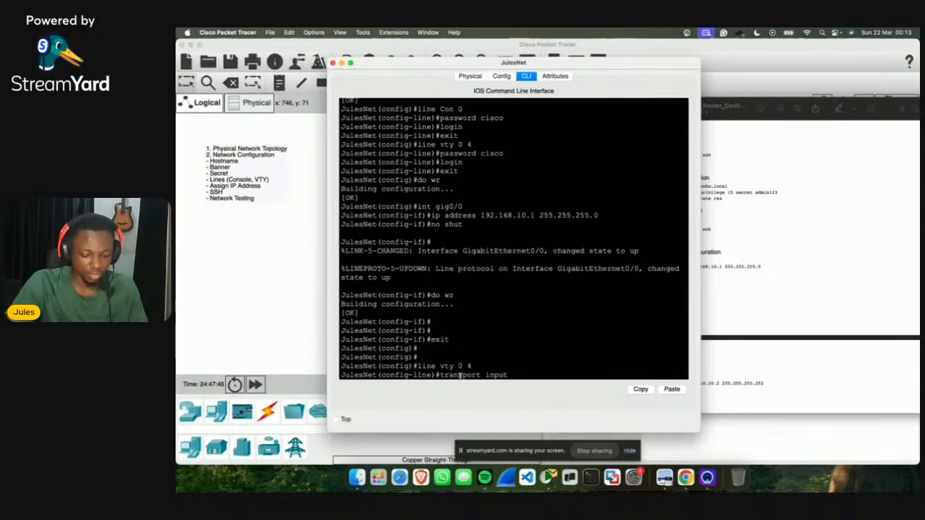
{"action": "type", "text": " ssh"}
{"action": "key", "text": "Return"}
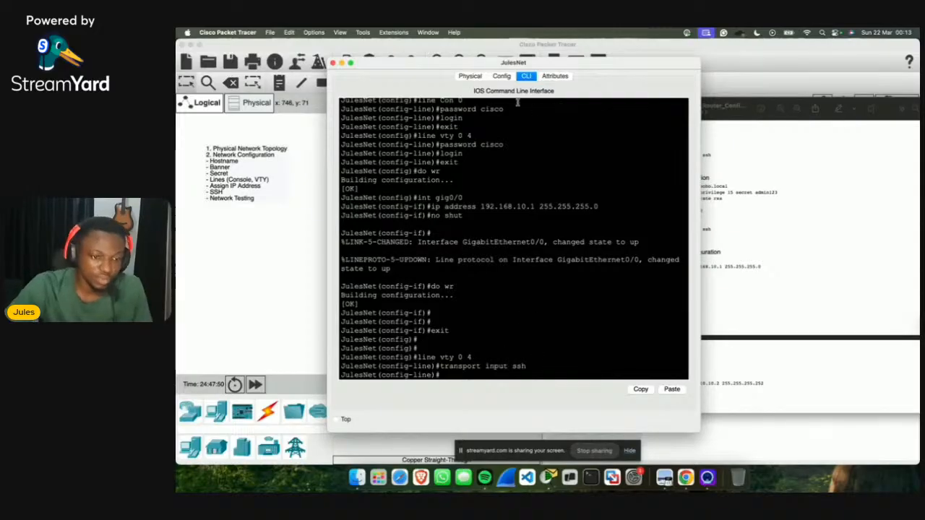
Step: Move the router console aside and check the SOHO configuration PDF
{"action": "left_click_drag", "start_coordinate": [458, 65], "coordinate": [531, 48]}
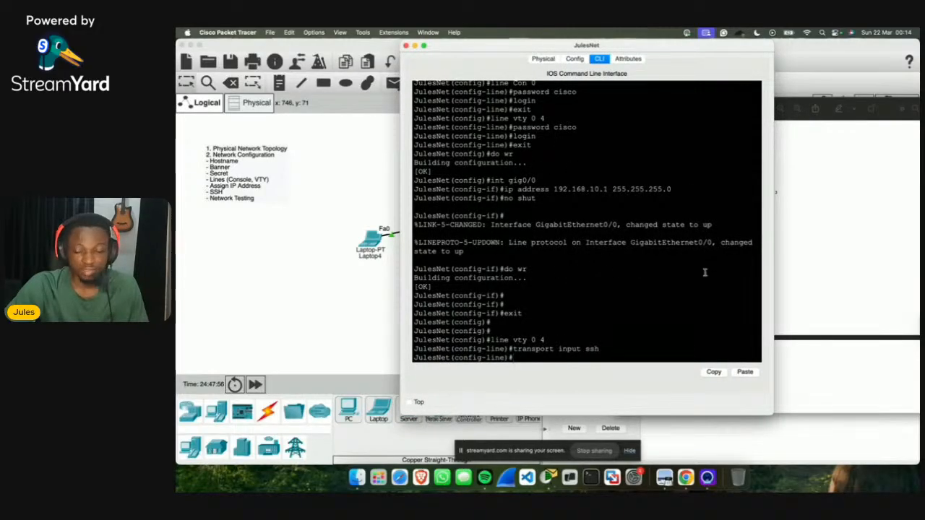
{"action": "left_click_drag", "start_coordinate": [643, 49], "coordinate": [551, 48]}
{"action": "left_click", "coordinate": [734, 122]}
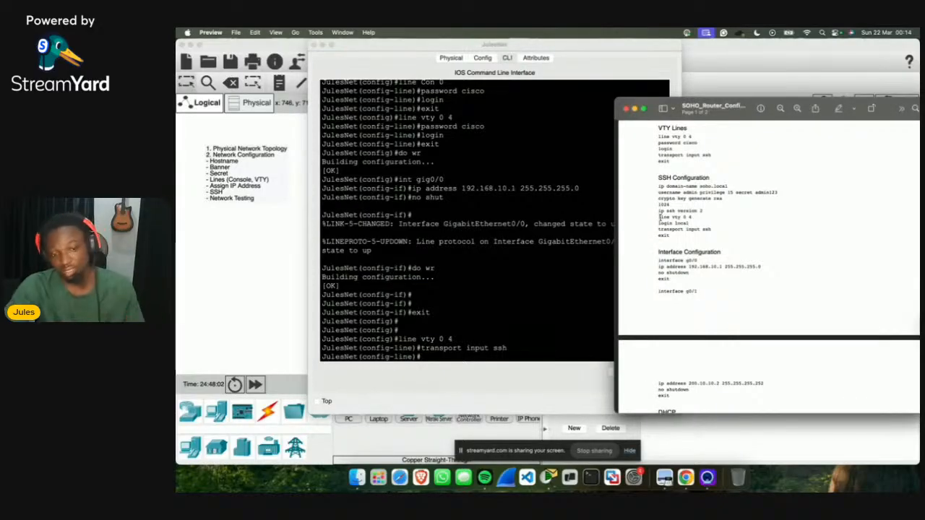
{"action": "scroll", "coordinate": [702, 316], "scroll_direction": "down", "scroll_amount": 5}
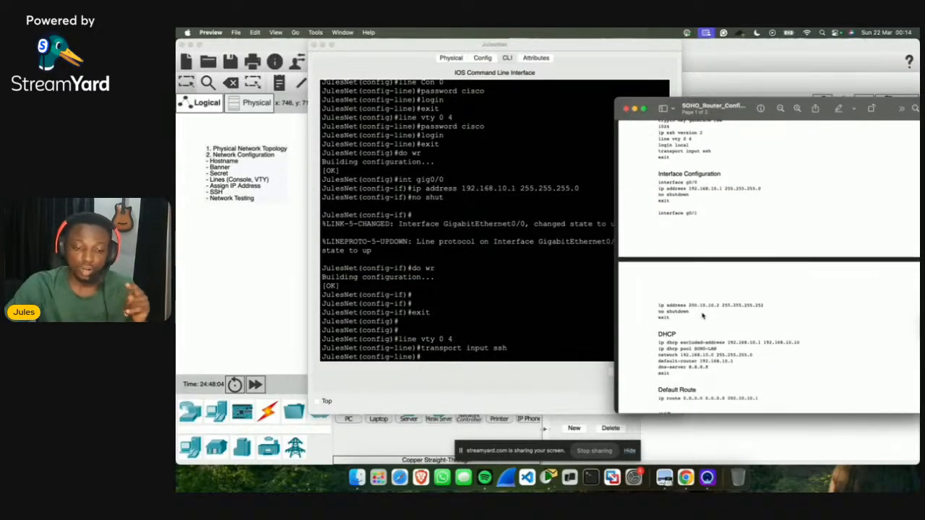
{"action": "scroll", "coordinate": [703, 316], "scroll_direction": "up", "scroll_amount": 5}
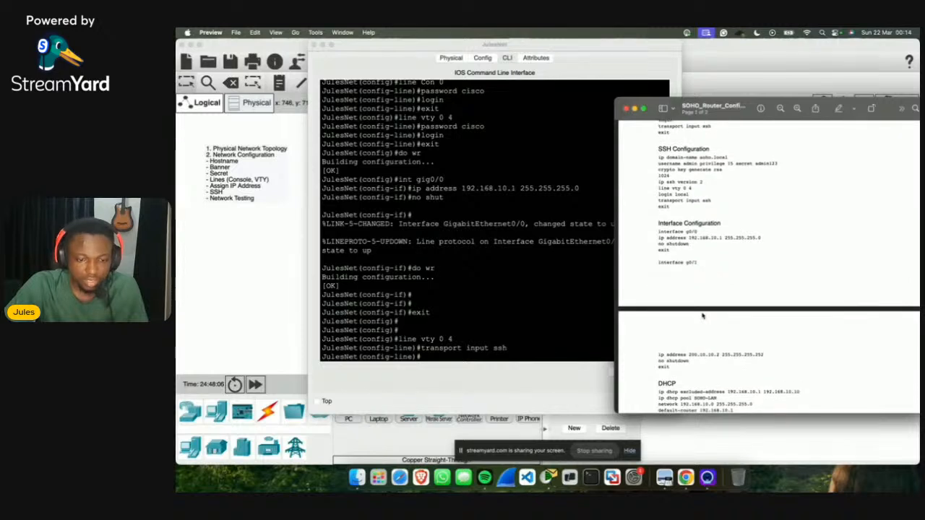
{"action": "left_click", "coordinate": [549, 292]}
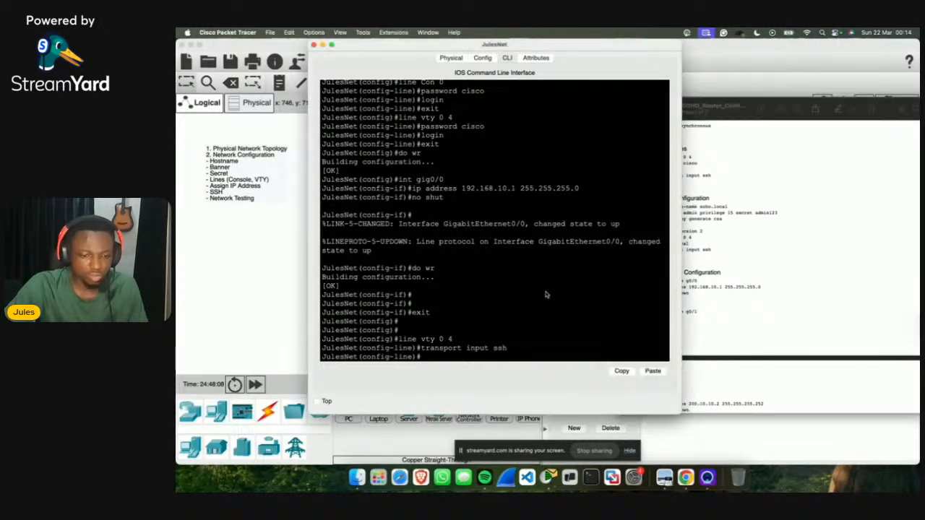
{"action": "left_click", "coordinate": [771, 296]}
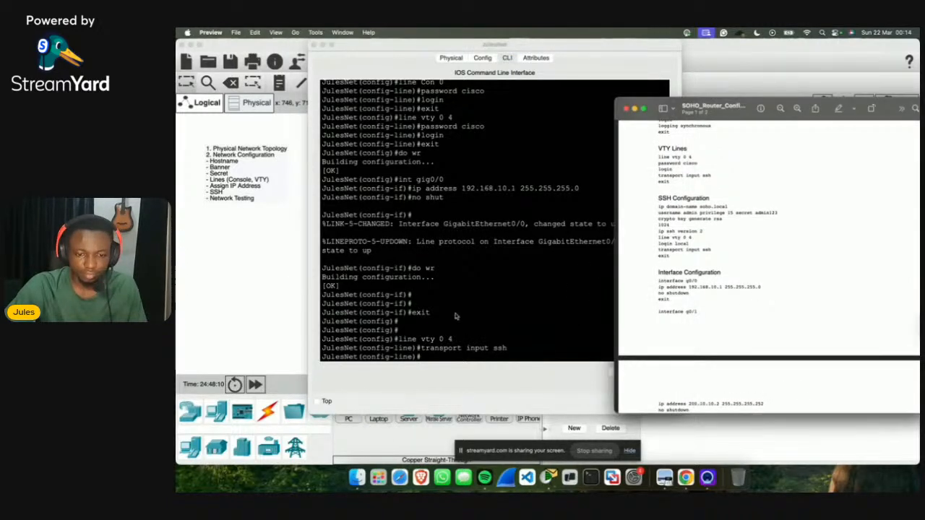
{"action": "left_click", "coordinate": [515, 331]}
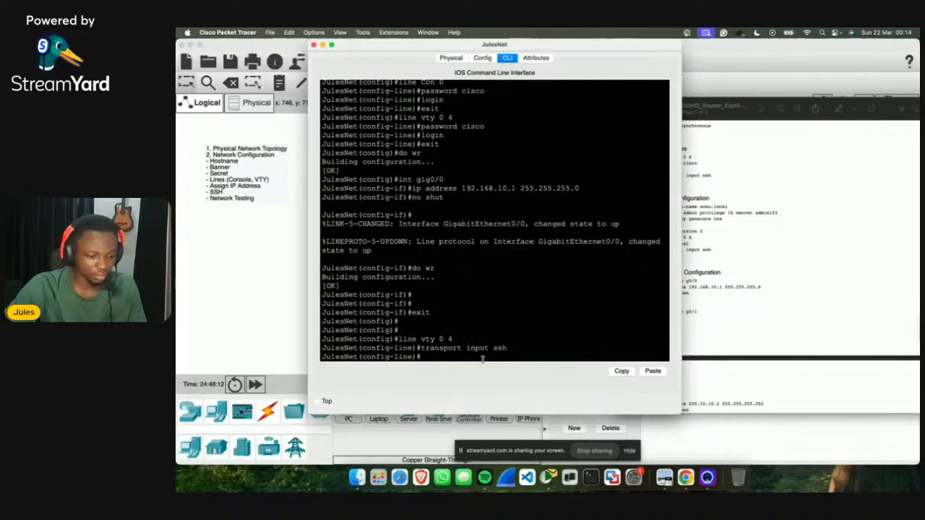
Step: Save the configuration with do wr and exit line configuration mode
{"action": "type", "text": "do wr"}
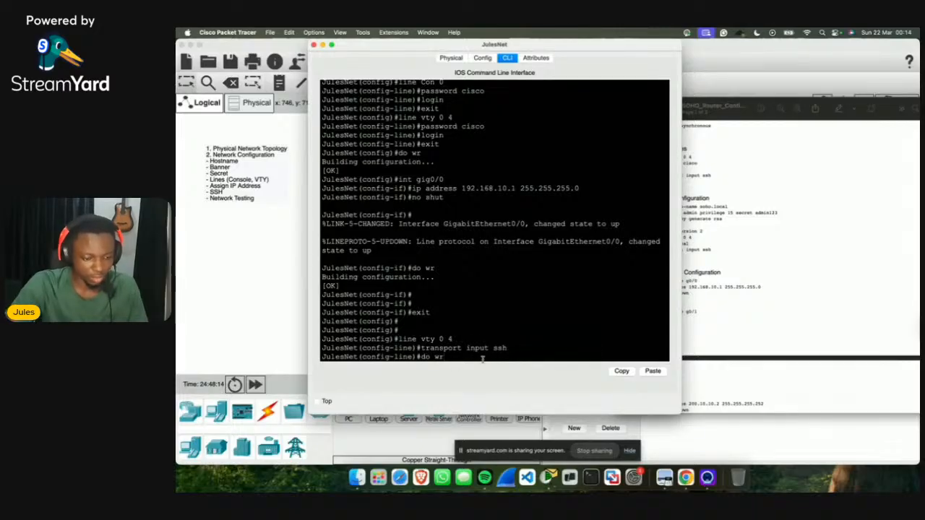
{"action": "left_click", "coordinate": [699, 191]}
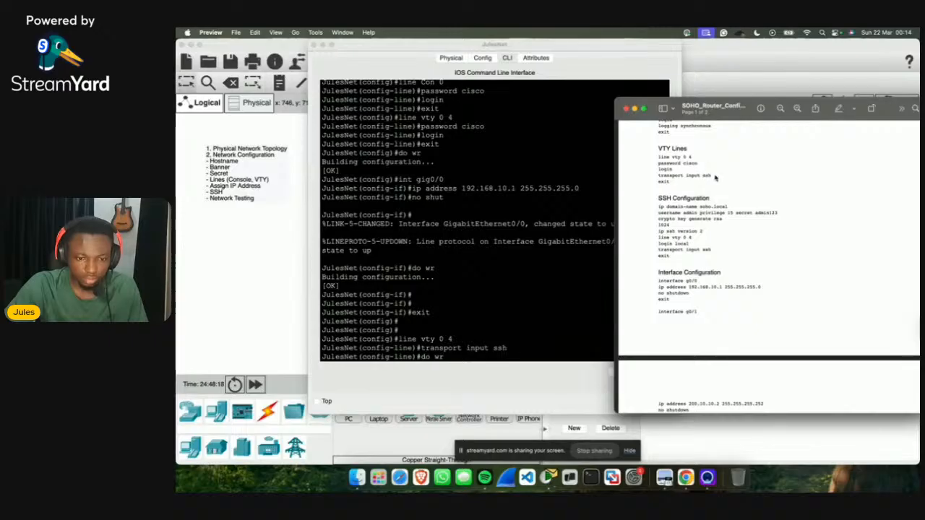
{"action": "left_click", "coordinate": [505, 352]}
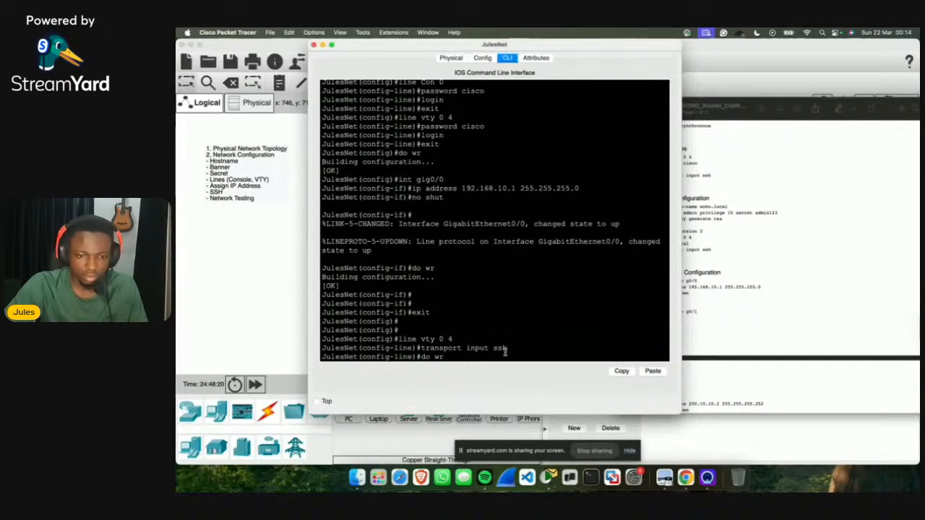
{"action": "type", "text": "do wr"}
{"action": "key", "text": "Return"}
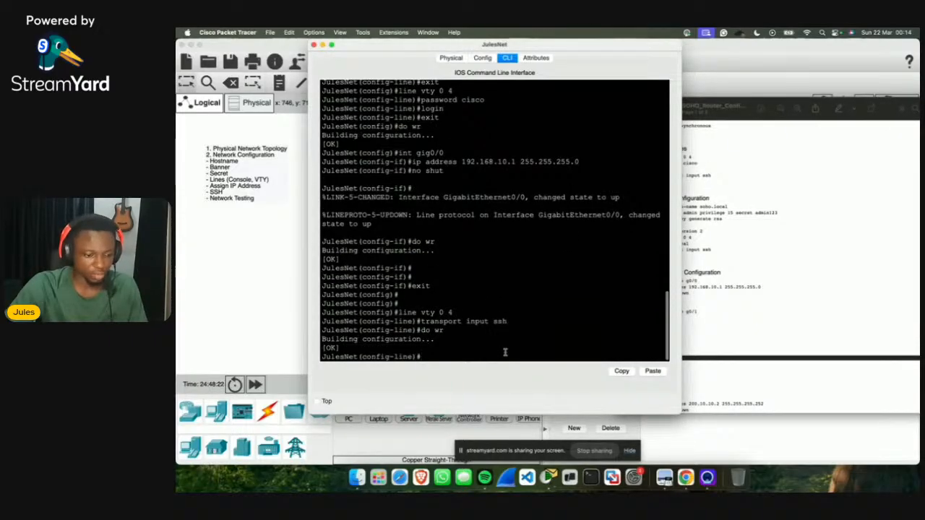
{"action": "type", "text": "exit"}
{"action": "key", "text": "Return"}
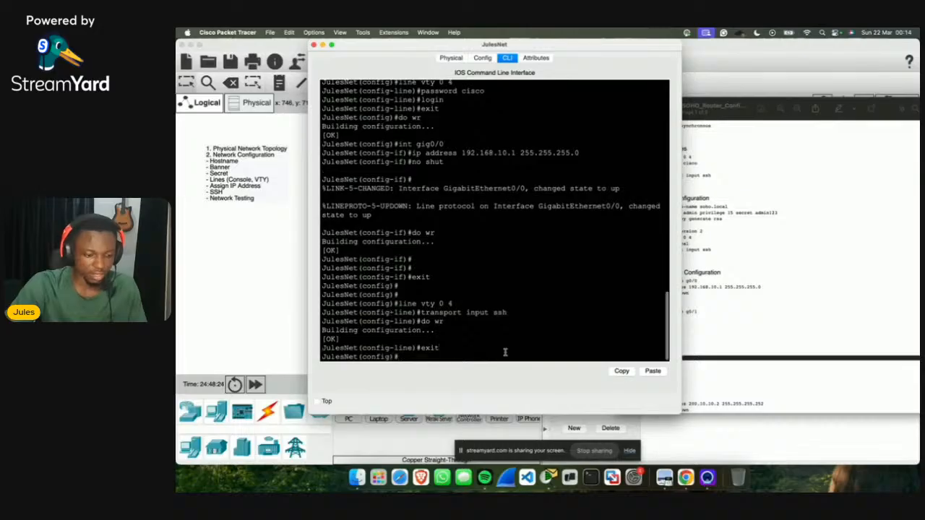
Step: Bring the SOHO_Router_Configuration PDF forward and zoom in twice on its SSH commands
{"action": "left_click", "coordinate": [745, 236]}
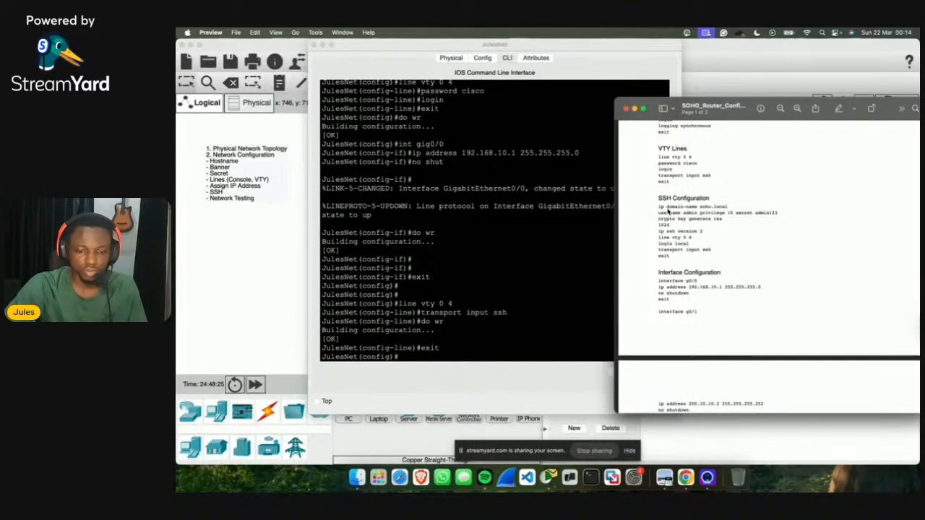
{"action": "left_click_drag", "start_coordinate": [666, 208], "coordinate": [735, 213]}
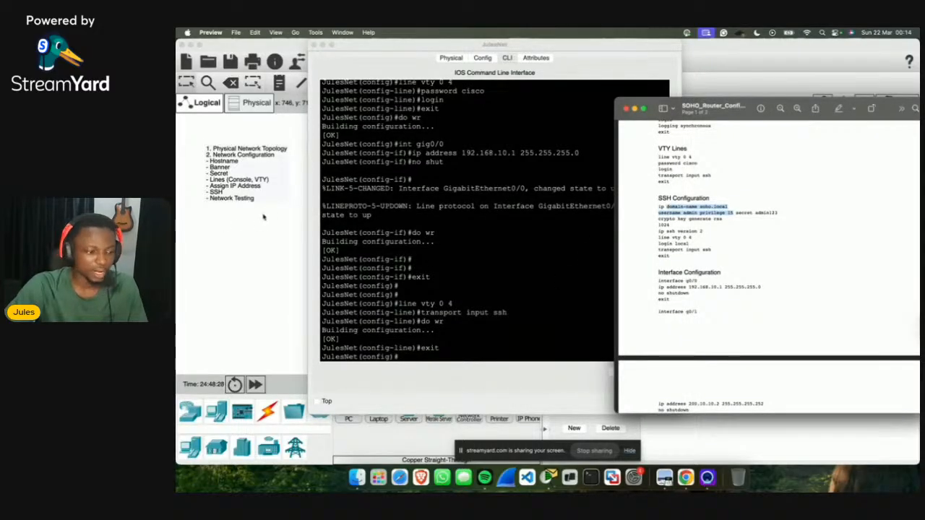
{"action": "left_click", "coordinate": [405, 341]}
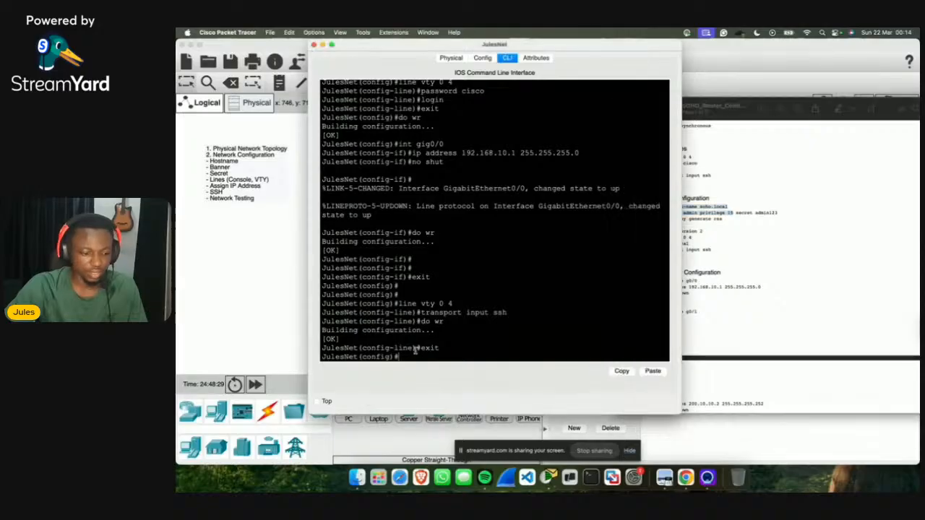
{"action": "left_click_drag", "start_coordinate": [567, 52], "coordinate": [496, 52]}
{"action": "left_click", "coordinate": [797, 117]}
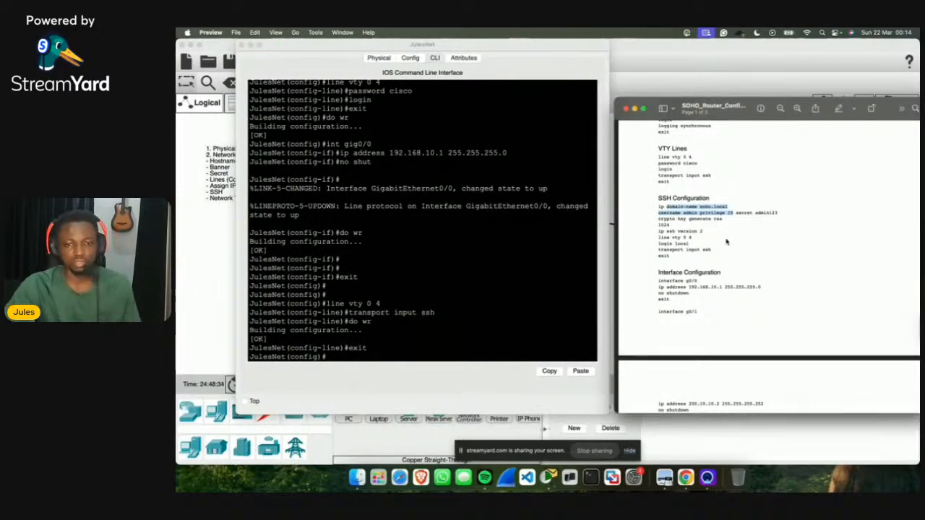
{"action": "left_click", "coordinate": [797, 117]}
{"action": "left_click", "coordinate": [797, 117]}
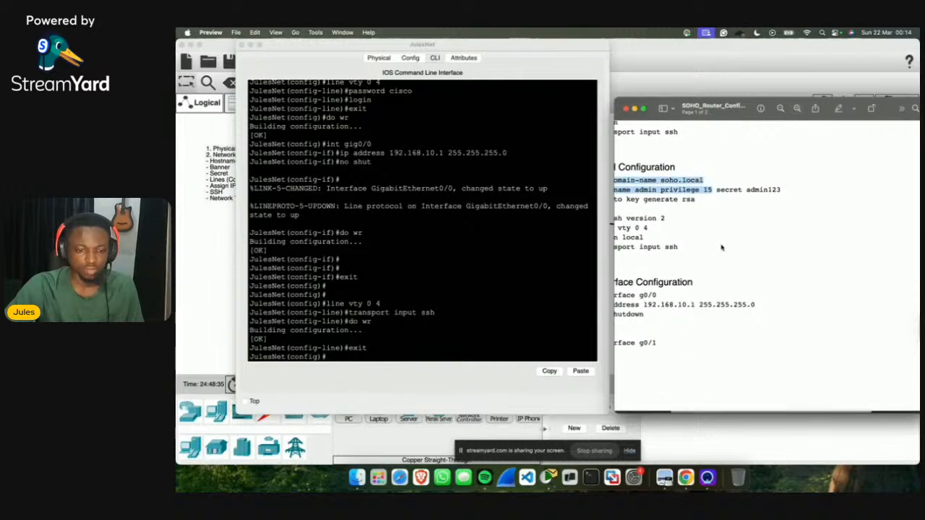
{"action": "left_click", "coordinate": [789, 220]}
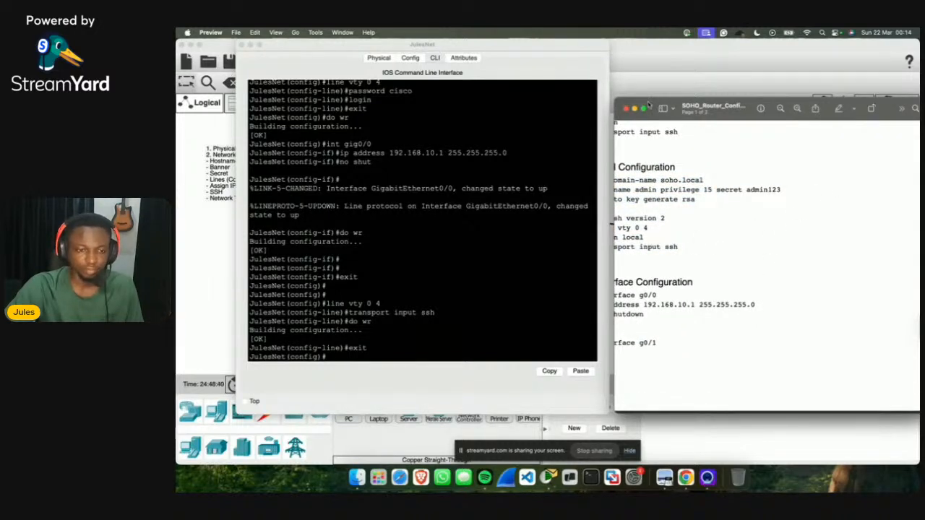
Step: Widen, zoom and reposition the PDF window beside the router's command line
{"action": "left_click_drag", "start_coordinate": [647, 105], "coordinate": [587, 99]}
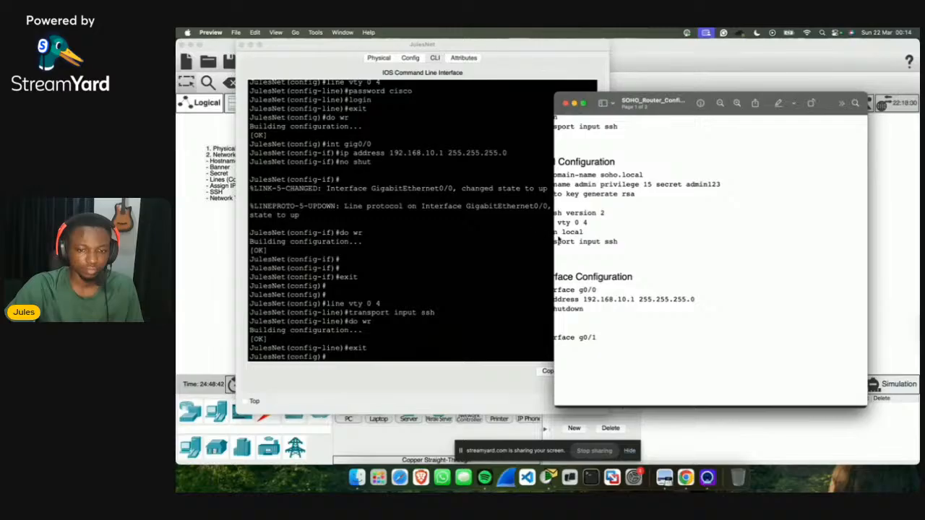
{"action": "left_click_drag", "start_coordinate": [552, 240], "coordinate": [507, 241]}
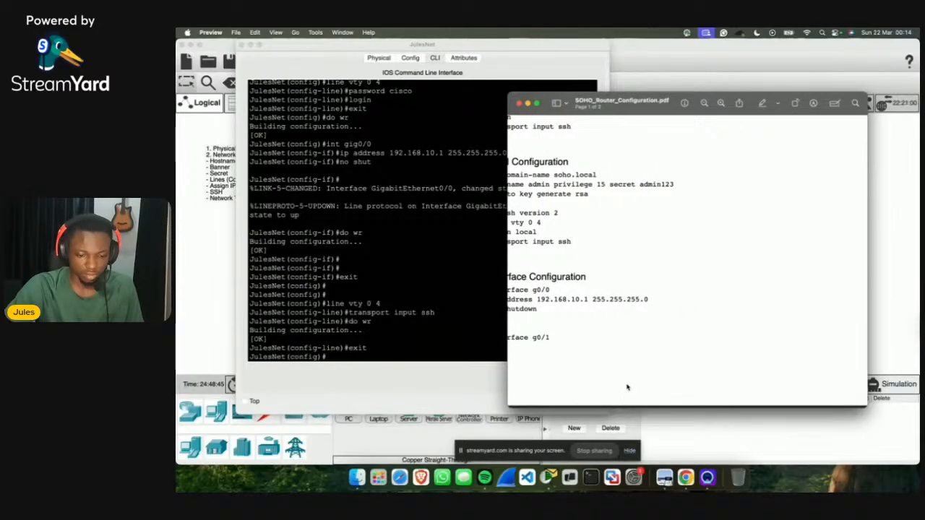
{"action": "left_click_drag", "start_coordinate": [627, 387], "coordinate": [677, 392]}
{"action": "left_click", "coordinate": [677, 392]}
{"action": "scroll", "coordinate": [677, 391], "scroll_direction": "left", "scroll_amount": 3}
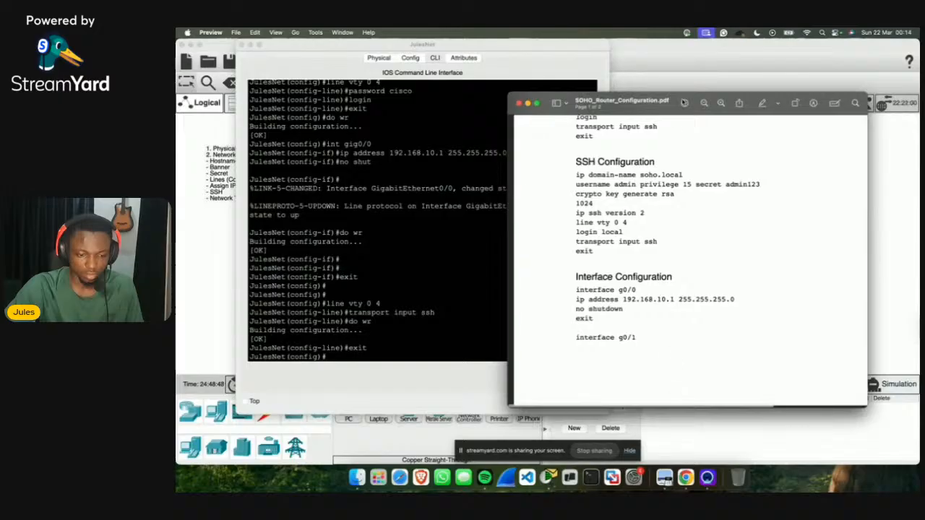
{"action": "left_click", "coordinate": [721, 102]}
{"action": "scroll", "coordinate": [661, 242], "scroll_direction": "up", "scroll_amount": 2}
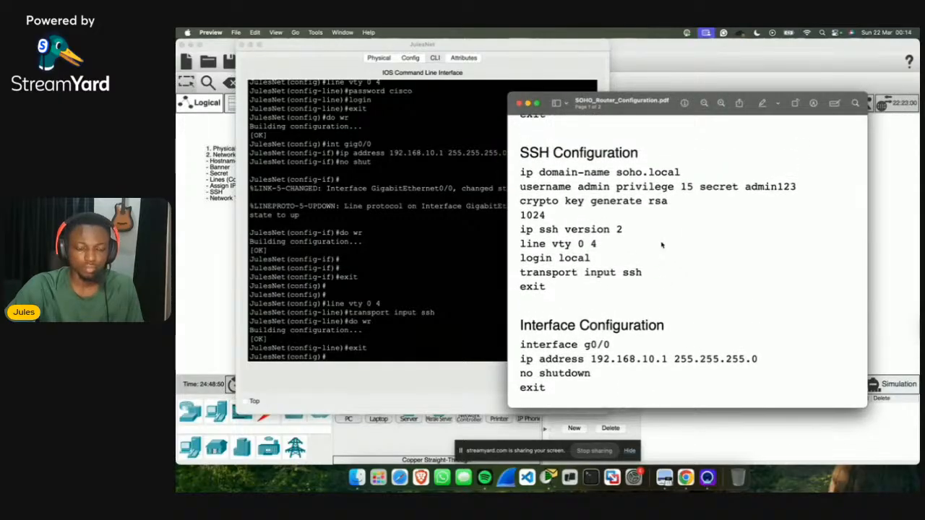
{"action": "left_click_drag", "start_coordinate": [631, 100], "coordinate": [723, 64]}
{"action": "left_click", "coordinate": [491, 68]}
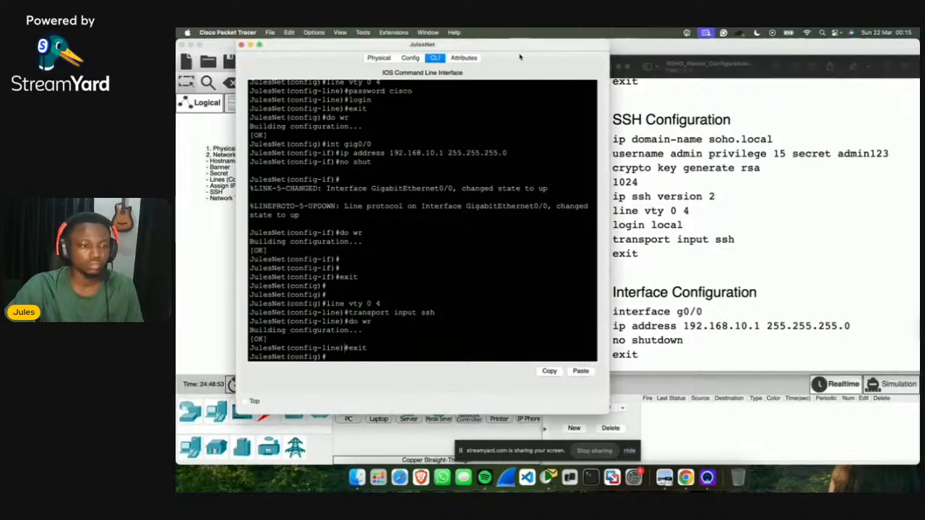
{"action": "mouse_move", "coordinate": [540, 44]}
{"action": "left_mouse_down"}
{"action": "mouse_move", "coordinate": [497, 45]}
{"action": "mouse_move", "coordinate": [524, 44]}
{"action": "left_mouse_up"}
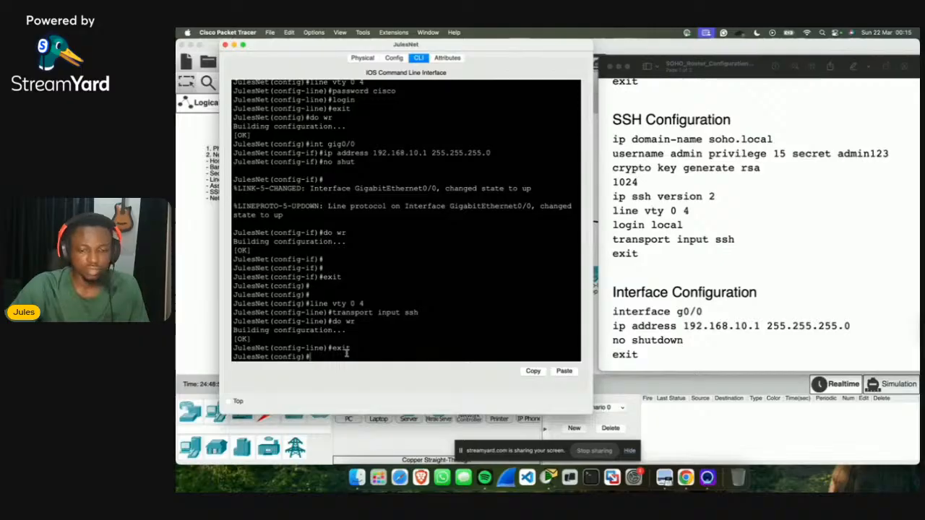
Step: Set domain name julenet.local and create a local admin user at privilege 15 with a secret
{"action": "type", "text": "ip doma"}
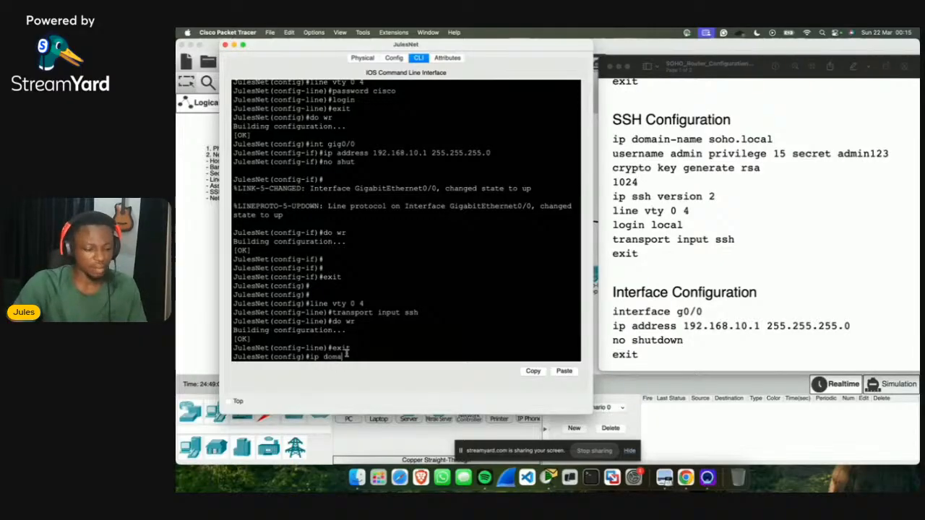
{"action": "type", "text": "in-name"}
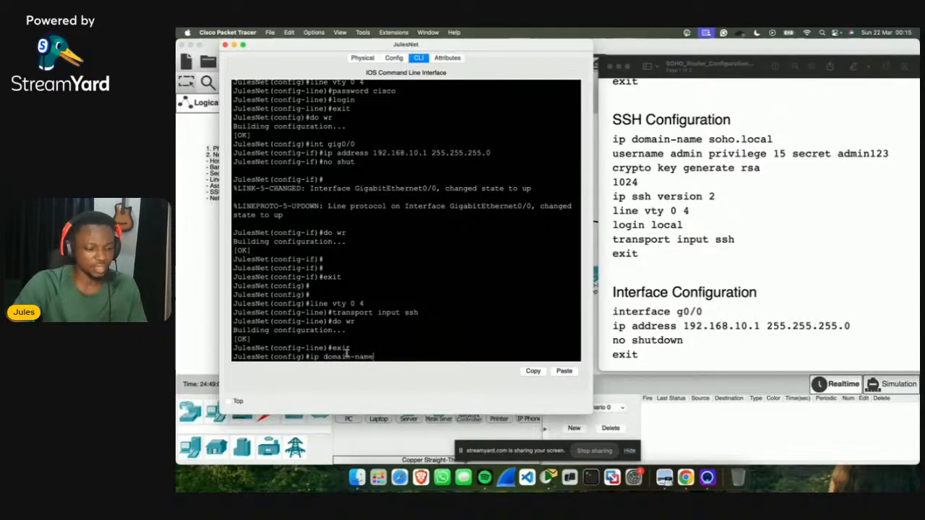
{"action": "type", "text": " julene"}
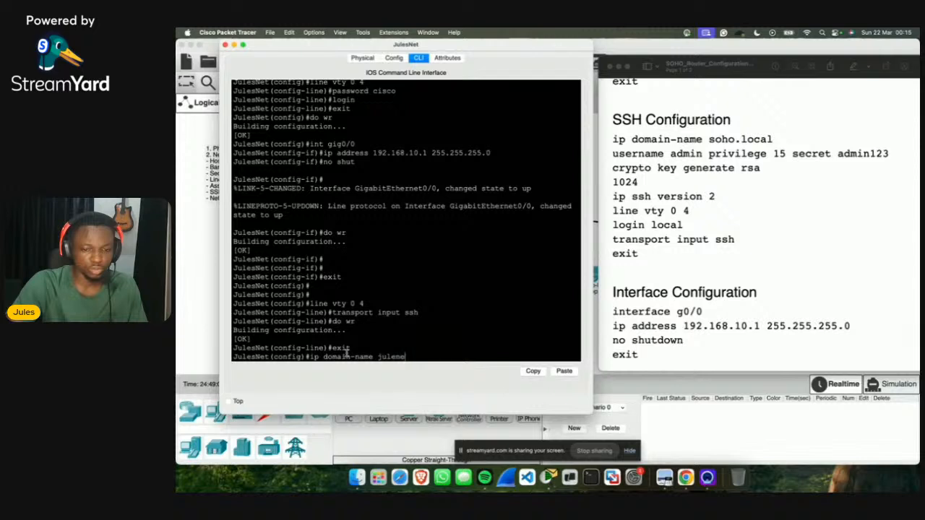
{"action": "type", "text": "t.local"}
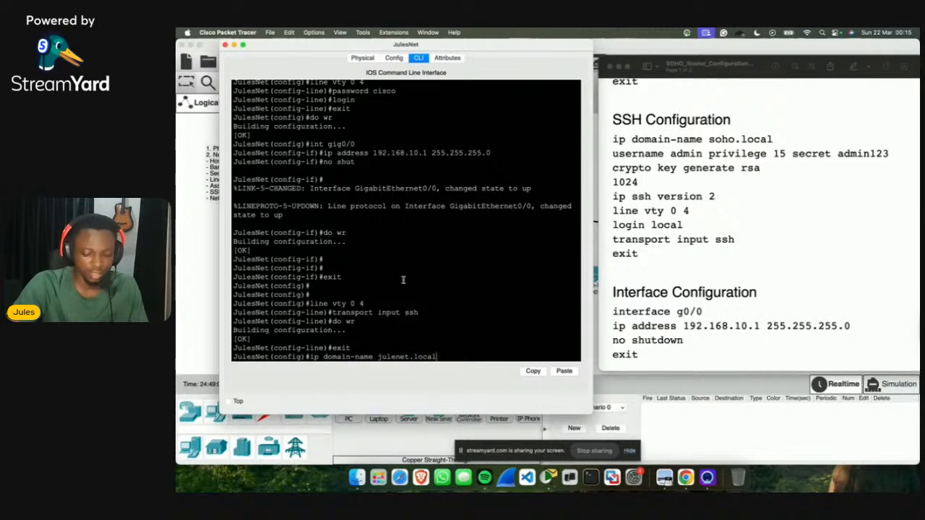
{"action": "key", "text": "Return"}
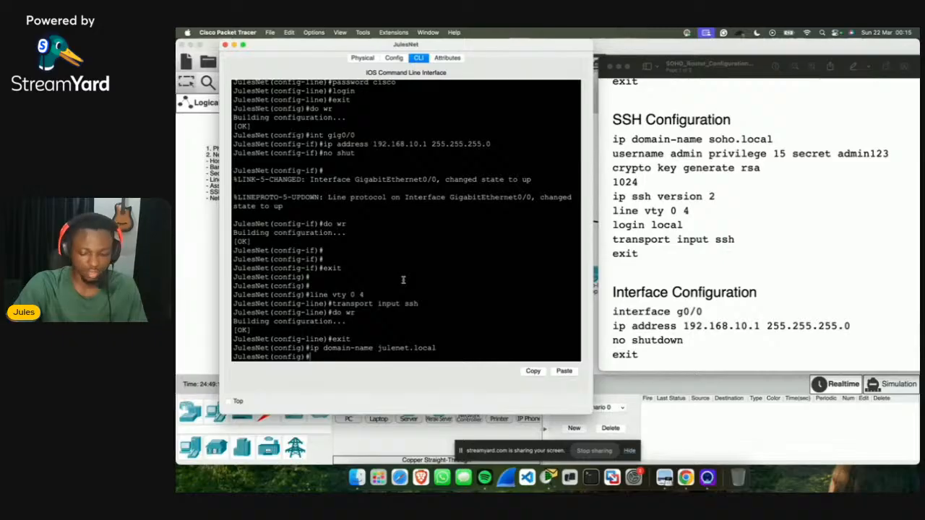
{"action": "type", "text": "userna"}
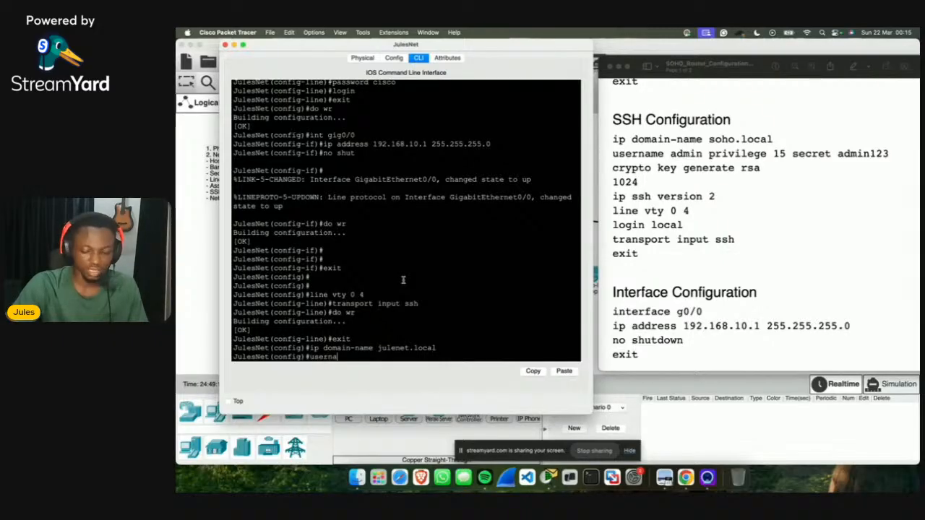
{"action": "type", "text": "me ad"}
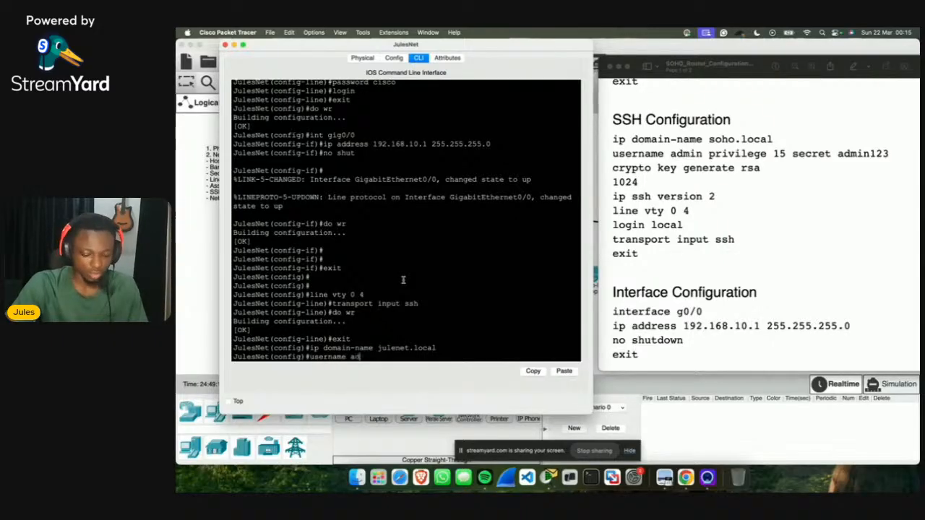
{"action": "type", "text": "min"}
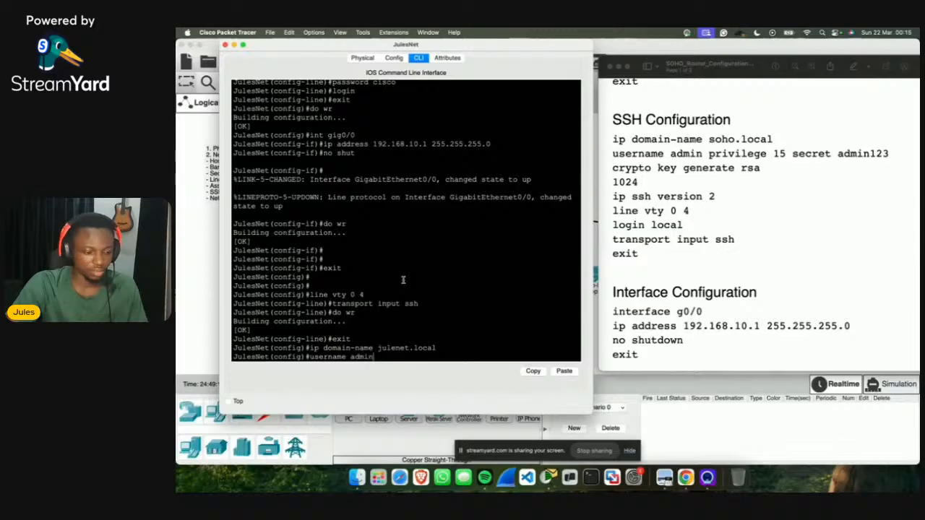
{"action": "type", "text": " priviledge"}
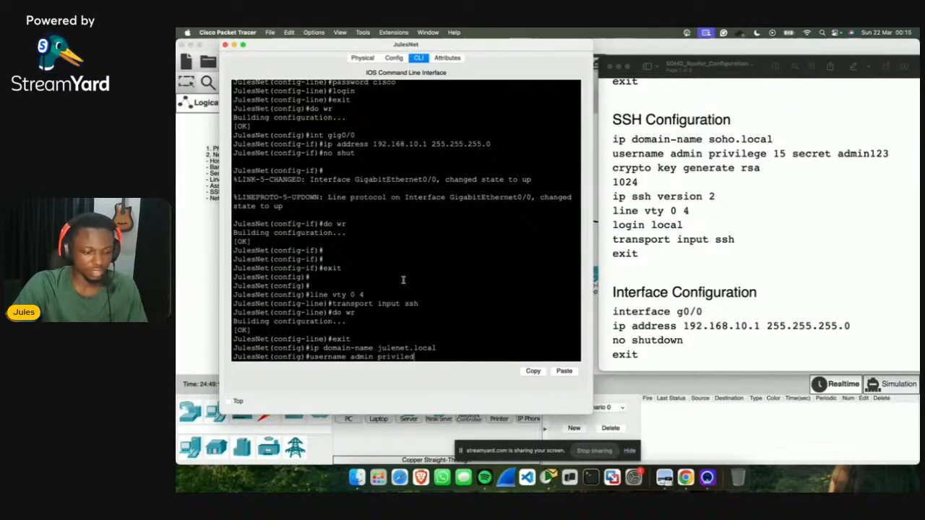
{"action": "key", "text": "BackSpace"}
{"action": "key", "text": "BackSpace"}
{"action": "key", "text": "BackSpace"}
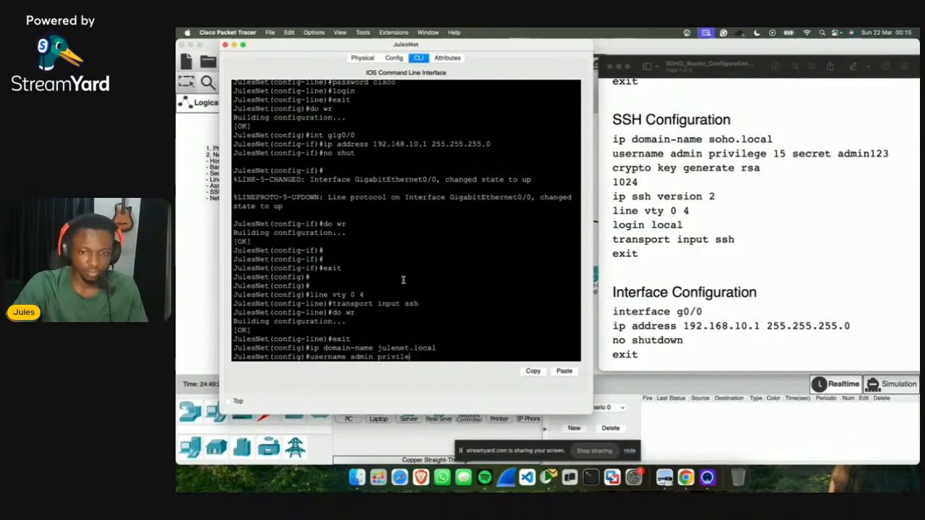
{"action": "type", "text": "ge 15"}
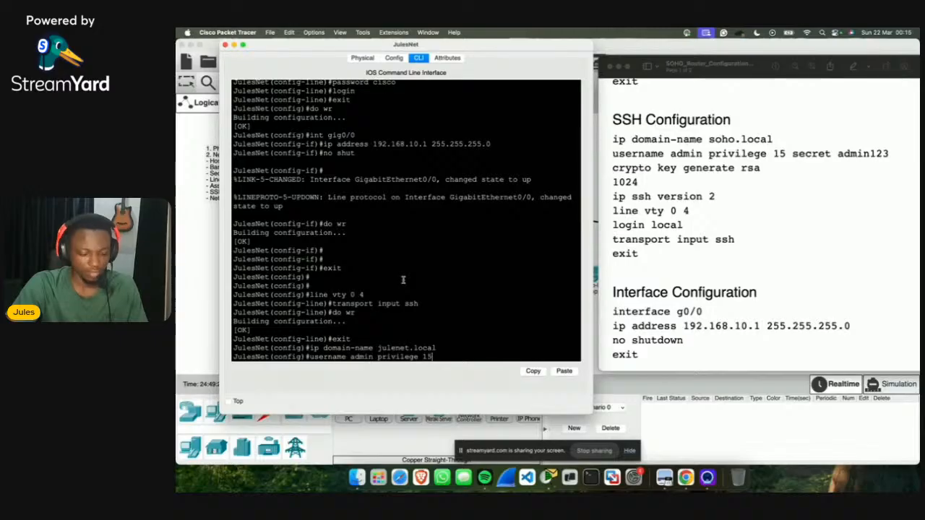
{"action": "type", "text": " secret"}
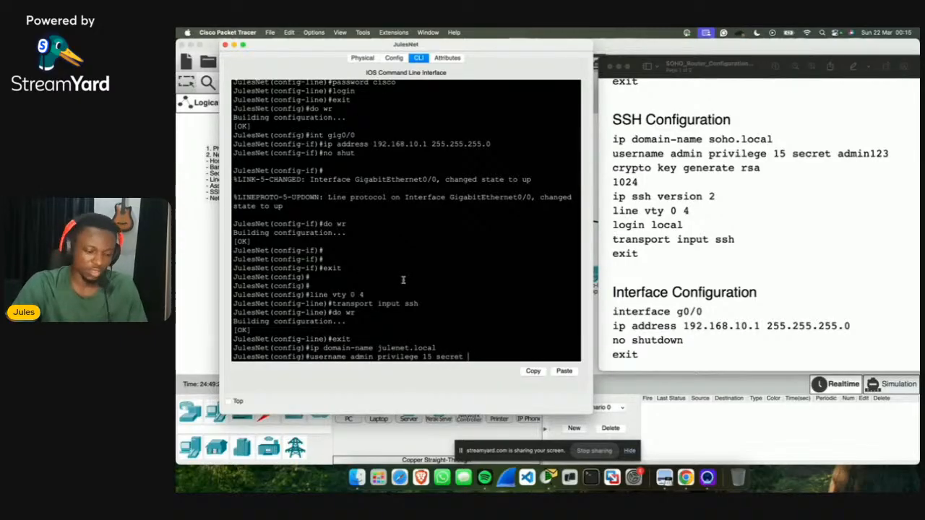
{"action": "type", "text": " admin"}
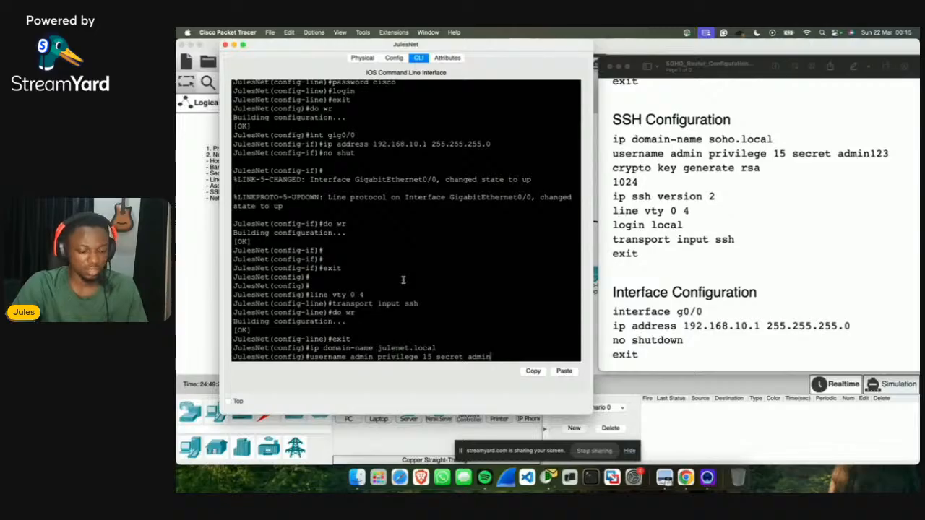
{"action": "type", "text": "123"}
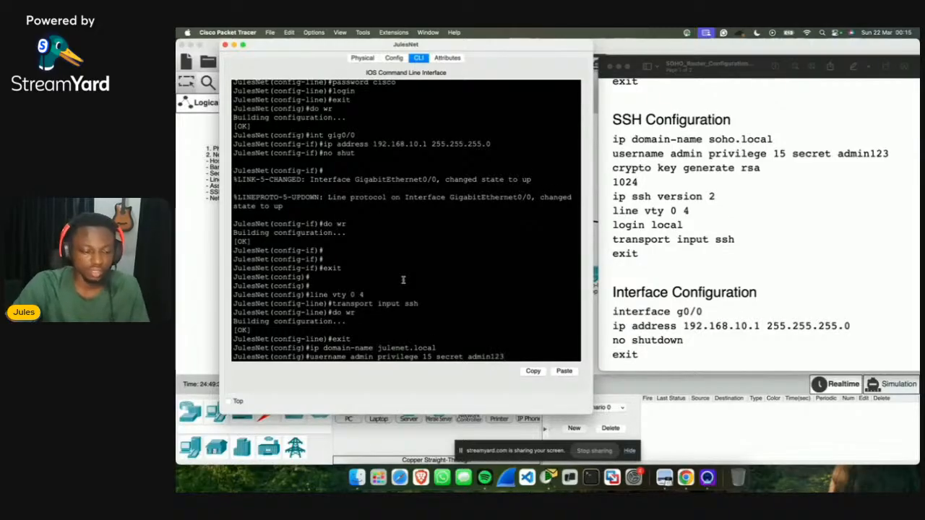
{"action": "key", "text": "Return"}
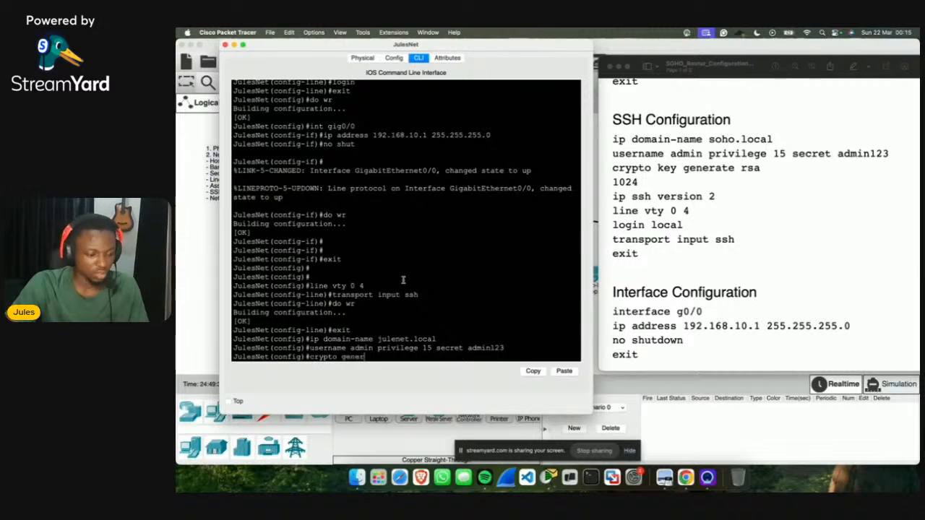
Step: Generate 1024-bit RSA keys with crypto key generate rsa and enable SSH version 2
{"action": "type", "text": "crypto generate rsa"}
{"action": "key", "text": "Return"}
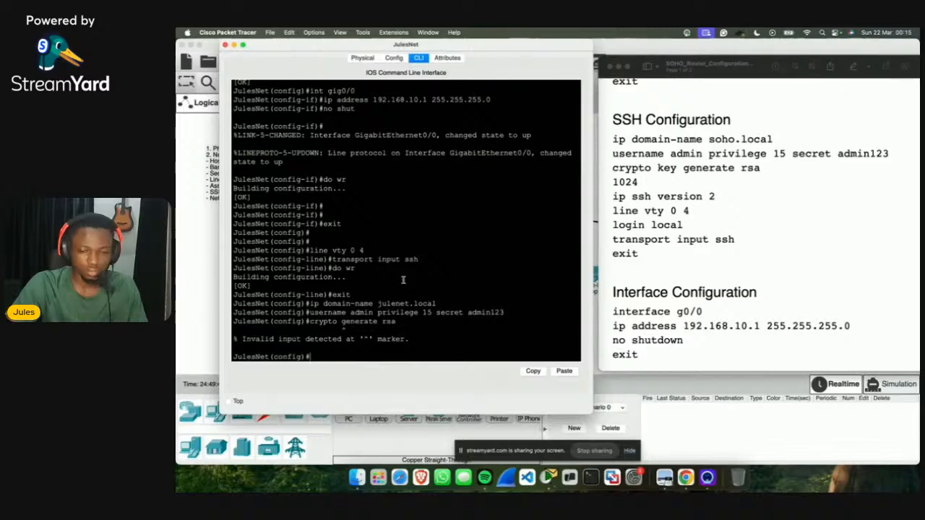
{"action": "key", "text": "Up"}
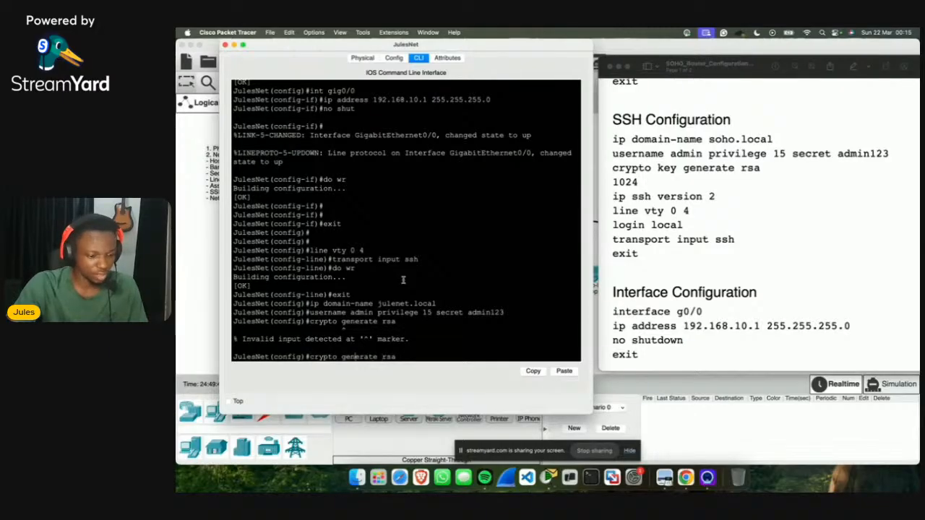
{"action": "key", "text": "Left"}
{"action": "key", "text": "Left"}
{"action": "key", "text": "Left"}
{"action": "key", "text": "Left"}
{"action": "key", "text": "Left"}
{"action": "key", "text": "Left"}
{"action": "key", "text": "Left"}
{"action": "key", "text": "Left"}
{"action": "key", "text": "Left"}
{"action": "key", "text": "Left"}
{"action": "key", "text": "Left"}
{"action": "key", "text": "Left"}
{"action": "type", "text": "key"}
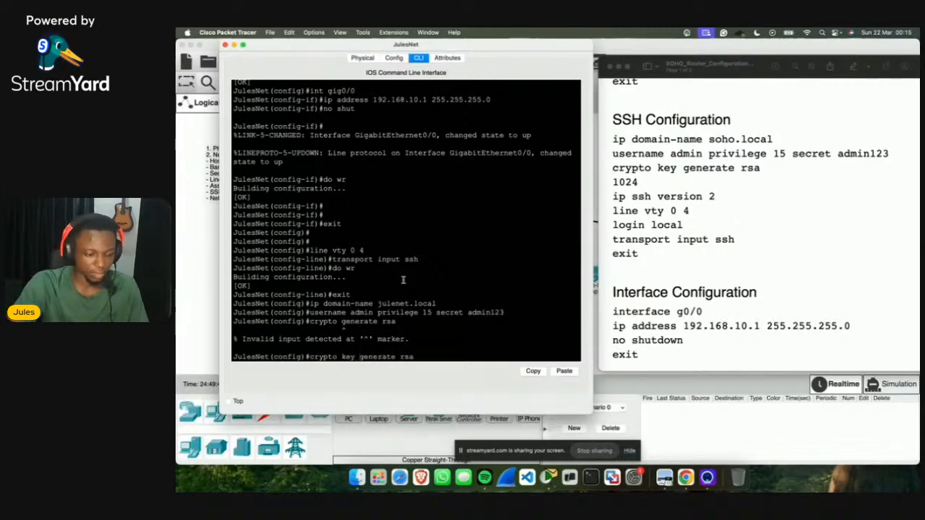
{"action": "key", "text": "Return"}
{"action": "type", "text": "10"}
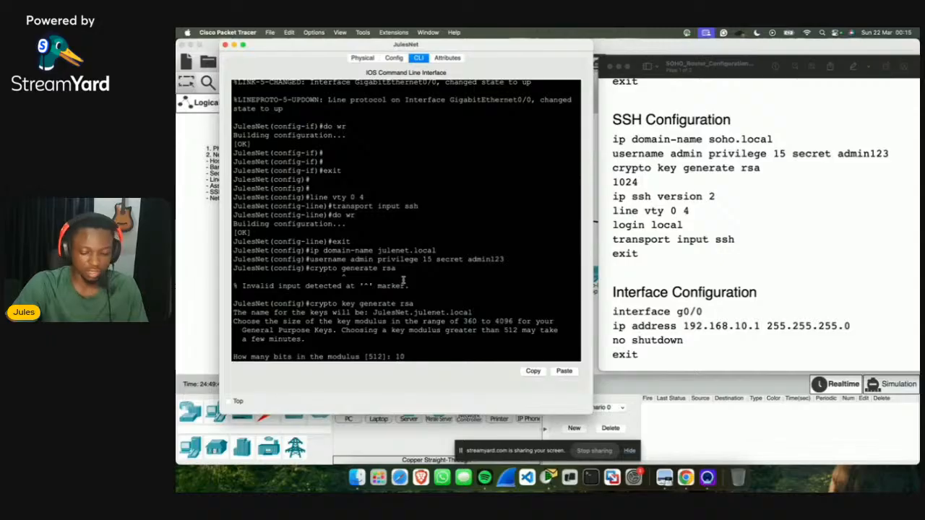
{"action": "type", "text": "24"}
{"action": "key", "text": "Return"}
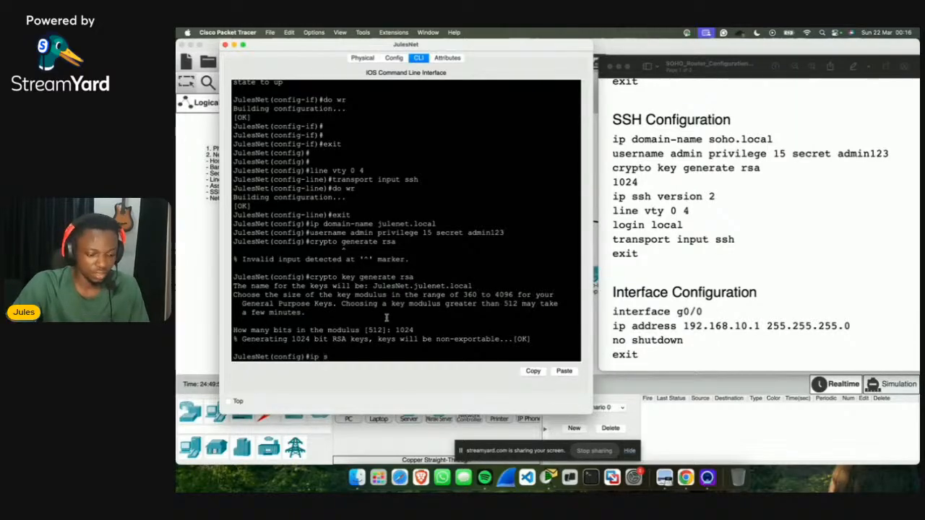
{"action": "type", "text": "versio"}
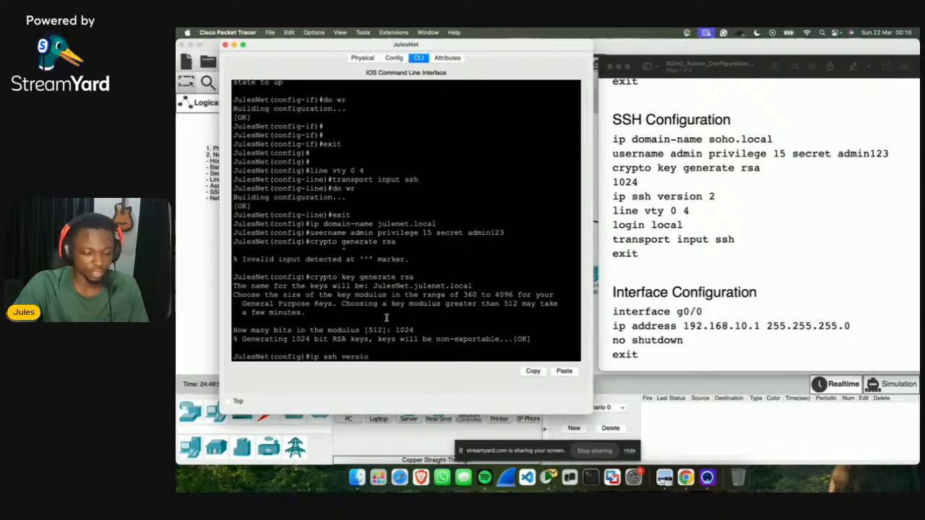
{"action": "type", "text": "n 2"}
{"action": "key", "text": "Return"}
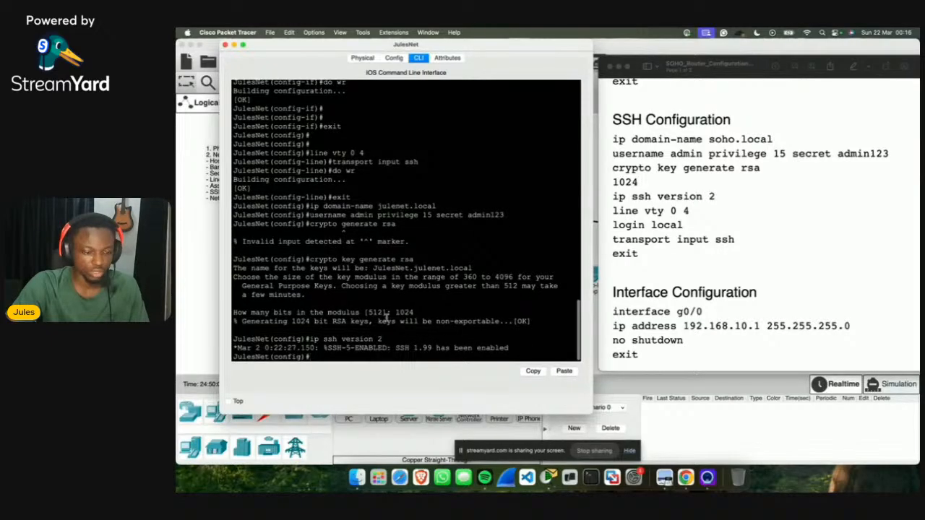
Step: Give line vty 0 4 login local and transport input ssh, save with do wr, and exit
{"action": "type", "text": "line vty"}
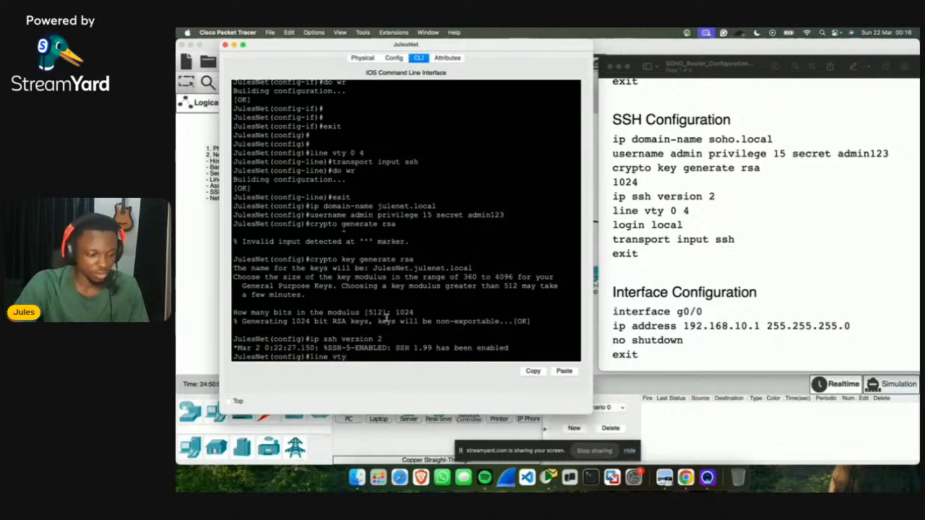
{"action": "type", "text": " 0 4"}
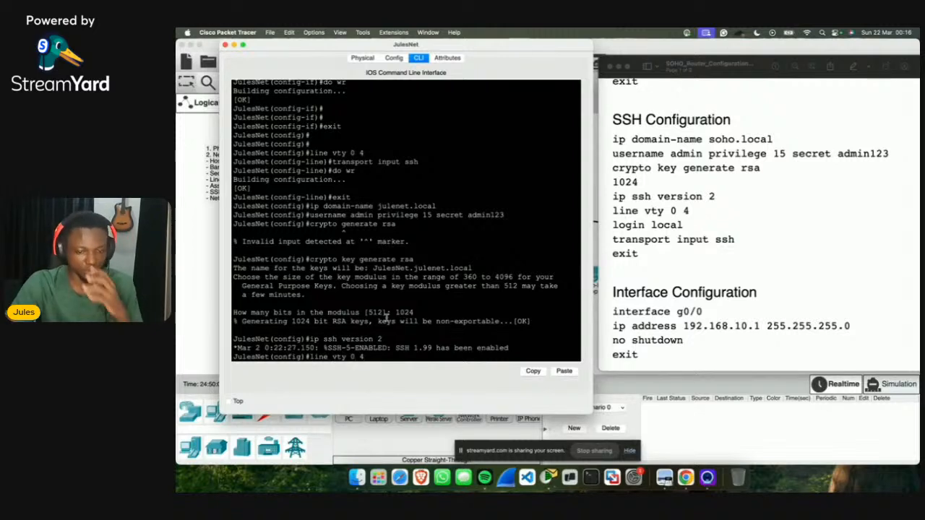
{"action": "key", "text": "Return"}
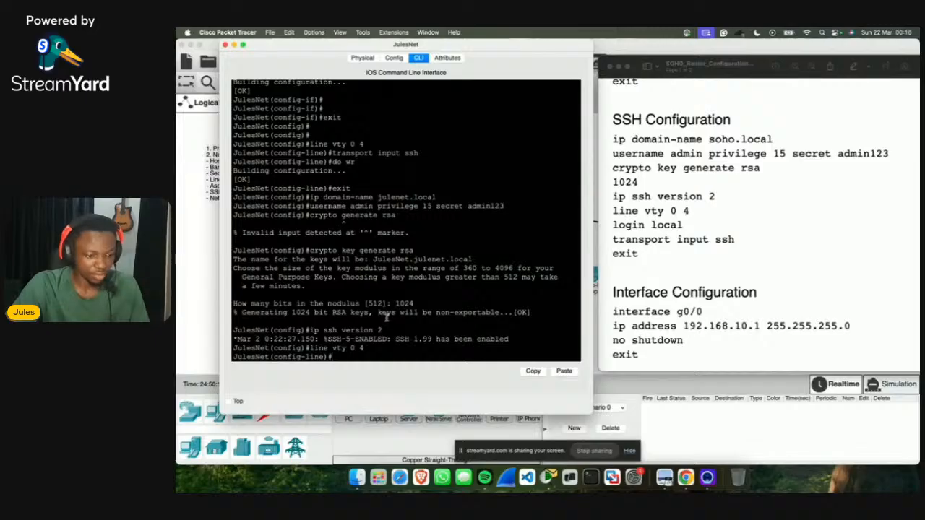
{"action": "type", "text": "login local"}
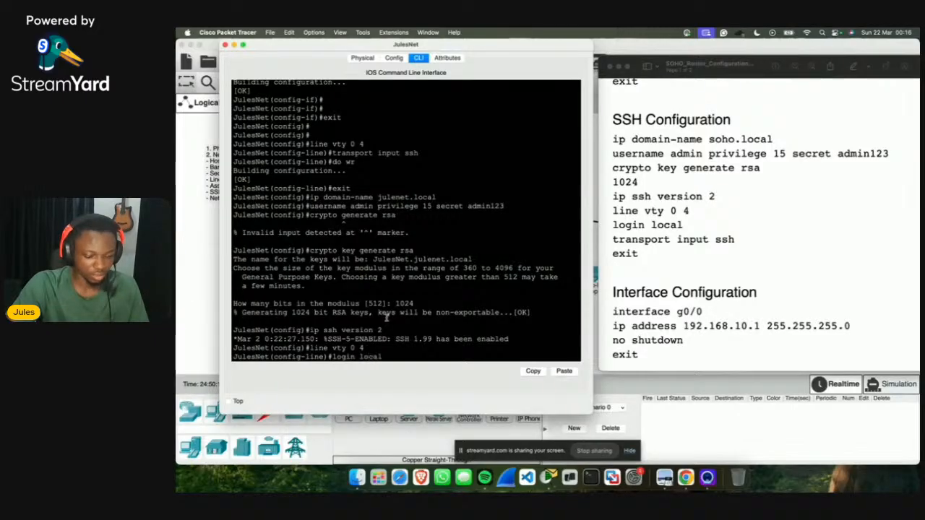
{"action": "key", "text": "Return"}
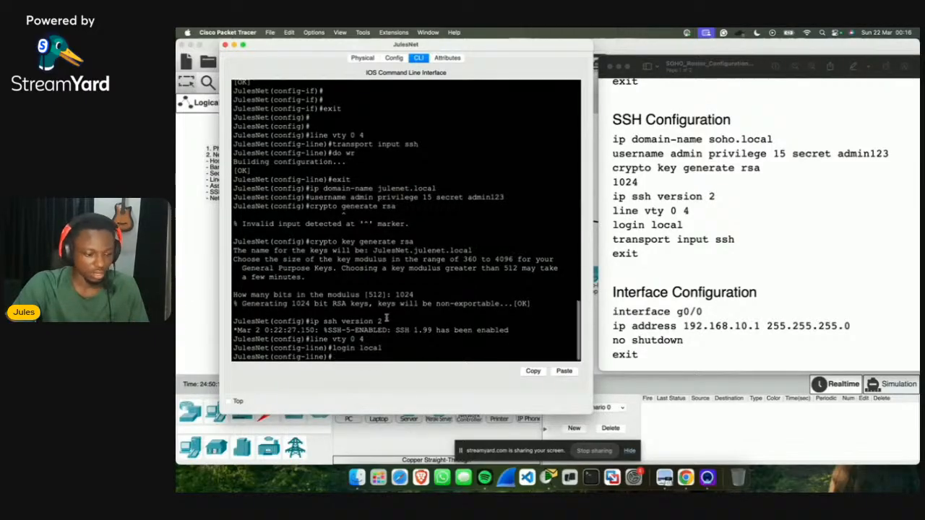
{"action": "type", "text": "transpor"}
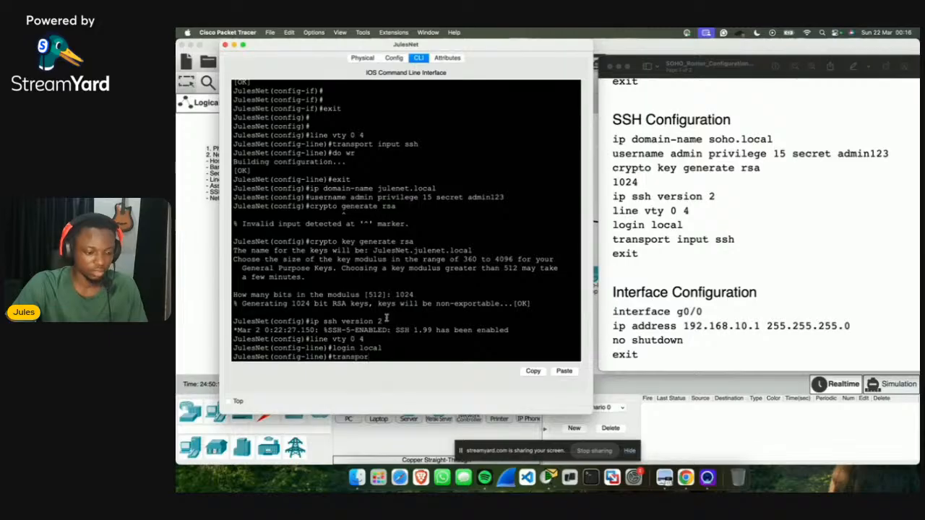
{"action": "type", "text": "t inp"}
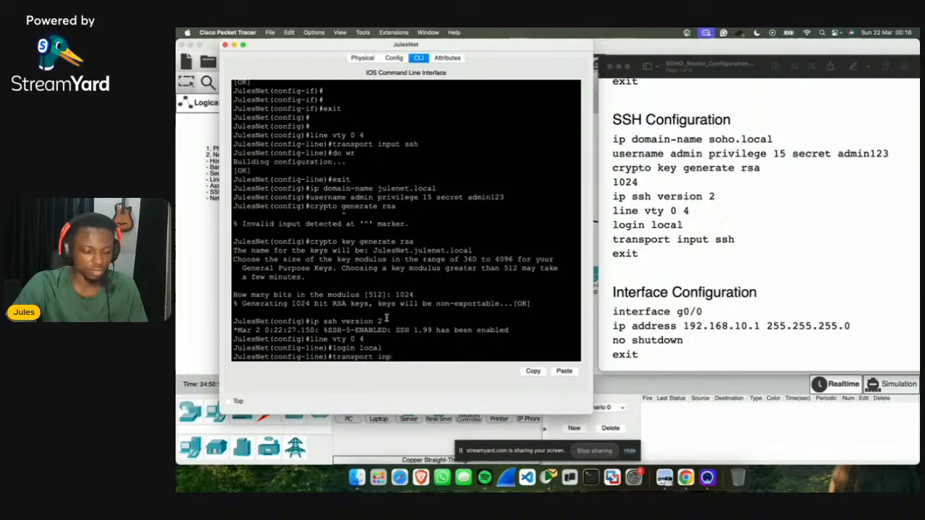
{"action": "type", "text": "ut ssh"}
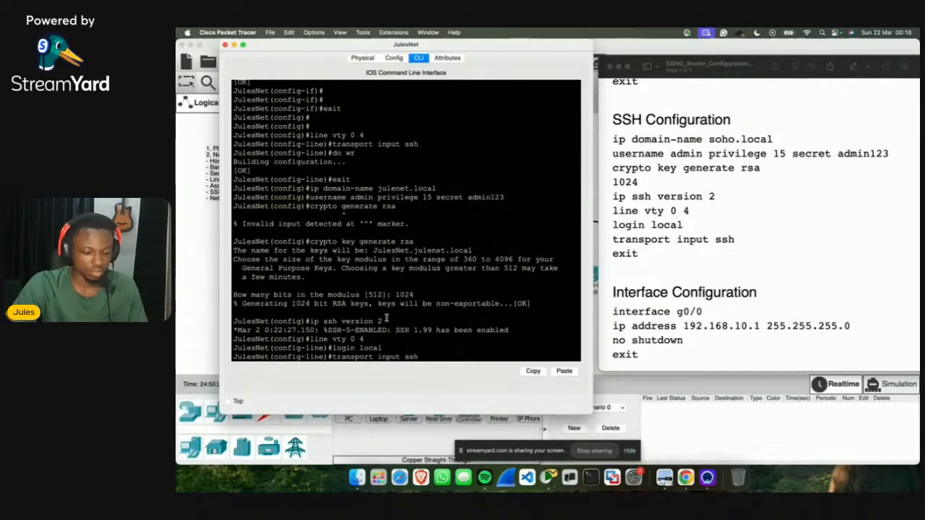
{"action": "key", "text": "Return"}
{"action": "type", "text": "do w"}
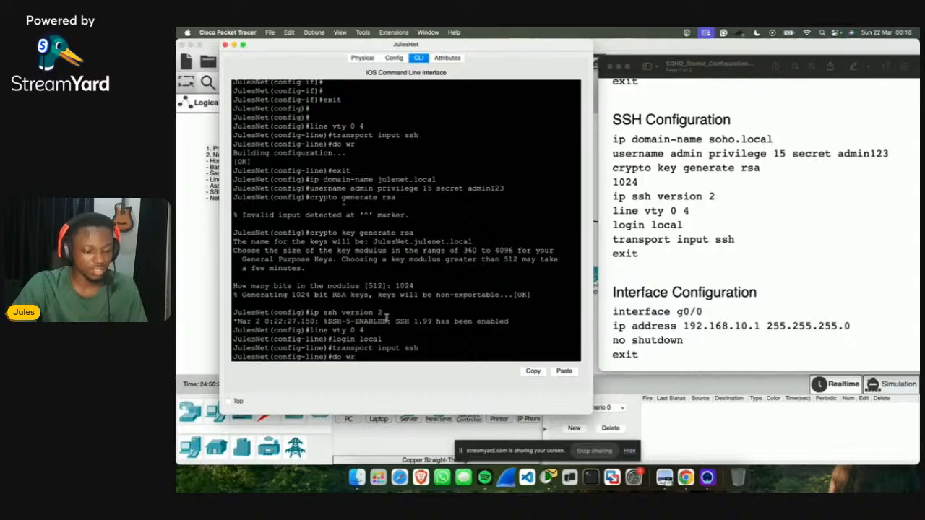
{"action": "type", "text": "r"}
{"action": "key", "text": "Return"}
{"action": "key", "text": "Return"}
{"action": "key", "text": "Return"}
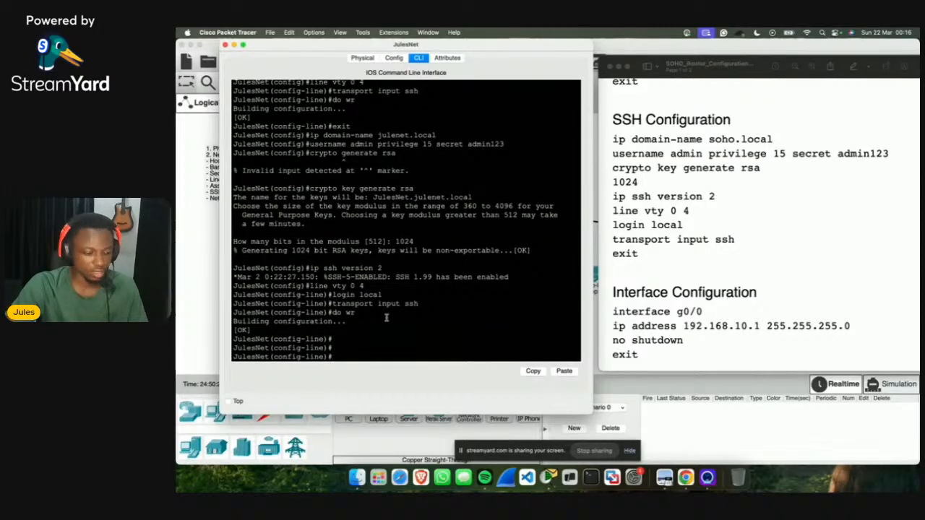
{"action": "type", "text": "do w"}
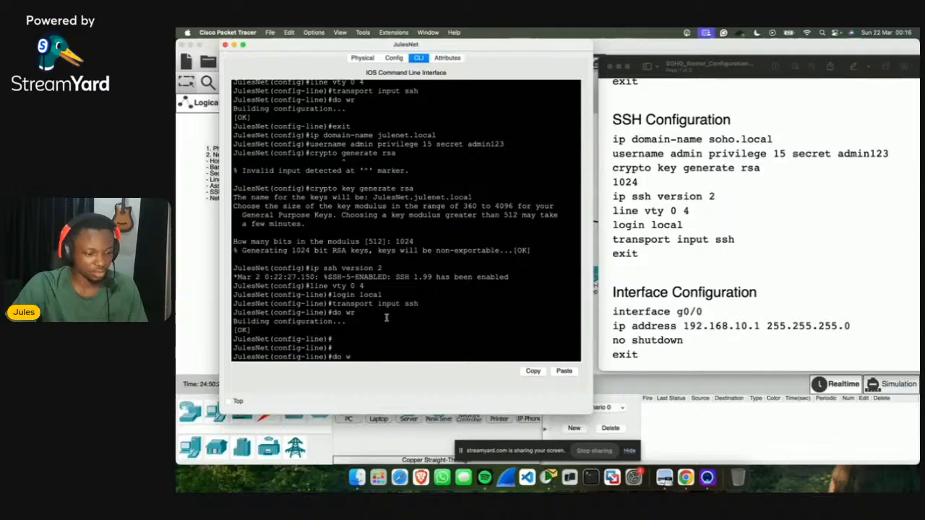
{"action": "type", "text": "r"}
{"action": "key", "text": "Return"}
{"action": "type", "text": "exit"}
{"action": "key", "text": "Return"}
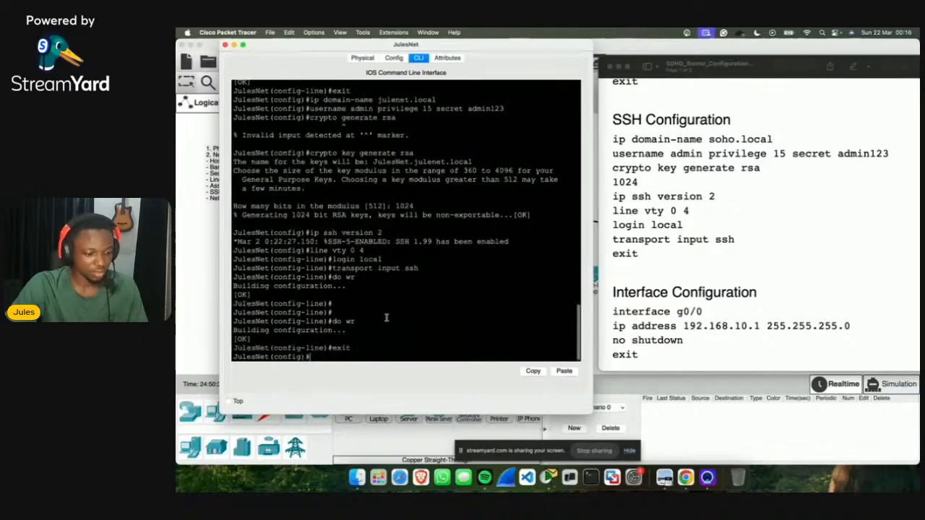
Step: Close the router's CLI window and open Laptop0's device window from the topology
{"action": "left_click", "coordinate": [202, 347]}
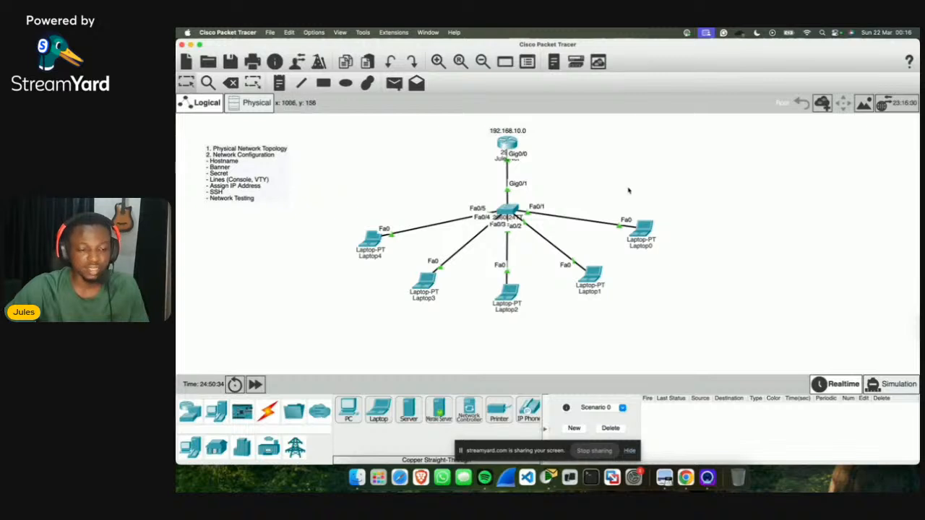
{"action": "left_click", "coordinate": [652, 233]}
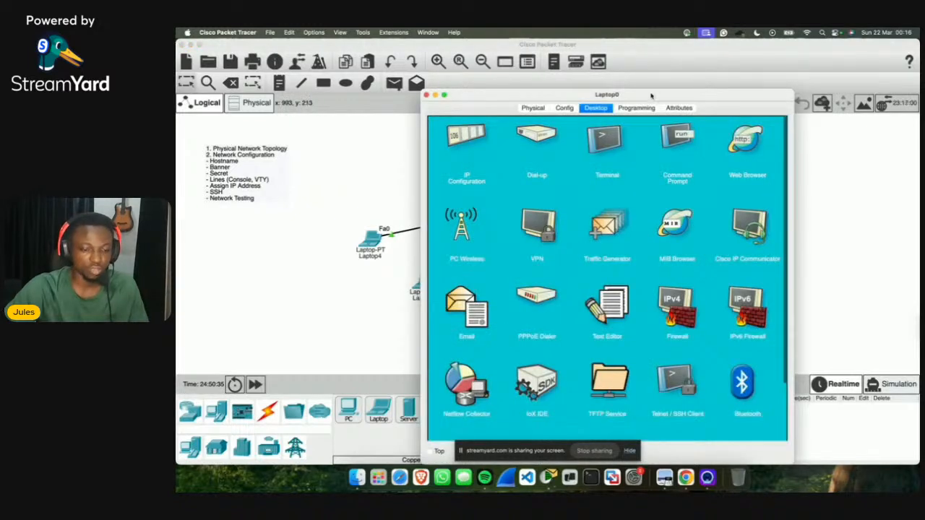
{"action": "left_click_drag", "start_coordinate": [651, 93], "coordinate": [778, 67]}
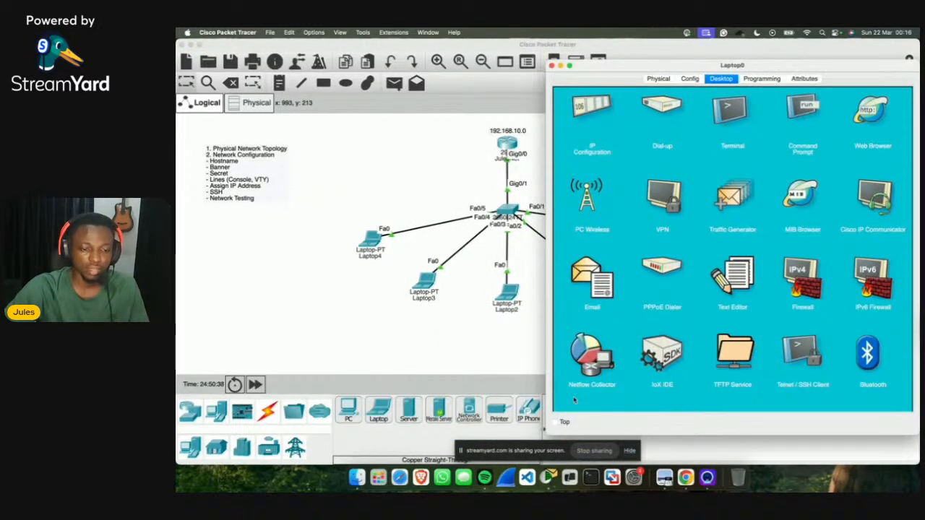
{"action": "left_click_drag", "start_coordinate": [550, 436], "coordinate": [588, 374]}
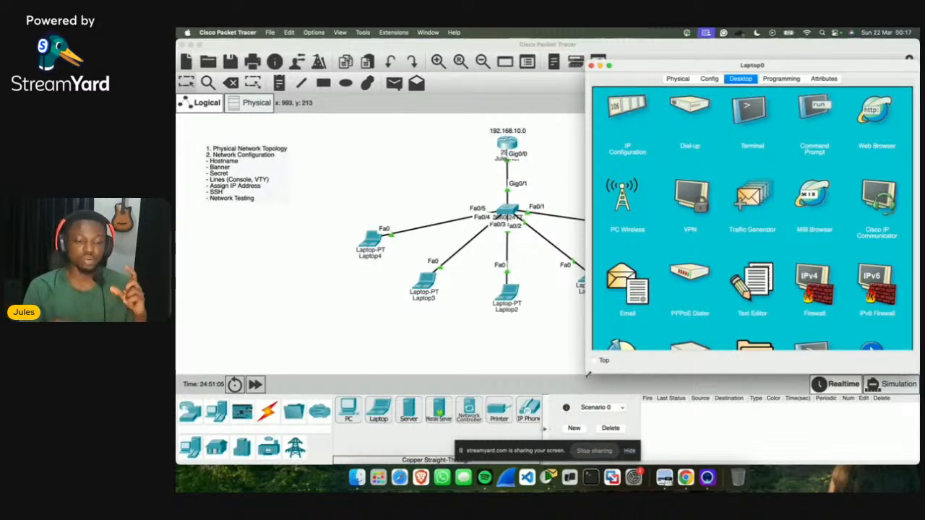
{"action": "key", "text": "super+w"}
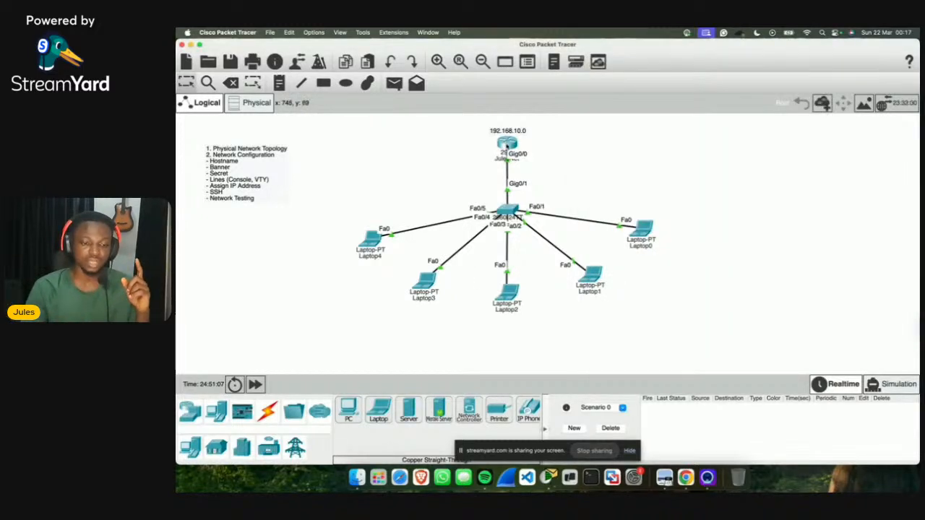
{"action": "left_click", "coordinate": [508, 141]}
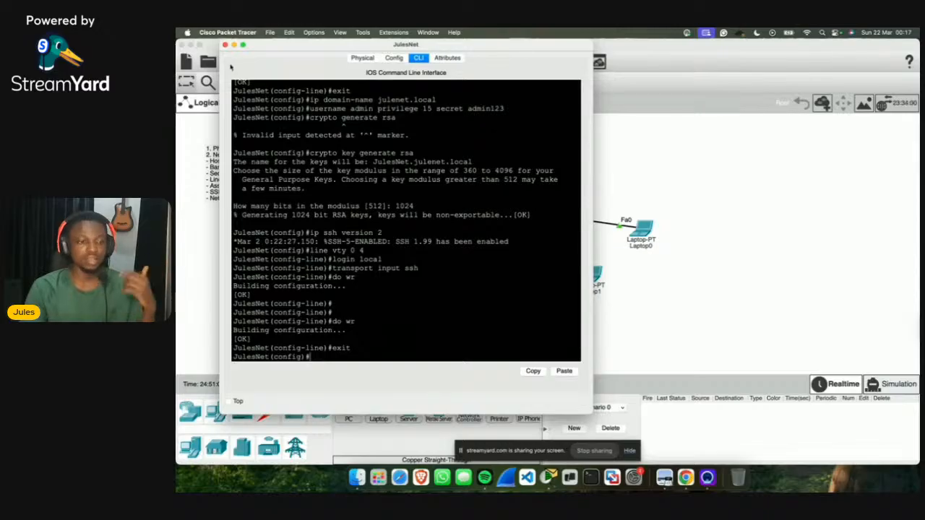
{"action": "left_click", "coordinate": [224, 45]}
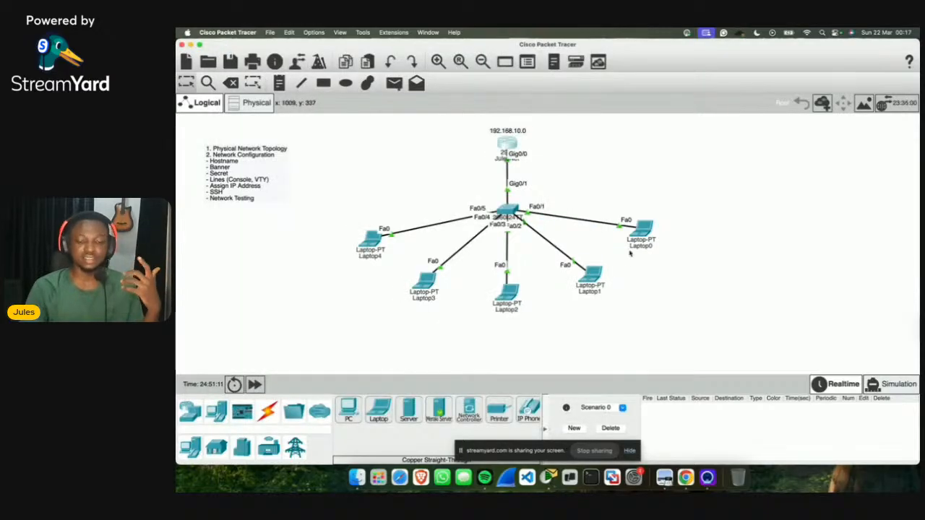
{"action": "left_click", "coordinate": [635, 229]}
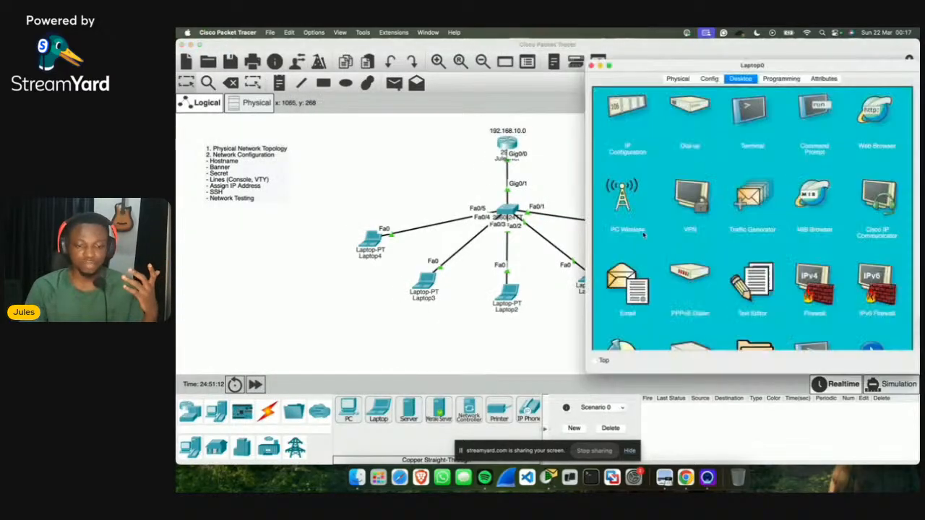
Step: From Laptop0's Command Prompt, SSH to 192.168.10.1 as admin and enter the password
{"action": "left_click", "coordinate": [814, 110]}
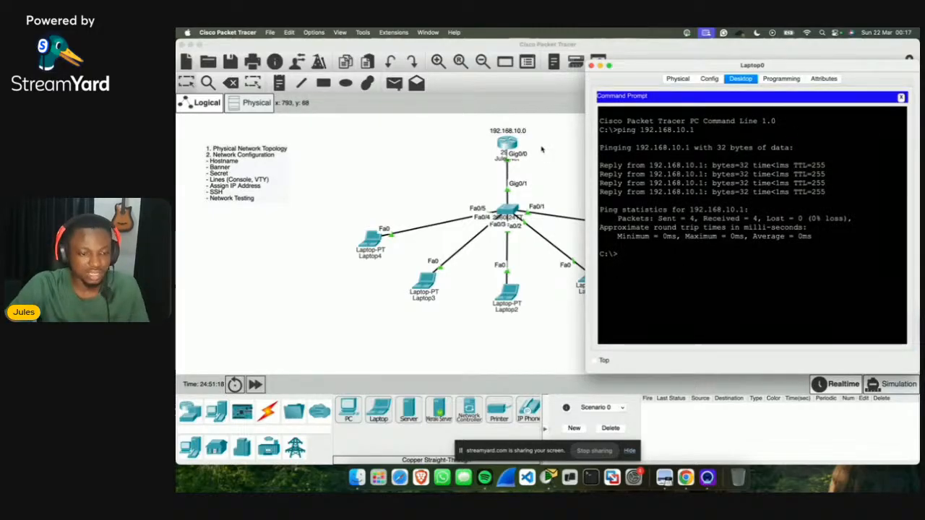
{"action": "type", "text": "ssh"}
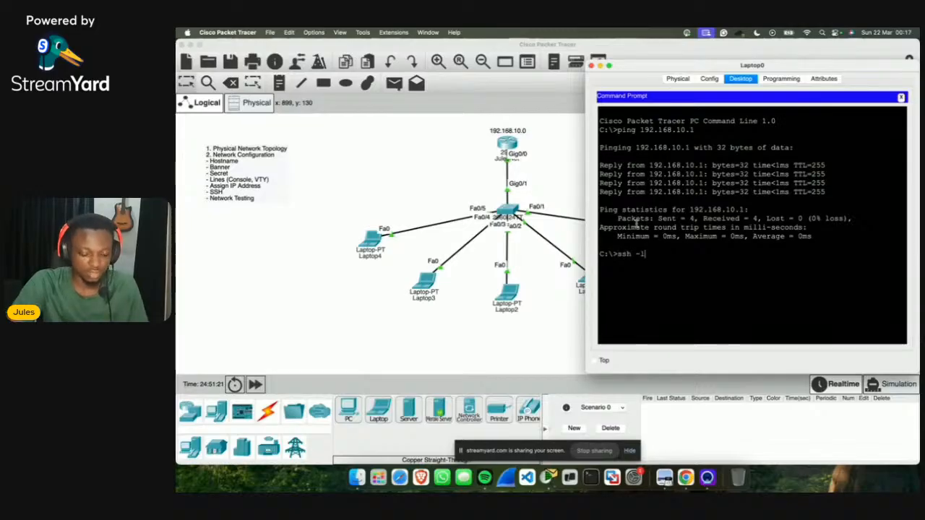
{"action": "type", "text": " -l"}
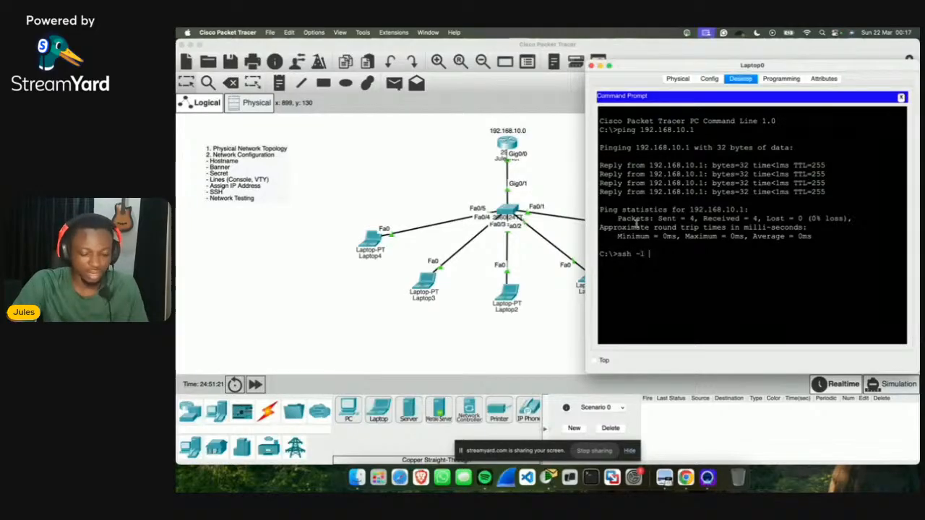
{"action": "type", "text": " admin 192"}
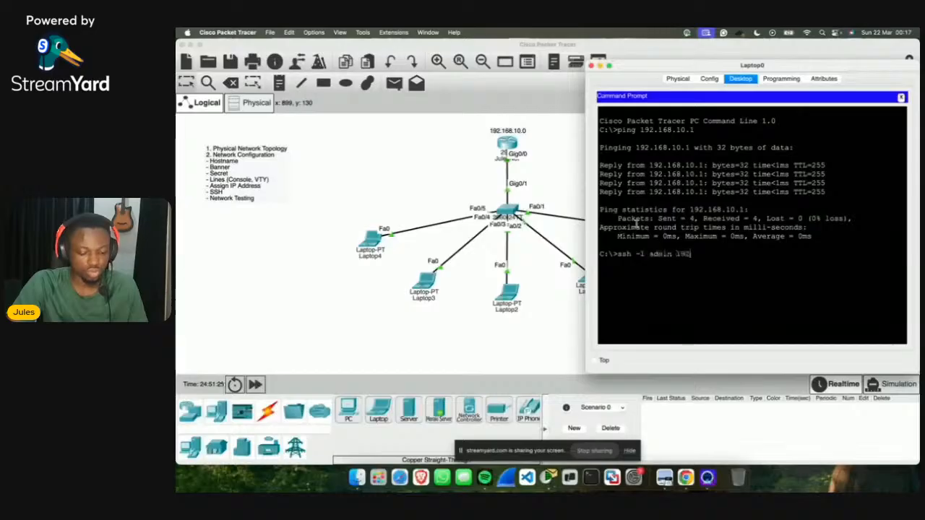
{"action": "type", "text": ".168.1"}
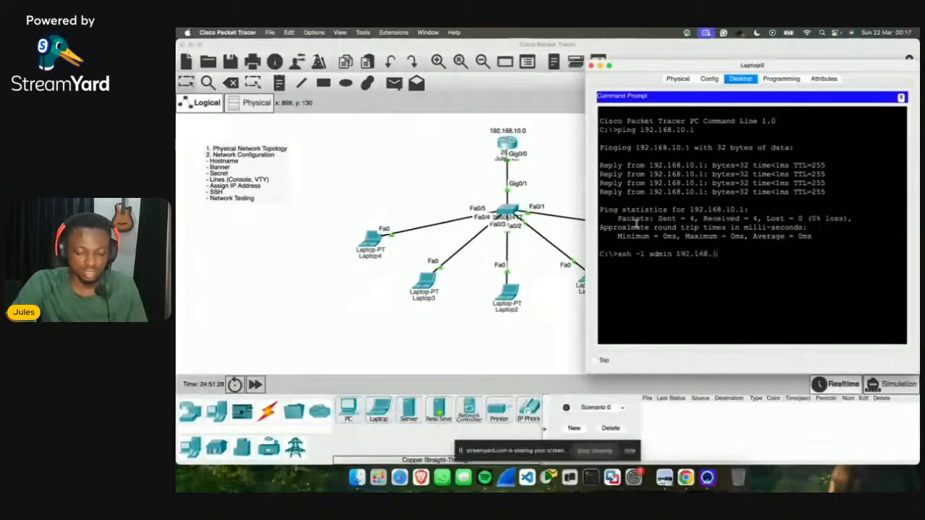
{"action": "type", "text": "0.1"}
{"action": "key", "text": "Return"}
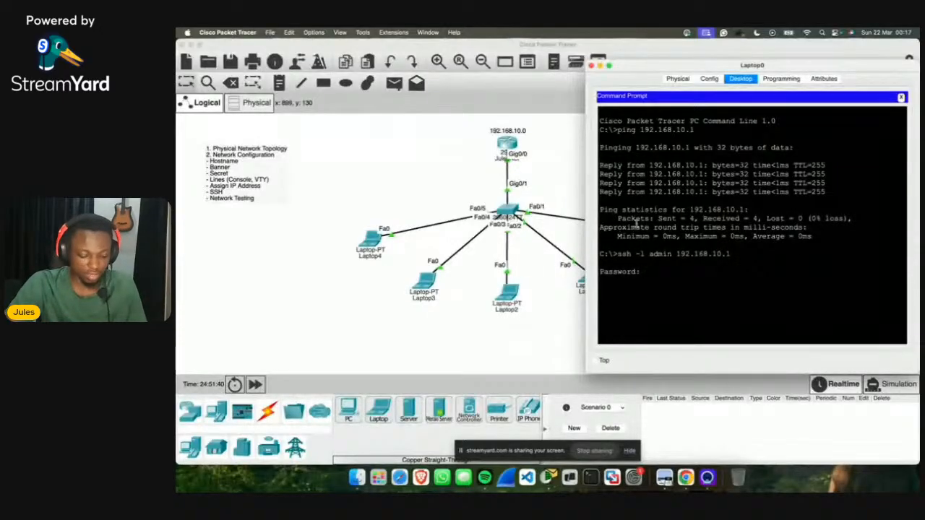
{"action": "key", "text": "Return"}
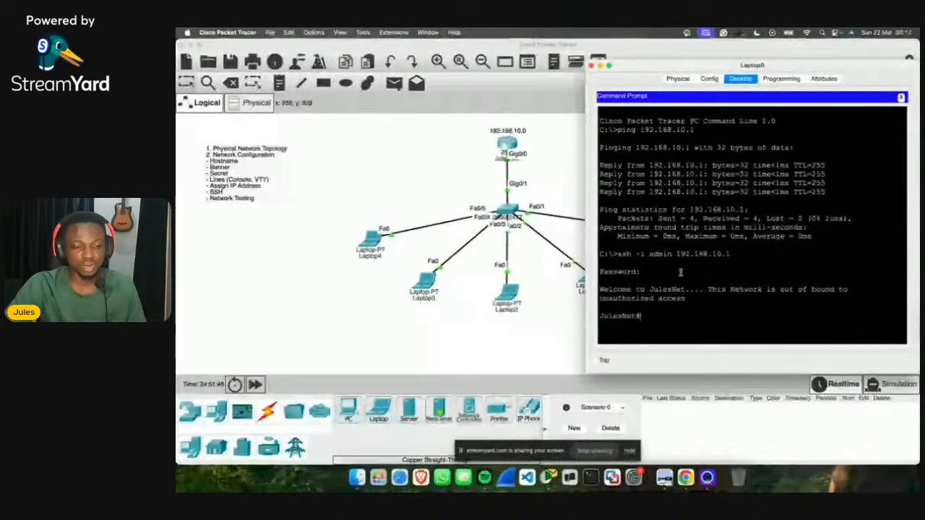
Step: In the SSH session, enter privileged mode and global configuration on the router
{"action": "left_click_drag", "start_coordinate": [600, 289], "coordinate": [693, 298]}
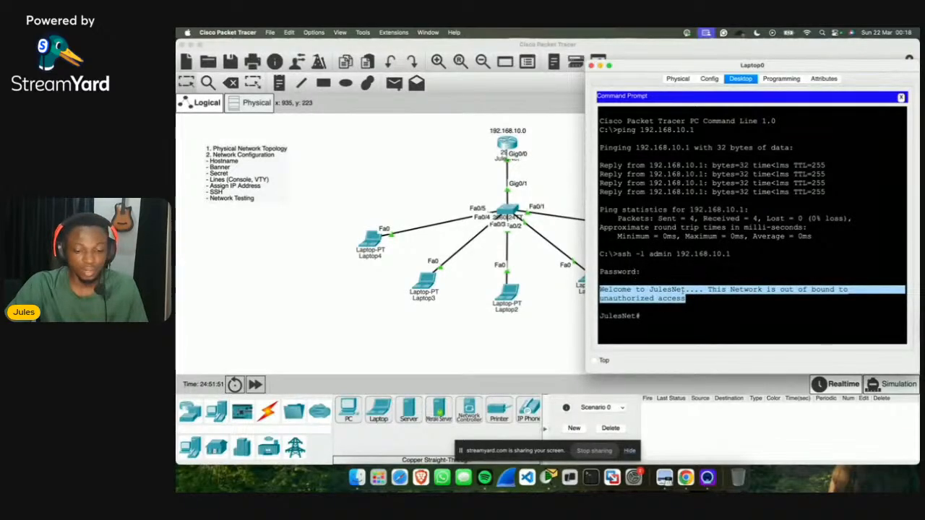
{"action": "left_click", "coordinate": [678, 315]}
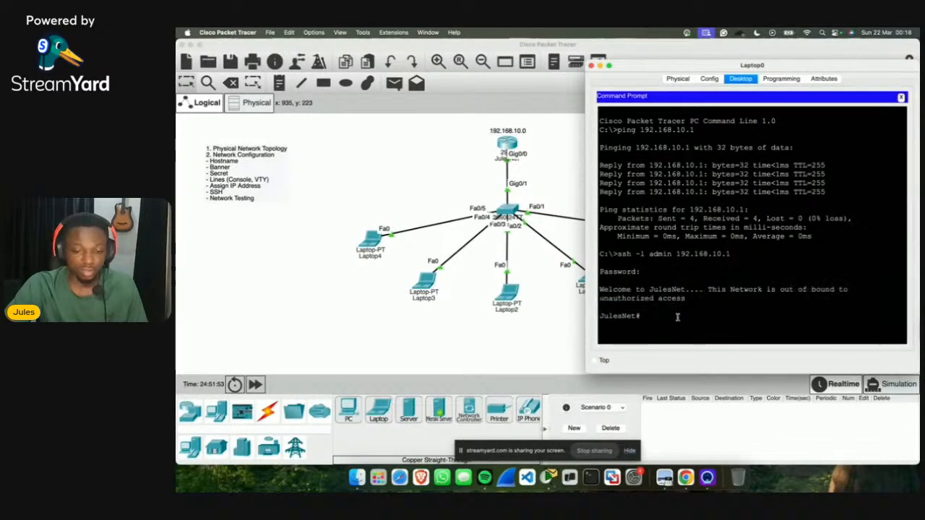
{"action": "type", "text": "en"}
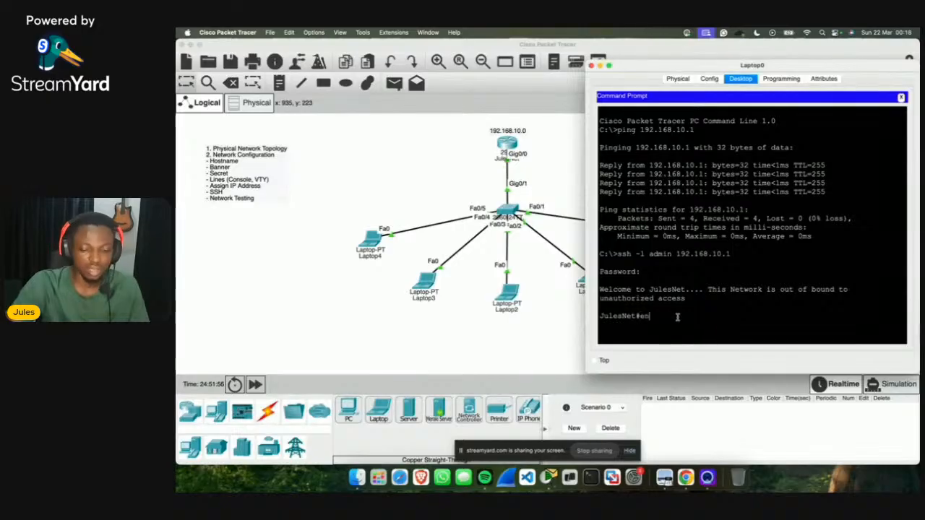
{"action": "key", "text": "Return"}
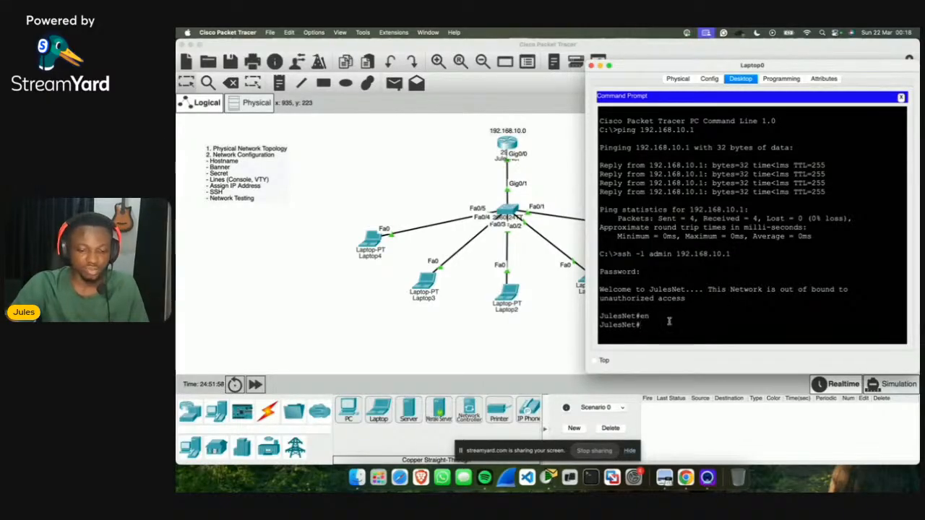
{"action": "type", "text": "conf t"}
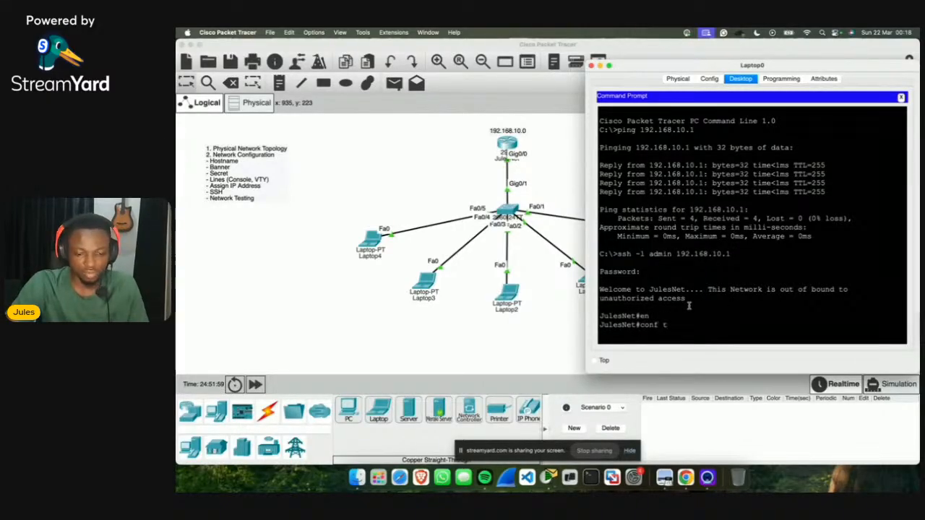
{"action": "key", "text": "Return"}
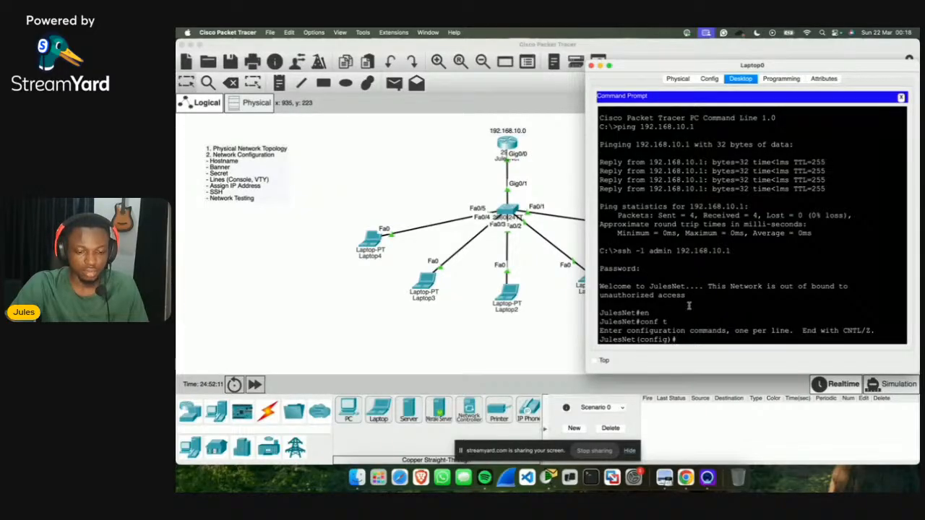
Step: Exit global configuration, close Laptop0's window, and open the JulesNet router's console
{"action": "scroll", "coordinate": [688, 306], "scroll_direction": "down", "scroll_amount": 1}
{"action": "scroll", "coordinate": [689, 306], "scroll_direction": "up", "scroll_amount": 1}
{"action": "scroll", "coordinate": [689, 306], "scroll_direction": "down", "scroll_amount": 1}
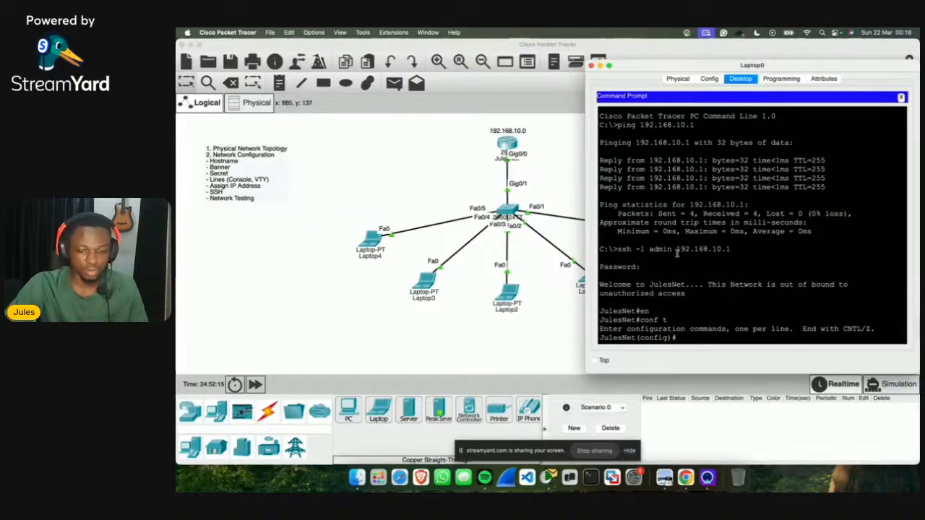
{"action": "type", "text": "xit"}
{"action": "key", "text": "Return"}
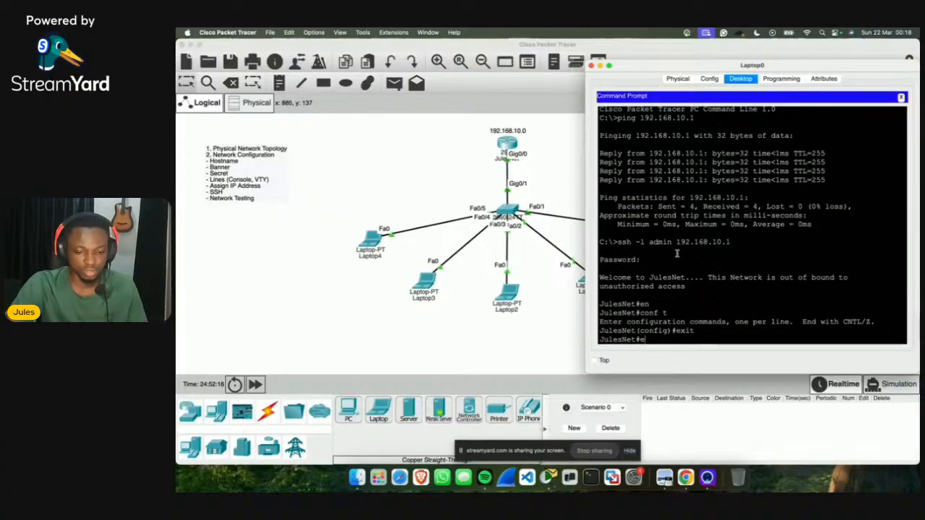
{"action": "type", "text": "ext"}
{"action": "key", "text": "Return"}
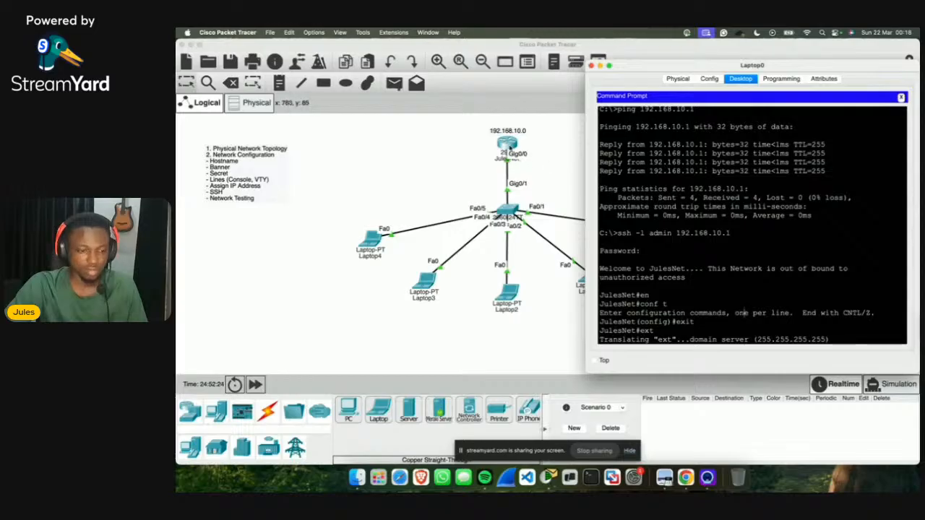
{"action": "left_click", "coordinate": [591, 65]}
{"action": "left_click", "coordinate": [508, 143]}
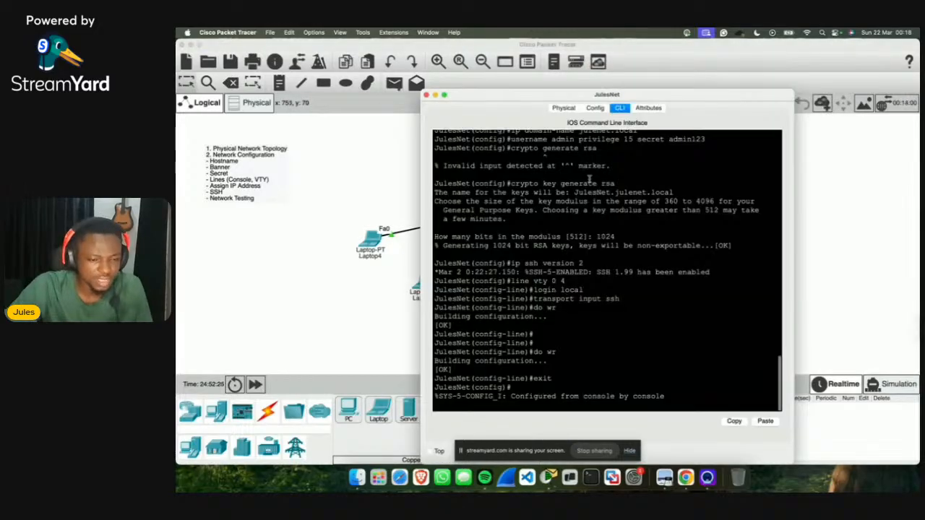
Step: Exit configuration mode and log out of the router console
{"action": "scroll", "coordinate": [590, 316], "scroll_direction": "up", "scroll_amount": 5}
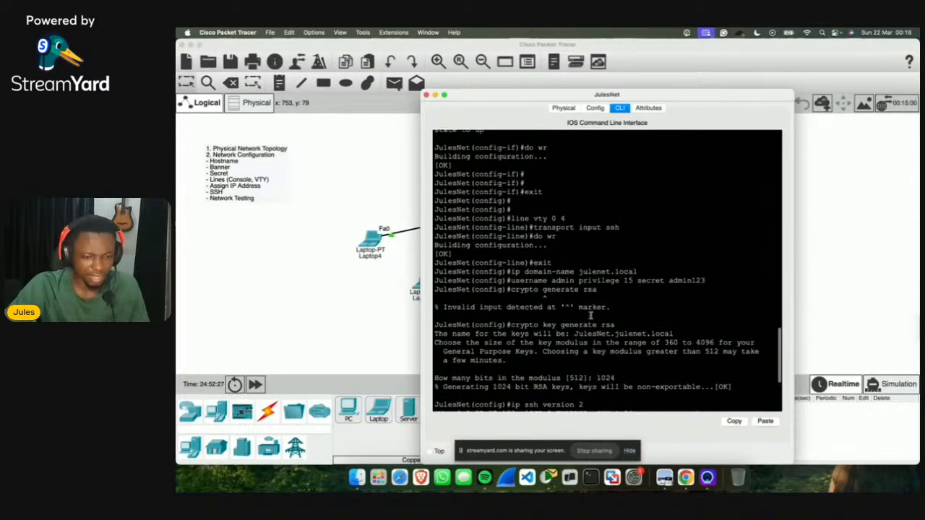
{"action": "scroll", "coordinate": [590, 316], "scroll_direction": "up", "scroll_amount": 10}
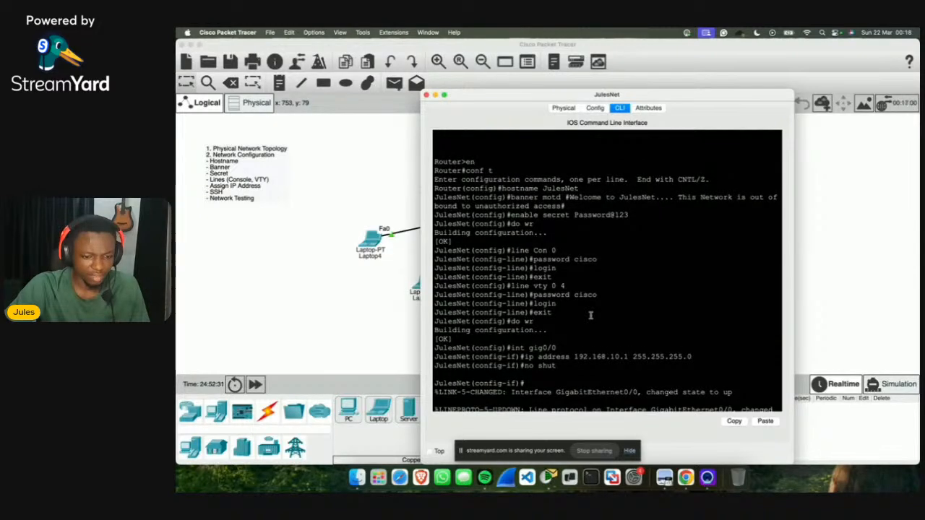
{"action": "scroll", "coordinate": [590, 316], "scroll_direction": "down", "scroll_amount": 15}
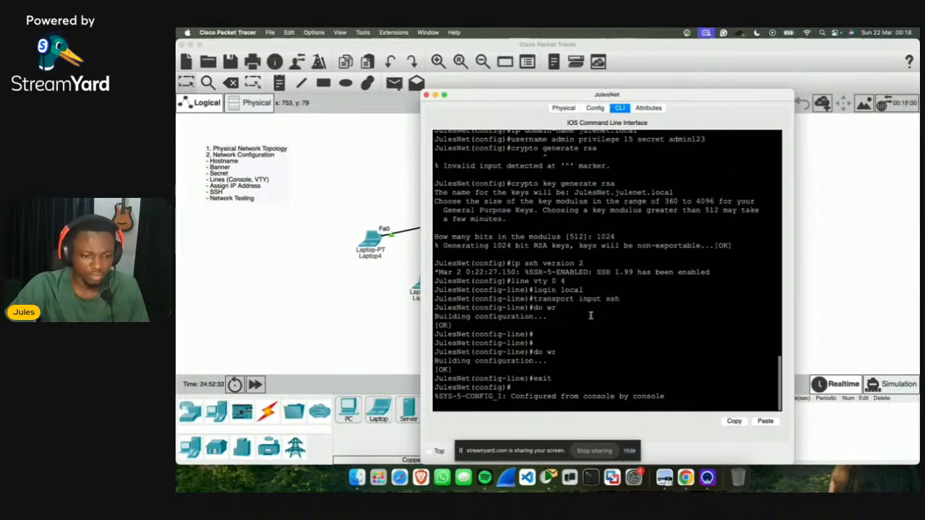
{"action": "key", "text": "Return"}
{"action": "key", "text": "Return"}
{"action": "type", "text": "esNet(config)#e"}
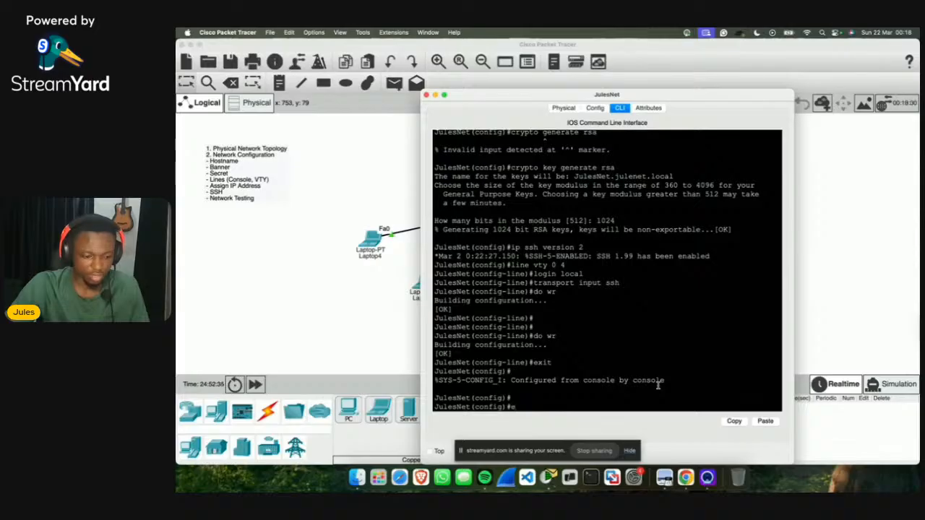
{"action": "type", "text": "xit"}
{"action": "key", "text": "Return"}
{"action": "type", "text": "exit"}
{"action": "key", "text": "Return"}
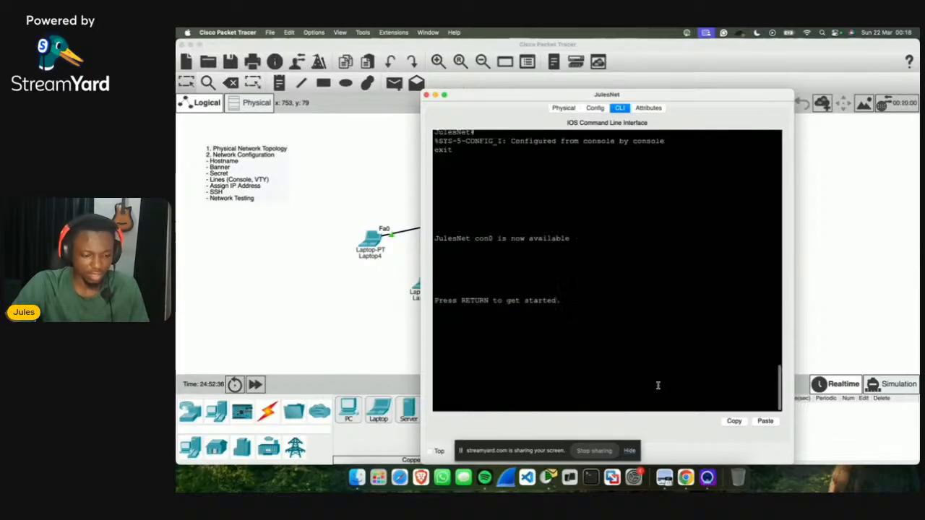
Step: Log back in with the console password, enter enable with the secret, then close the router window
{"action": "key", "text": "Return"}
{"action": "key", "text": "Return"}
{"action": "key", "text": "Return"}
{"action": "key", "text": "Return"}
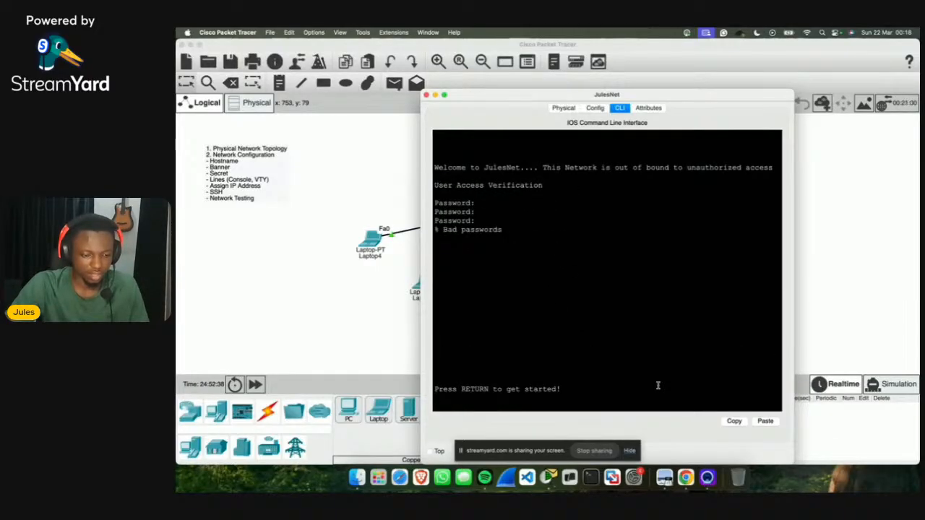
{"action": "key", "text": "Return"}
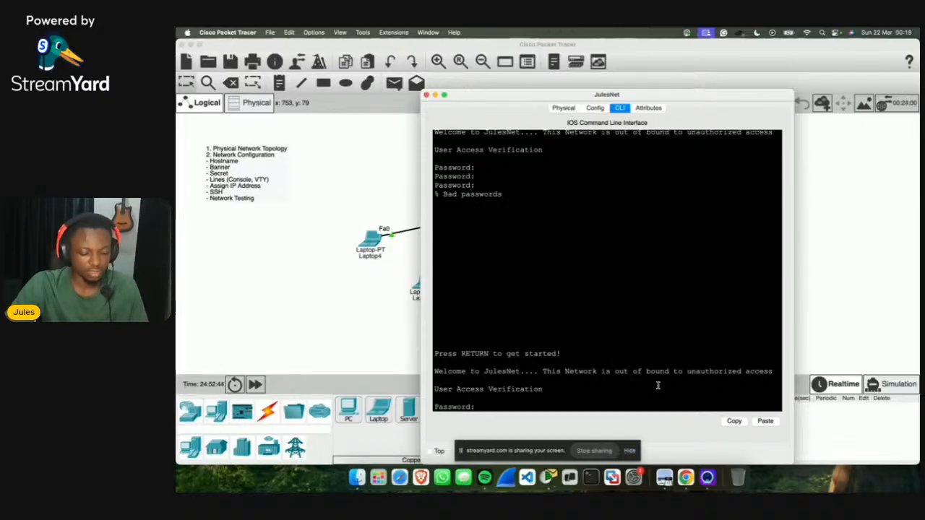
{"action": "key", "text": "Return"}
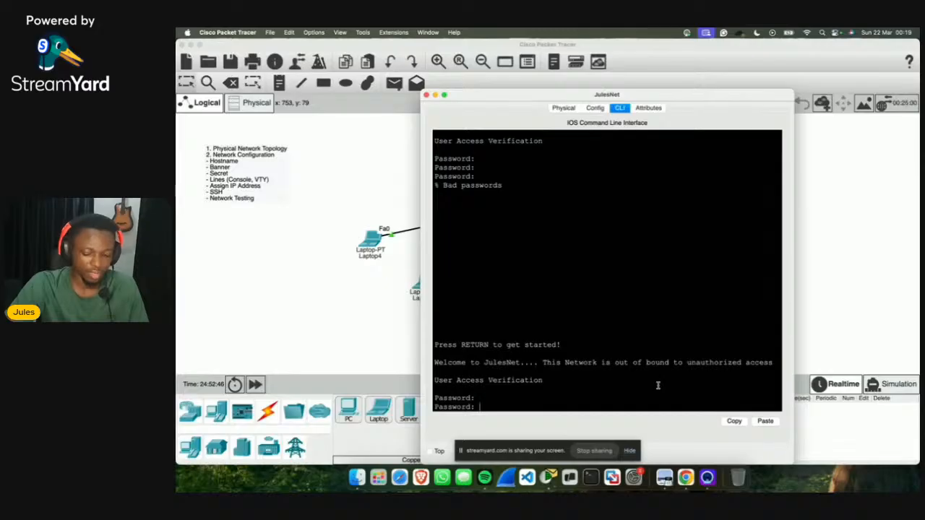
{"action": "key", "text": "Return"}
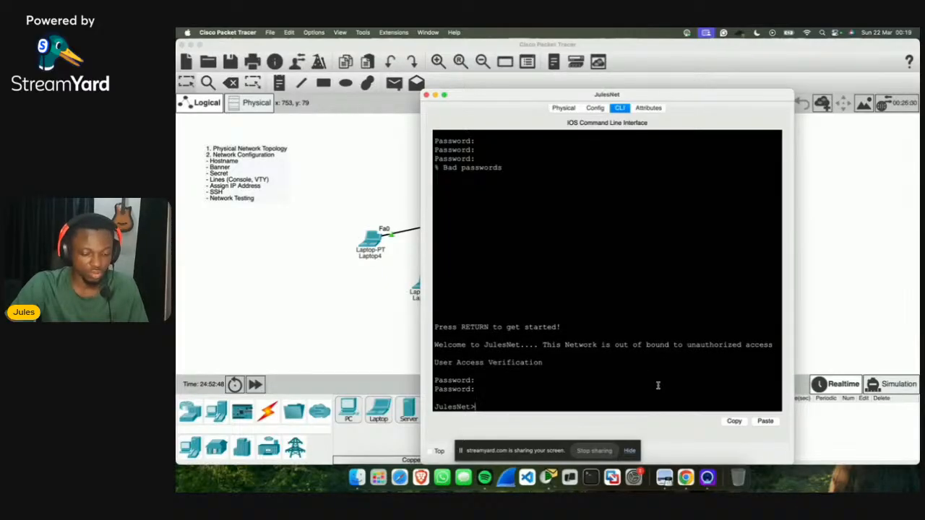
{"action": "type", "text": "en"}
{"action": "key", "text": "Return"}
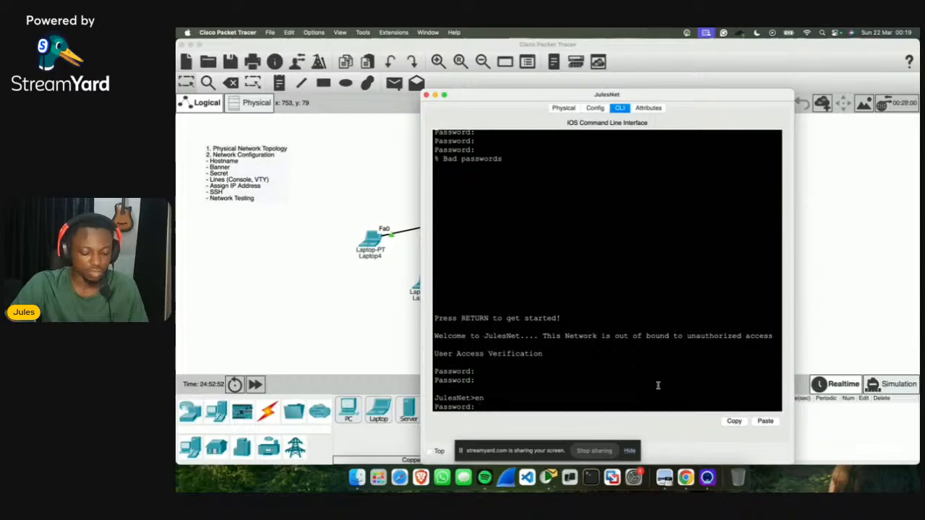
{"action": "key", "text": "Return"}
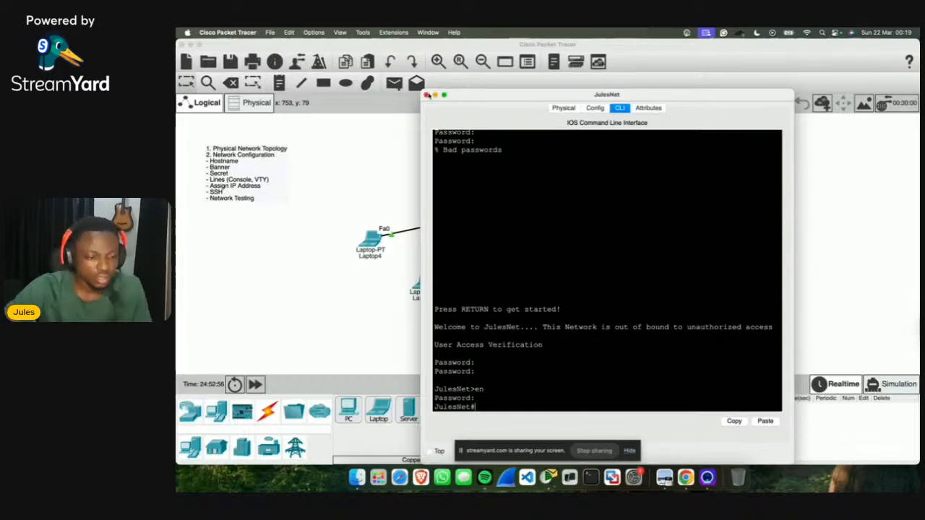
{"action": "left_click", "coordinate": [427, 95]}
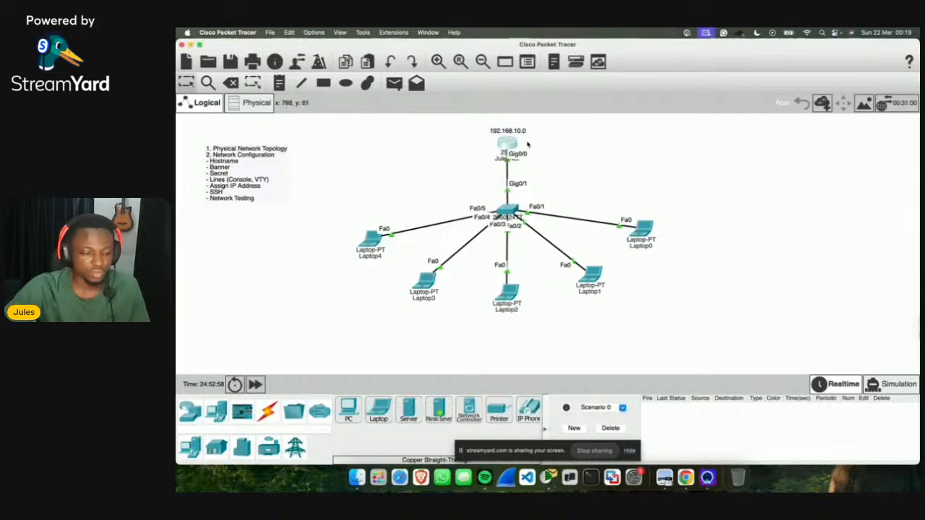
{"action": "mouse_move", "coordinate": [511, 147]}
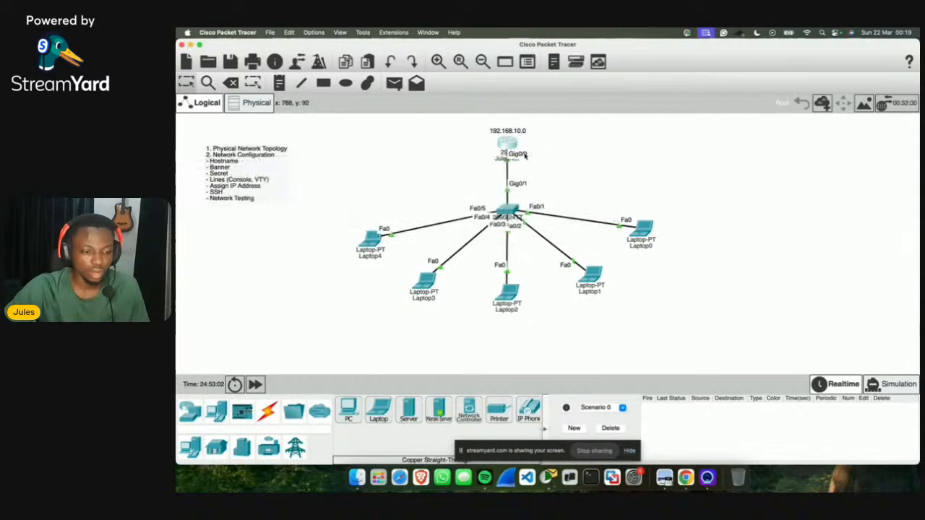
{"action": "left_click", "coordinate": [509, 148]}
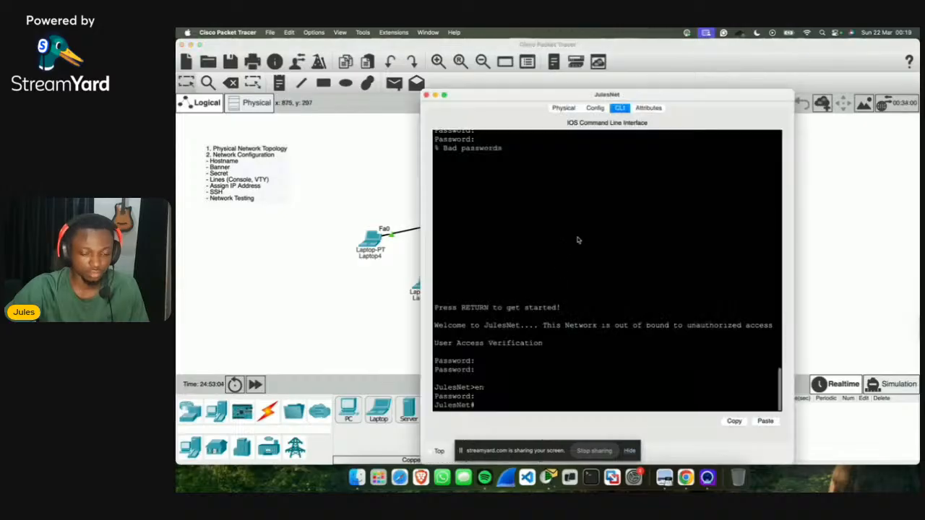
{"action": "left_click_drag", "start_coordinate": [528, 99], "coordinate": [590, 74]}
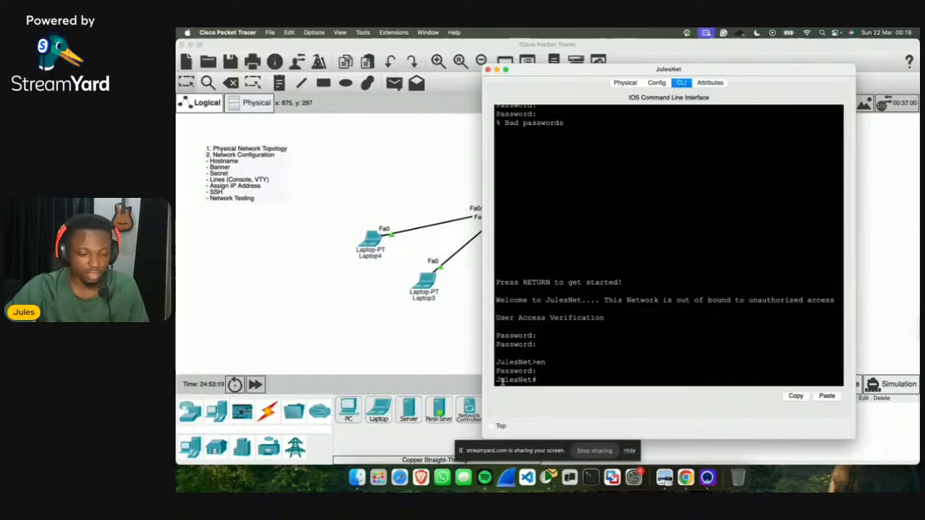
{"action": "left_click_drag", "start_coordinate": [498, 380], "coordinate": [538, 381]}
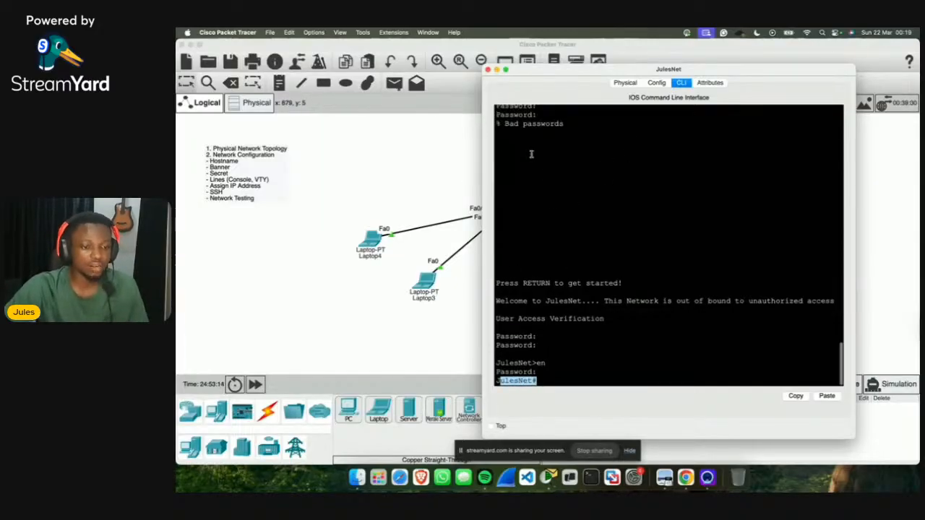
{"action": "scroll", "coordinate": [531, 153], "scroll_direction": "up", "scroll_amount": 3}
{"action": "scroll", "coordinate": [530, 153], "scroll_direction": "down", "scroll_amount": 3}
{"action": "left_click", "coordinate": [541, 379]}
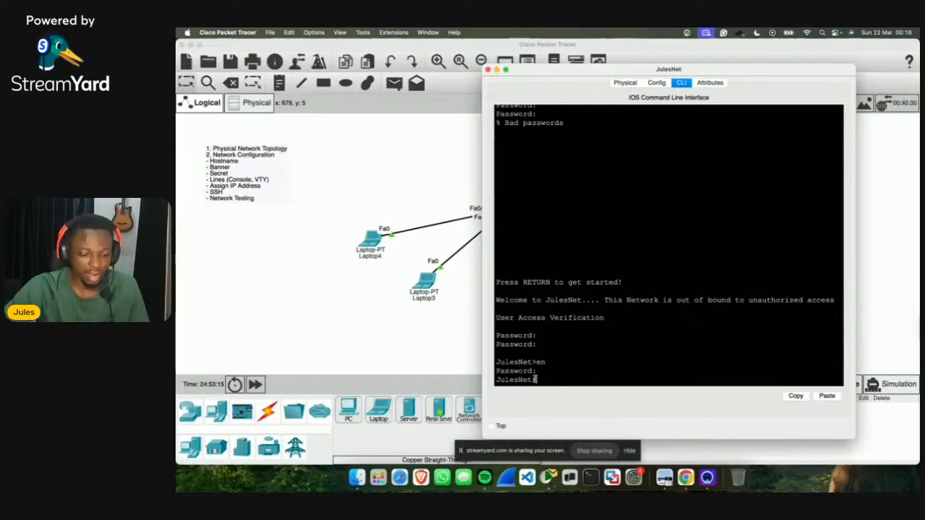
{"action": "double_click", "coordinate": [498, 379]}
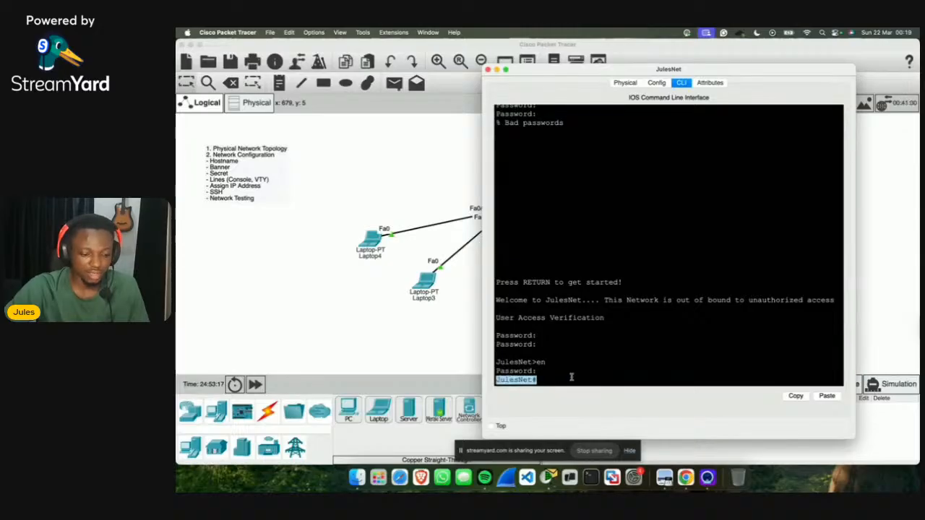
{"action": "left_click", "coordinate": [525, 170]}
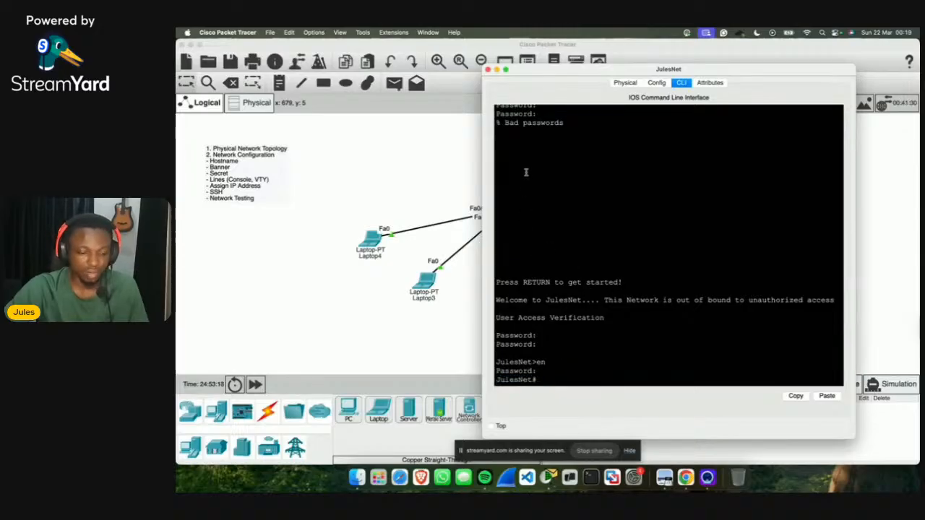
{"action": "left_click", "coordinate": [487, 70]}
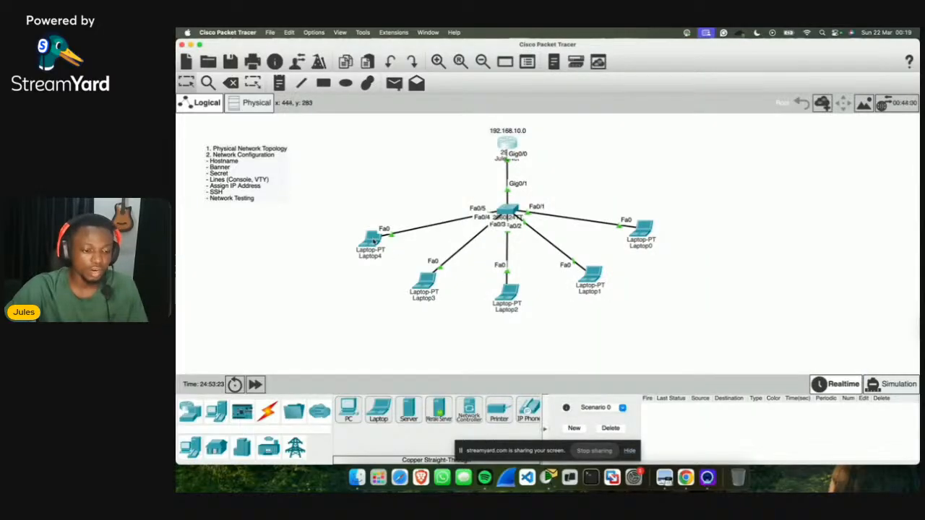
{"action": "mouse_move", "coordinate": [370, 240]}
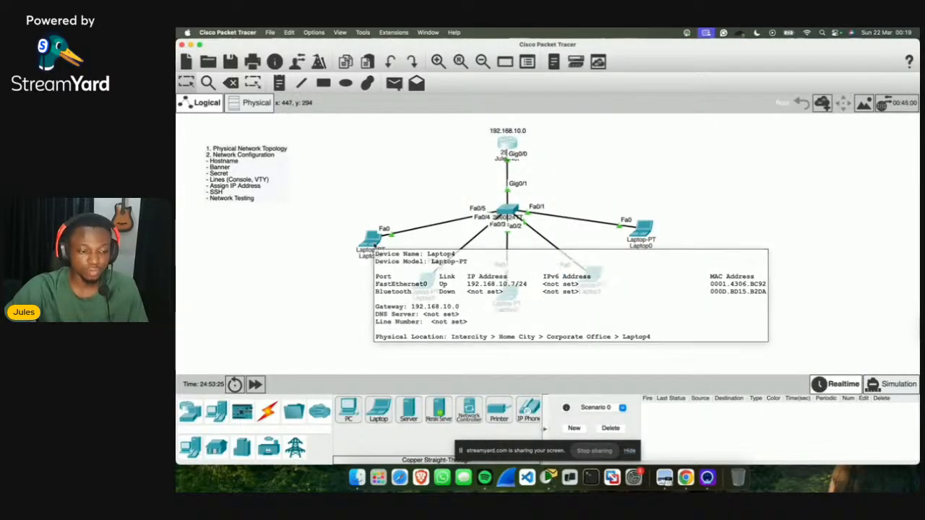
Step: On Laptop4's Command Prompt run ssh -l admin julesnet.local, then show all windows in Mission Control
{"action": "left_click", "coordinate": [372, 240]}
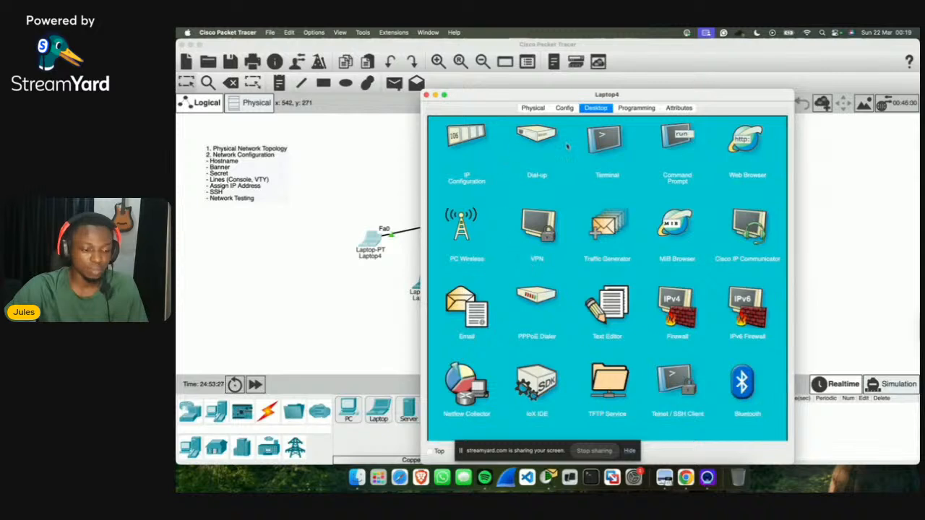
{"action": "left_click", "coordinate": [677, 144]}
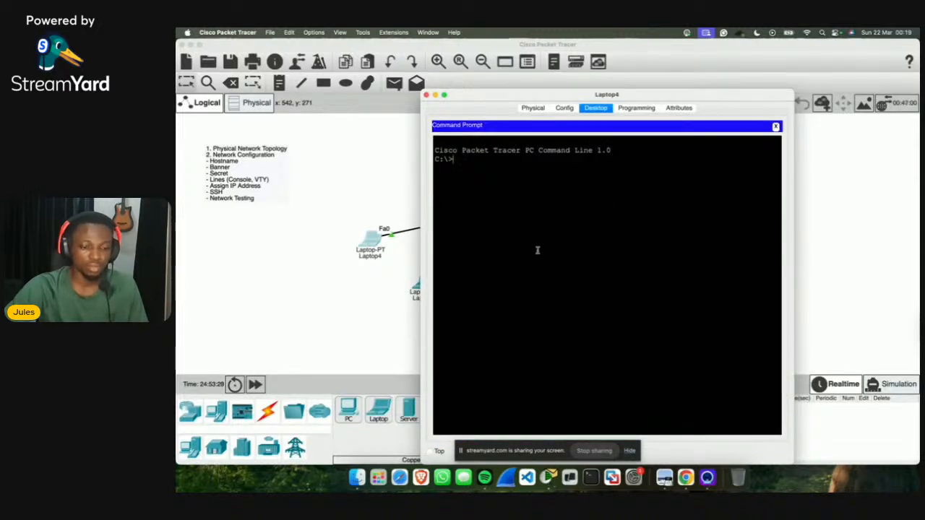
{"action": "type", "text": "ssh"}
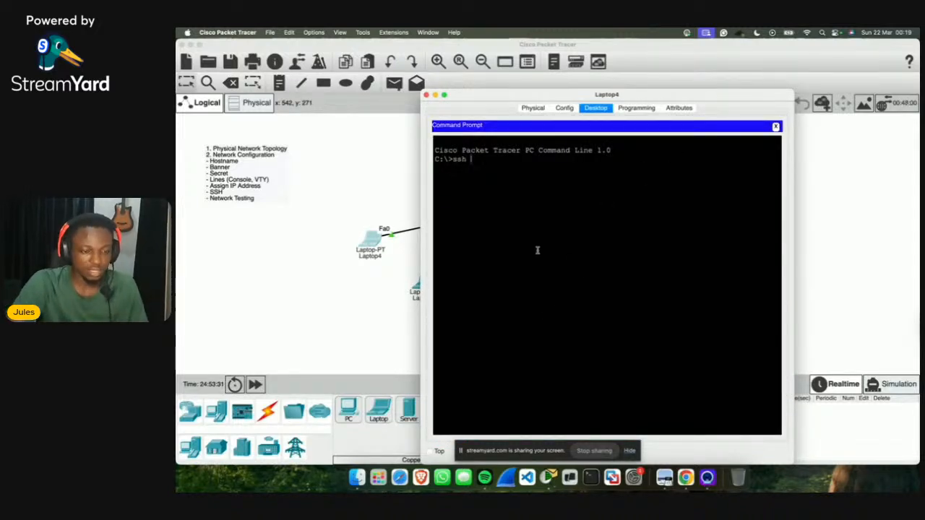
{"action": "type", "text": " -l"}
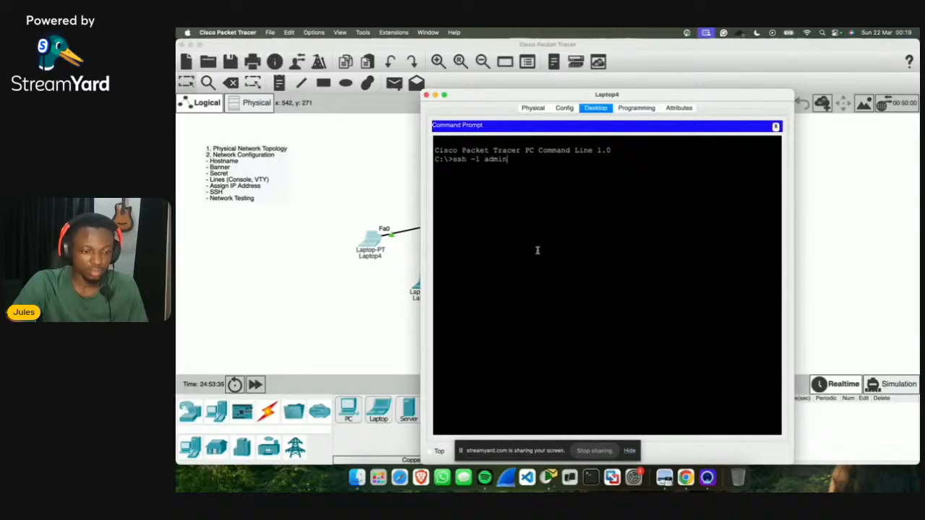
{"action": "type", "text": " admin 192.1"}
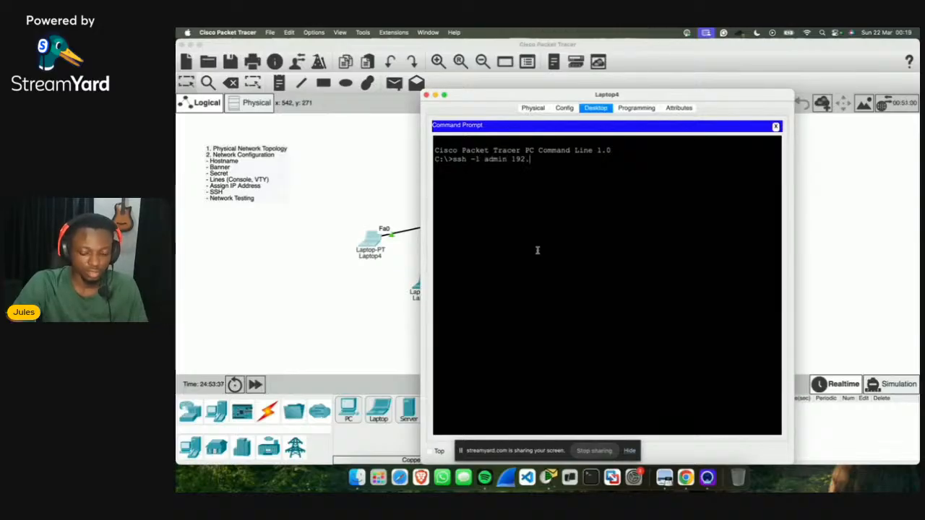
{"action": "type", "text": "68"}
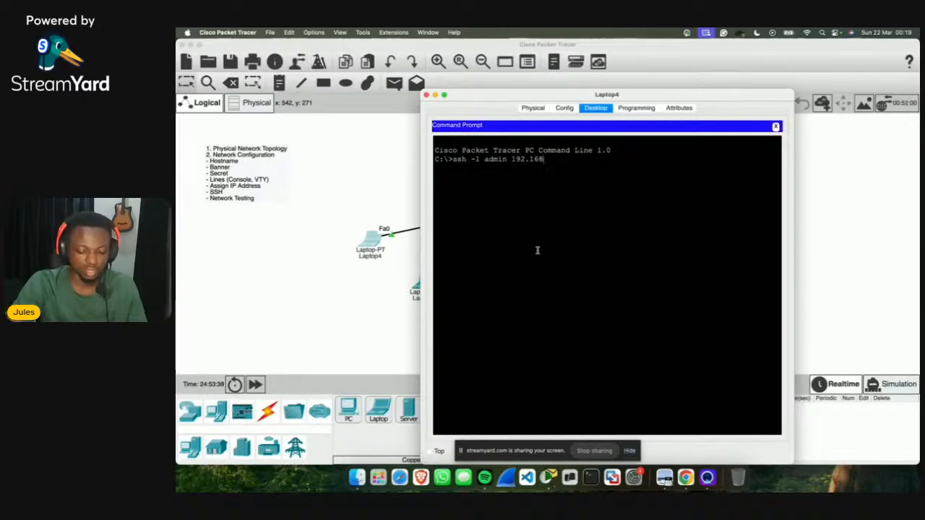
{"action": "key", "text": "BackSpace"}
{"action": "key", "text": "BackSpace"}
{"action": "key", "text": "BackSpace"}
{"action": "key", "text": "BackSpace"}
{"action": "key", "text": "BackSpace"}
{"action": "key", "text": "BackSpace"}
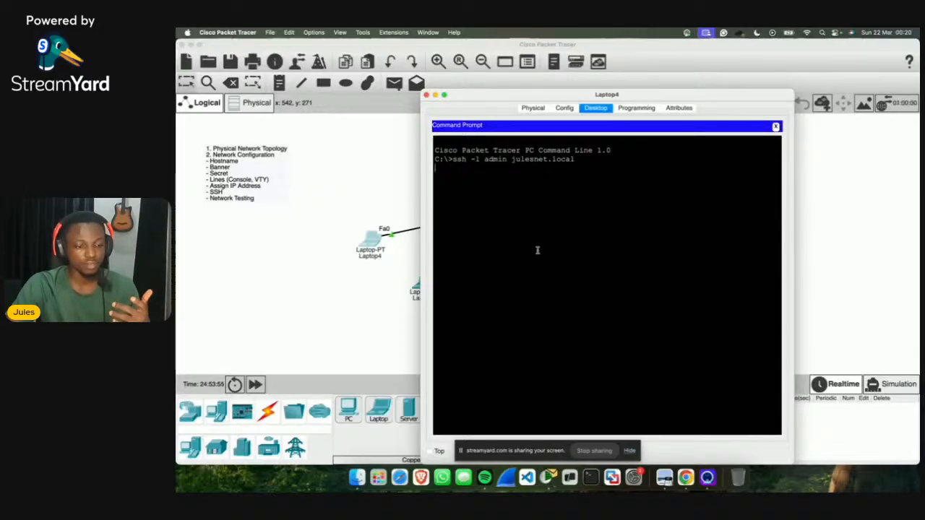
{"action": "key", "text": "Return"}
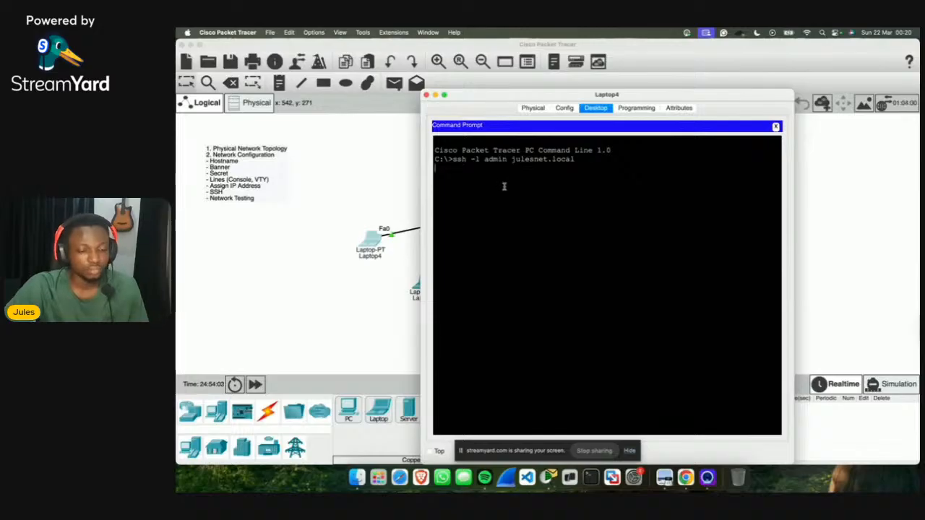
{"action": "key", "text": "ctrl+Up"}
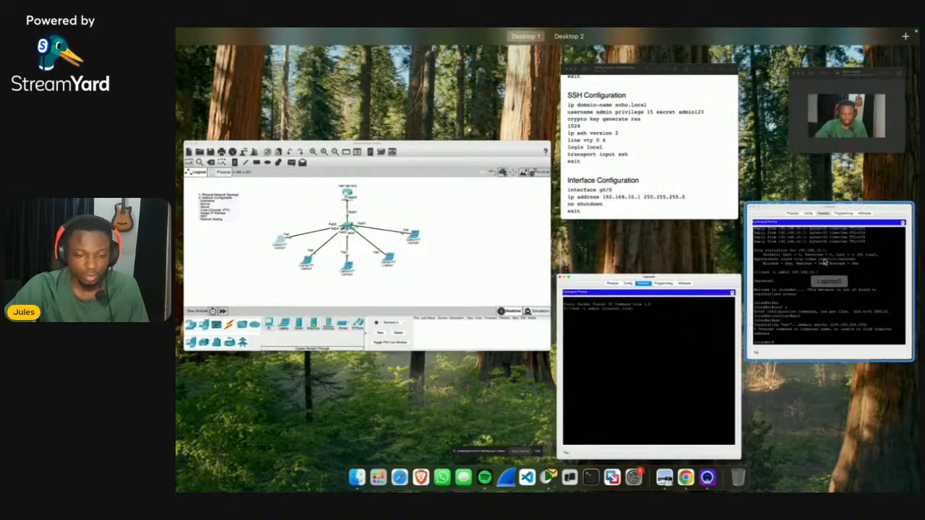
Step: Exit Laptop0's SSH session to the router
{"action": "left_click", "coordinate": [765, 303]}
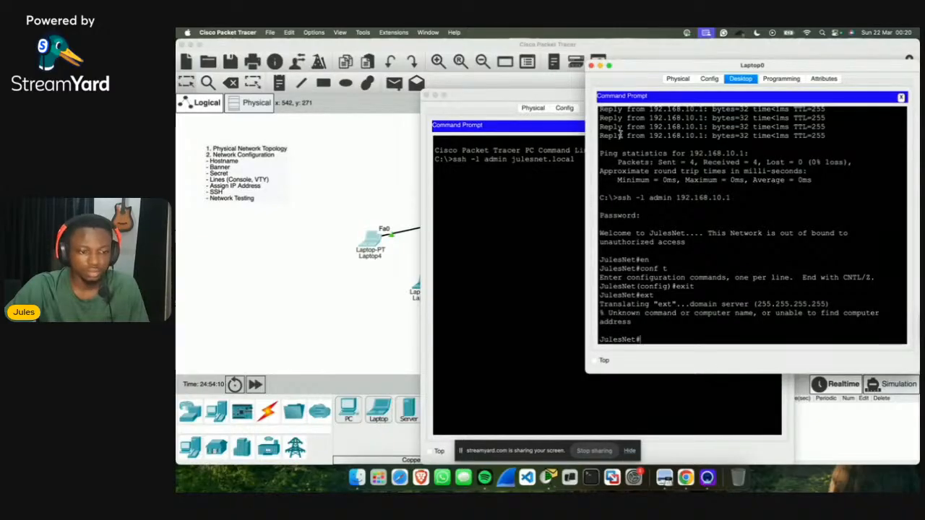
{"action": "type", "text": "exit"}
{"action": "key", "text": "Return"}
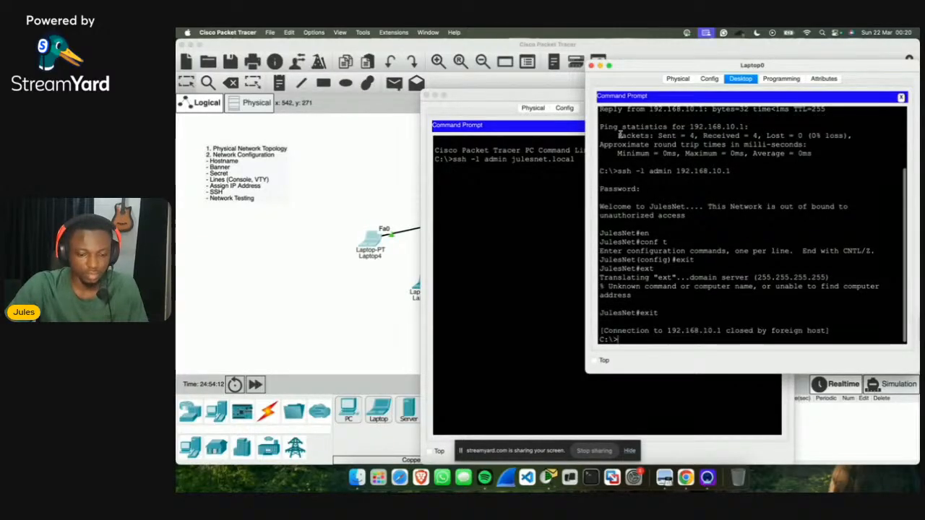
{"action": "left_click", "coordinate": [538, 217]}
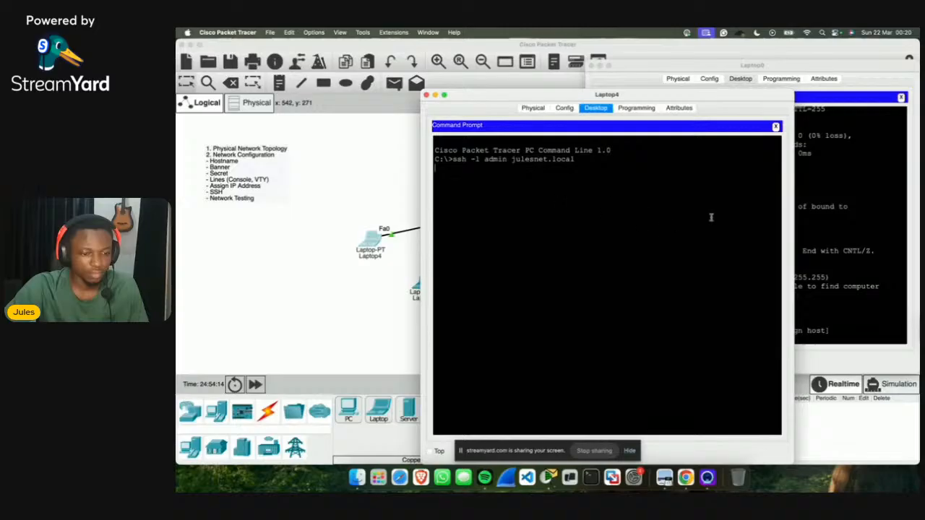
{"action": "left_click", "coordinate": [819, 219]}
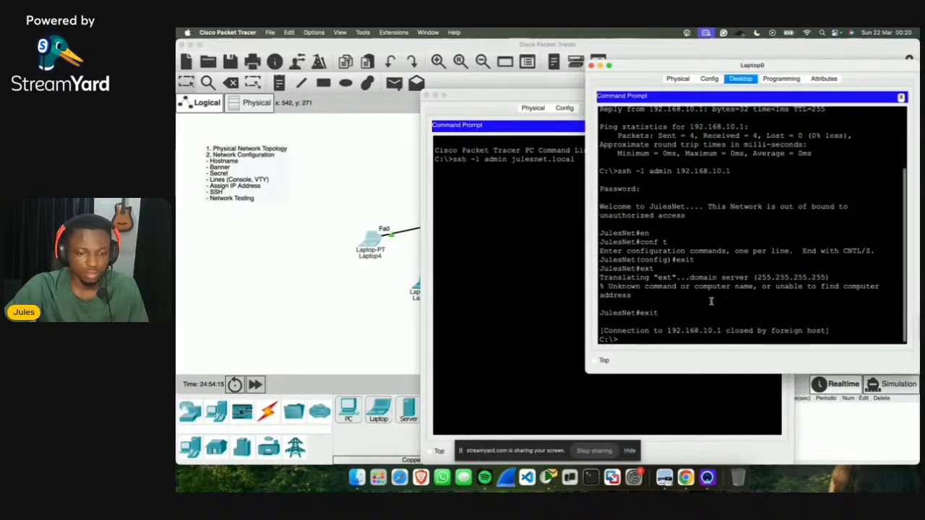
{"action": "scroll", "coordinate": [711, 301], "scroll_direction": "up", "scroll_amount": 3}
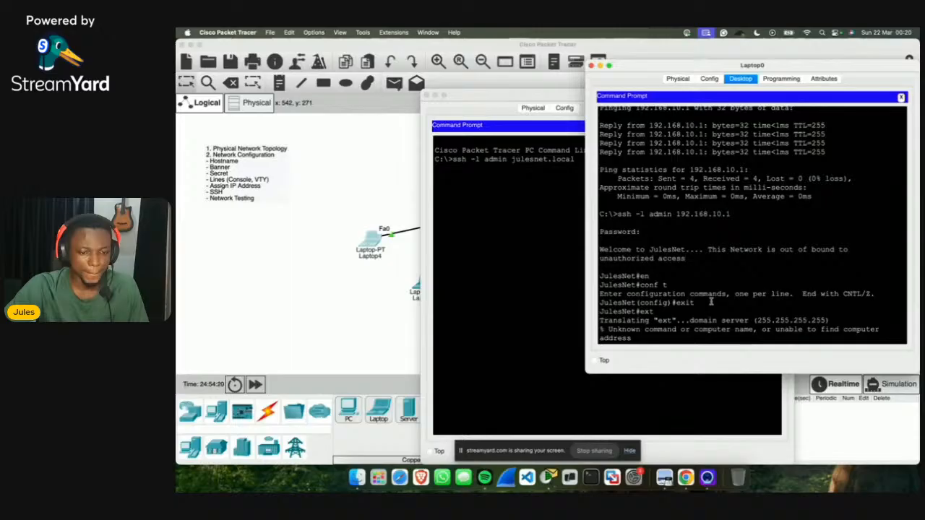
Step: Confirm in the router CLI output that the domain is julenet.local, then reopen Laptop4
{"action": "left_click", "coordinate": [364, 304]}
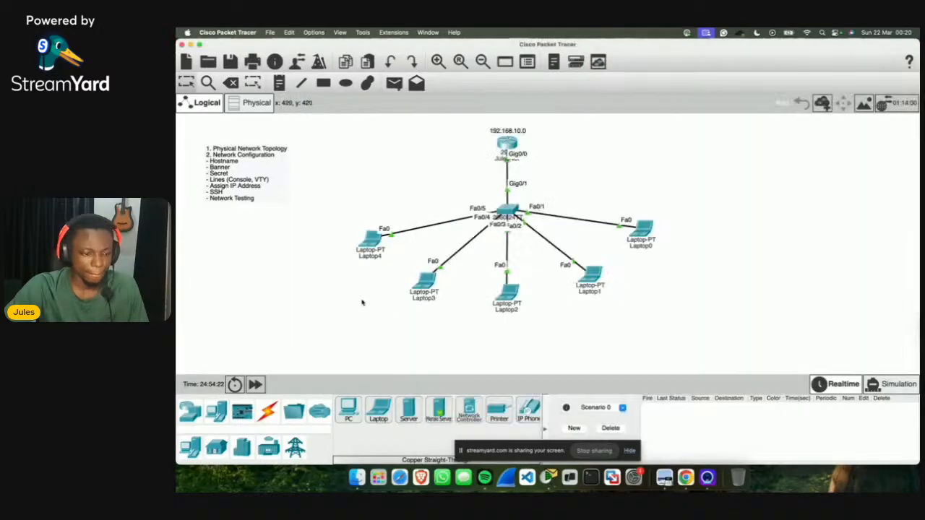
{"action": "left_click", "coordinate": [507, 143]}
{"action": "scroll", "coordinate": [544, 213], "scroll_direction": "up", "scroll_amount": 5}
{"action": "scroll", "coordinate": [544, 214], "scroll_direction": "up", "scroll_amount": 10}
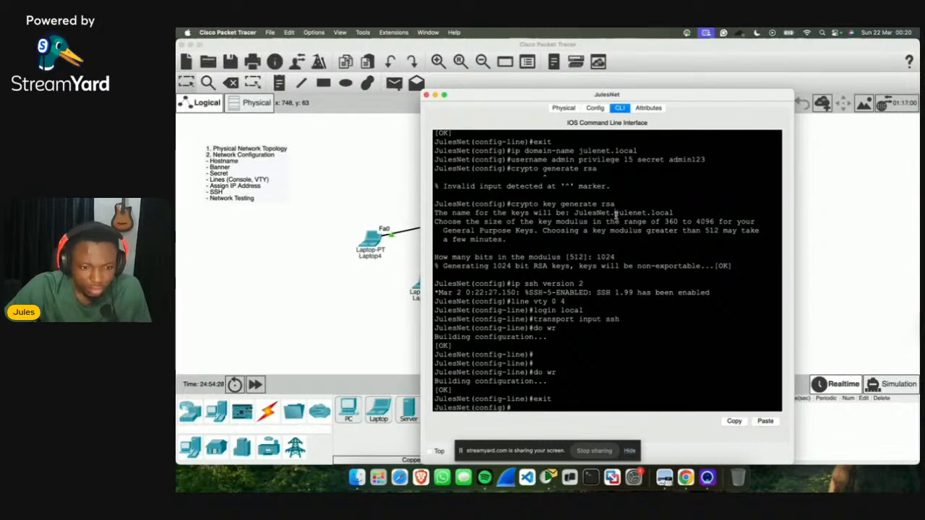
{"action": "left_click_drag", "start_coordinate": [615, 214], "coordinate": [690, 215]}
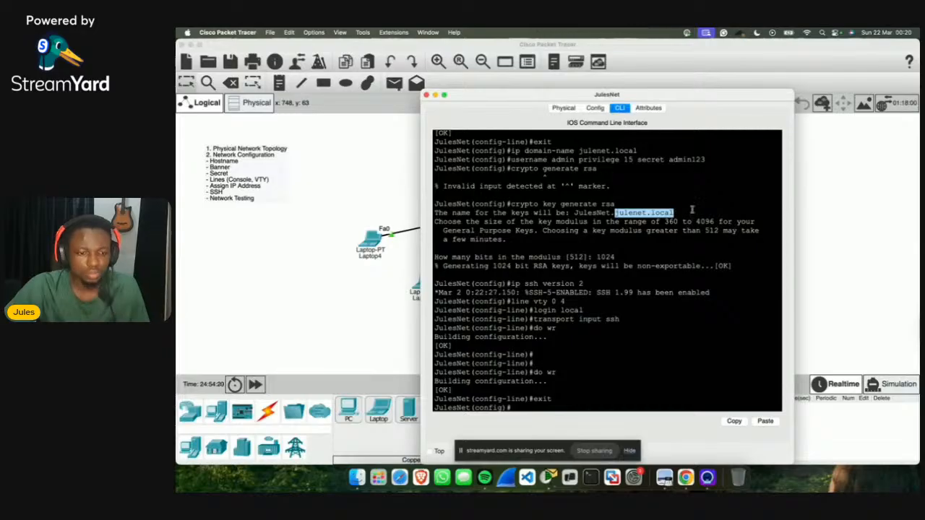
{"action": "left_click", "coordinate": [411, 312]}
{"action": "left_click", "coordinate": [370, 239]}
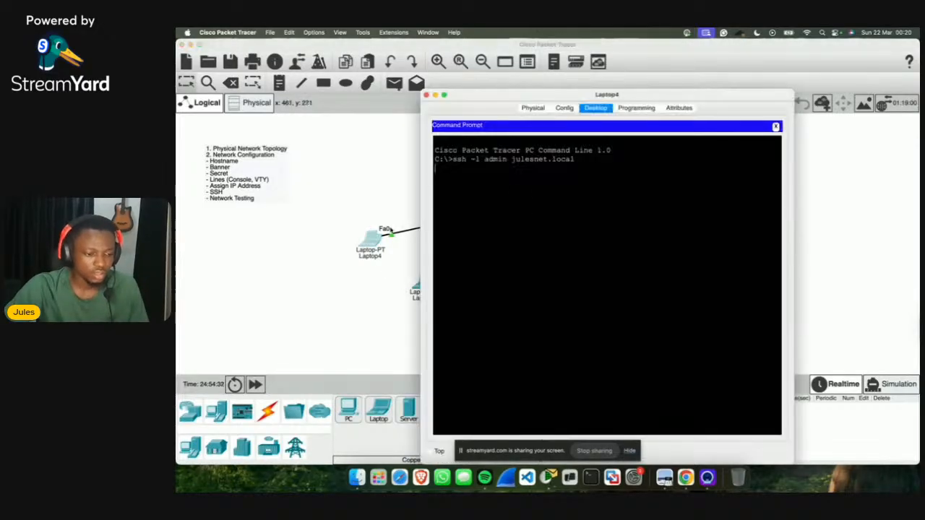
Step: Close and reopen Laptop4's command prompt, briefly checking its Physical view
{"action": "left_click", "coordinate": [776, 126]}
{"action": "left_click", "coordinate": [677, 134]}
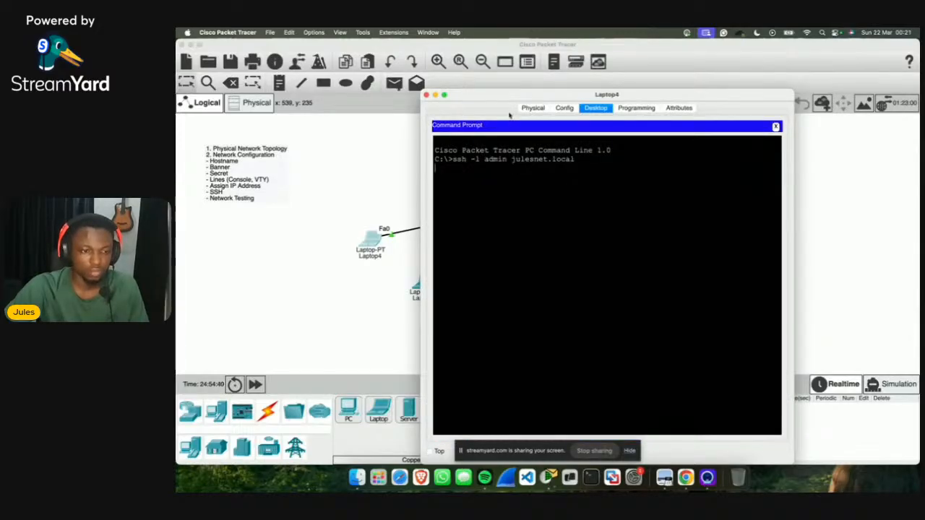
{"action": "left_click", "coordinate": [534, 108]}
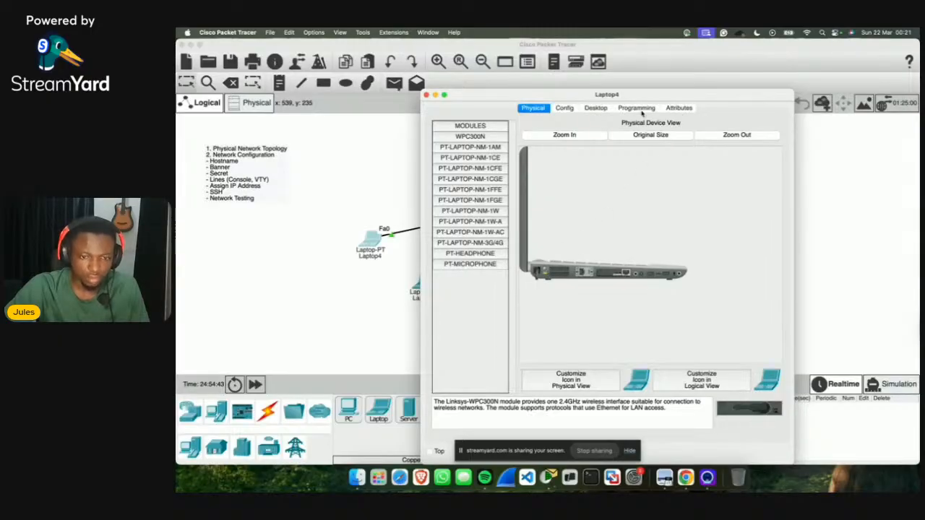
{"action": "left_click", "coordinate": [595, 108]}
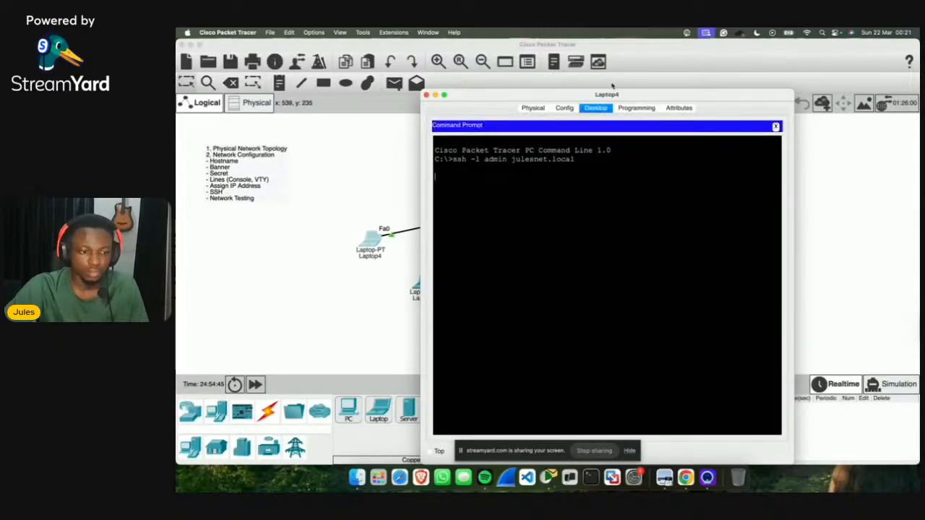
{"action": "left_click", "coordinate": [776, 127]}
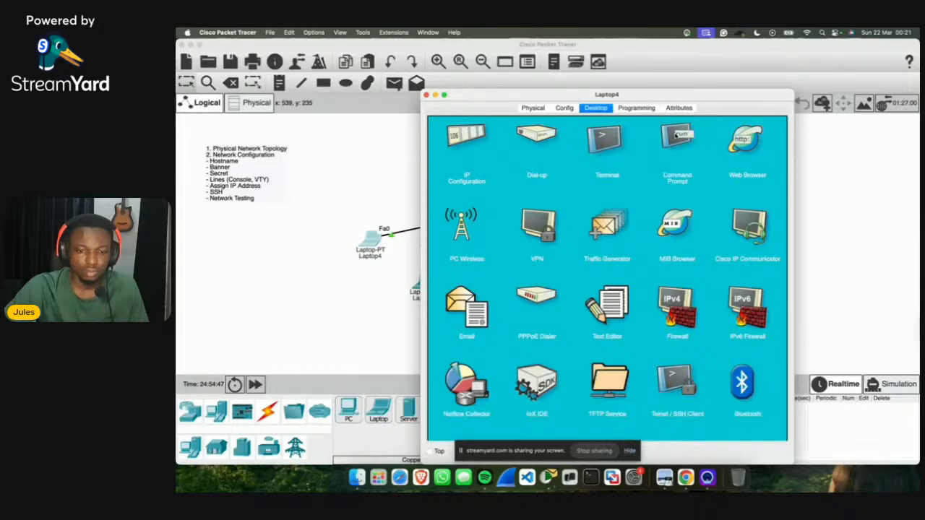
{"action": "left_click", "coordinate": [677, 136]}
Step: Run ssh -l admin julenet.local from a fresh prompt line on Laptop4
{"action": "key", "text": "Return"}
{"action": "key", "text": "Return"}
{"action": "key", "text": "Return"}
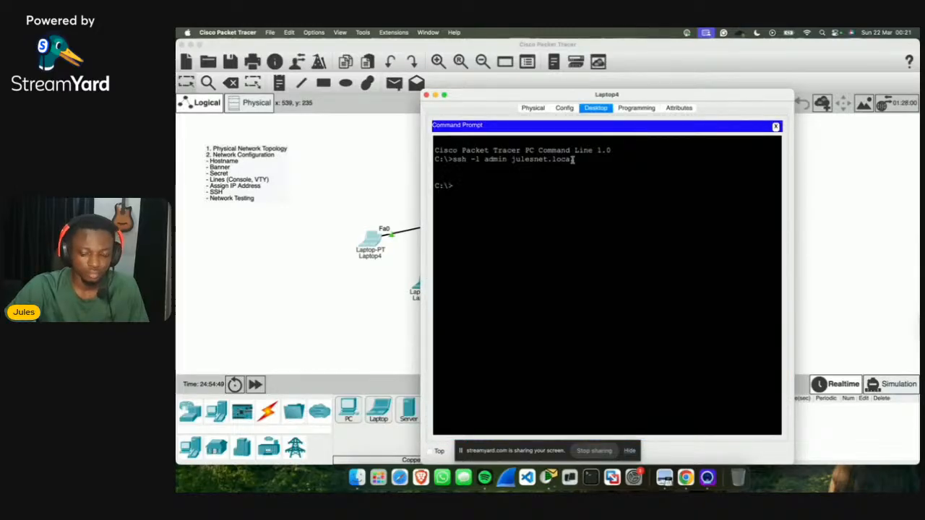
{"action": "type", "text": "ss"}
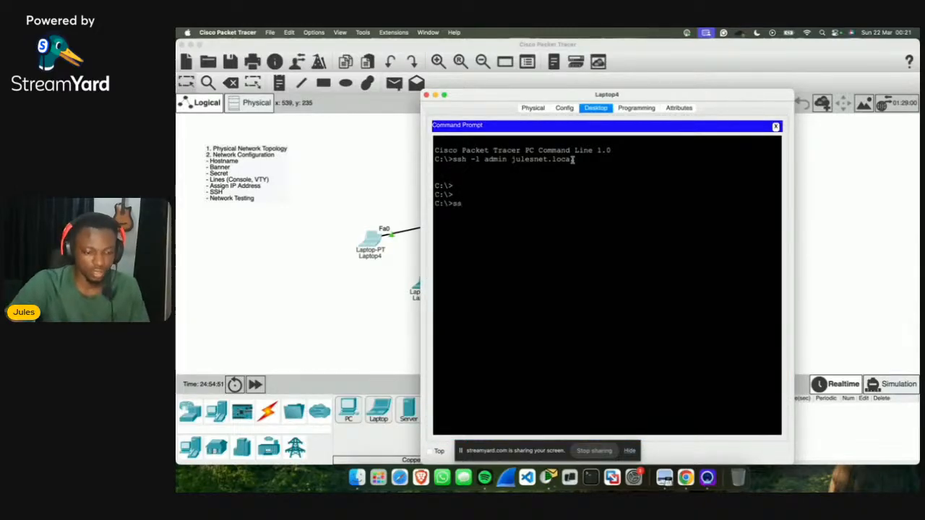
{"action": "type", "text": "h "}
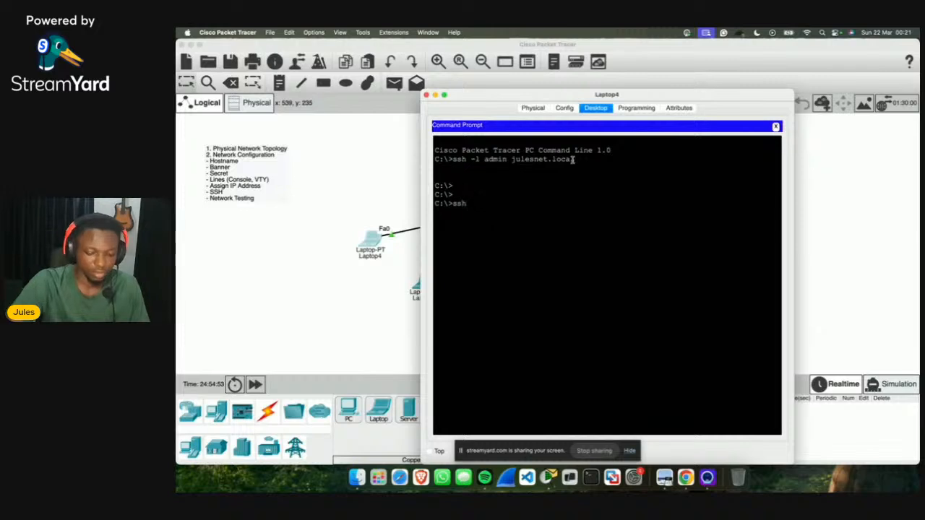
{"action": "type", "text": "-l admin julenet"}
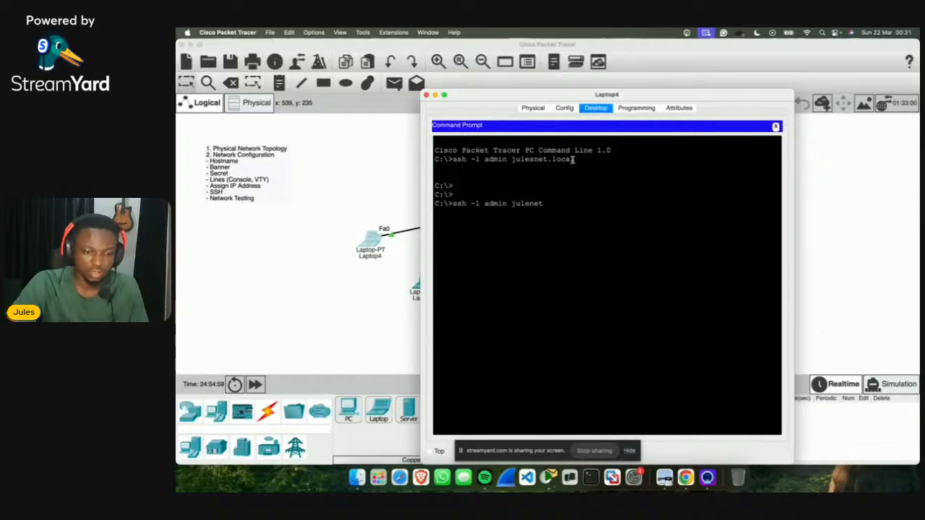
{"action": "type", "text": ".local"}
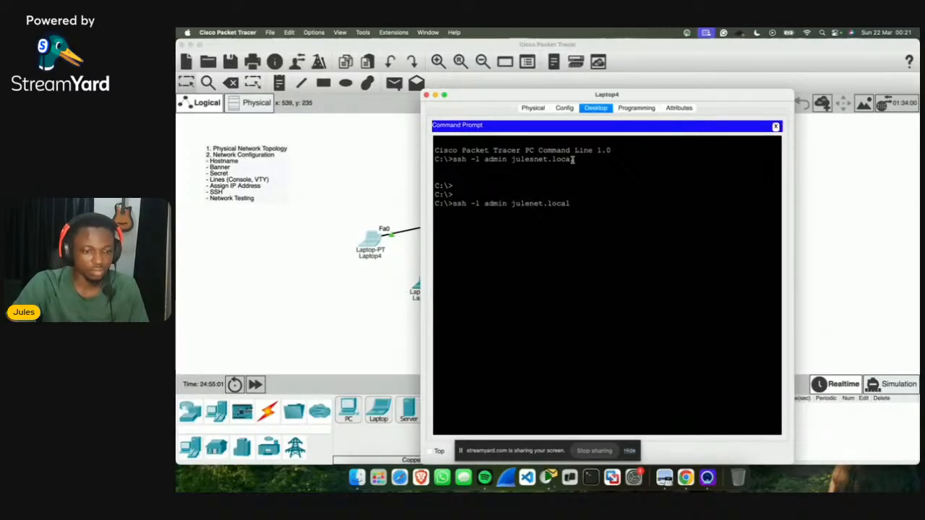
{"action": "key", "text": "Return"}
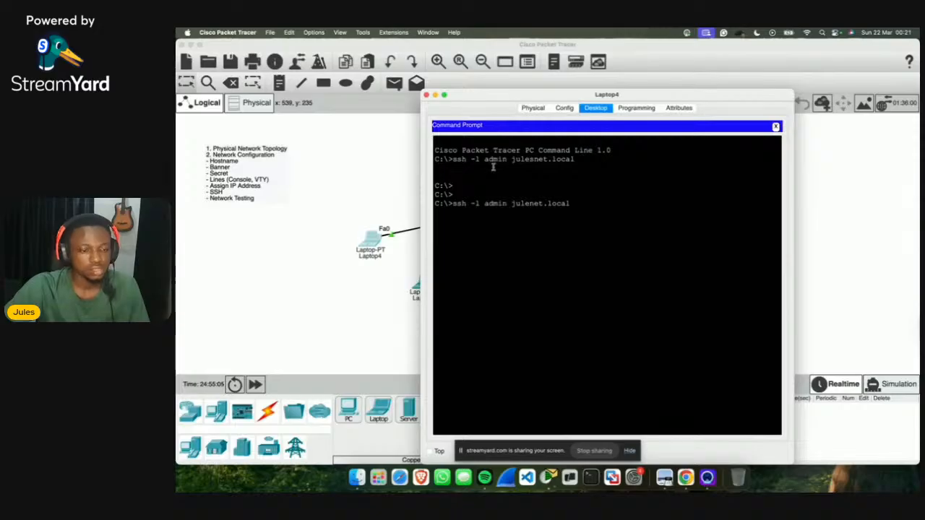
Step: Look through Laptop4's Config, IP Configuration, Physical and Programming views, ending back at the command prompt
{"action": "left_click", "coordinate": [565, 107]}
{"action": "left_click", "coordinate": [596, 108]}
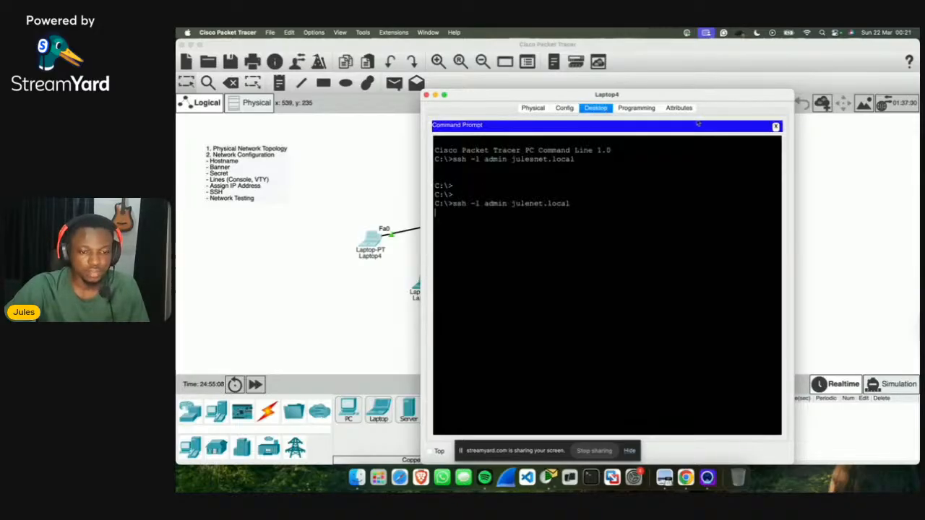
{"action": "left_click", "coordinate": [776, 127]}
{"action": "left_click", "coordinate": [482, 139]}
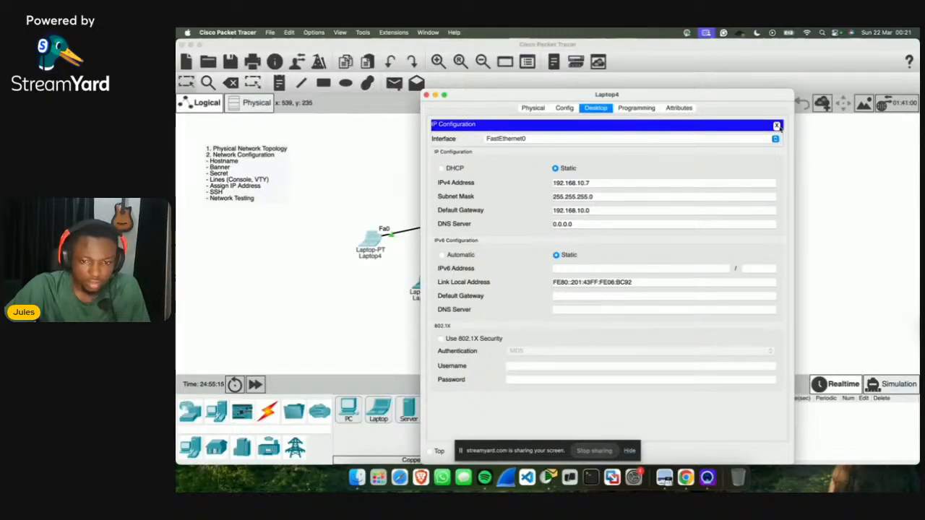
{"action": "left_click", "coordinate": [777, 126]}
{"action": "left_click", "coordinate": [683, 140]}
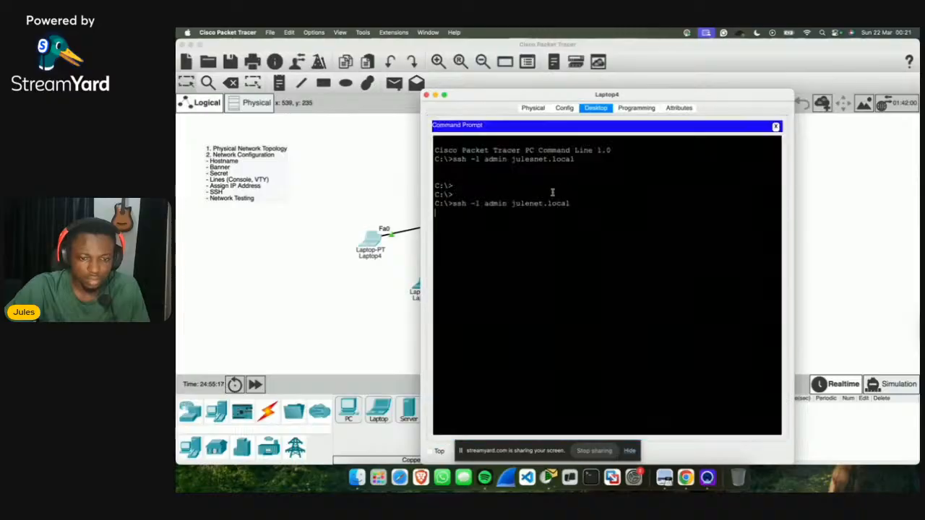
{"action": "left_click", "coordinate": [533, 108]}
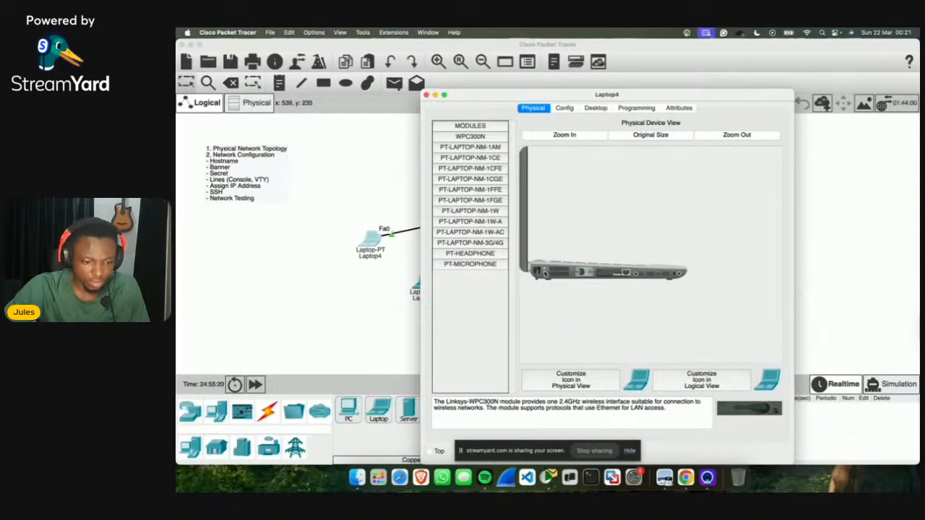
{"action": "left_click", "coordinate": [646, 109]}
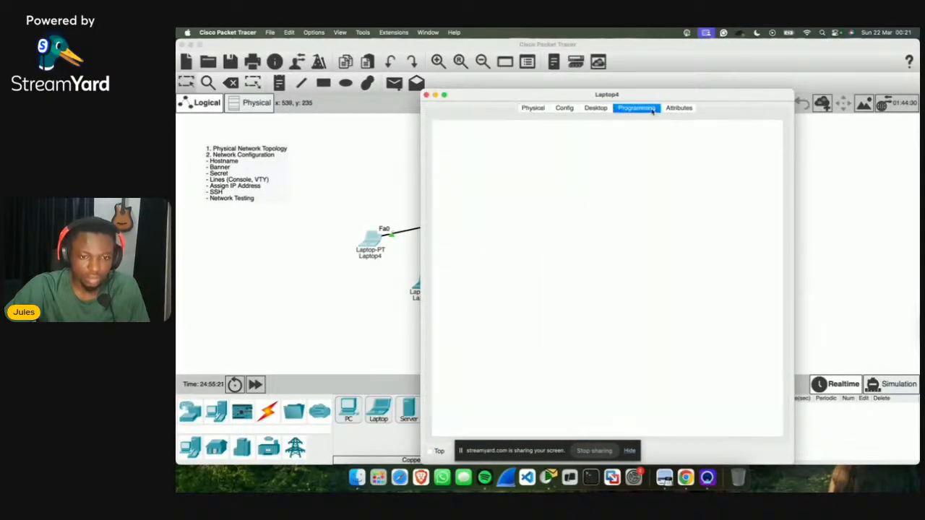
{"action": "left_click", "coordinate": [596, 107]}
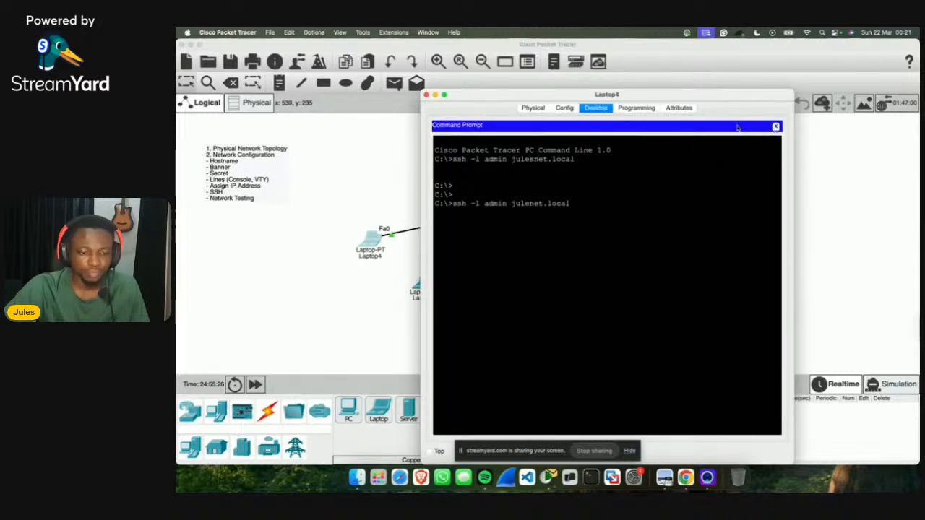
{"action": "left_click", "coordinate": [775, 127]}
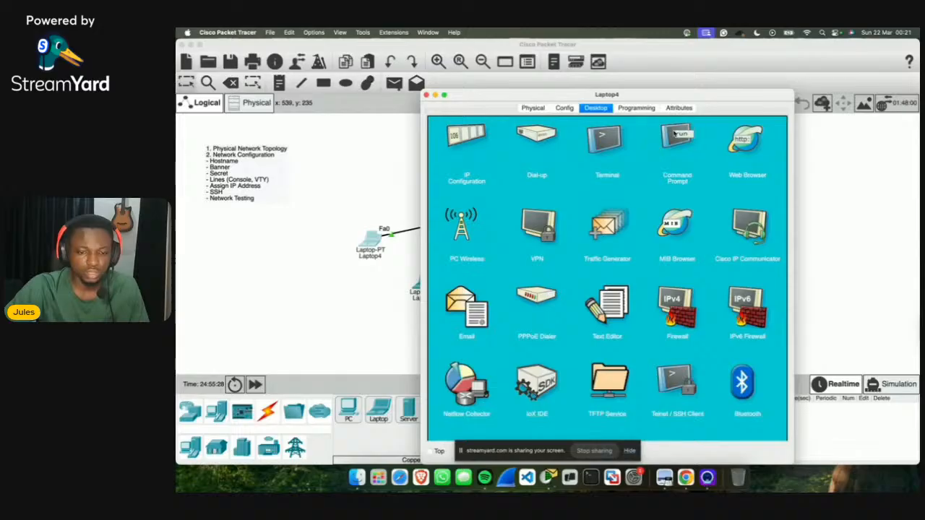
{"action": "left_click", "coordinate": [675, 138]}
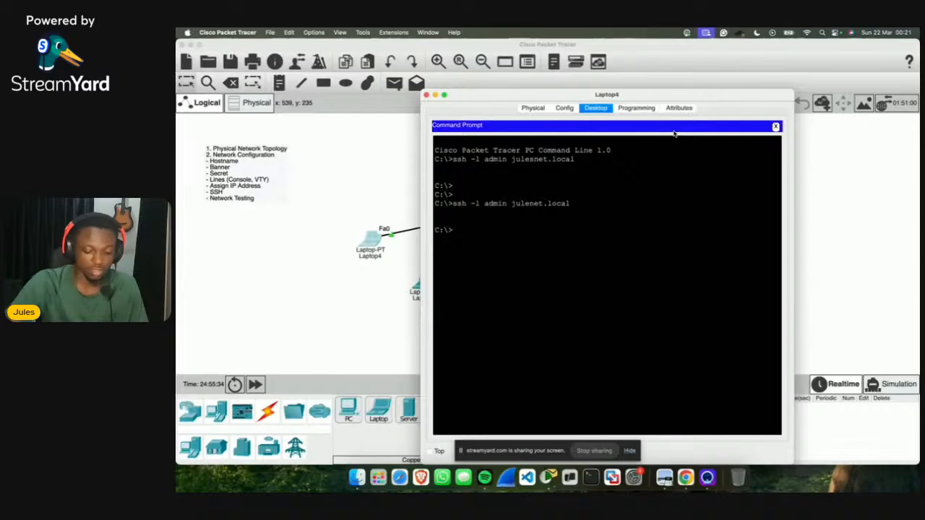
Step: Connect with ssh -l admin 192.168.10.1 and enter the password, after checking Laptop0's earlier session
{"action": "type", "text": "ssh -l adm"}
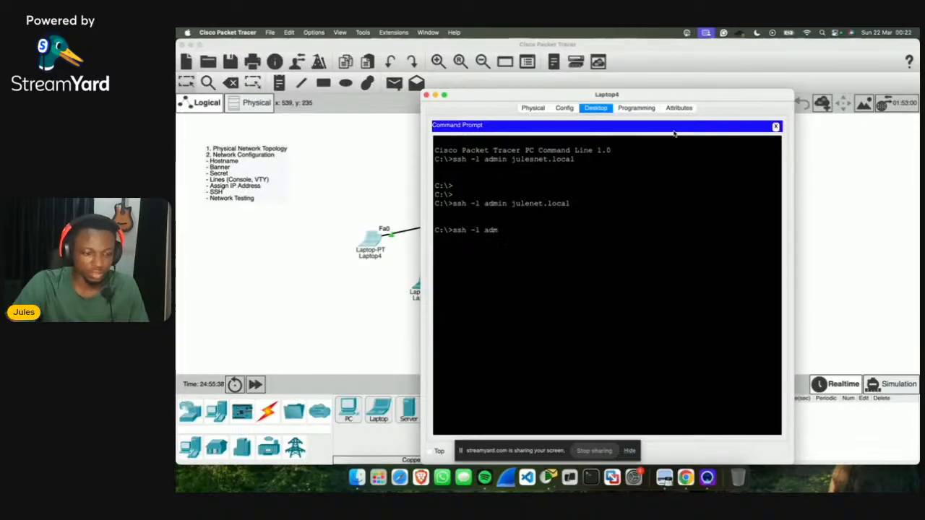
{"action": "type", "text": "in 192."}
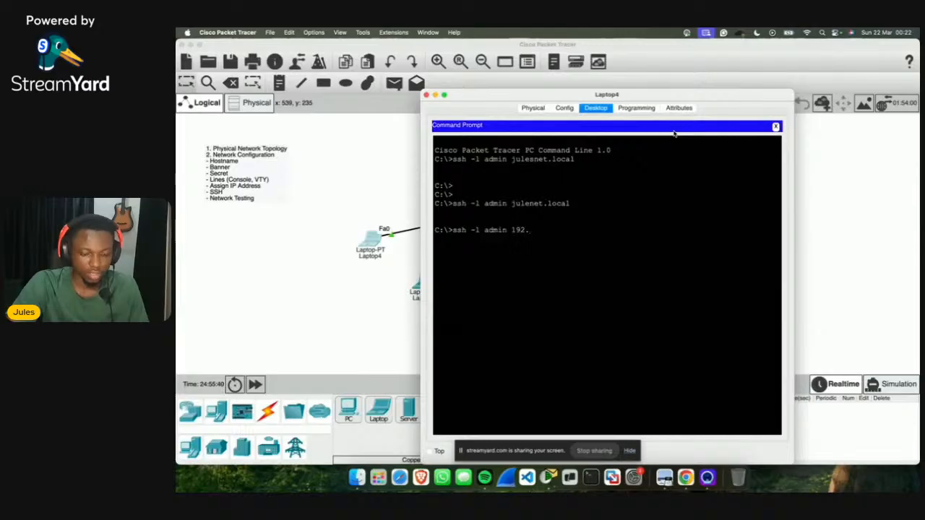
{"action": "type", "text": "168.10.1"}
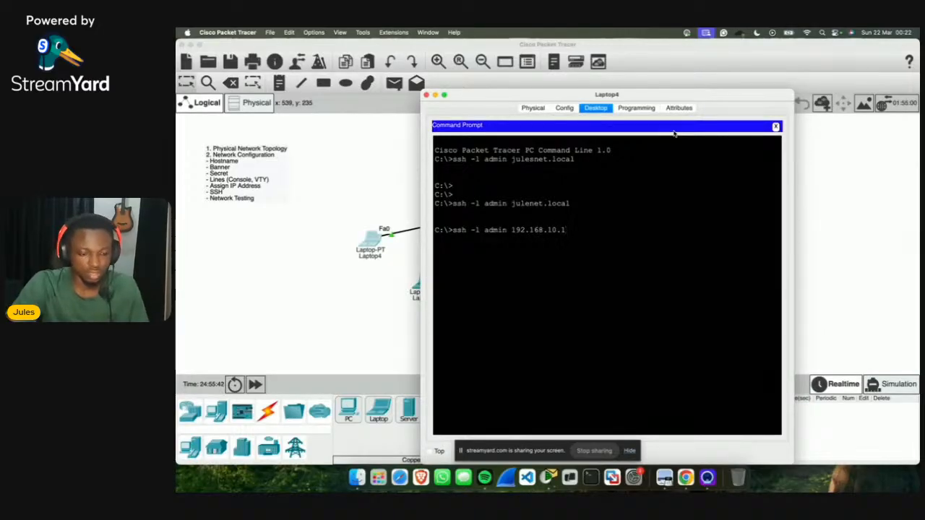
{"action": "key", "text": "Return"}
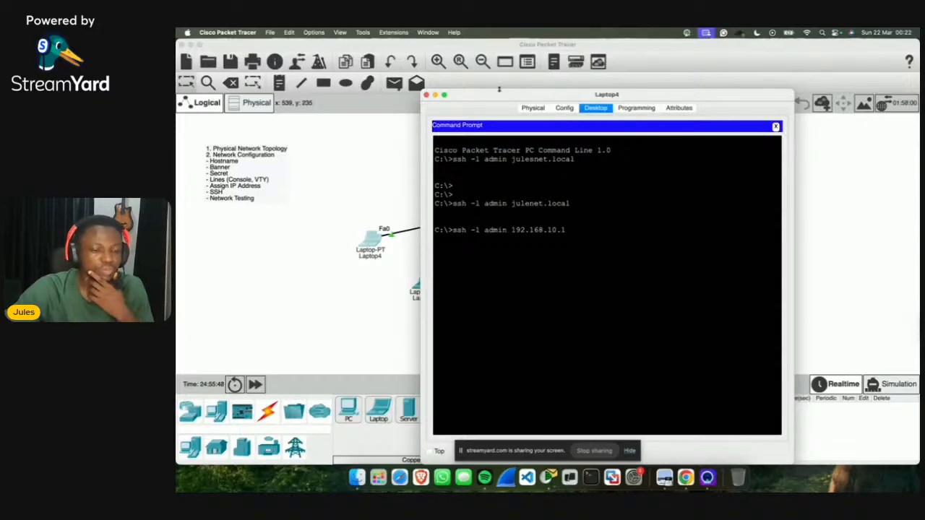
{"action": "left_click", "coordinate": [427, 95]}
{"action": "left_click", "coordinate": [639, 226]}
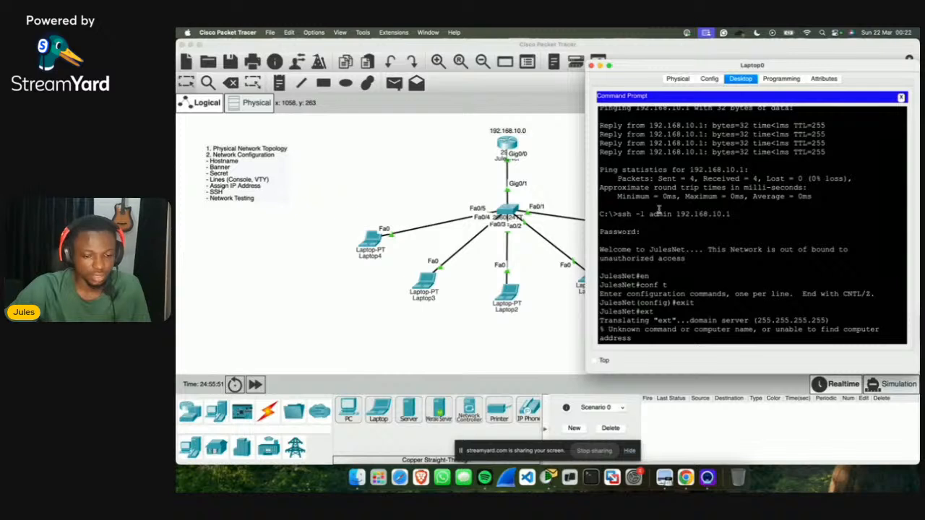
{"action": "left_click", "coordinate": [366, 246]}
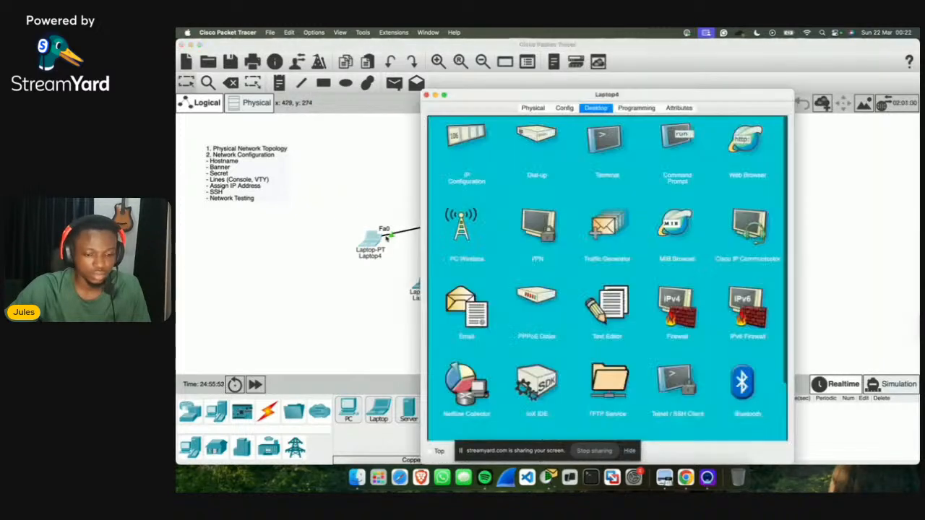
{"action": "left_click", "coordinate": [678, 143]}
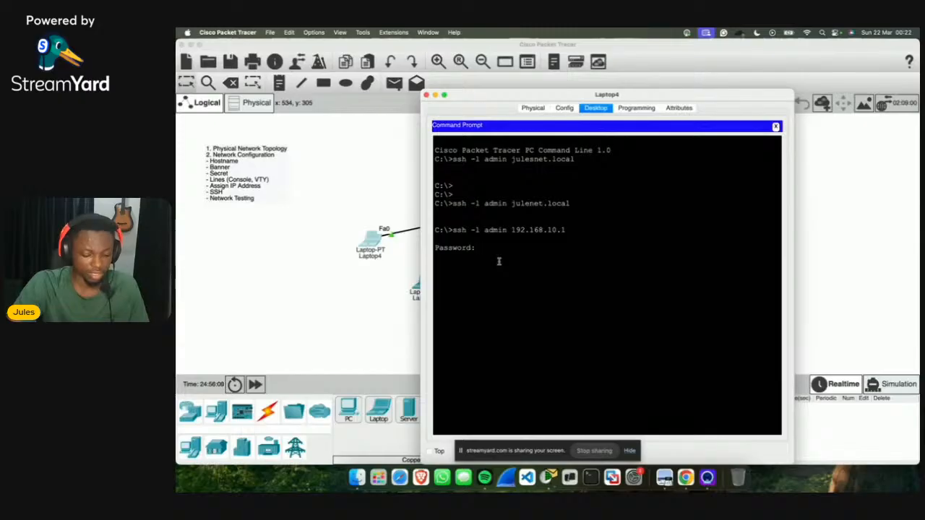
{"action": "key", "text": "Return"}
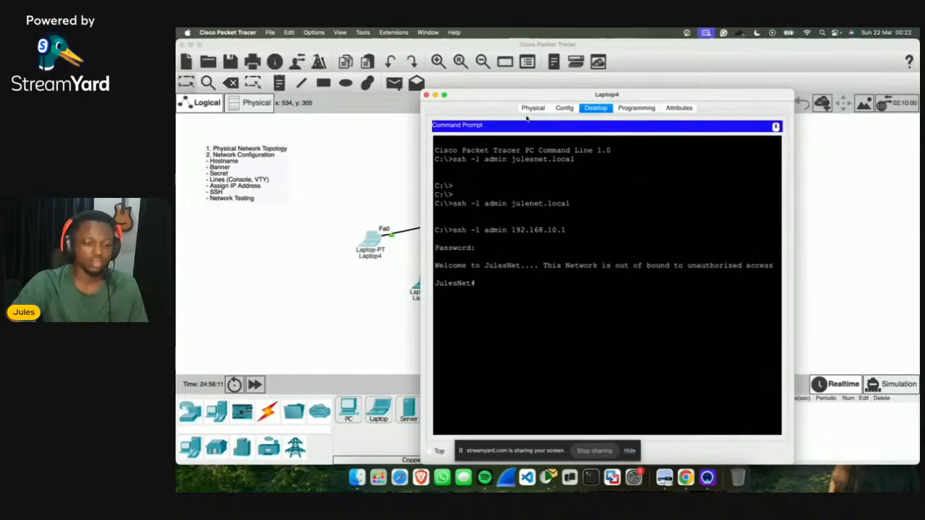
Step: Enter privileged mode (en) and global configuration mode (conf t) on the router over SSH
{"action": "left_click_drag", "start_coordinate": [508, 99], "coordinate": [560, 102]}
{"action": "type", "text": "en"}
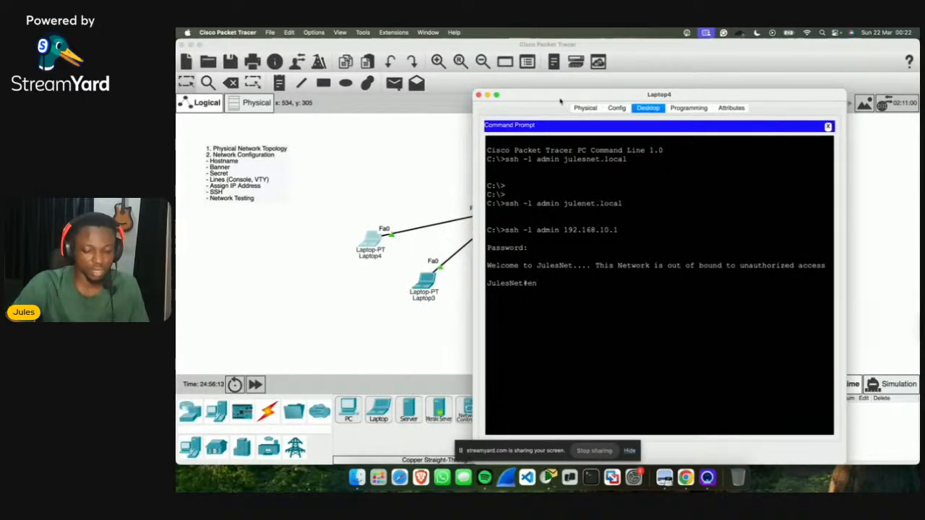
{"action": "key", "text": "Return"}
{"action": "type", "text": "conf t"}
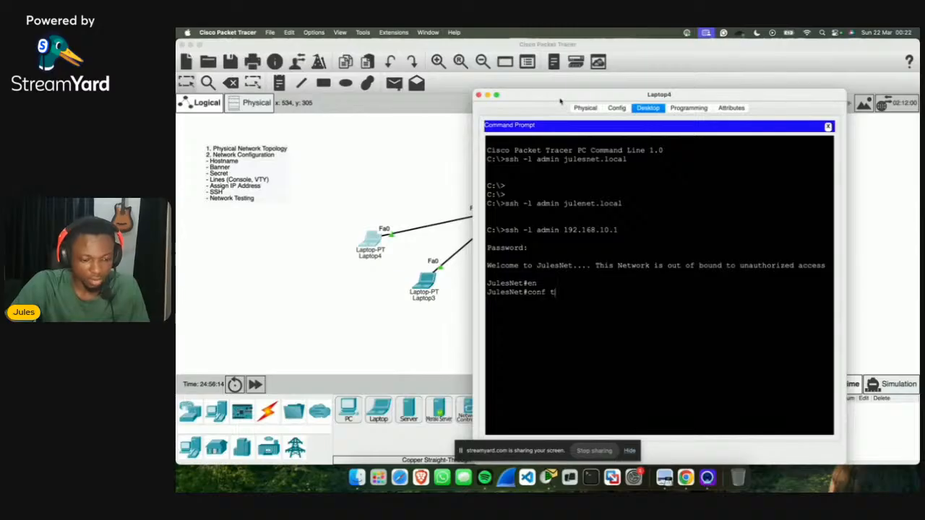
{"action": "key", "text": "Return"}
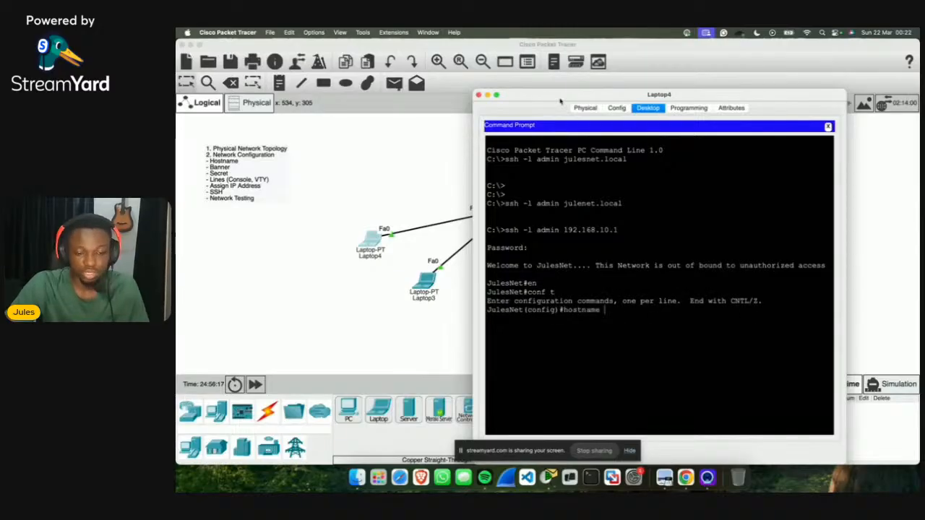
Step: Set the router hostname to JulesNetwork and save the configuration with do wr
{"action": "left_click_drag", "start_coordinate": [533, 101], "coordinate": [607, 104]}
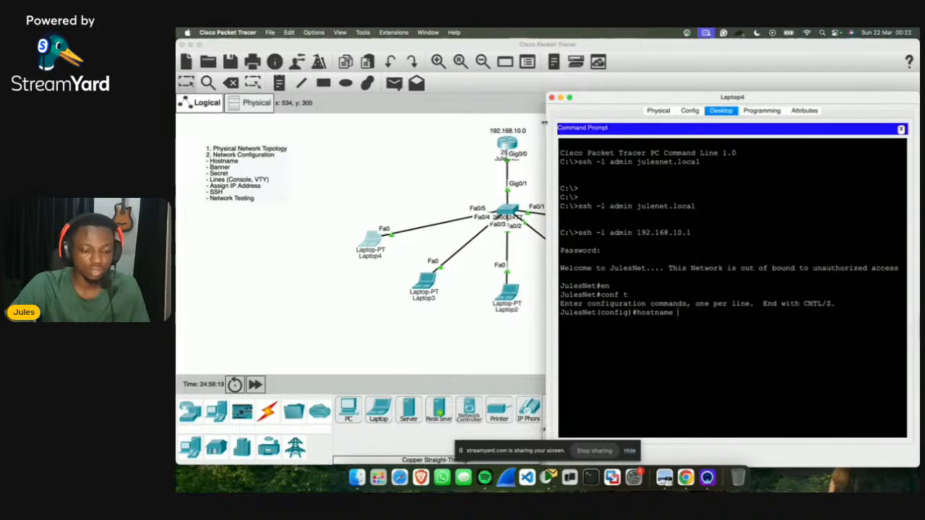
{"action": "left_click_drag", "start_coordinate": [596, 313], "coordinate": [556, 315]}
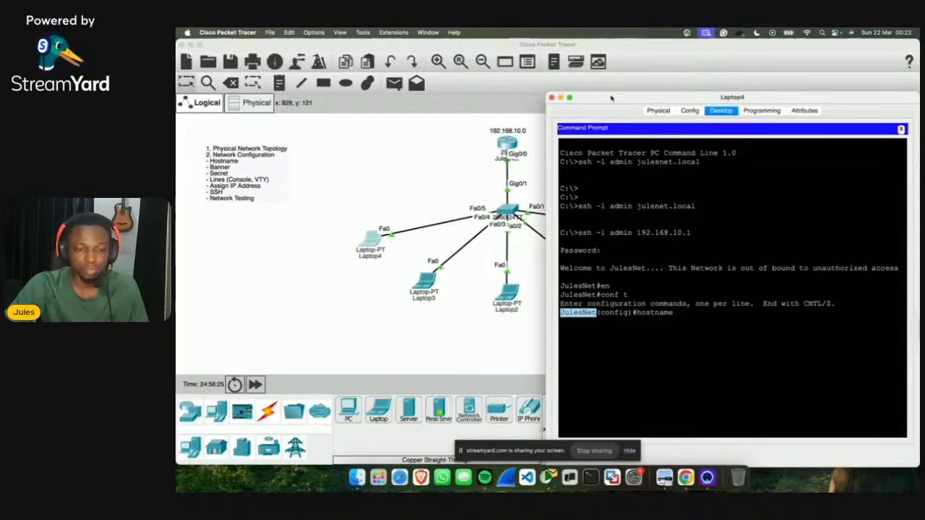
{"action": "left_click_drag", "start_coordinate": [612, 100], "coordinate": [471, 96]}
{"action": "type", "text": "J"}
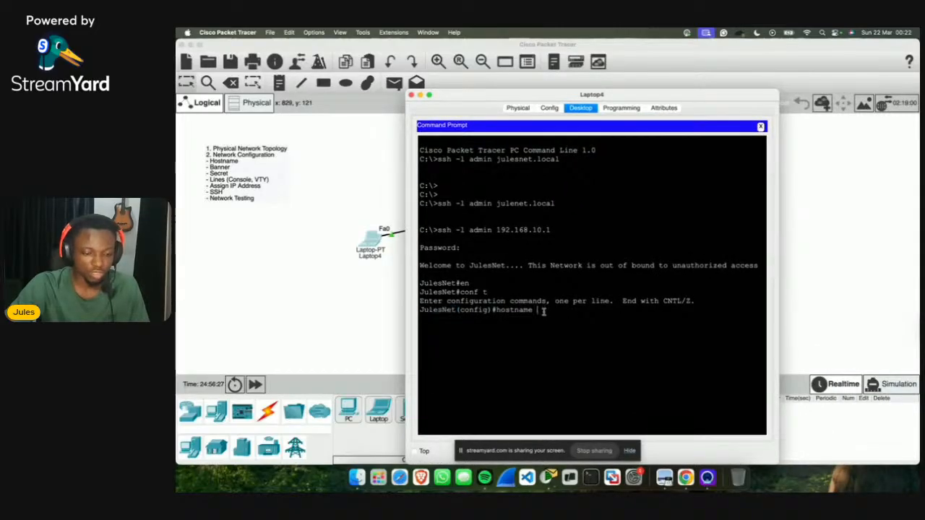
{"action": "type", "text": "ulesN"}
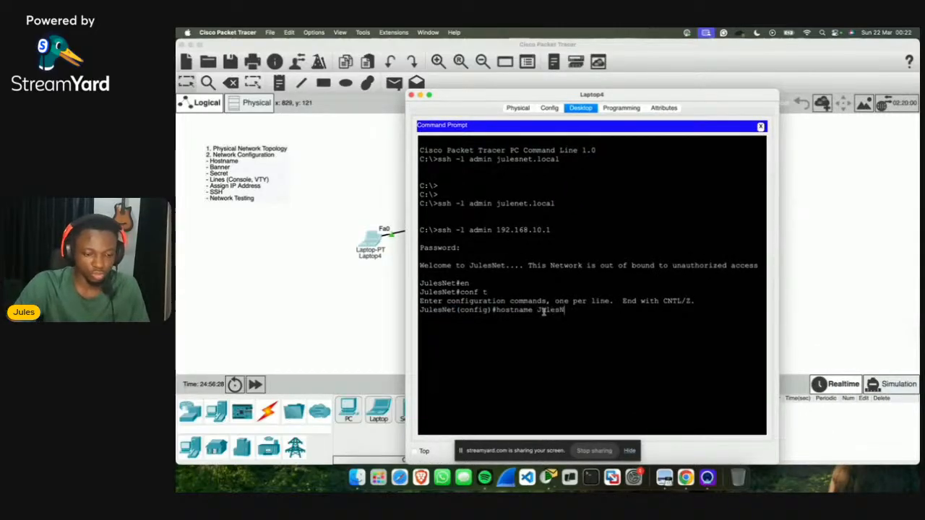
{"action": "type", "text": "etwork"}
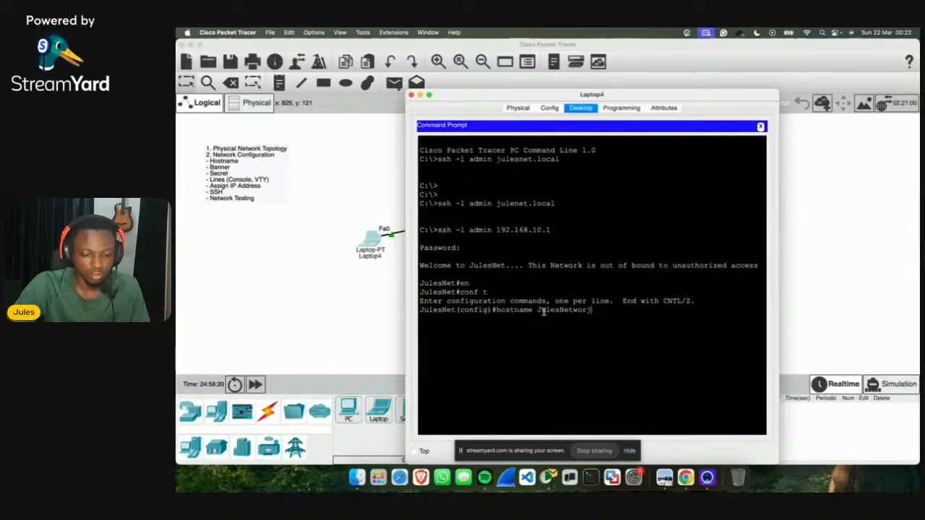
{"action": "key", "text": "Return"}
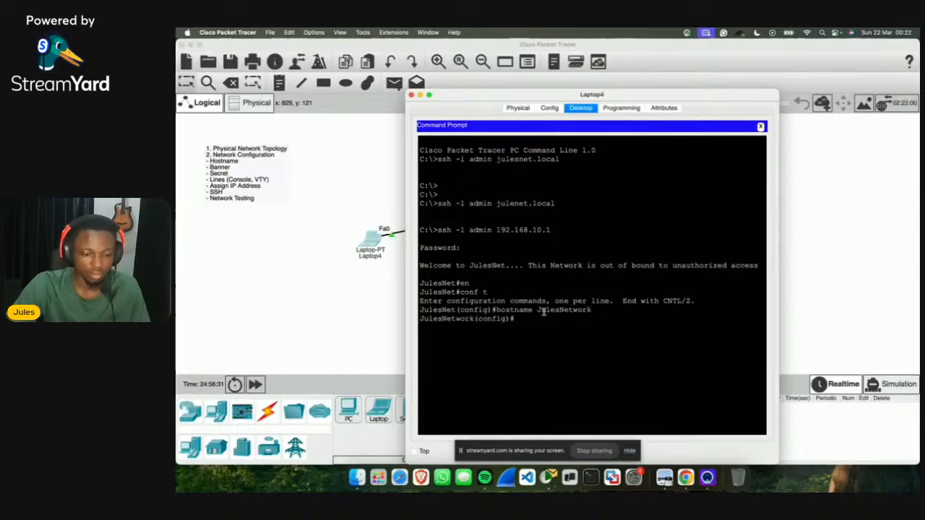
{"action": "type", "text": "do"}
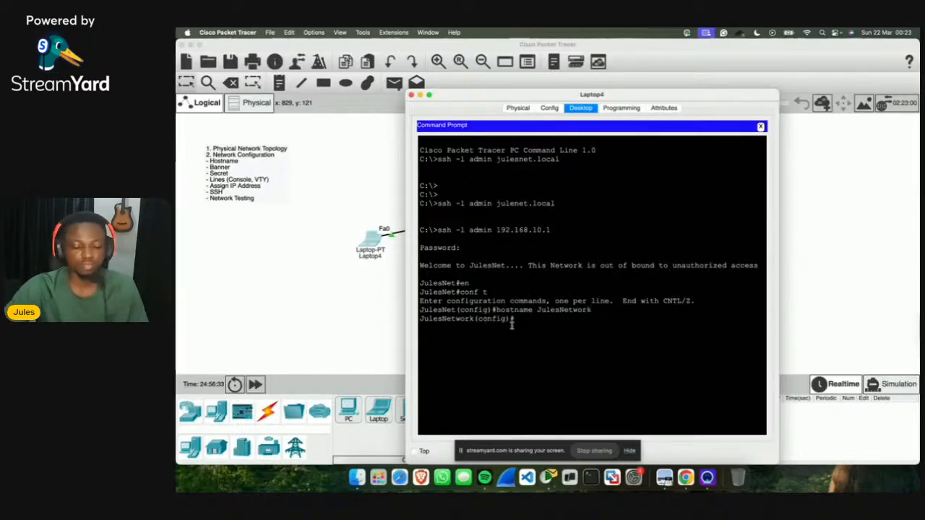
{"action": "type", "text": " wr"}
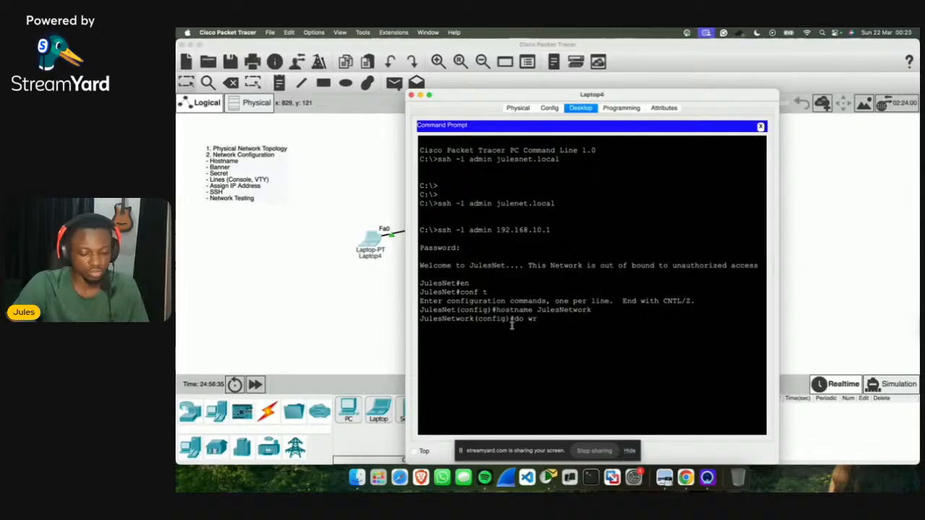
{"action": "key", "text": "Return"}
{"action": "left_click", "coordinate": [318, 337]}
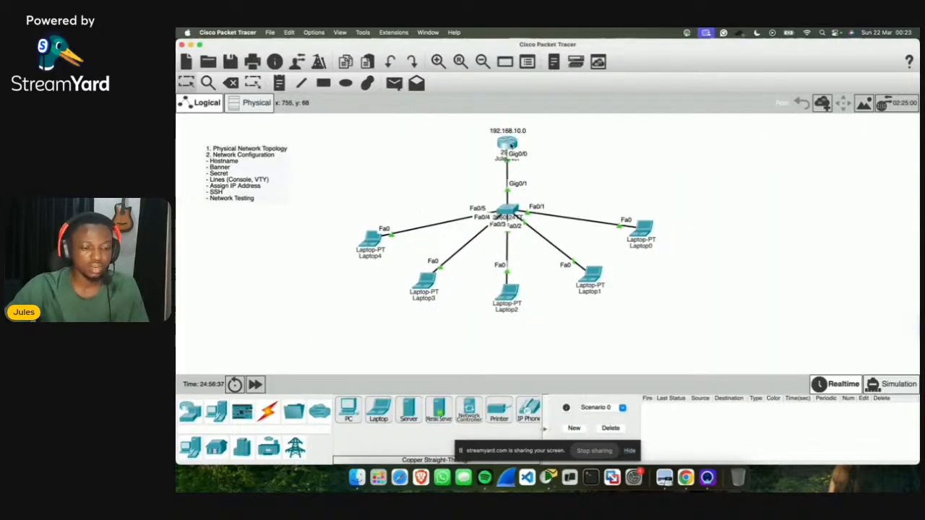
Step: Show the router's own CLI prompt reading JulesNetwork# instead of the old JulesNet
{"action": "left_click", "coordinate": [513, 150]}
{"action": "scroll", "coordinate": [529, 339], "scroll_direction": "down", "scroll_amount": 20}
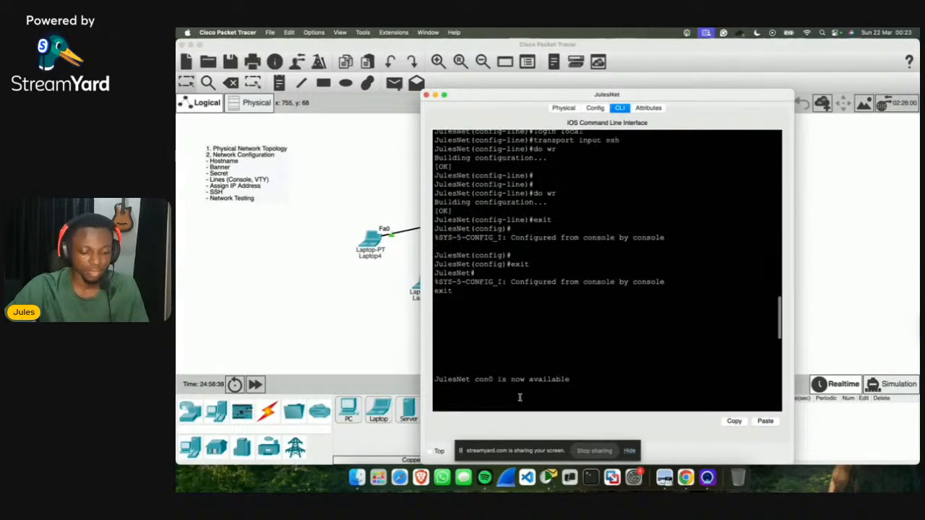
{"action": "key", "text": "Return"}
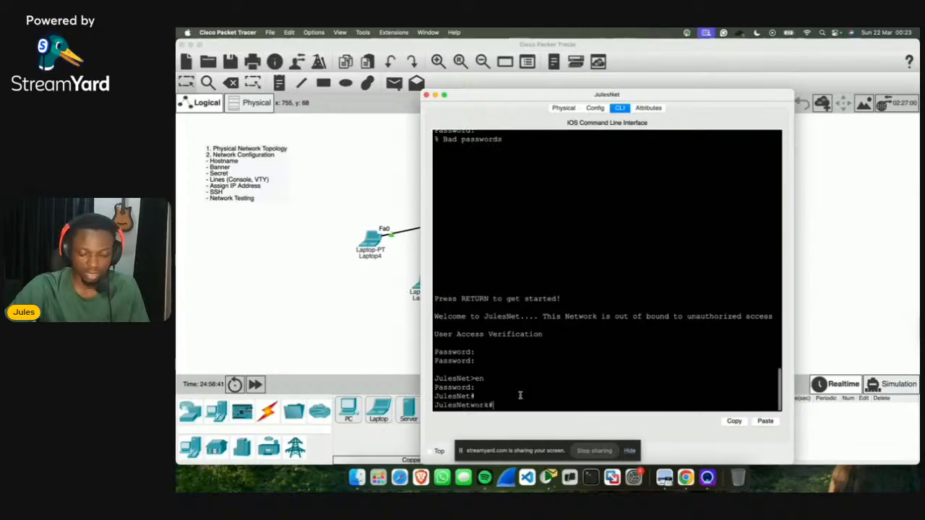
{"action": "left_click_drag", "start_coordinate": [449, 399], "coordinate": [456, 400]}
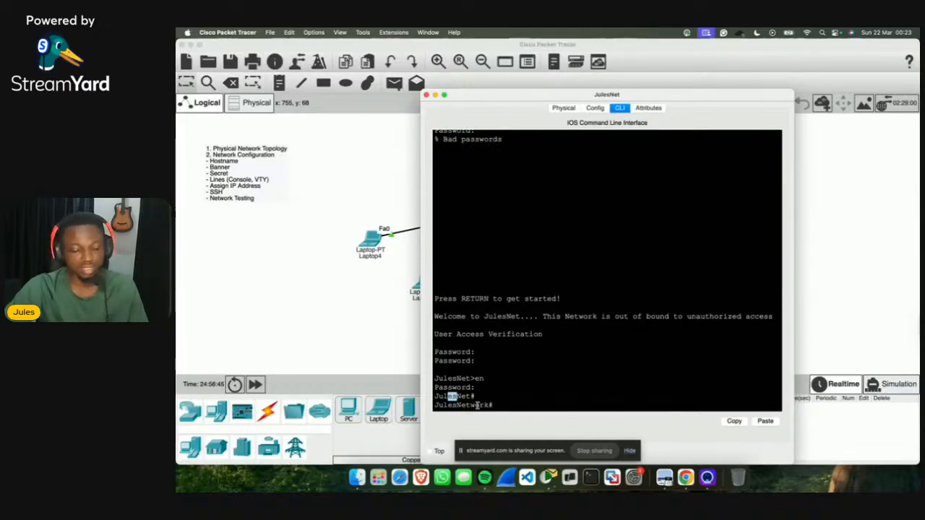
{"action": "triple_click", "coordinate": [492, 405]}
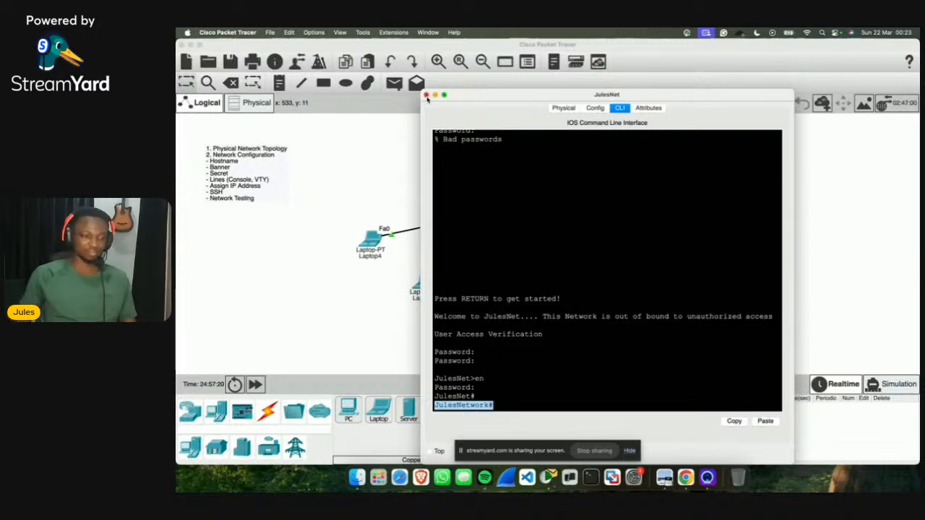
Step: Close the router console and switch to the StreamYard studio in Chrome
{"action": "left_click", "coordinate": [426, 96]}
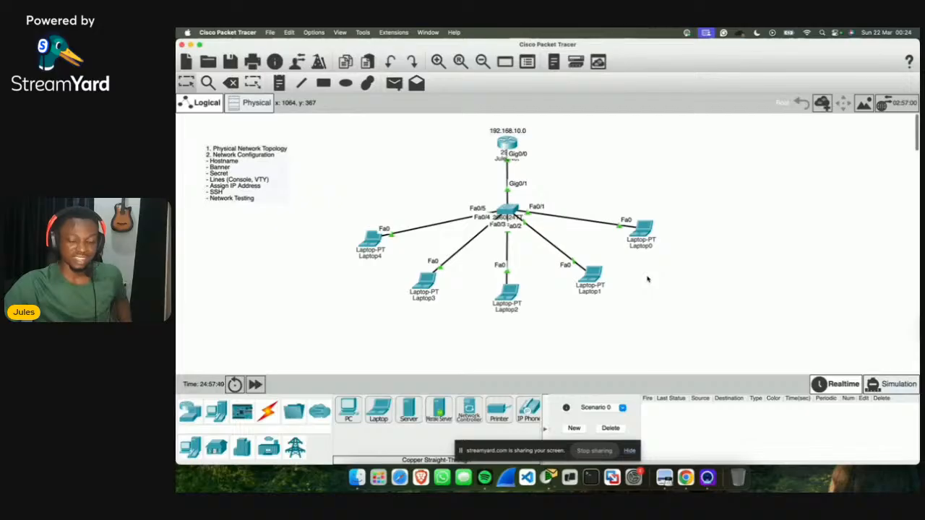
{"action": "key", "text": "ctrl+Right"}
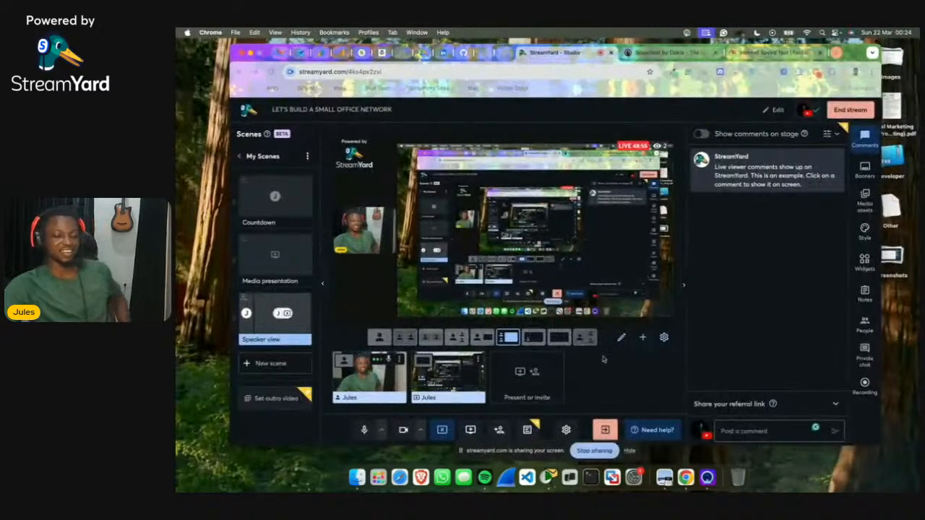